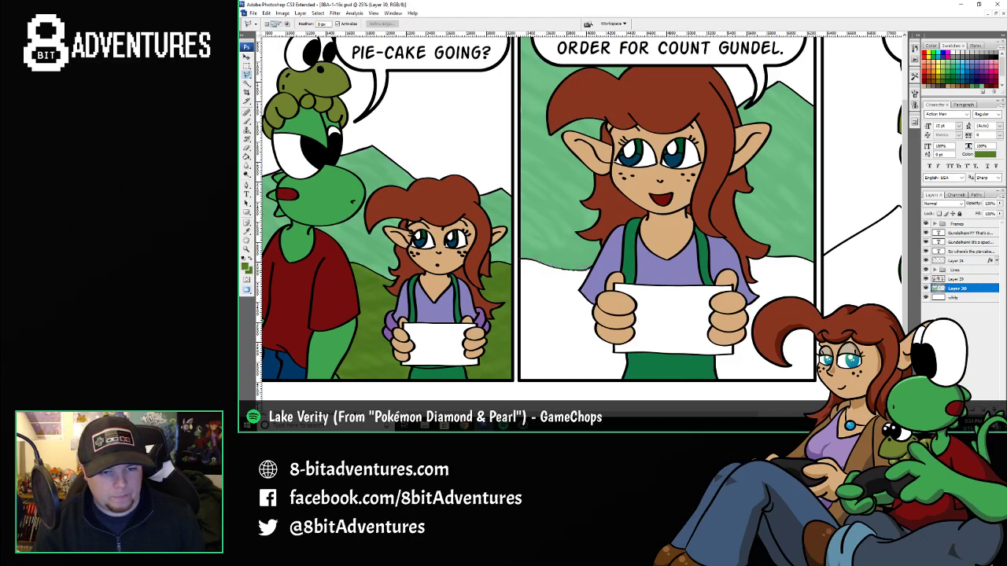
# - Select the white foreground ground area of the middle panel, following the hill line and the panel's frame
pyautogui.click(597, 263)
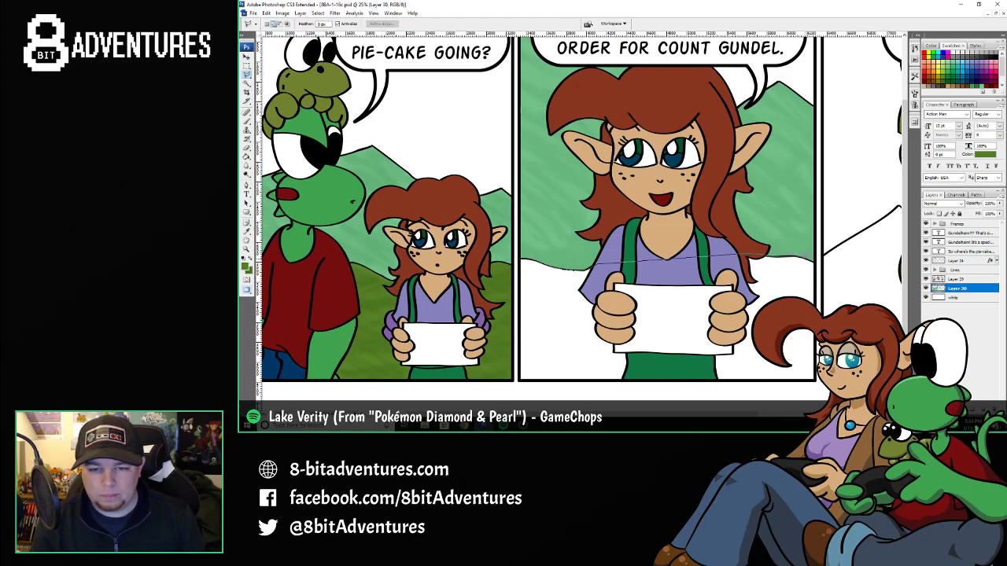
pyautogui.click(815, 260)
pyautogui.click(815, 378)
pyautogui.click(517, 378)
pyautogui.click(519, 264)
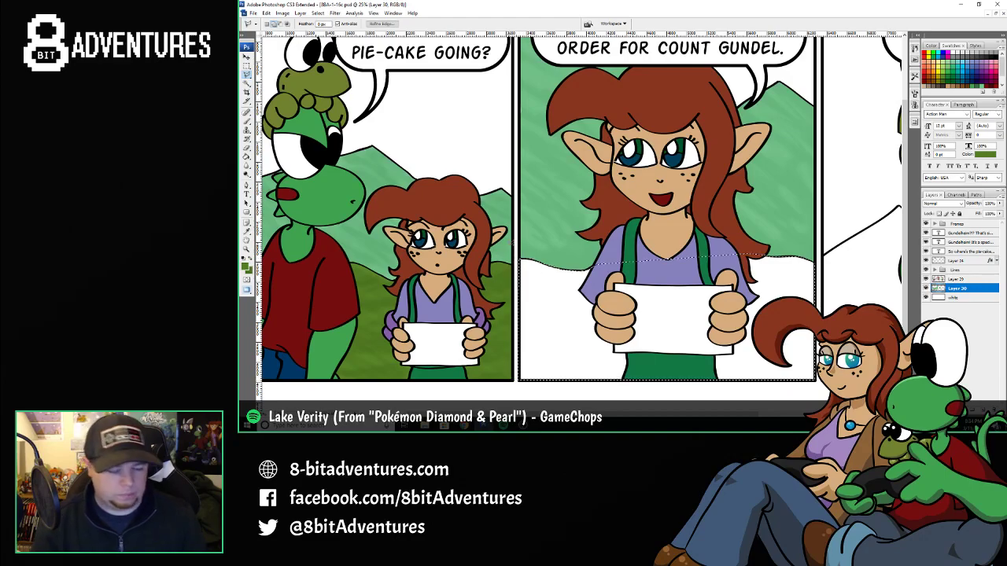
# - Brush layered olive-green strokes over the selected foreground ground of the middle panel
pyautogui.press('b')
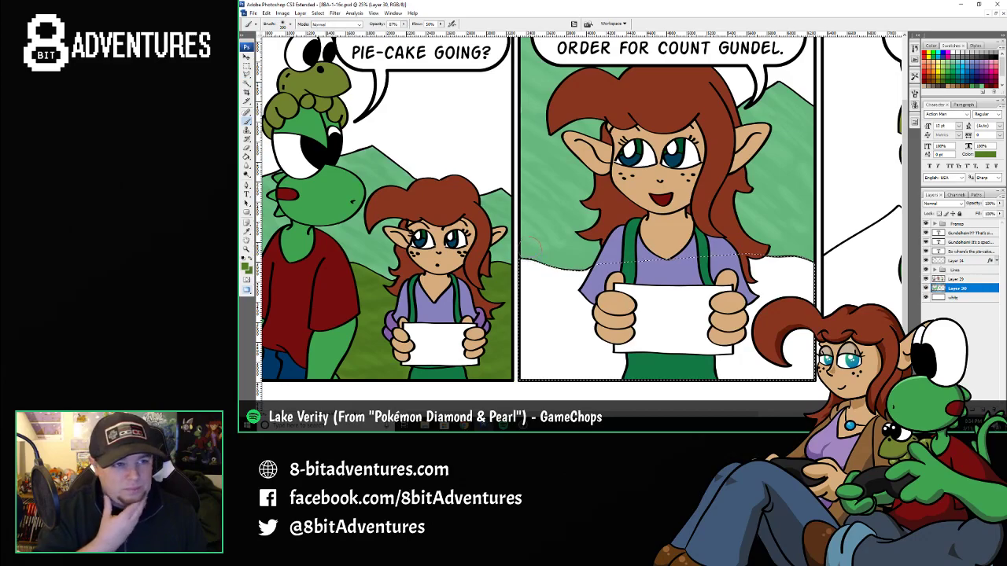
pyautogui.moveTo(525, 261)
pyautogui.mouseDown()
pyautogui.moveTo(589, 276)
pyautogui.moveTo(577, 297)
pyautogui.moveTo(582, 338)
pyautogui.moveTo(621, 369)
pyautogui.moveTo(505, 364)
pyautogui.moveTo(551, 355)
pyautogui.moveTo(692, 371)
pyautogui.mouseUp()
pyautogui.moveTo(732, 316)
pyautogui.mouseDown()
pyautogui.moveTo(798, 267)
pyautogui.moveTo(759, 297)
pyautogui.moveTo(806, 335)
pyautogui.moveTo(795, 362)
pyautogui.moveTo(806, 376)
pyautogui.moveTo(755, 366)
pyautogui.moveTo(706, 383)
pyautogui.moveTo(739, 338)
pyautogui.moveTo(728, 353)
pyautogui.mouseUp()
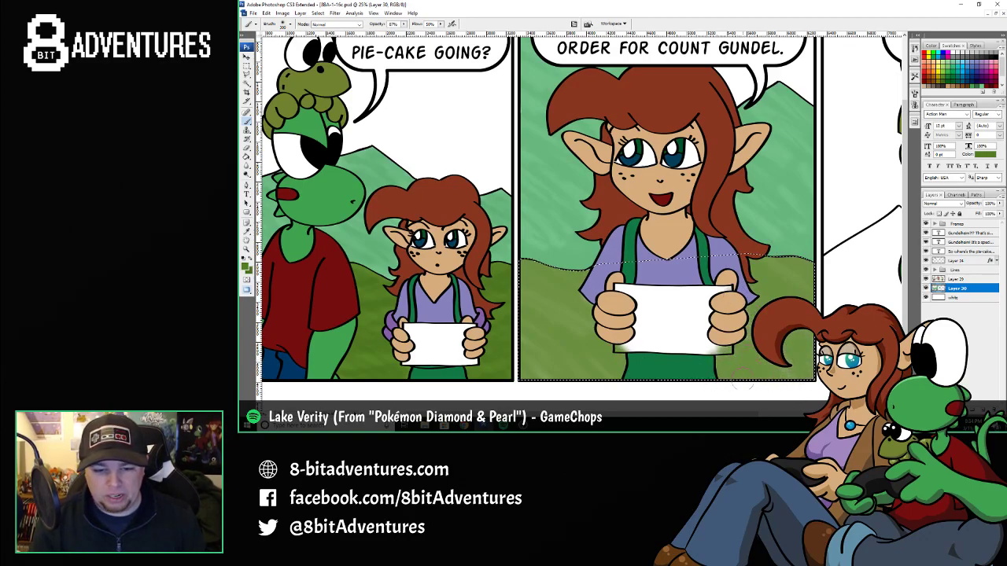
pyautogui.moveTo(588, 297)
pyautogui.mouseDown()
pyautogui.moveTo(574, 313)
pyautogui.moveTo(521, 321)
pyautogui.moveTo(521, 372)
pyautogui.moveTo(563, 284)
pyautogui.moveTo(531, 277)
pyautogui.mouseUp()
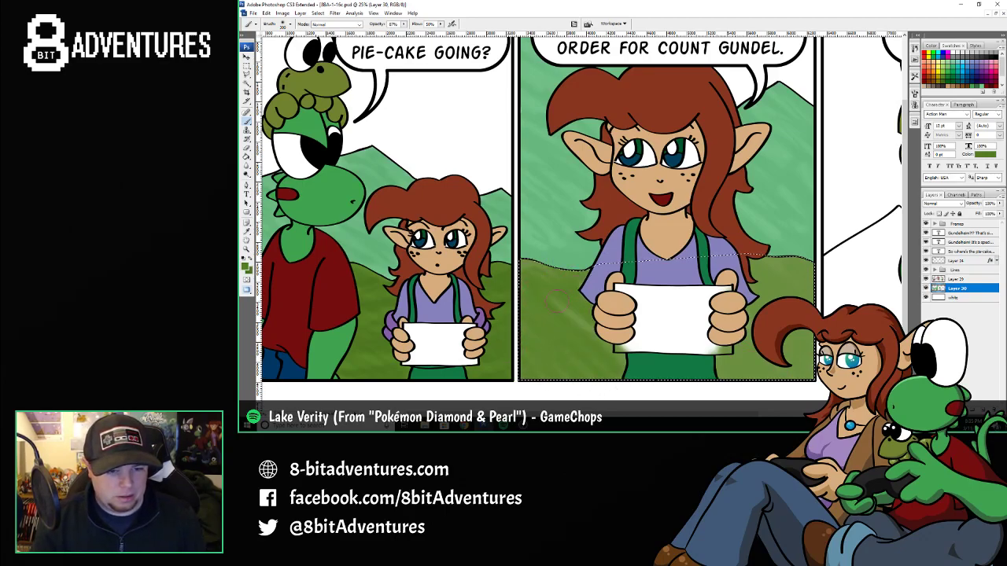
pyautogui.moveTo(809, 271)
pyautogui.mouseDown()
pyautogui.moveTo(754, 263)
pyautogui.moveTo(806, 340)
pyautogui.moveTo(740, 368)
pyautogui.moveTo(547, 370)
pyautogui.mouseUp()
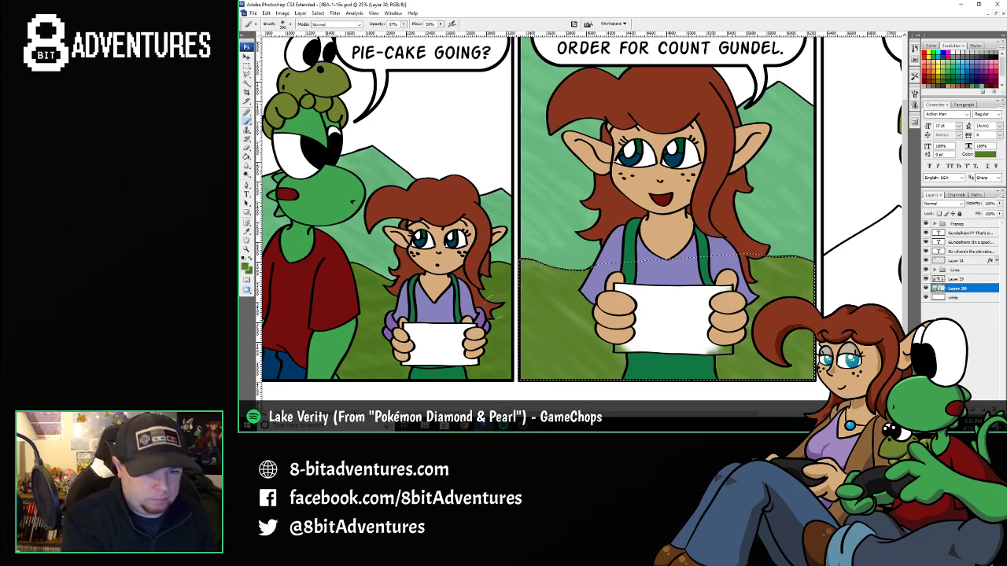
pyautogui.moveTo(538, 290)
pyautogui.mouseDown()
pyautogui.moveTo(570, 275)
pyautogui.moveTo(543, 369)
pyautogui.moveTo(535, 362)
pyautogui.mouseUp()
pyautogui.moveTo(767, 360)
pyautogui.mouseDown()
pyautogui.moveTo(823, 281)
pyautogui.moveTo(777, 272)
pyautogui.moveTo(796, 345)
pyautogui.moveTo(715, 346)
pyautogui.moveTo(760, 331)
pyautogui.moveTo(789, 367)
pyautogui.mouseUp()
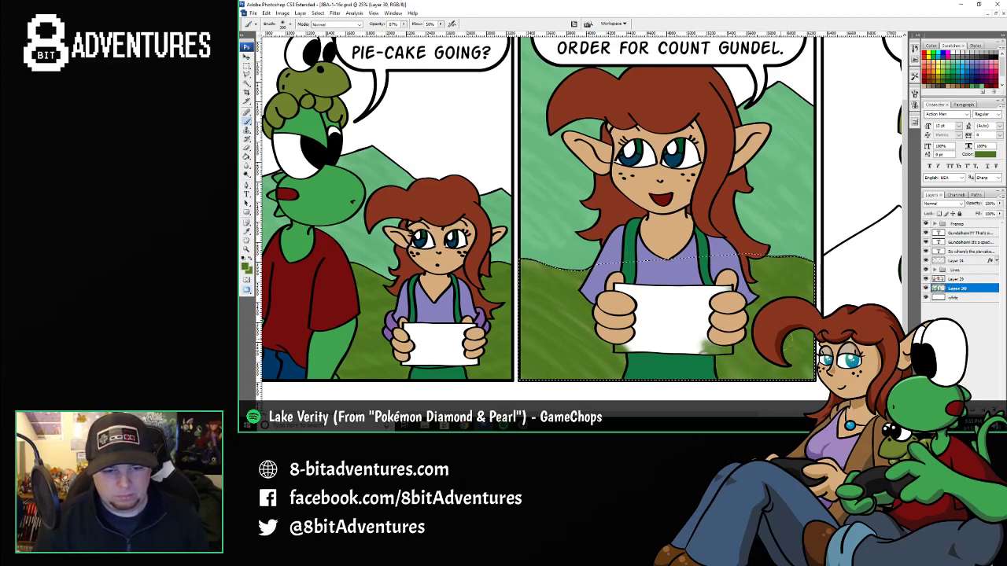
pyautogui.moveTo(551, 287)
pyautogui.mouseDown()
pyautogui.moveTo(585, 294)
pyautogui.moveTo(581, 377)
pyautogui.moveTo(613, 348)
pyautogui.moveTo(516, 321)
pyautogui.mouseUp()
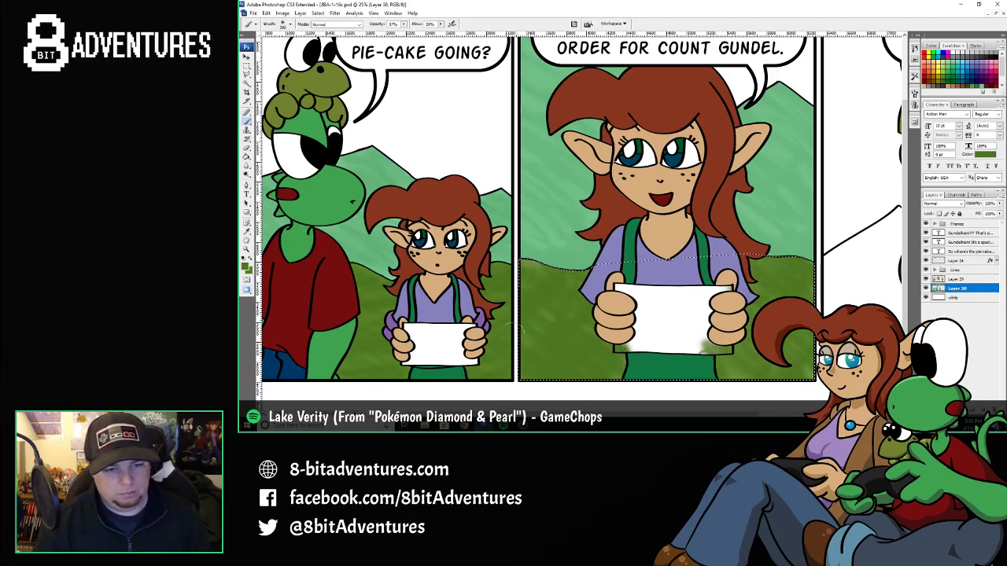
# - Erase the green overspill from the lower corners of the white sign in the middle panel and clear the selection
pyautogui.press('e')
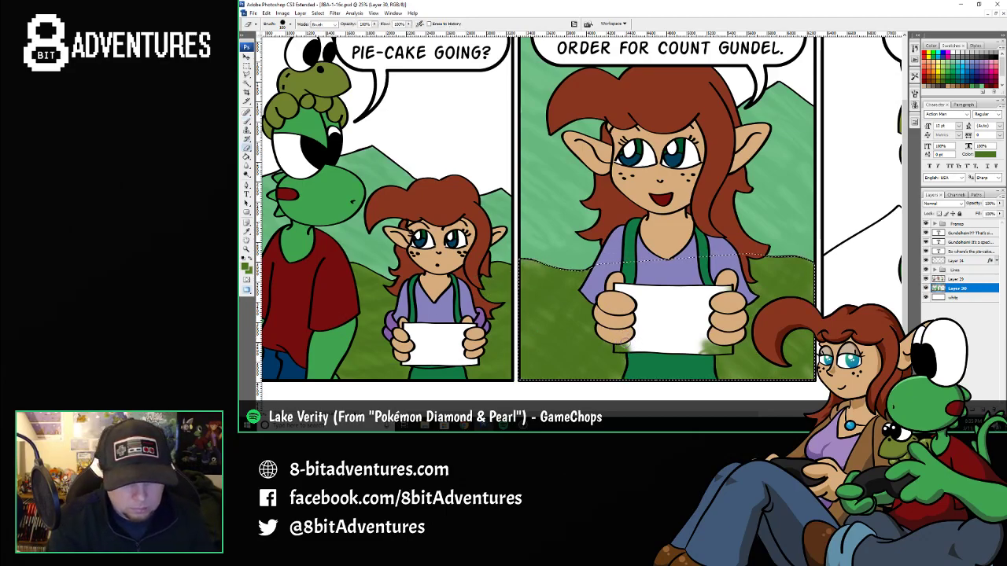
pyautogui.moveTo(629, 346)
pyautogui.mouseDown()
pyautogui.moveTo(616, 348)
pyautogui.moveTo(628, 351)
pyautogui.mouseUp()
pyautogui.moveTo(698, 346)
pyautogui.mouseDown()
pyautogui.moveTo(713, 338)
pyautogui.moveTo(700, 346)
pyautogui.moveTo(706, 353)
pyautogui.mouseUp()
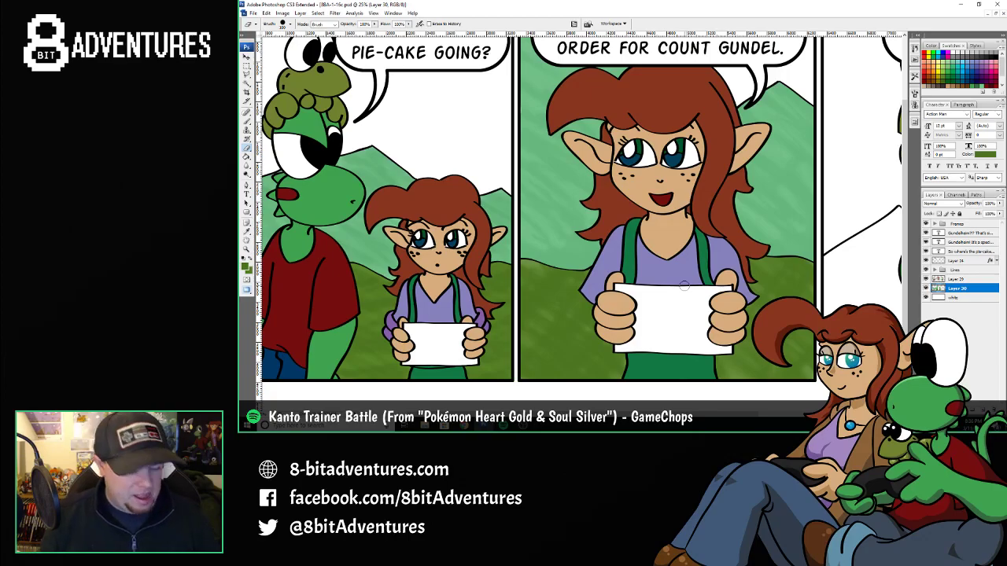
# - Sample the light green of the middle panel's mountains as the painting colour
pyautogui.press('z')
pyautogui.keyDown('alt'); pyautogui.click(578, 253); pyautogui.keyUp('alt')
pyautogui.keyDown('alt'); pyautogui.click(578, 253); pyautogui.keyUp('alt')
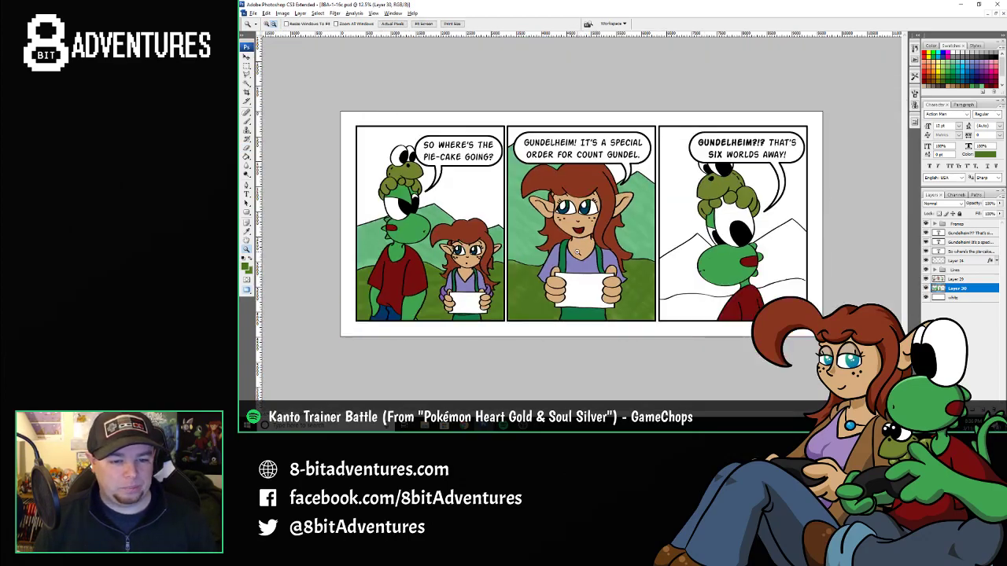
pyautogui.click(577, 292)
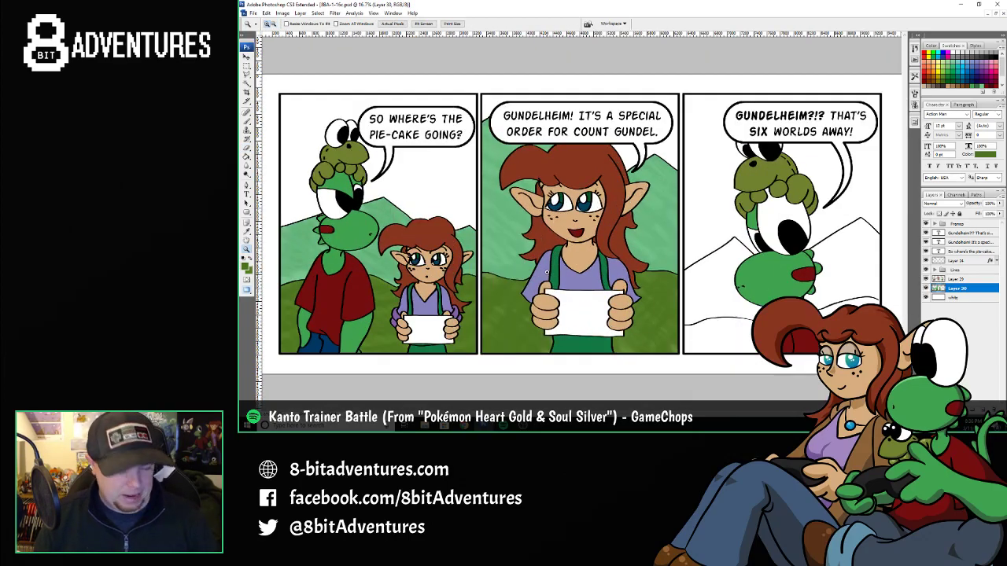
pyautogui.press('i')
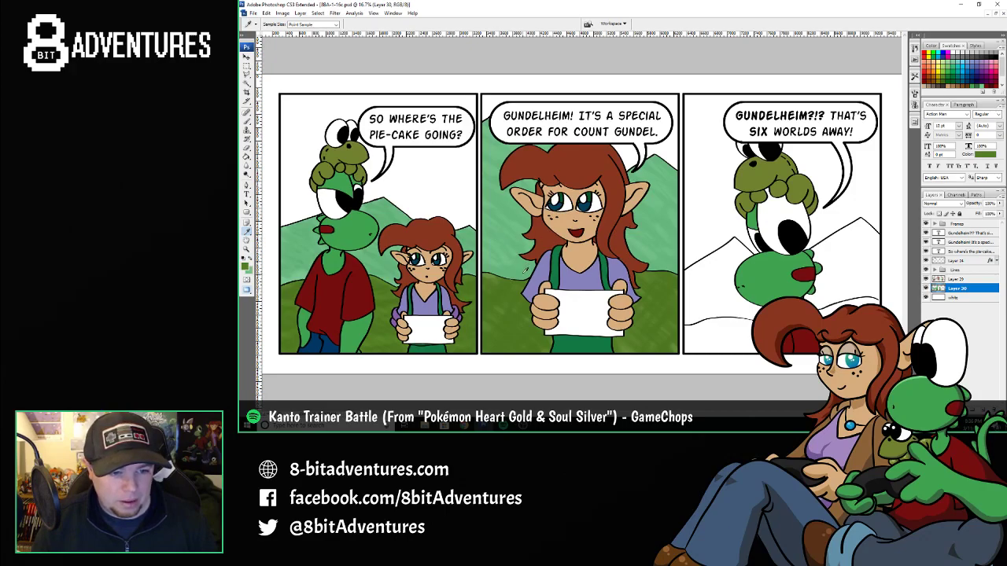
pyautogui.click(526, 269)
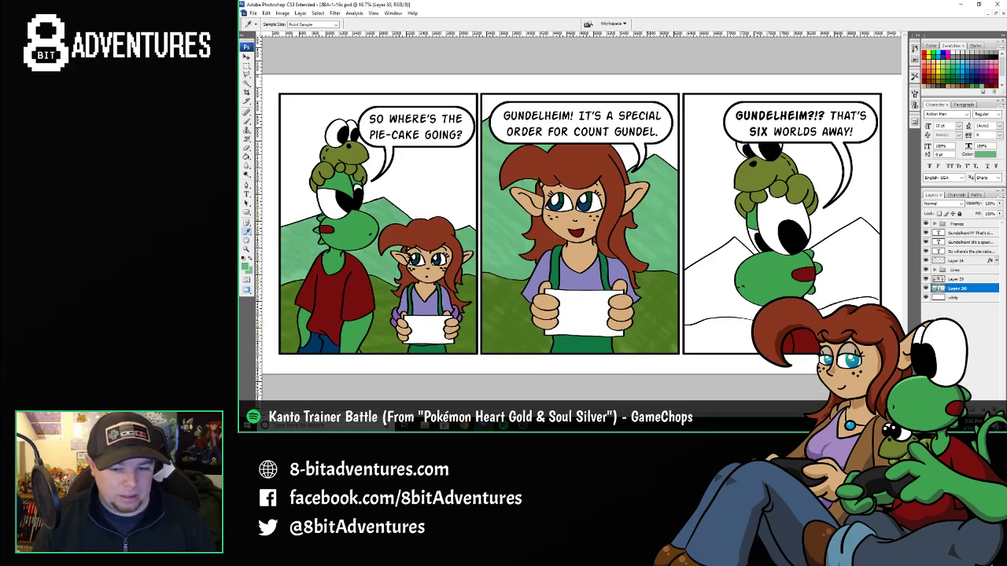
# - Select the mountain area of the third panel with the lasso, along the peaks, frame and hill line
pyautogui.press('z')
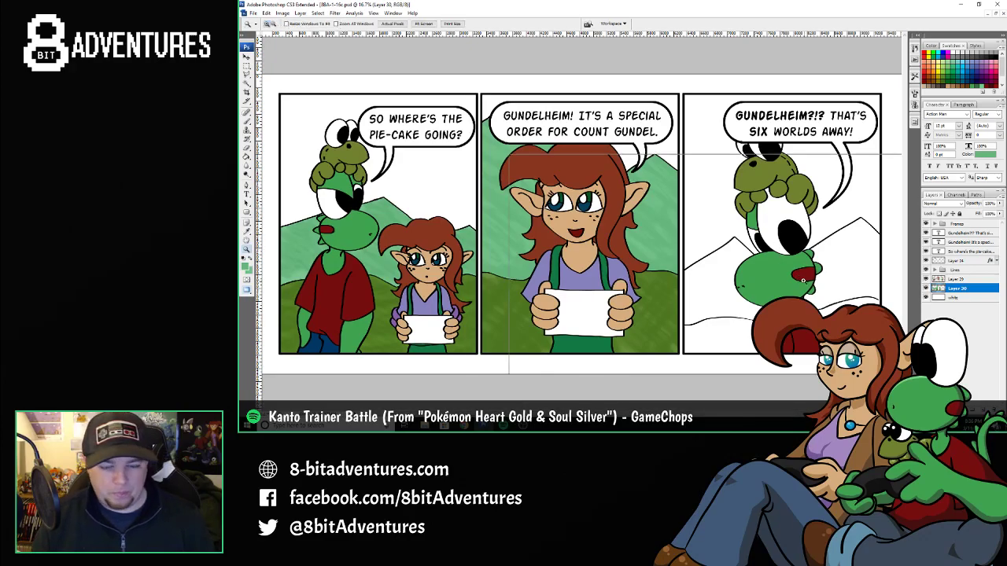
pyautogui.click(659, 321)
pyautogui.press('l')
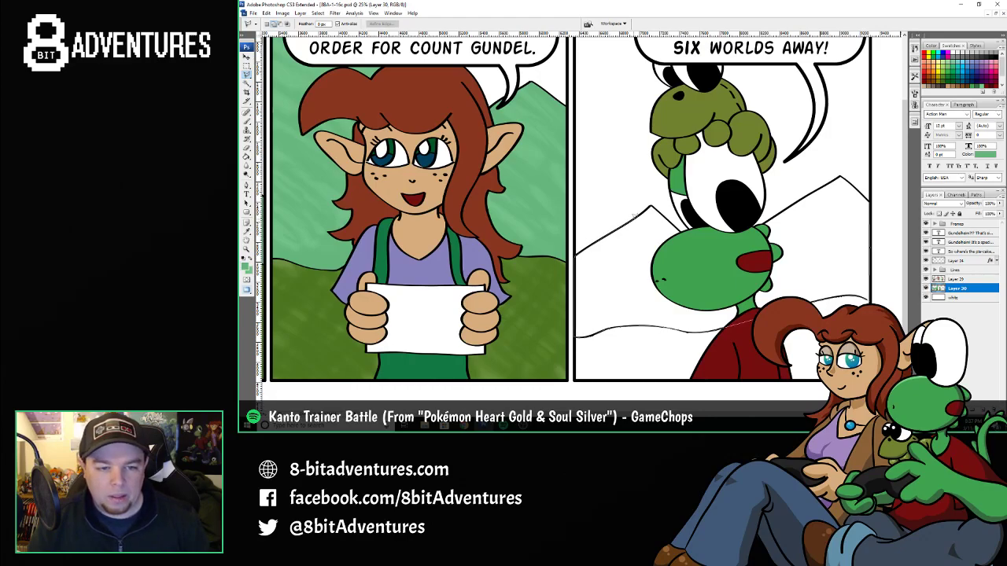
pyautogui.doubleClick(652, 205)
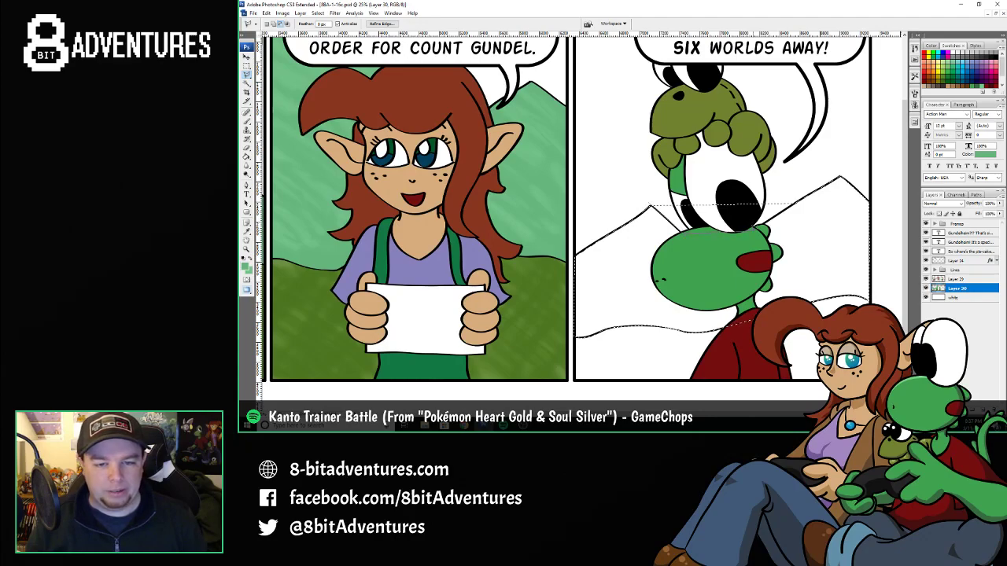
# - Subtract the sky gap between the two mountain peaks from the third panel's selection
pyautogui.click(800, 201)
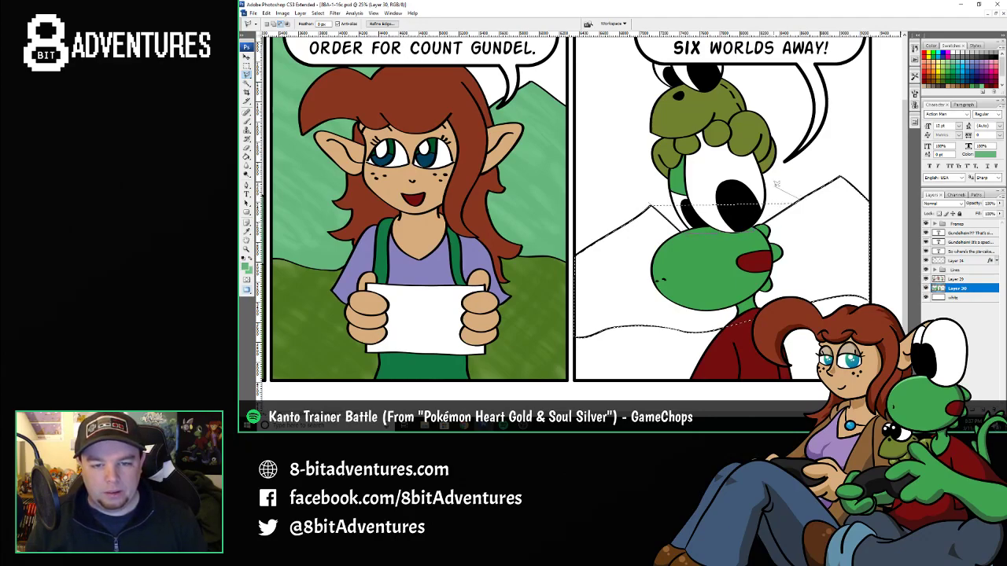
pyautogui.click(667, 180)
pyautogui.doubleClick(649, 201)
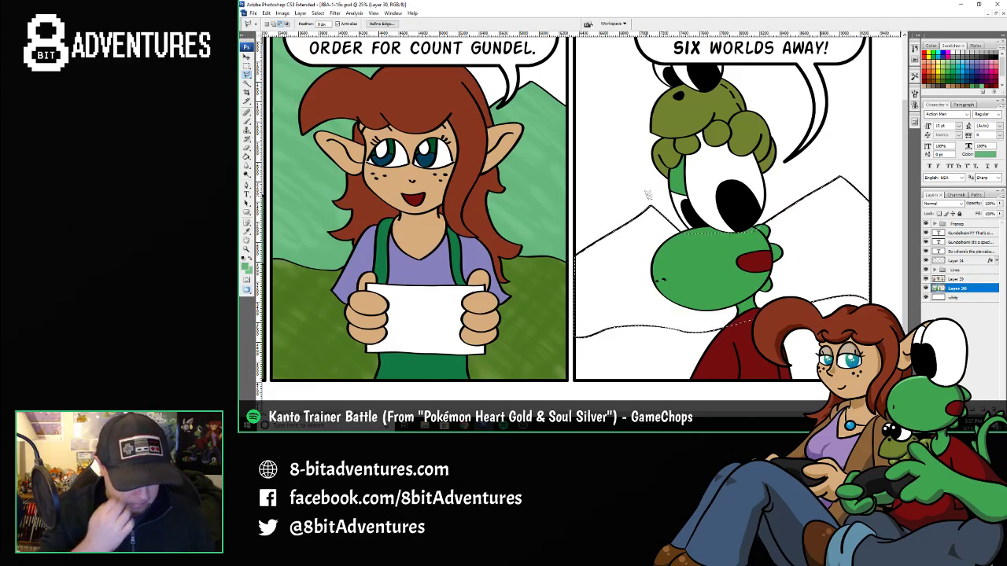
# - Brush overlapping diagonal light-green strokes across both mountains in the third panel's selection
pyautogui.press('b')
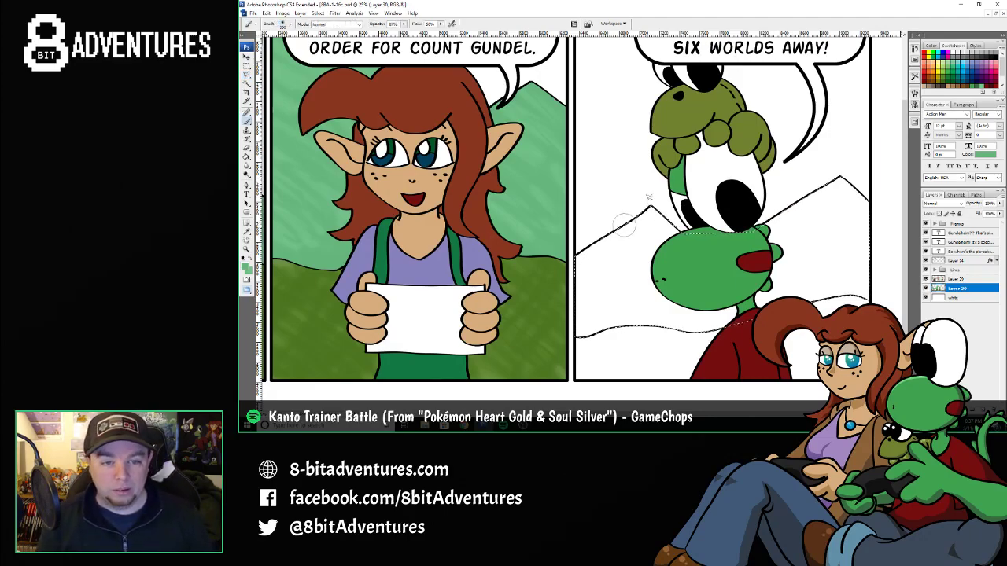
pyautogui.moveTo(650, 206)
pyautogui.mouseDown()
pyautogui.moveTo(665, 227)
pyautogui.moveTo(629, 239)
pyautogui.moveTo(710, 310)
pyautogui.moveTo(603, 252)
pyautogui.mouseUp()
pyautogui.moveTo(590, 267); pyautogui.dragTo(643, 321)
pyautogui.moveTo(584, 283)
pyautogui.mouseDown()
pyautogui.moveTo(626, 350)
pyautogui.moveTo(604, 335)
pyautogui.mouseUp()
pyautogui.moveTo(553, 316); pyautogui.dragTo(583, 335)
pyautogui.moveTo(593, 224); pyautogui.dragTo(633, 248)
pyautogui.moveTo(737, 318)
pyautogui.mouseDown()
pyautogui.moveTo(725, 318)
pyautogui.moveTo(834, 232)
pyautogui.moveTo(868, 295)
pyautogui.mouseUp()
pyautogui.moveTo(811, 203); pyautogui.dragTo(885, 272)
pyautogui.moveTo(826, 192)
pyautogui.mouseDown()
pyautogui.moveTo(872, 246)
pyautogui.moveTo(872, 225)
pyautogui.mouseUp()
pyautogui.moveTo(854, 189); pyautogui.dragTo(873, 211)
pyautogui.moveTo(775, 223); pyautogui.dragTo(810, 293)
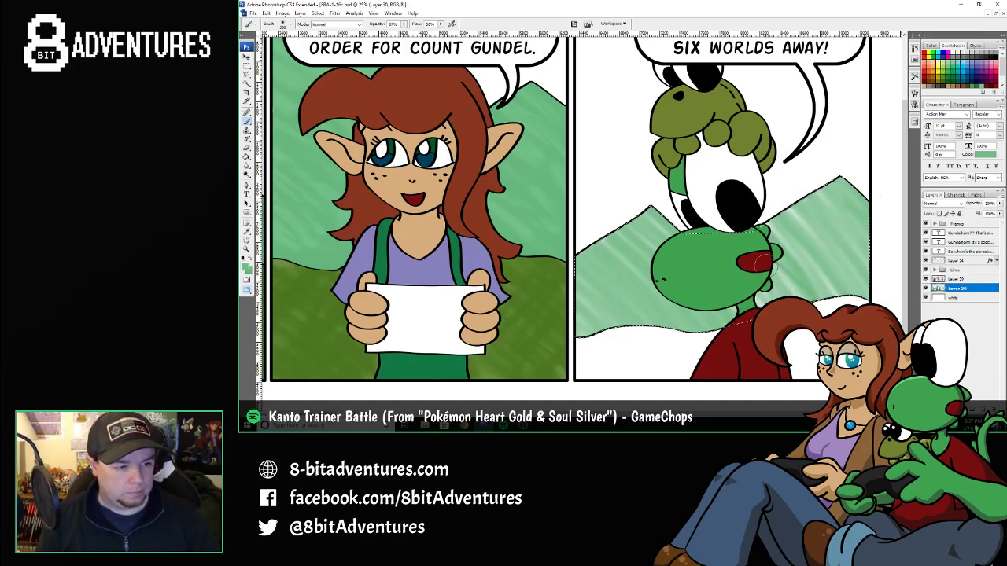
pyautogui.moveTo(831, 174)
pyautogui.mouseDown()
pyautogui.moveTo(868, 206)
pyautogui.moveTo(871, 249)
pyautogui.moveTo(810, 267)
pyautogui.moveTo(767, 299)
pyautogui.mouseUp()
pyautogui.moveTo(599, 211)
pyautogui.mouseDown()
pyautogui.moveTo(635, 272)
pyautogui.moveTo(618, 342)
pyautogui.mouseUp()
pyautogui.moveTo(581, 299); pyautogui.dragTo(590, 321)
pyautogui.moveTo(600, 222); pyautogui.dragTo(629, 244)
pyautogui.moveTo(777, 194); pyautogui.dragTo(825, 281)
pyautogui.moveTo(875, 221); pyautogui.dragTo(858, 229)
# - Swap to the other mountain green and add shading strokes over the third panel's mountains
pyautogui.press('x')
pyautogui.moveTo(636, 207); pyautogui.dragTo(708, 321)
pyautogui.moveTo(619, 241); pyautogui.dragTo(681, 321)
pyautogui.moveTo(590, 264); pyautogui.dragTo(647, 316)
pyautogui.moveTo(563, 300); pyautogui.dragTo(591, 324)
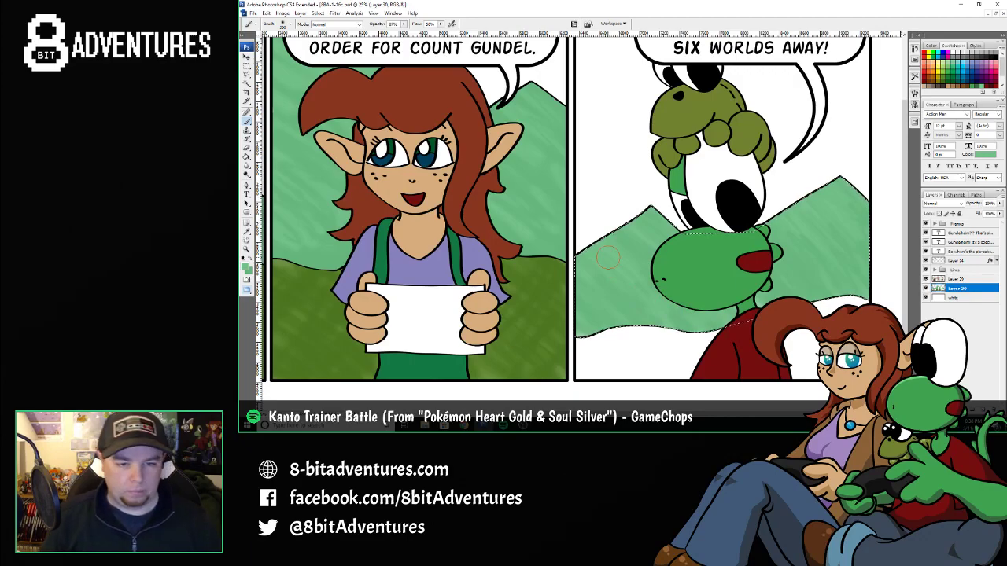
# - Replace the selection with the white foreground ground area of the third panel, below the mountains
pyautogui.press('l')
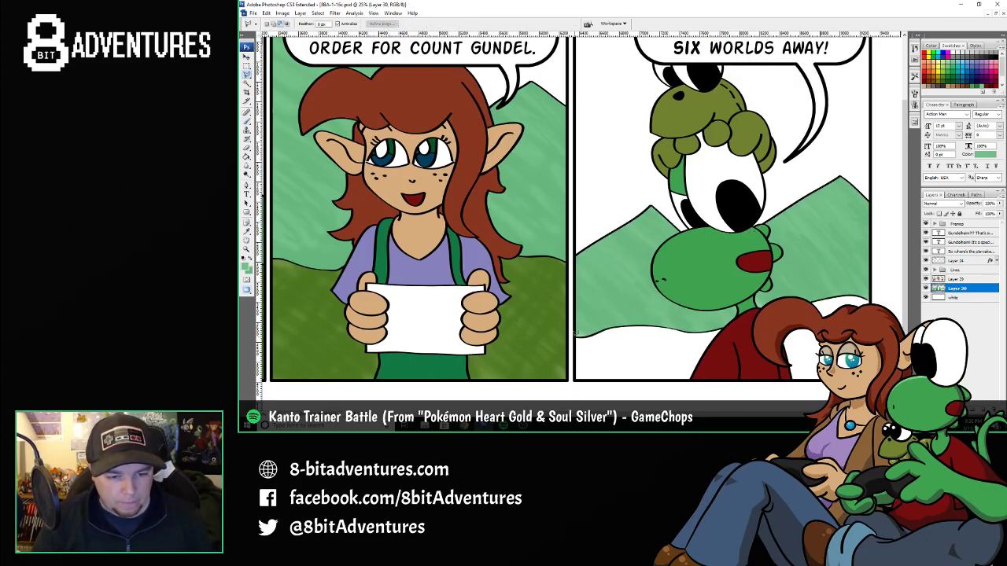
pyautogui.click(575, 337)
pyautogui.click(574, 380)
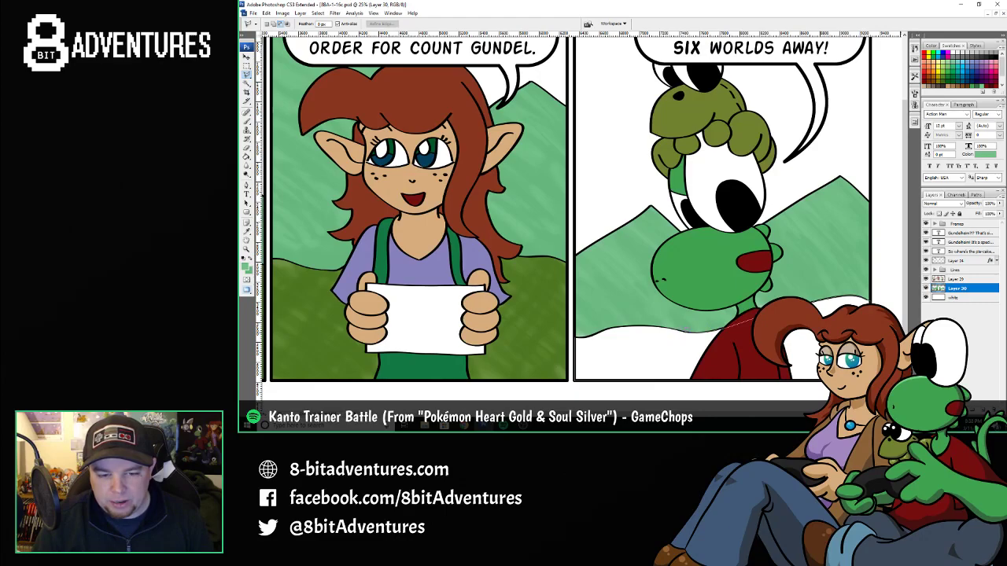
pyautogui.click(576, 335)
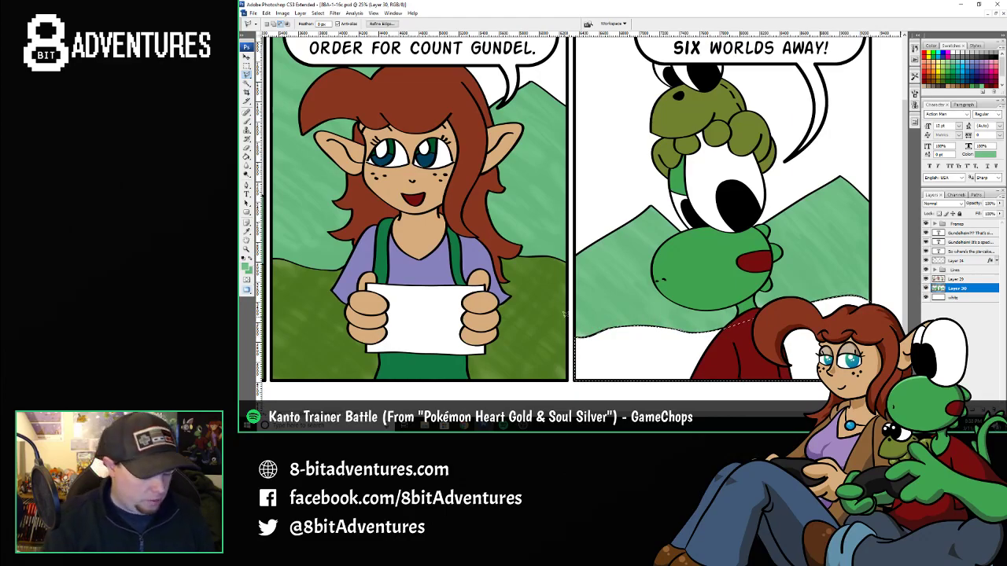
# - Sample two olive greens from the middle panel's ground and brush them over the third panel's selected foreground
pyautogui.press('i')
pyautogui.click(519, 303)
pyautogui.press('x')
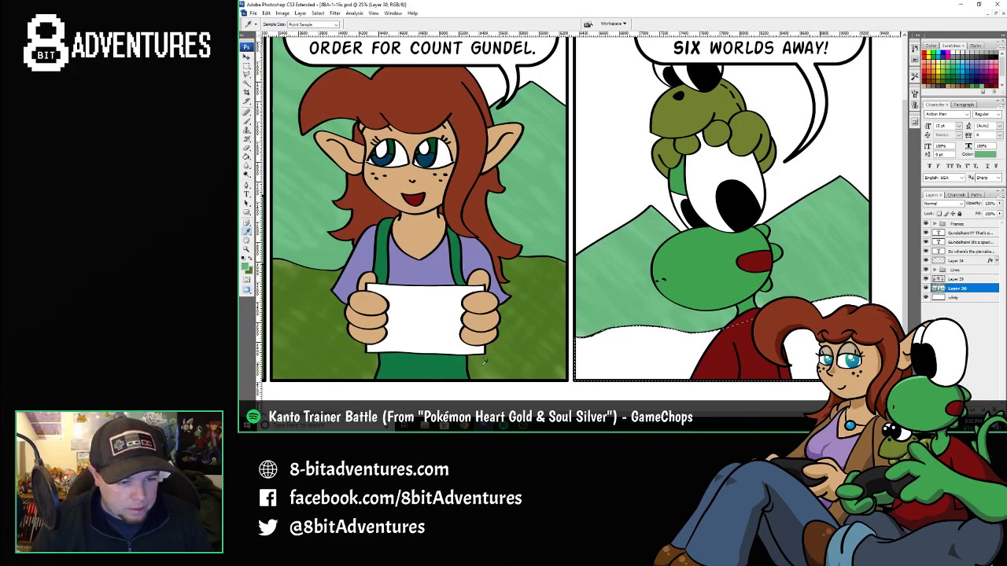
pyautogui.click(557, 363)
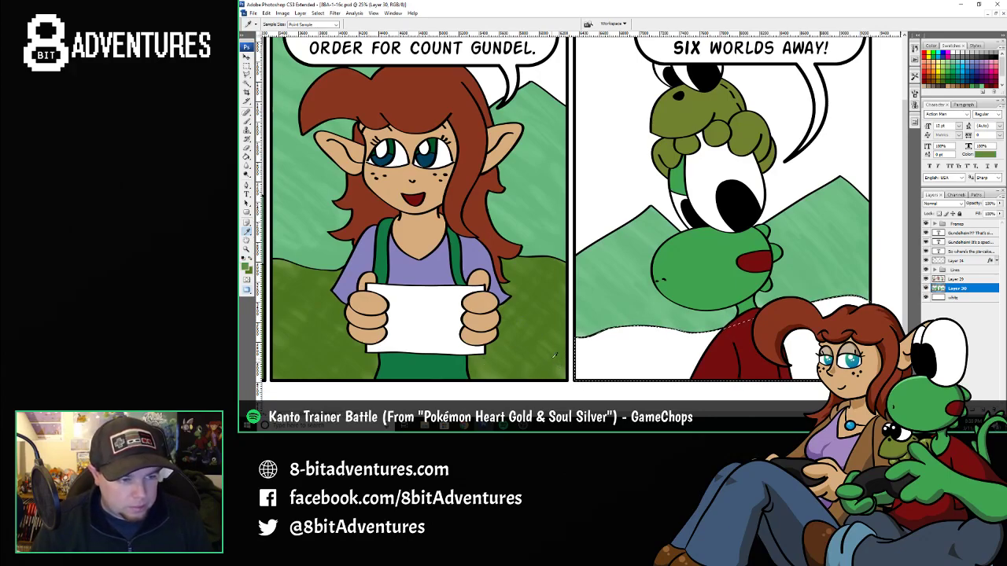
pyautogui.press('b')
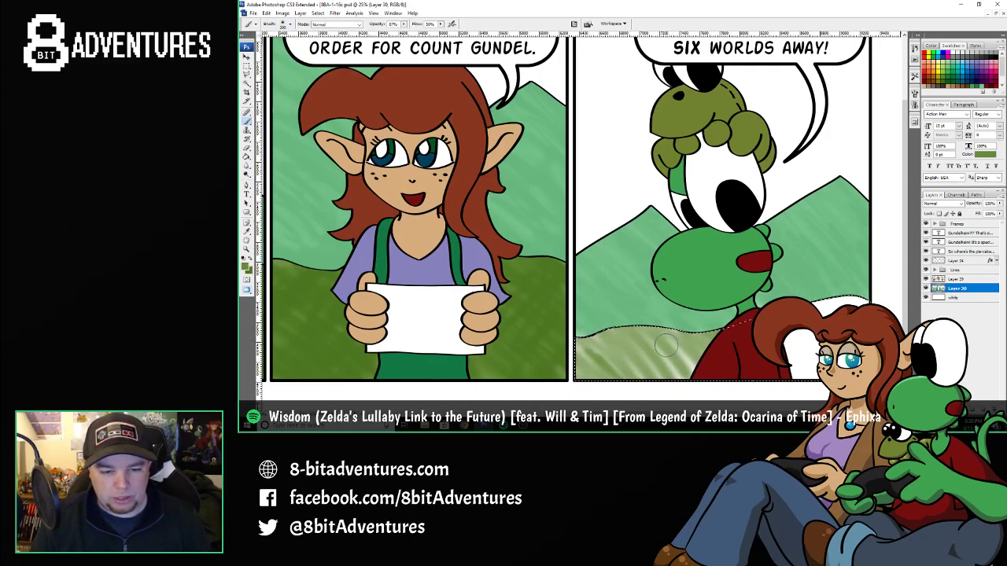
pyautogui.moveTo(787, 351)
pyautogui.mouseDown()
pyautogui.moveTo(731, 302)
pyautogui.moveTo(815, 335)
pyautogui.mouseUp()
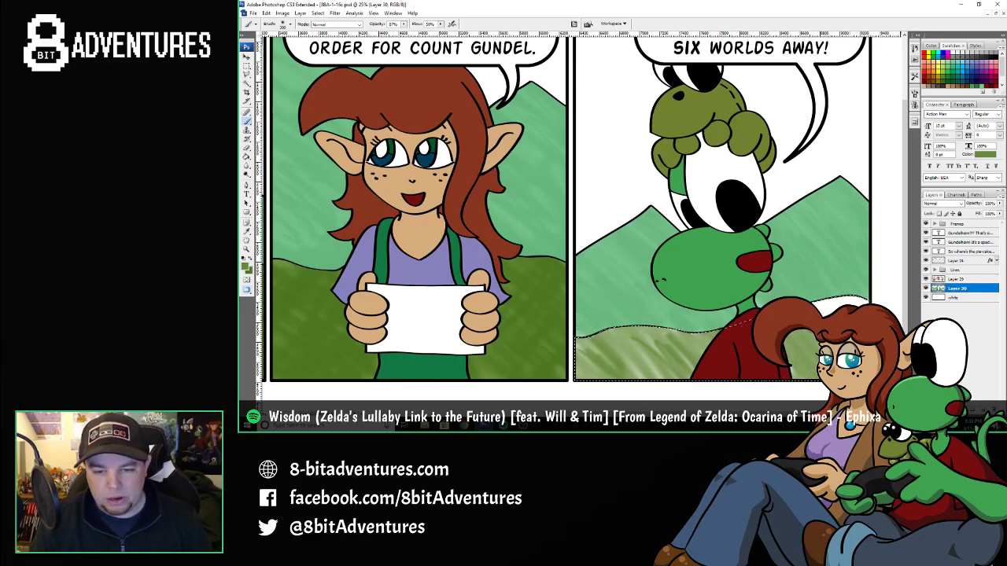
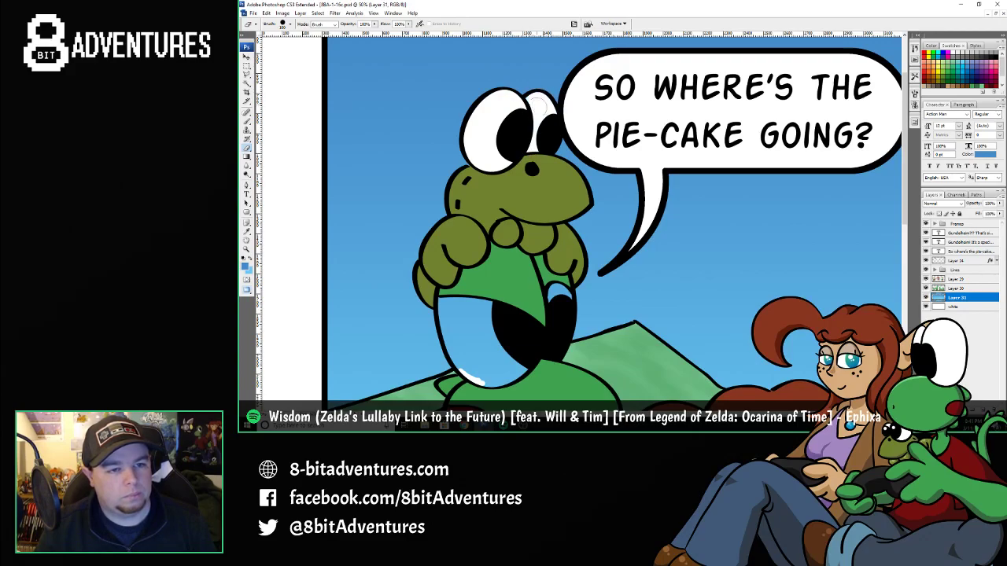
# - Erase the blue sky paint from both eyes of the green character in the first panel
pyautogui.scroll(-3, 510, 294)
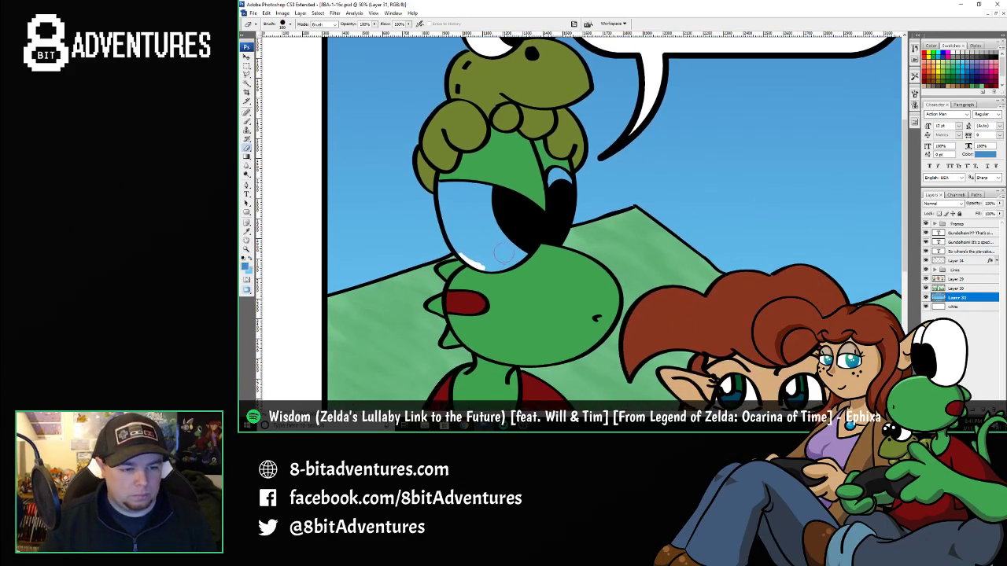
pyautogui.moveTo(559, 183)
pyautogui.mouseDown()
pyautogui.moveTo(571, 184)
pyautogui.moveTo(556, 181)
pyautogui.mouseUp()
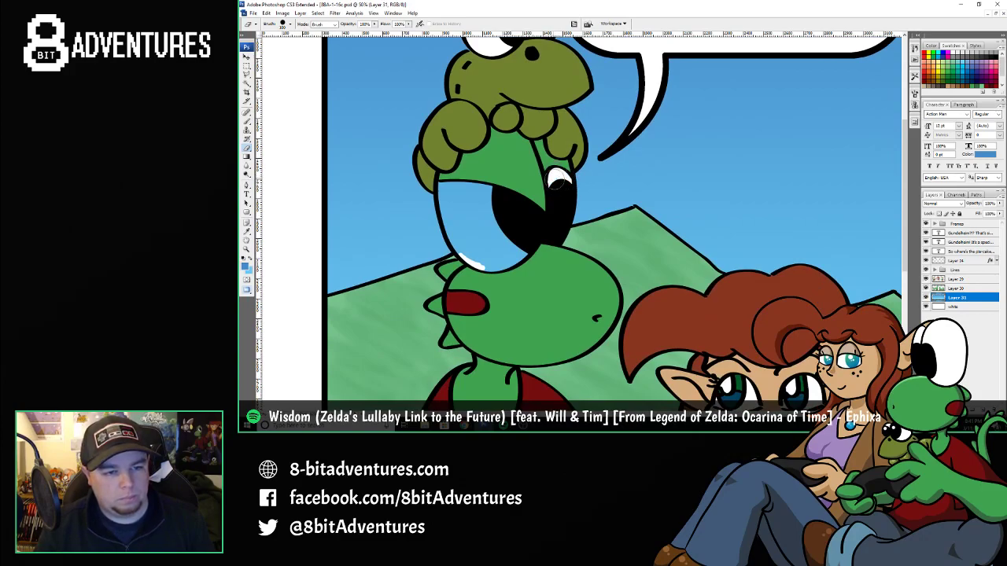
pyautogui.moveTo(490, 207)
pyautogui.mouseDown()
pyautogui.moveTo(471, 191)
pyautogui.moveTo(491, 189)
pyautogui.moveTo(467, 188)
pyautogui.moveTo(481, 189)
pyautogui.moveTo(463, 207)
pyautogui.moveTo(501, 236)
pyautogui.moveTo(472, 245)
pyautogui.moveTo(517, 246)
pyautogui.moveTo(503, 257)
pyautogui.moveTo(524, 249)
pyautogui.moveTo(502, 261)
pyautogui.moveTo(520, 250)
pyautogui.moveTo(493, 264)
pyautogui.moveTo(473, 253)
pyautogui.moveTo(449, 214)
pyautogui.moveTo(464, 227)
pyautogui.moveTo(444, 187)
pyautogui.mouseUp()
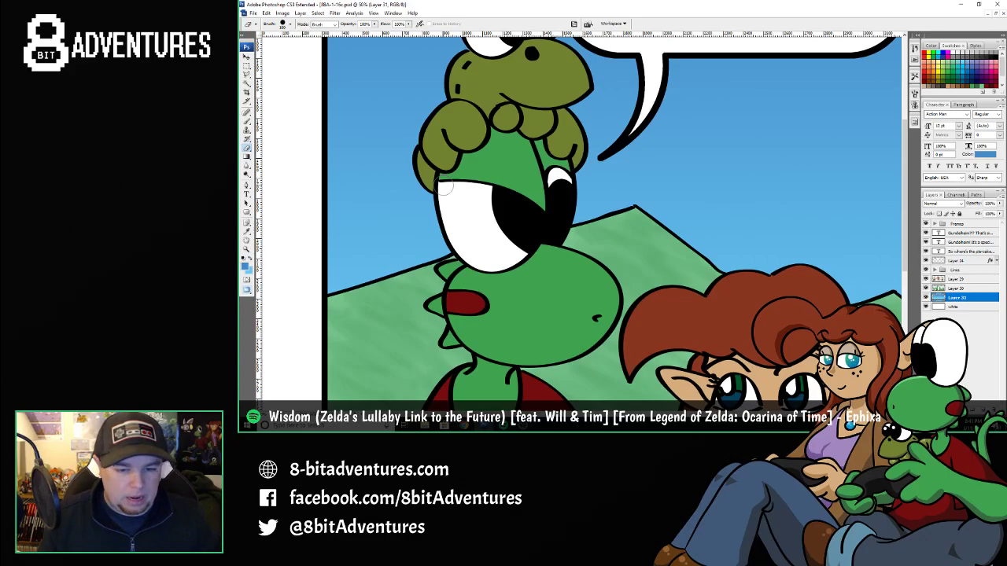
# - Erase the blue sky paint from the sheet of paper the red-haired girl holds in the first panel
pyautogui.scroll(-5, 444, 186)
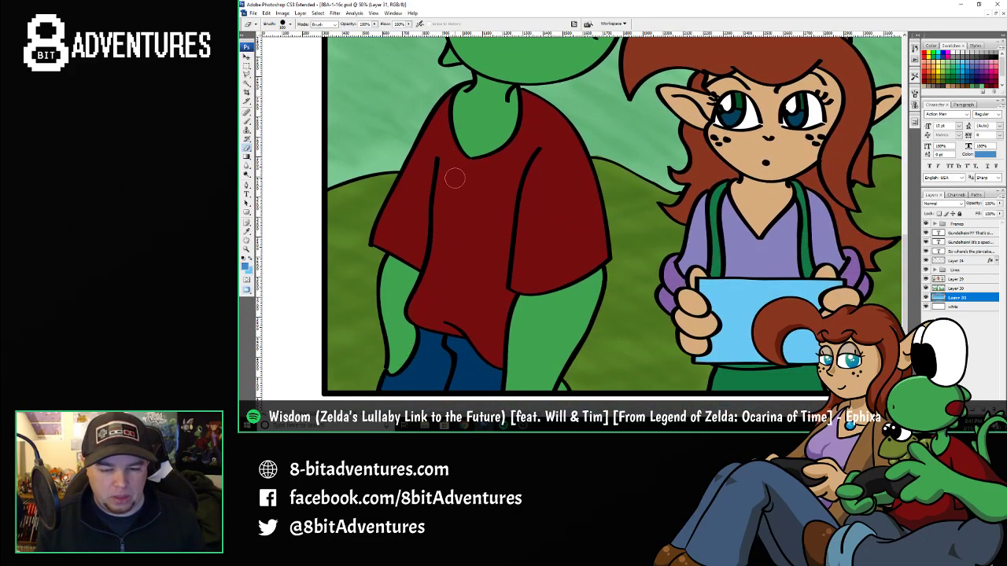
pyautogui.scroll(-1, 455, 179)
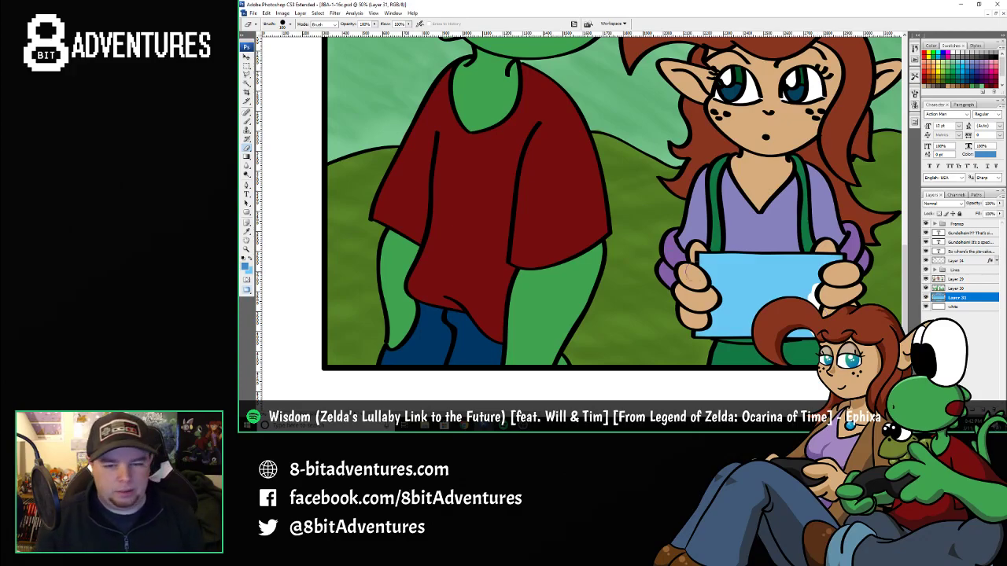
pyautogui.moveTo(818, 290)
pyautogui.mouseDown()
pyautogui.moveTo(819, 278)
pyautogui.moveTo(837, 264)
pyautogui.moveTo(705, 283)
pyautogui.moveTo(826, 263)
pyautogui.moveTo(776, 261)
pyautogui.moveTo(814, 278)
pyautogui.moveTo(765, 299)
pyautogui.mouseUp()
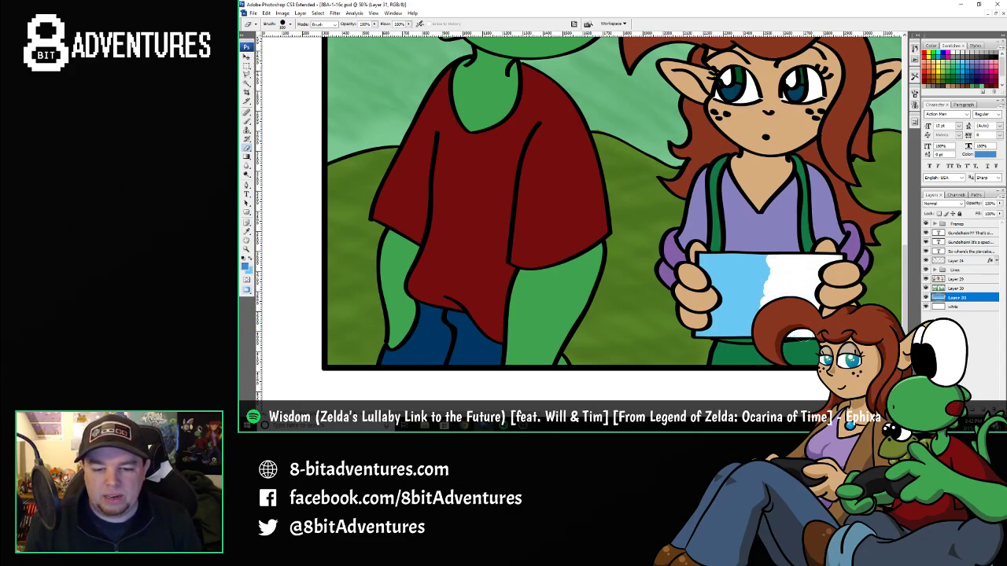
pyautogui.moveTo(744, 323)
pyautogui.mouseDown()
pyautogui.moveTo(700, 321)
pyautogui.moveTo(700, 331)
pyautogui.moveTo(739, 313)
pyautogui.moveTo(772, 284)
pyautogui.moveTo(745, 264)
pyautogui.moveTo(764, 260)
pyautogui.moveTo(715, 264)
pyautogui.moveTo(759, 260)
pyautogui.moveTo(714, 274)
pyautogui.mouseUp()
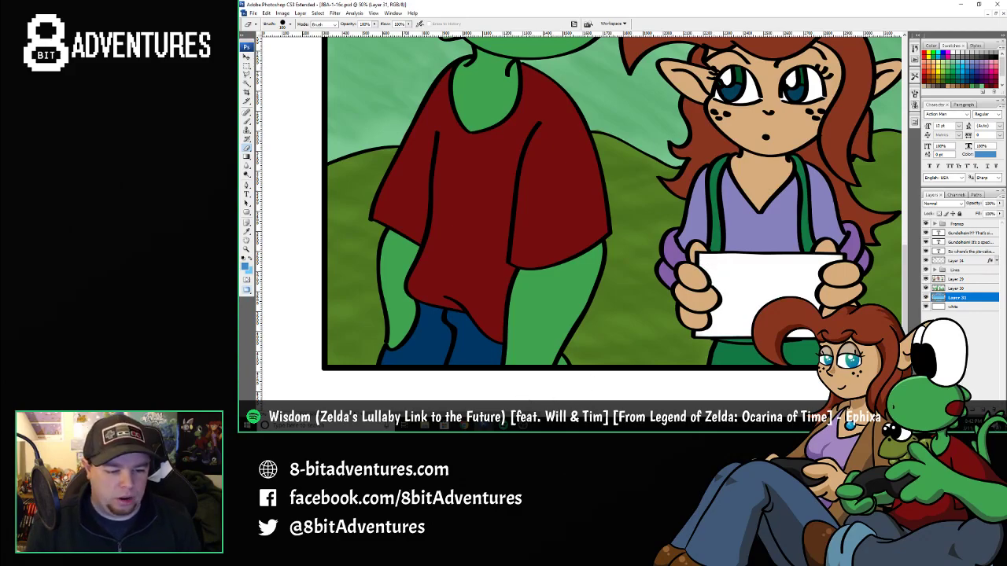
# - Erase the blue sky paint from the red-haired girl's eyes and her sheet of paper in the middle panel
pyautogui.moveTo(417, 413); pyautogui.dragTo(637, 413)
pyautogui.scroll(1, 673, 406)
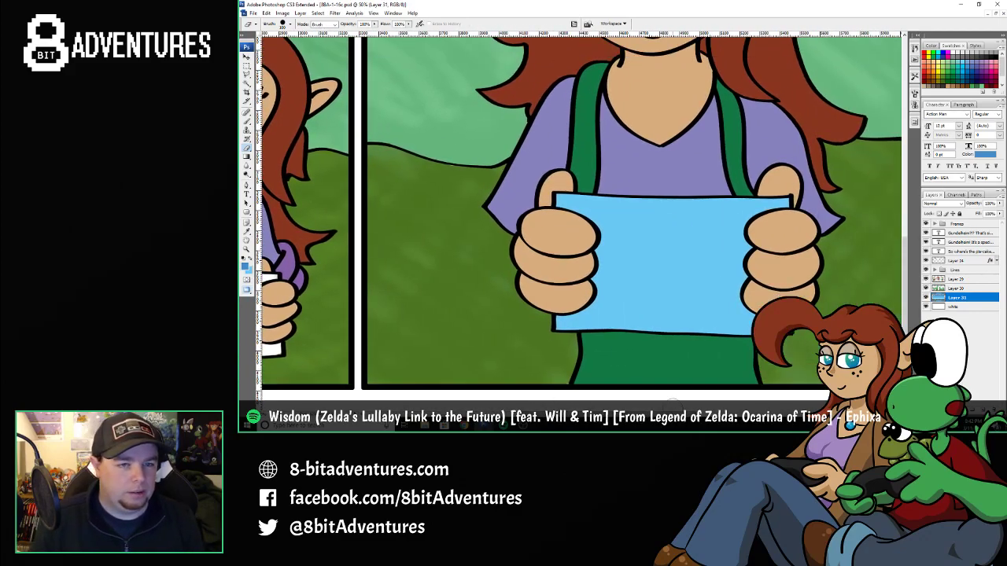
pyautogui.scroll(10, 584, 230)
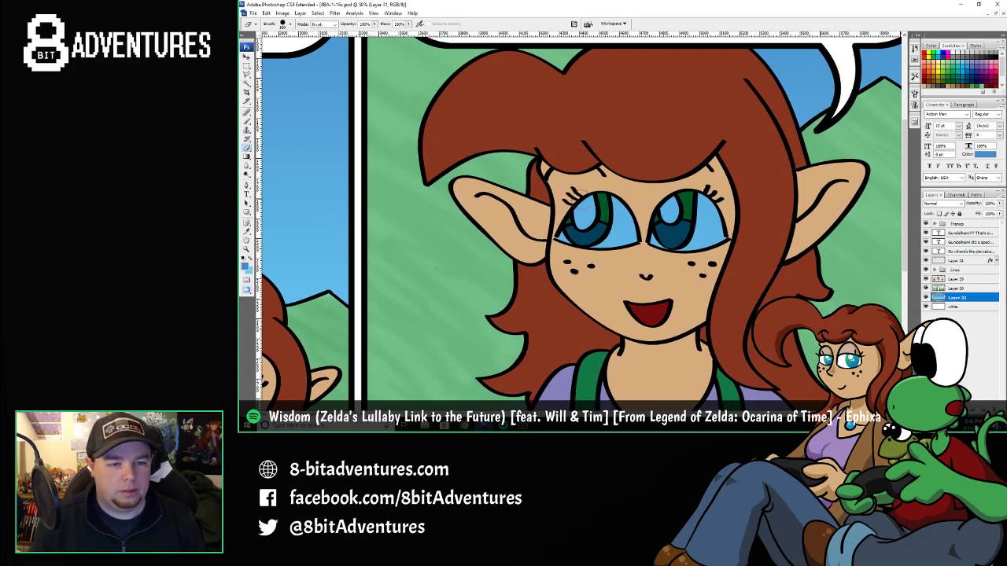
pyautogui.moveTo(583, 198)
pyautogui.mouseDown()
pyautogui.moveTo(623, 211)
pyautogui.moveTo(595, 202)
pyautogui.moveTo(606, 242)
pyautogui.moveTo(591, 247)
pyautogui.mouseUp()
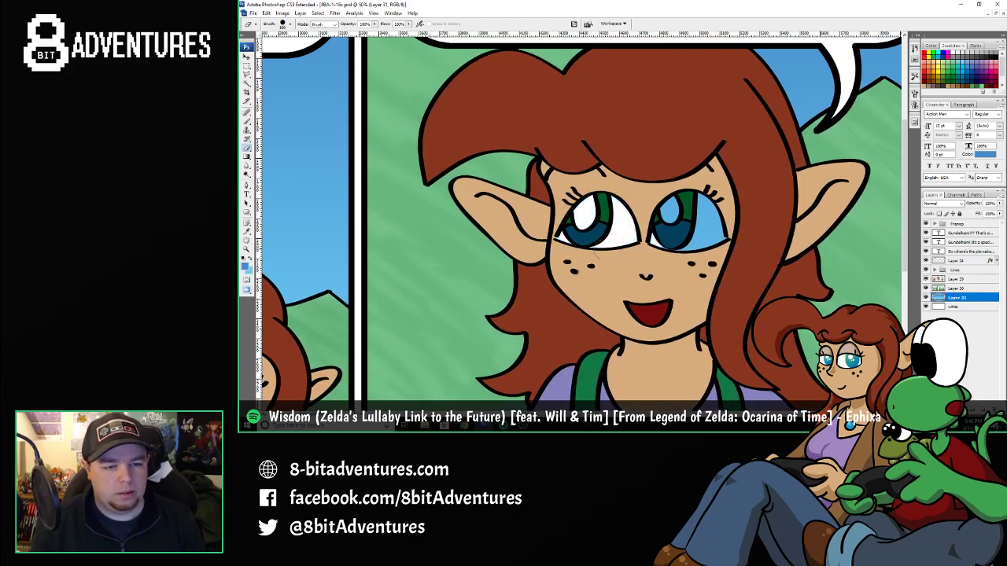
pyautogui.moveTo(677, 247)
pyautogui.mouseDown()
pyautogui.moveTo(697, 244)
pyautogui.moveTo(668, 206)
pyautogui.moveTo(715, 213)
pyautogui.moveTo(712, 224)
pyautogui.mouseUp()
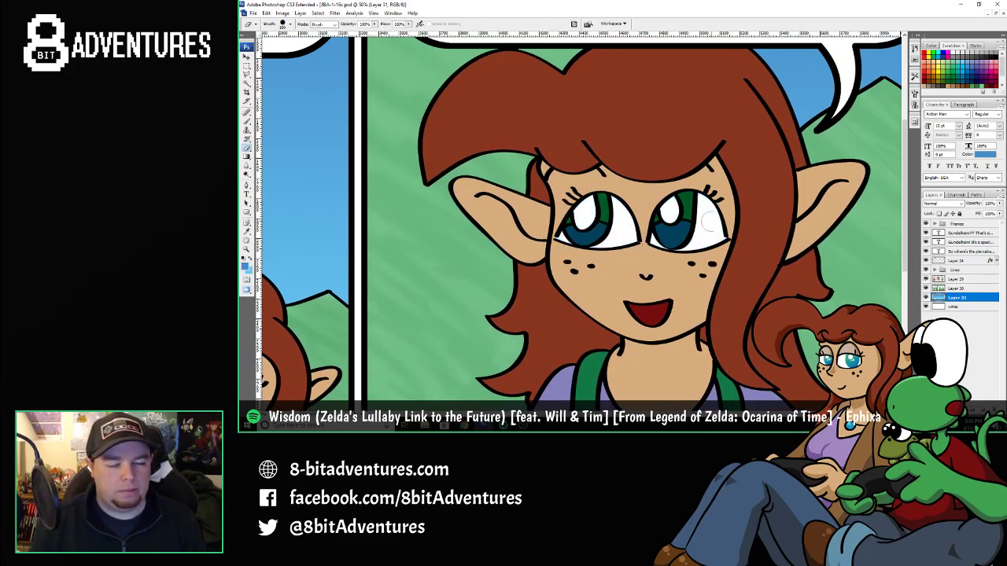
pyautogui.scroll(-10, 708, 222)
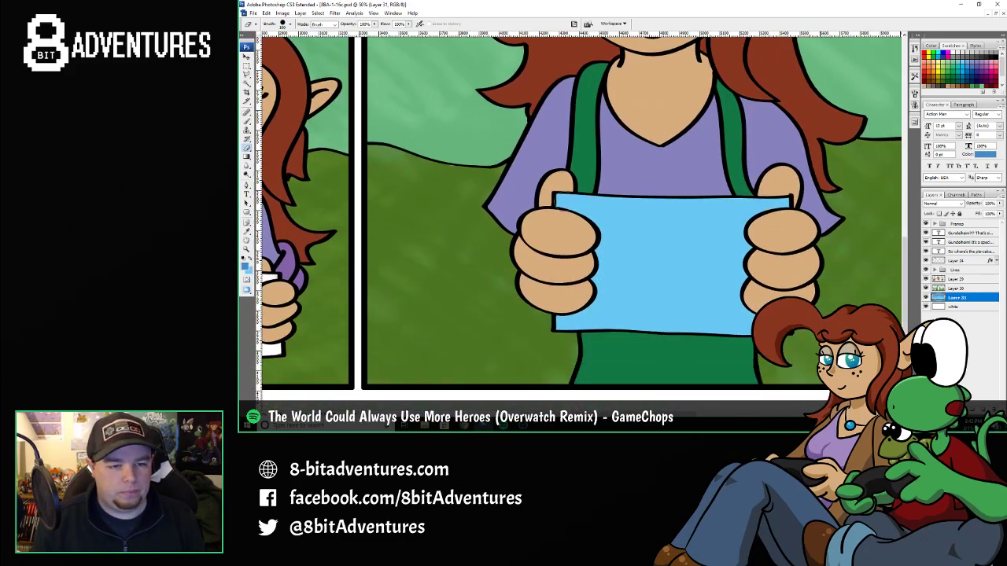
pyautogui.moveTo(563, 182)
pyautogui.mouseDown()
pyautogui.moveTo(606, 208)
pyautogui.moveTo(622, 299)
pyautogui.moveTo(568, 275)
pyautogui.moveTo(596, 318)
pyautogui.moveTo(556, 329)
pyautogui.moveTo(652, 331)
pyautogui.moveTo(692, 310)
pyautogui.moveTo(743, 322)
pyautogui.moveTo(700, 290)
pyautogui.moveTo(761, 295)
pyautogui.moveTo(621, 209)
pyautogui.moveTo(679, 182)
pyautogui.moveTo(785, 206)
pyautogui.moveTo(660, 201)
pyautogui.mouseUp()
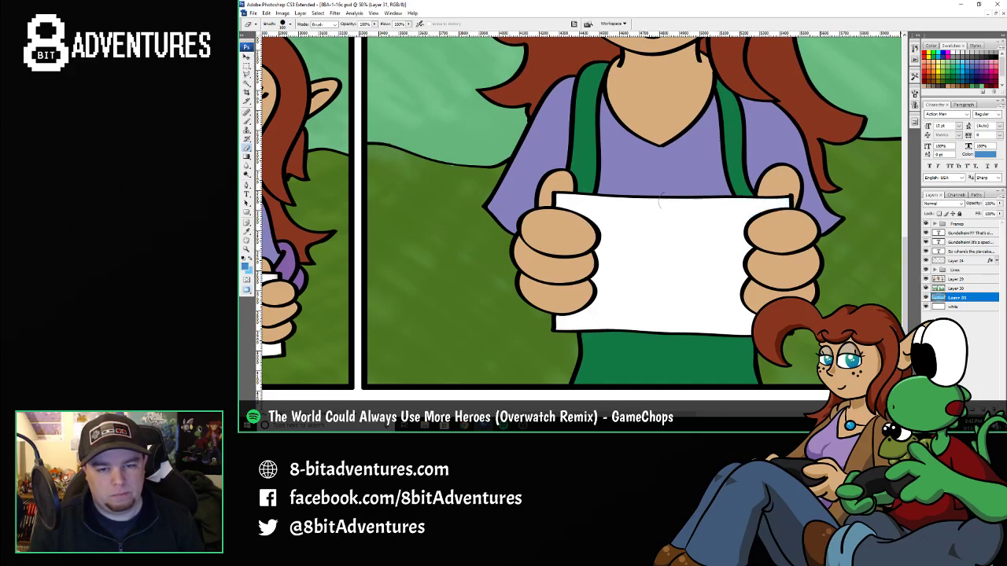
# - On Layer 31, erase the blue sky paint from the eyes of the small olive creature in the third panel
pyautogui.click(955, 279)
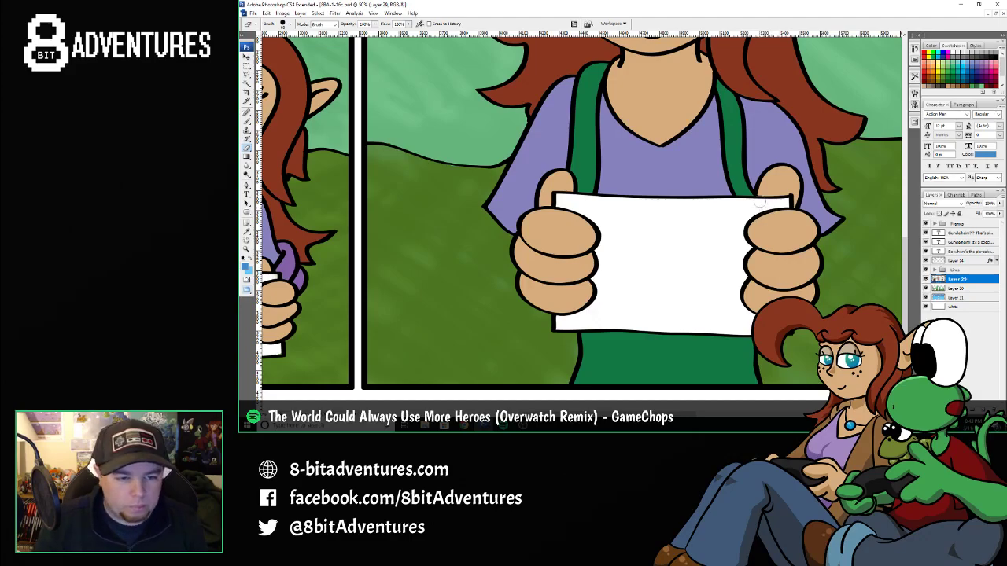
pyautogui.press('z')
pyautogui.keyDown('alt'); pyautogui.click(667, 160); pyautogui.keyUp('alt')
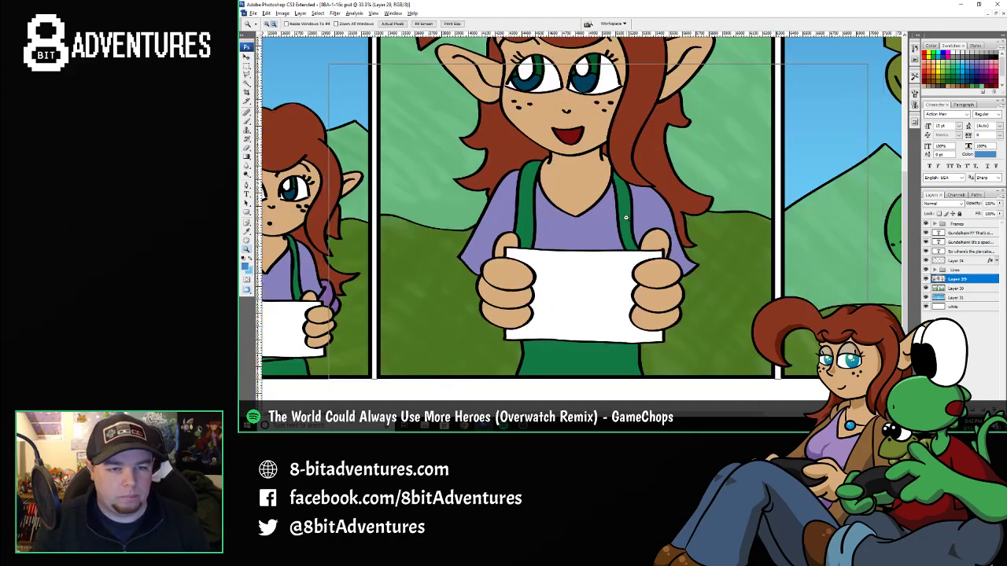
pyautogui.keyDown('alt'); pyautogui.click(575, 176); pyautogui.keyUp('alt')
pyautogui.click(796, 175)
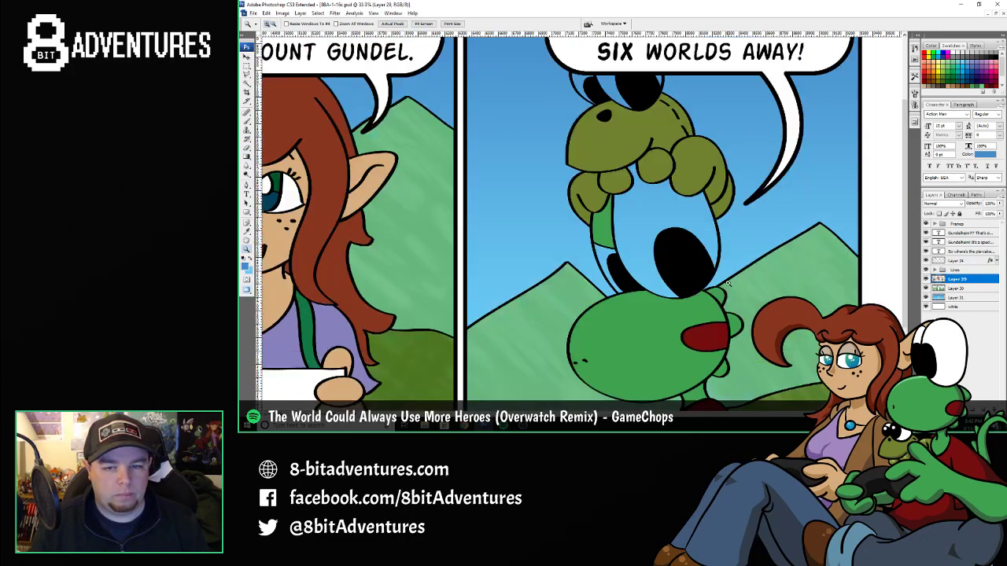
pyautogui.scroll(2, 605, 132)
pyautogui.click(606, 132)
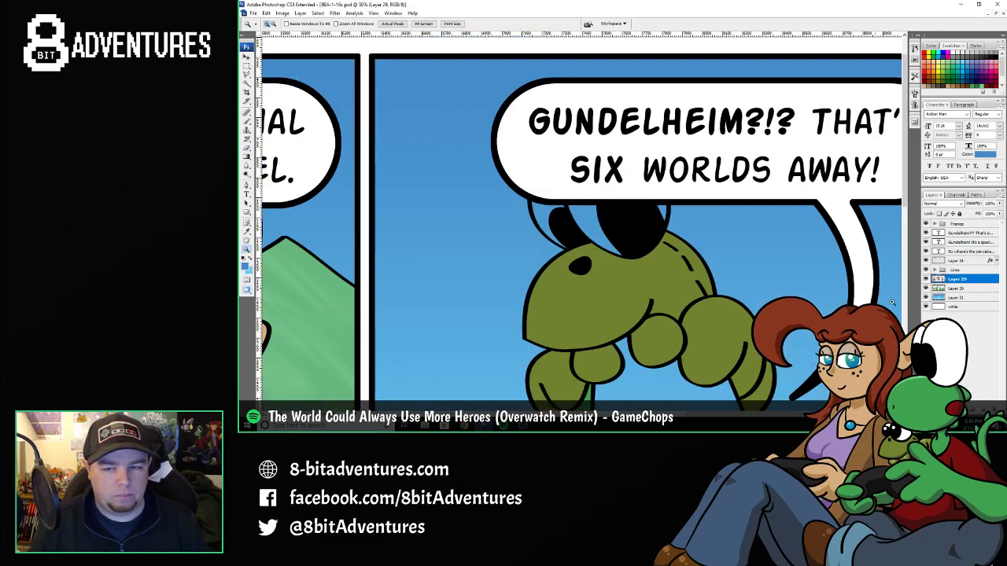
pyautogui.click(966, 298)
pyautogui.scroll(-2, 612, 145)
pyautogui.press('b')
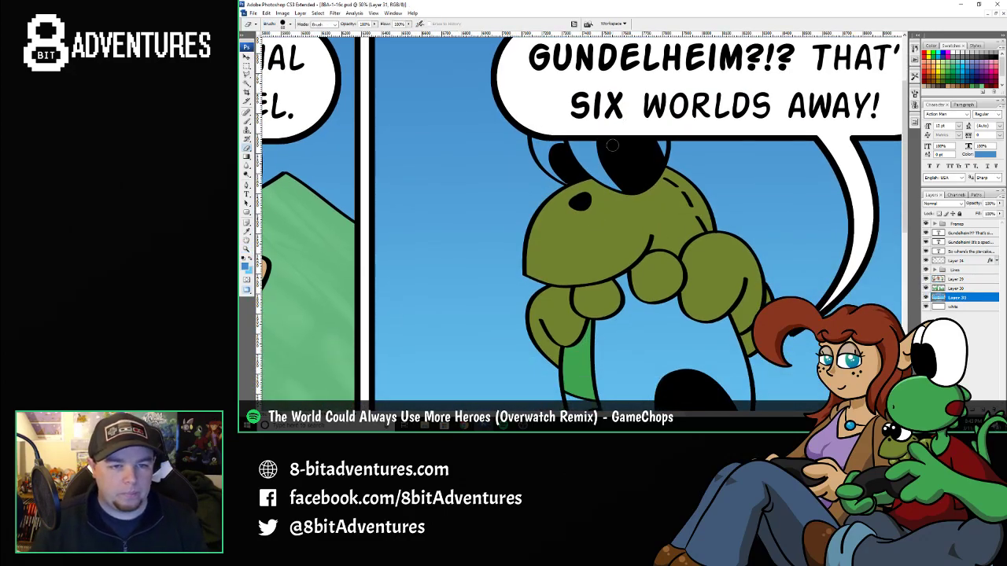
pyautogui.moveTo(599, 136)
pyautogui.mouseDown()
pyautogui.moveTo(621, 187)
pyautogui.moveTo(571, 137)
pyautogui.moveTo(596, 154)
pyautogui.moveTo(581, 137)
pyautogui.moveTo(583, 154)
pyautogui.moveTo(548, 146)
pyautogui.moveTo(554, 139)
pyautogui.moveTo(535, 144)
pyautogui.moveTo(565, 180)
pyautogui.mouseUp()
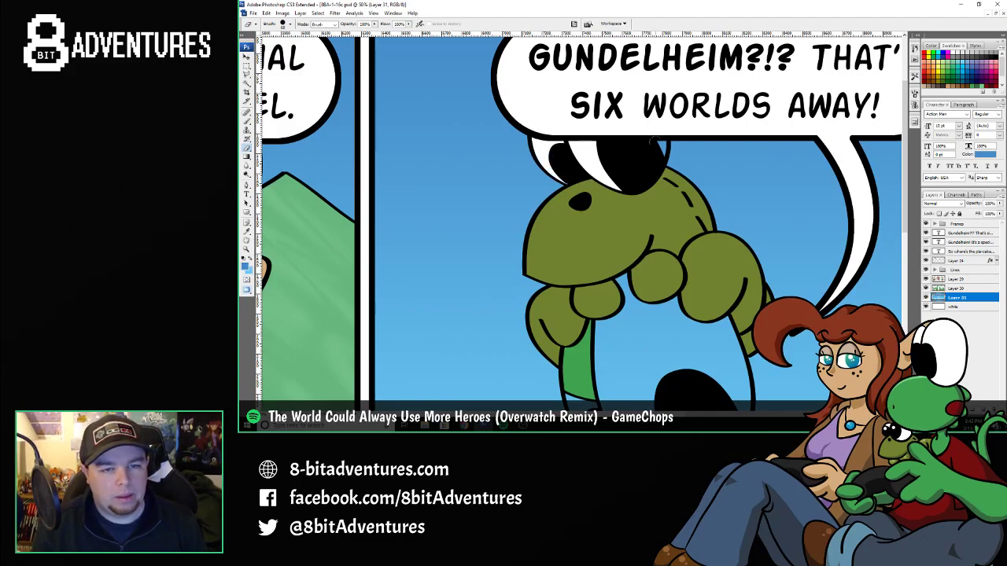
# - Erase the blue sky paint from both eyes of the green character in the third panel
pyautogui.scroll(-3, 657, 138)
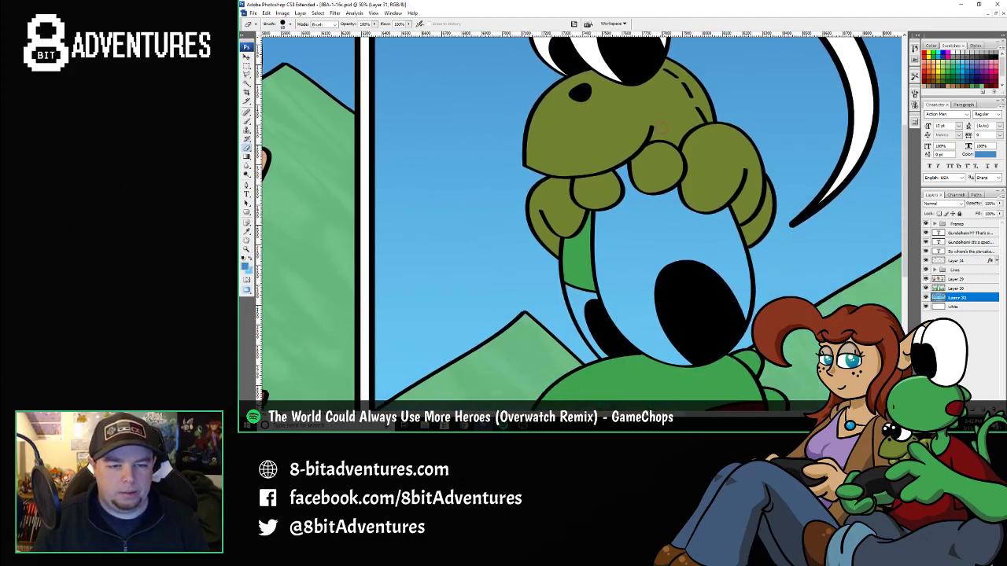
pyautogui.scroll(-1, 661, 127)
pyautogui.moveTo(622, 119); pyautogui.dragTo(667, 224)
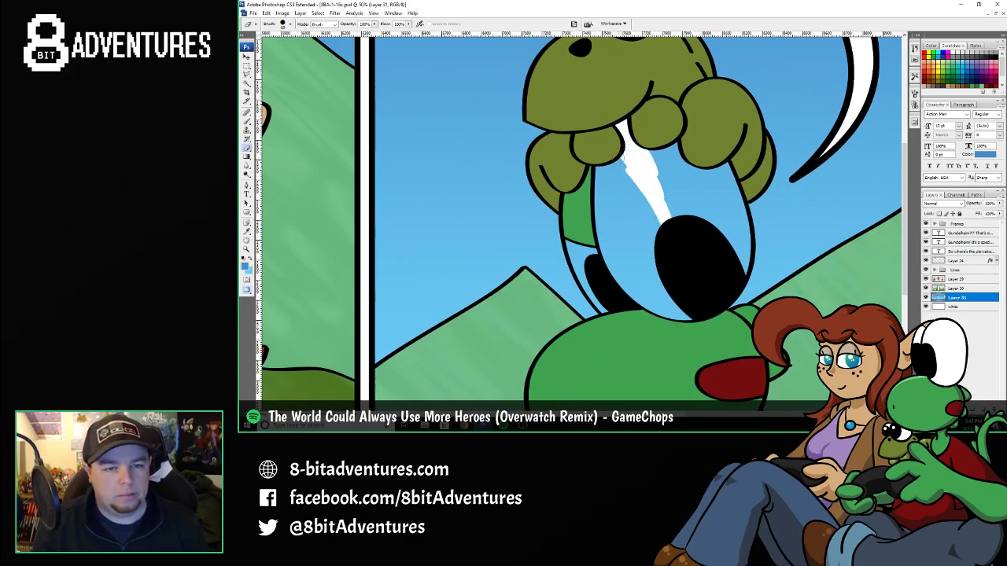
pyautogui.moveTo(625, 160)
pyautogui.mouseDown()
pyautogui.moveTo(666, 285)
pyautogui.moveTo(625, 258)
pyautogui.moveTo(607, 259)
pyautogui.moveTo(689, 315)
pyautogui.moveTo(654, 281)
pyautogui.moveTo(665, 217)
pyautogui.moveTo(647, 150)
pyautogui.moveTo(639, 157)
pyautogui.moveTo(688, 213)
pyautogui.moveTo(703, 154)
pyautogui.moveTo(737, 190)
pyautogui.moveTo(742, 214)
pyautogui.moveTo(733, 186)
pyautogui.moveTo(738, 207)
pyautogui.moveTo(732, 216)
pyautogui.moveTo(728, 206)
pyautogui.moveTo(718, 250)
pyautogui.moveTo(729, 227)
pyautogui.moveTo(748, 238)
pyautogui.moveTo(739, 276)
pyautogui.moveTo(745, 242)
pyautogui.mouseUp()
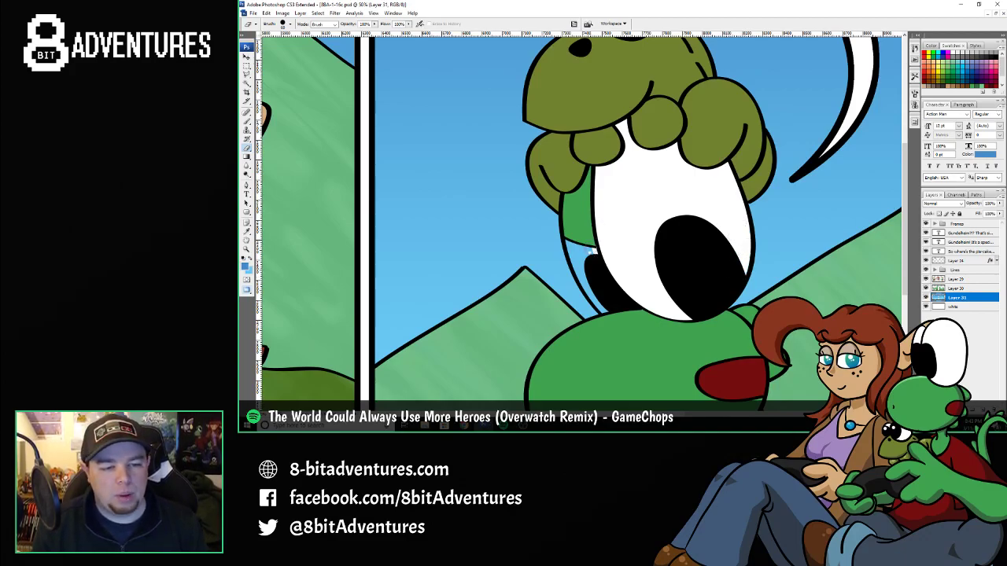
pyautogui.moveTo(592, 251)
pyautogui.mouseDown()
pyautogui.moveTo(573, 272)
pyautogui.moveTo(570, 246)
pyautogui.moveTo(609, 309)
pyautogui.mouseUp()
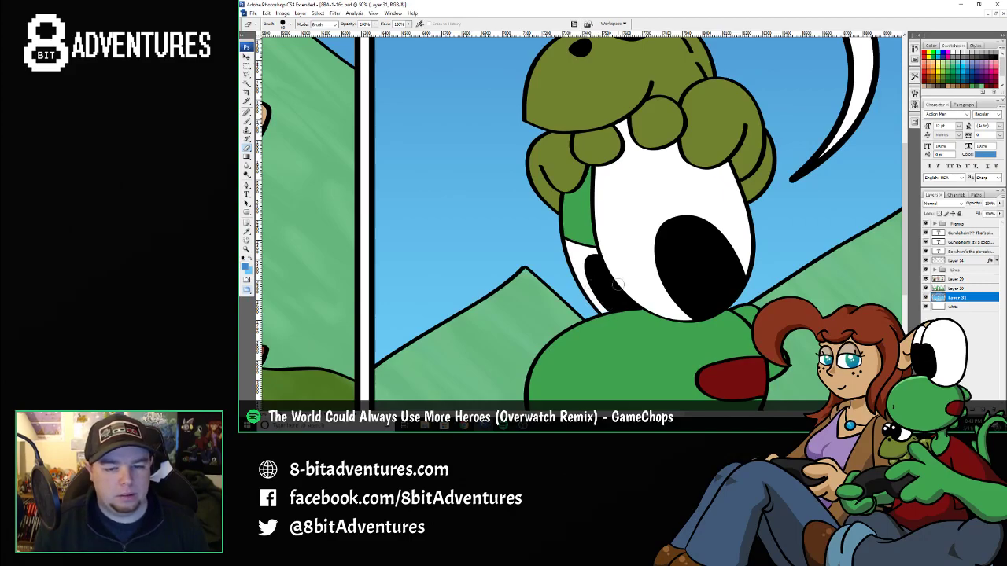
# - Add a new layer directly above Layer 29, reset the colours to default, and set the layer's blending mode to Multiply
pyautogui.press('z')
pyautogui.keyDown('alt'); pyautogui.click(588, 225); pyautogui.keyUp('alt')
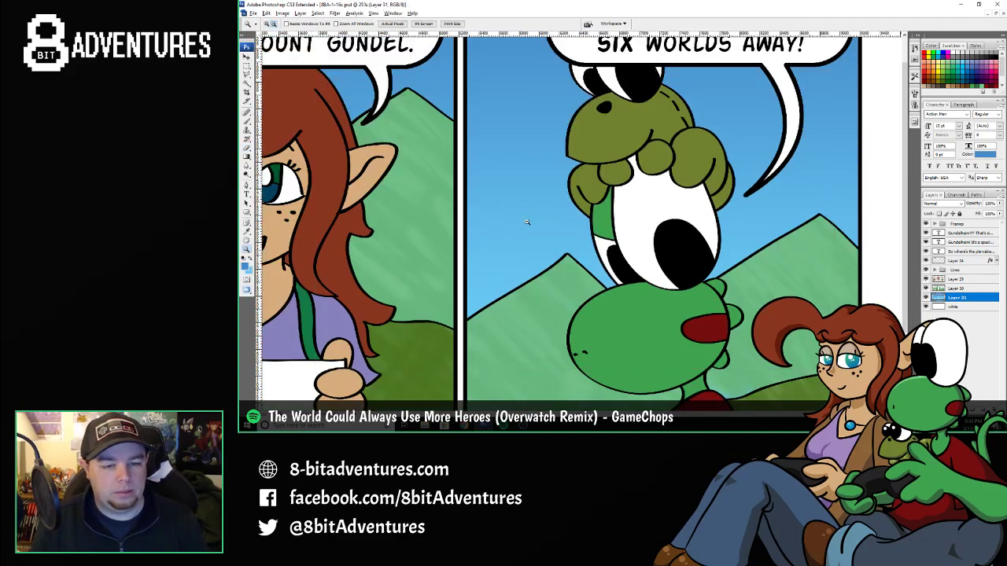
pyautogui.keyDown('alt'); pyautogui.click(527, 221); pyautogui.keyUp('alt')
pyautogui.keyDown('alt'); pyautogui.click(610, 253); pyautogui.keyUp('alt')
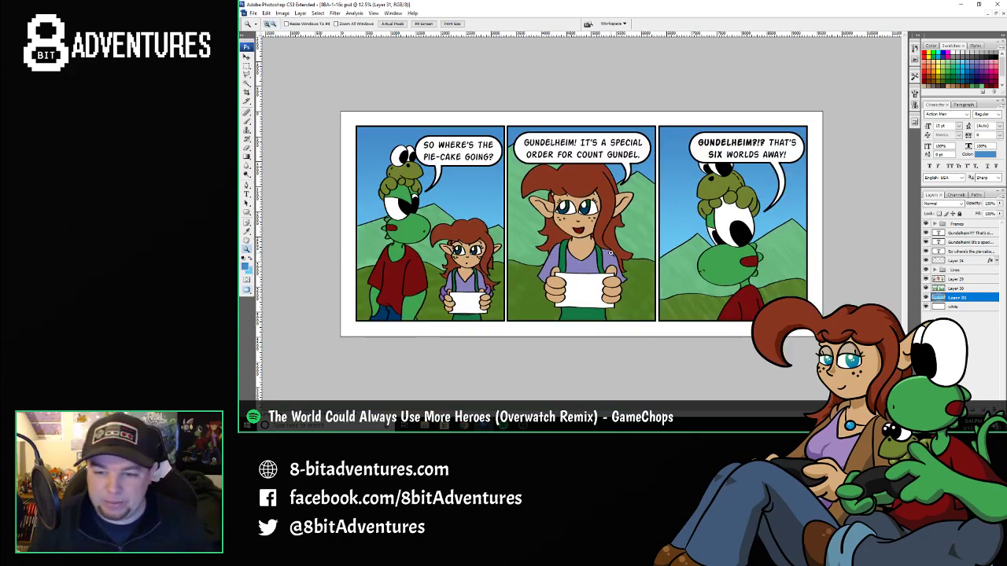
pyautogui.click(966, 280)
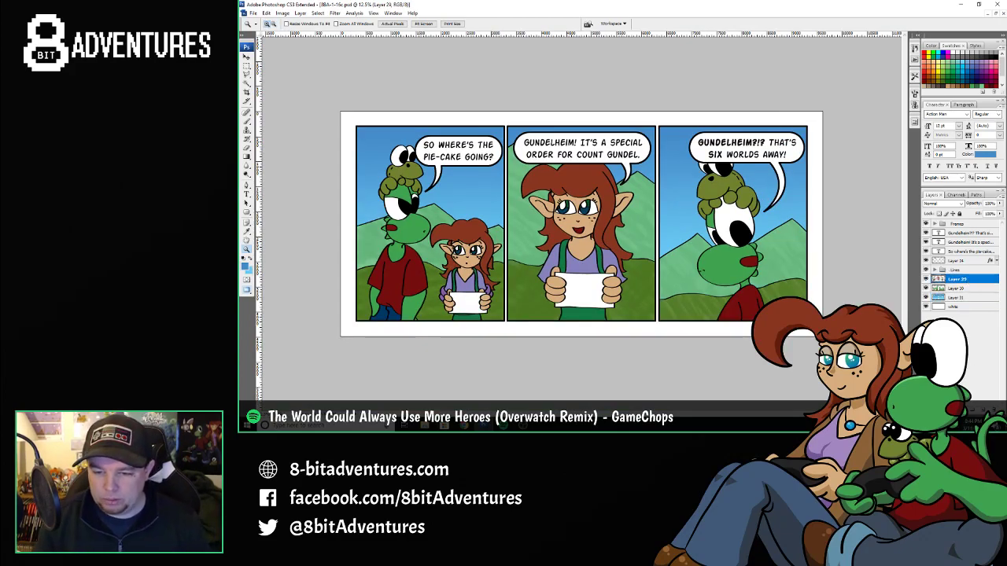
pyautogui.click(983, 409)
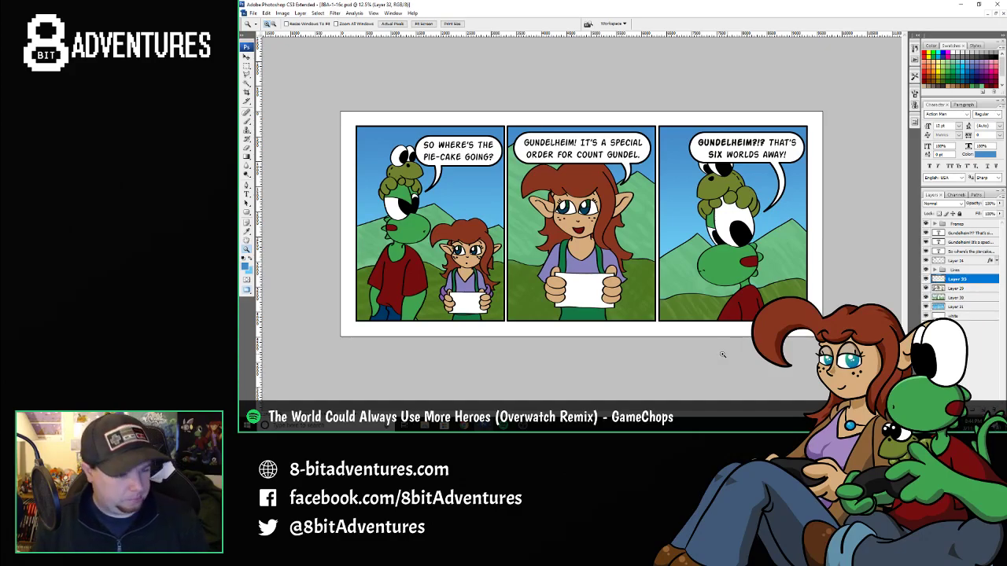
pyautogui.press('d')
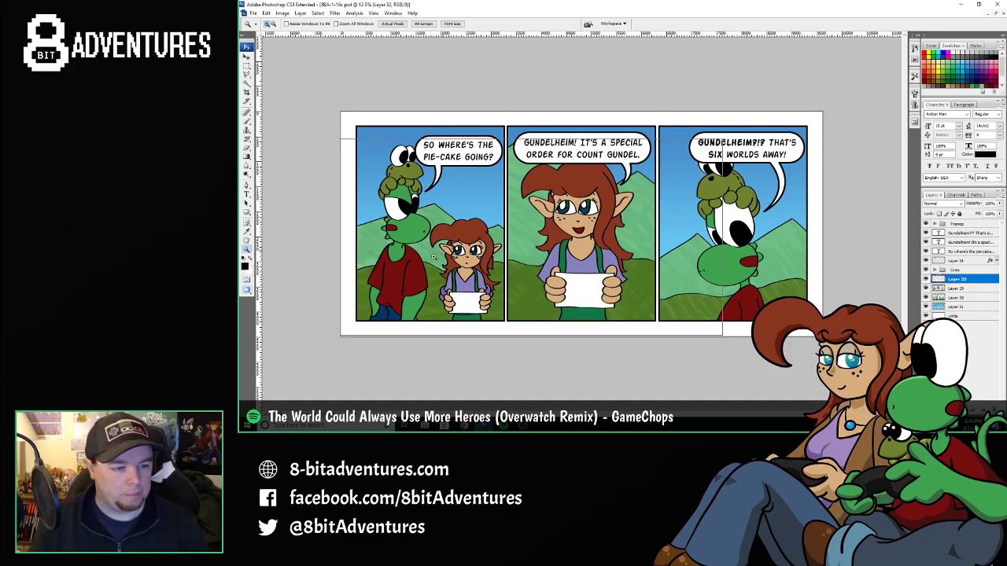
pyautogui.scroll(2, 432, 254)
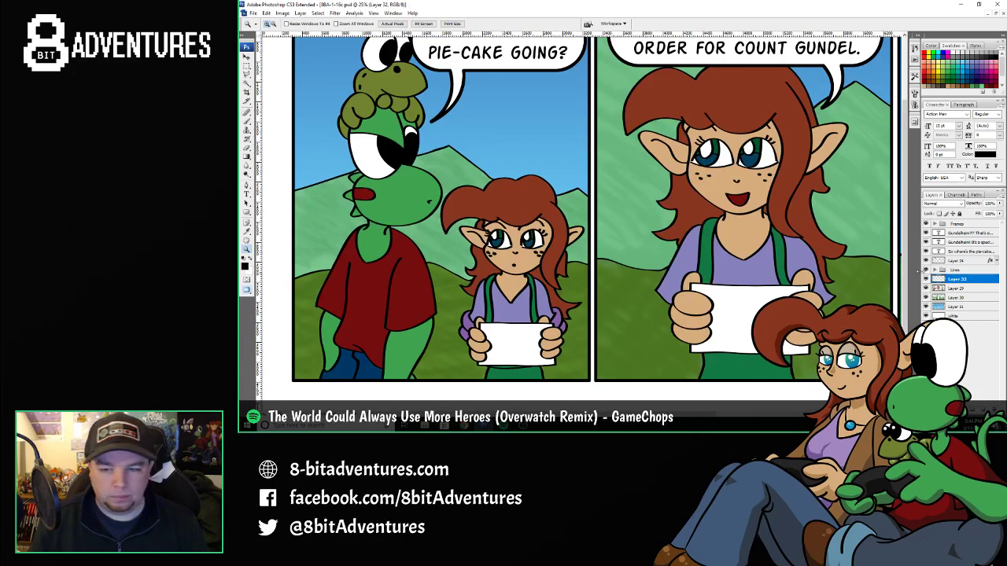
pyautogui.click(942, 203)
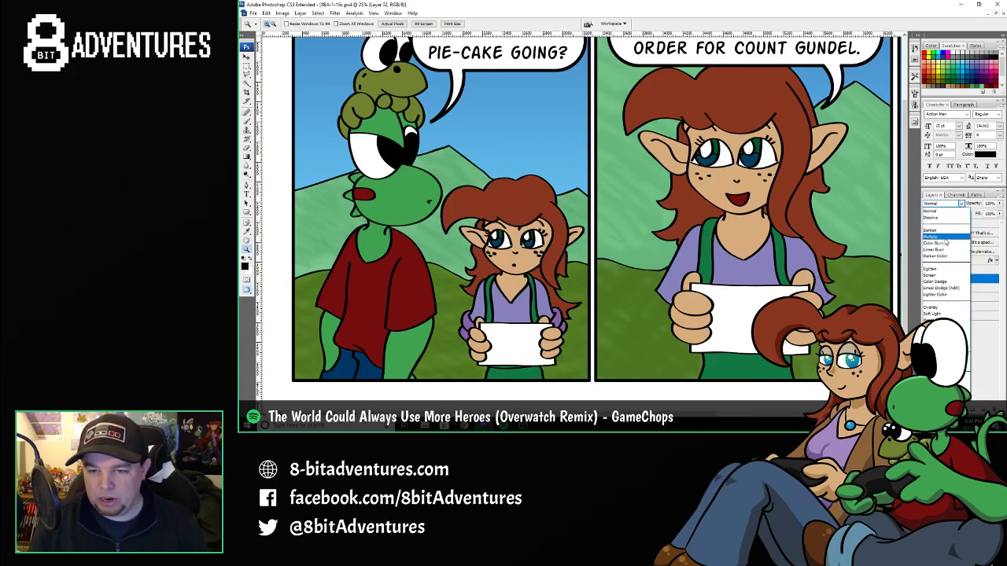
pyautogui.click(947, 240)
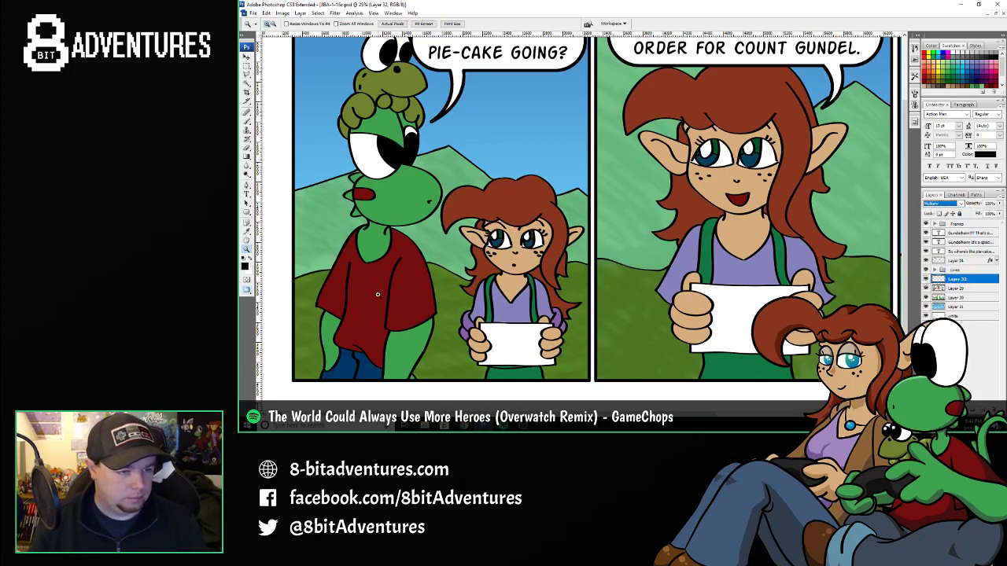
# - Sample the green character's dark red shirt colour in the first panel and lasso a shadow area along the sleeve and the arm below it
pyautogui.scroll(1, 378, 295)
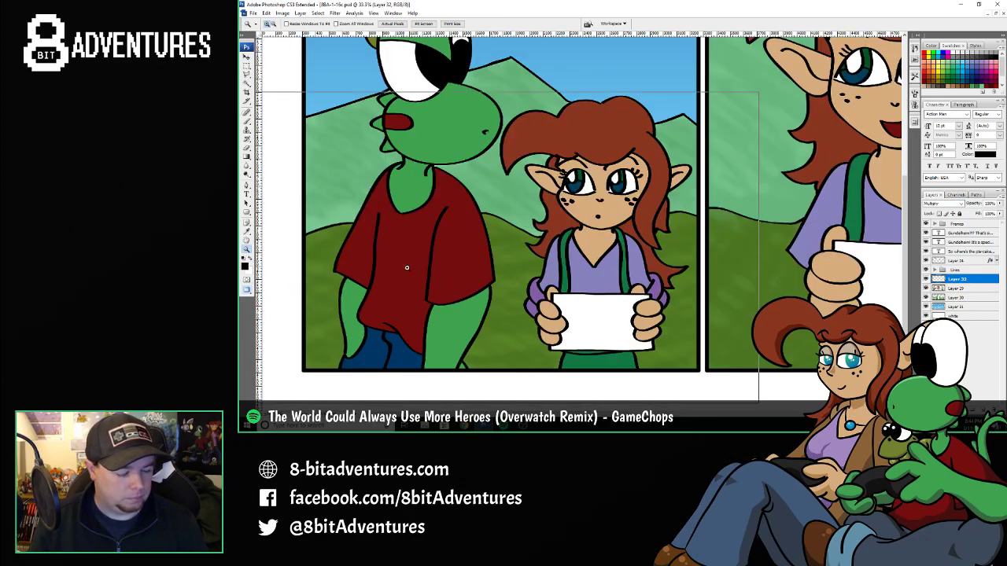
pyautogui.scroll(1, 457, 215)
pyautogui.scroll(2, 545, 216)
pyautogui.press('i')
pyautogui.click(556, 204)
pyautogui.press('l')
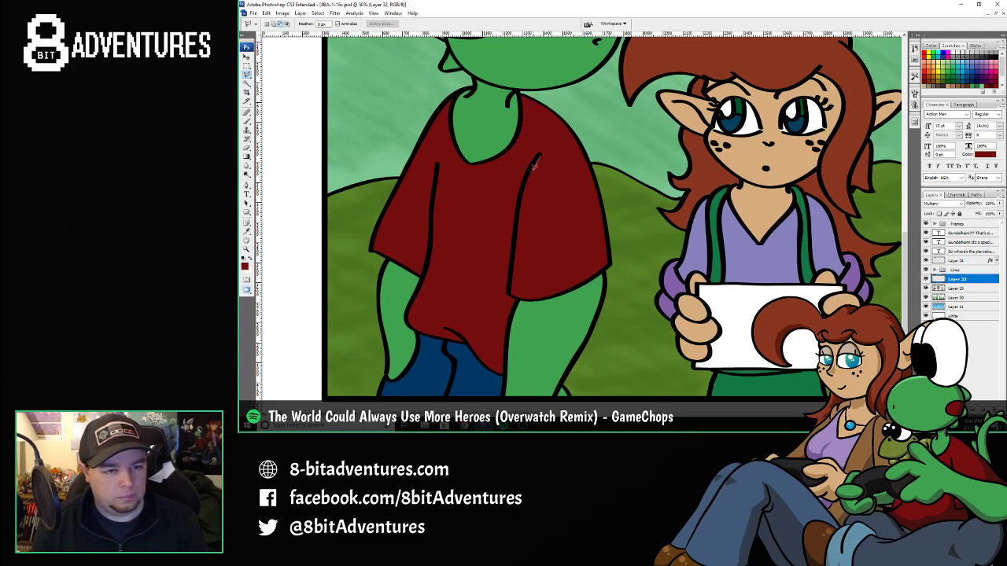
pyautogui.moveTo(528, 217); pyautogui.dragTo(524, 240)
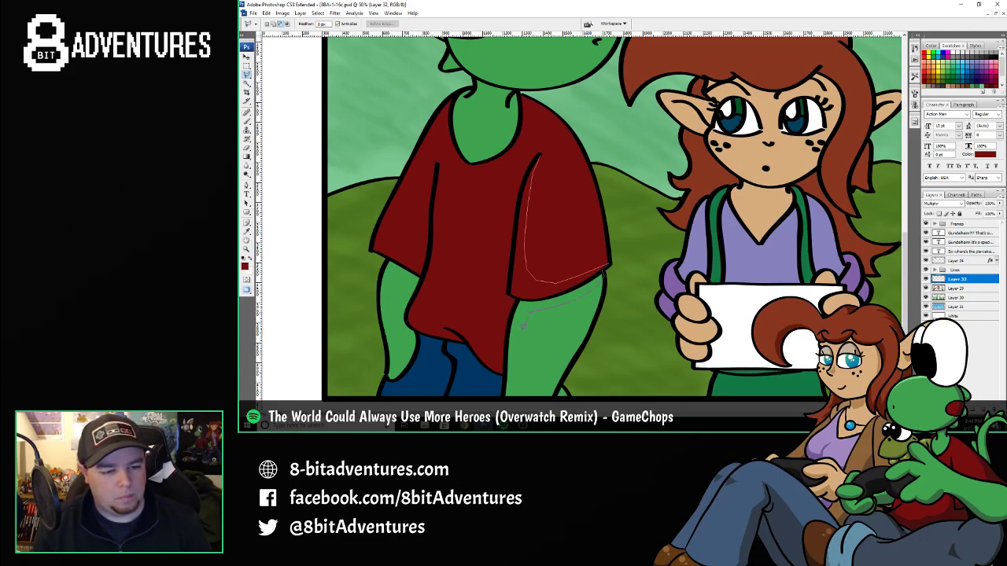
pyautogui.scroll(-1, 604, 271)
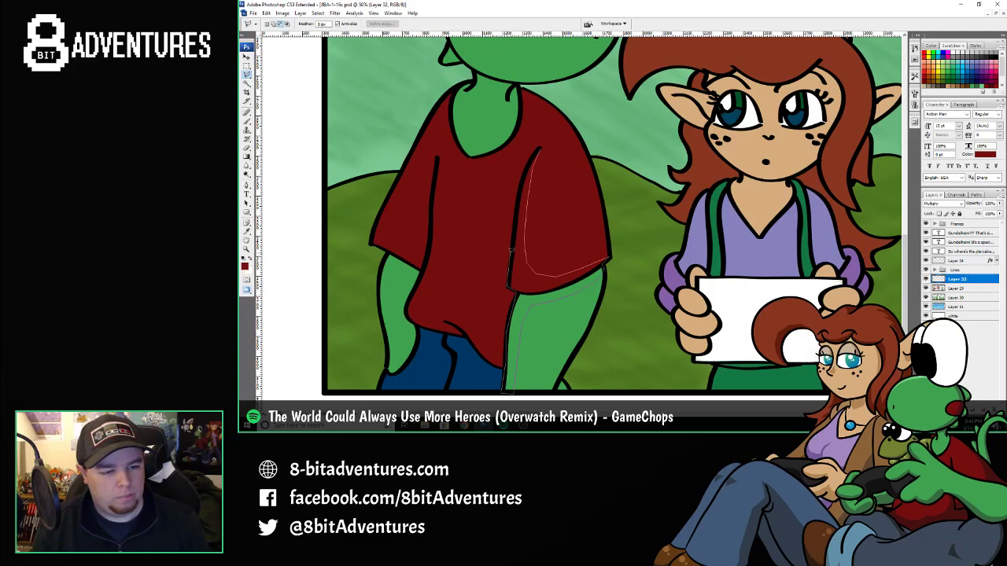
pyautogui.click(540, 146)
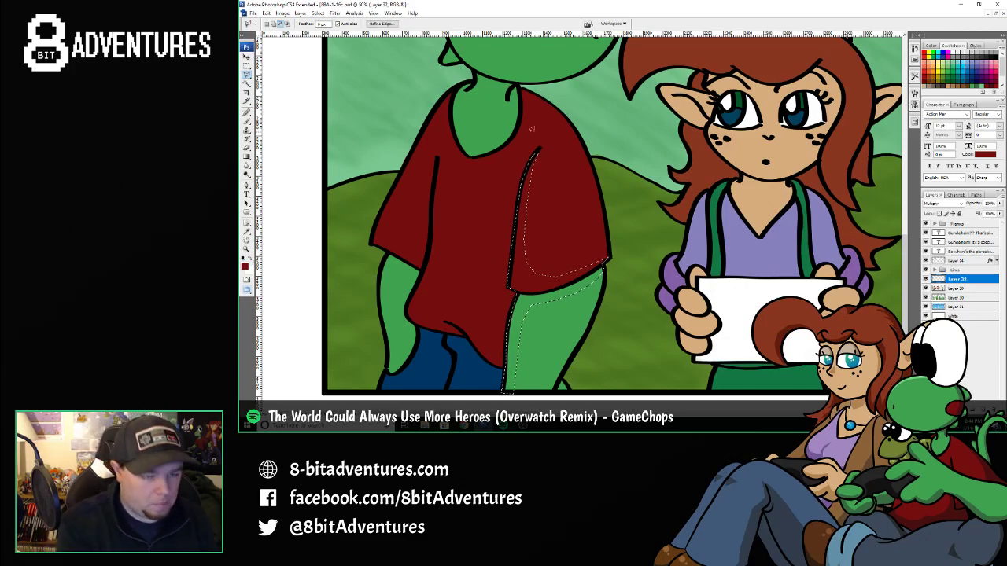
# - Set up the Brush with a hard round tip and 100% opacity and flow
pyautogui.press('b')
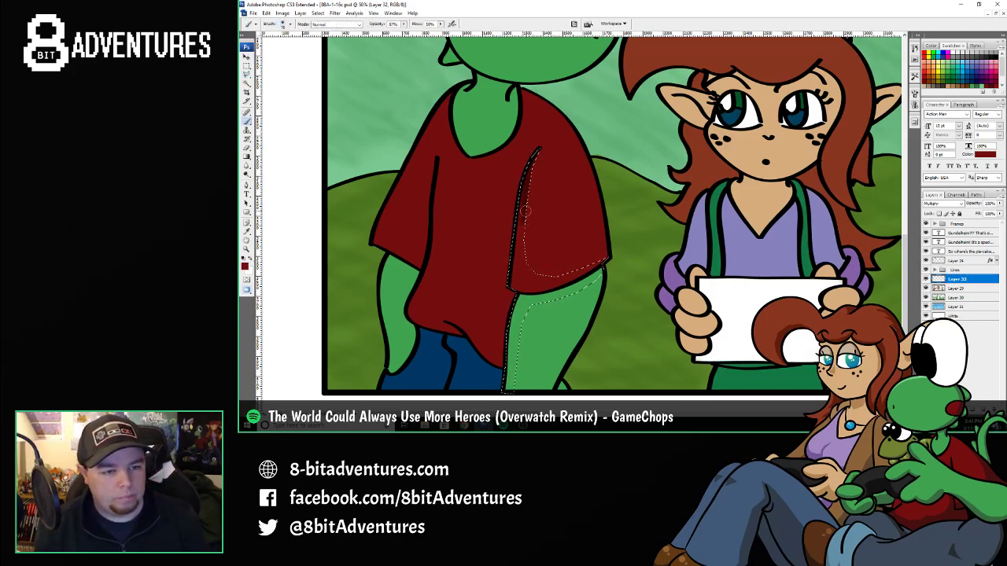
pyautogui.click(288, 24)
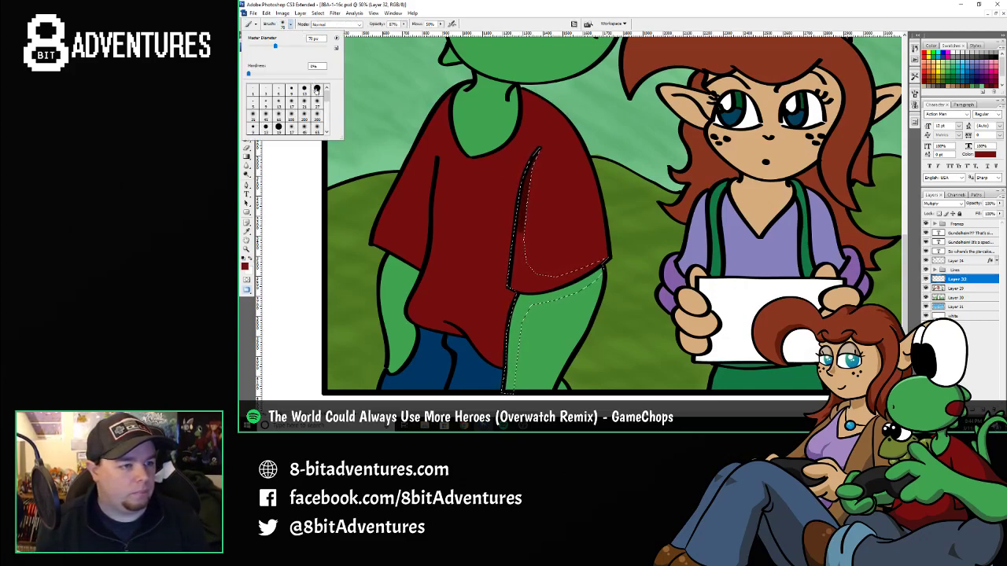
pyautogui.click(317, 90)
pyautogui.click(404, 24)
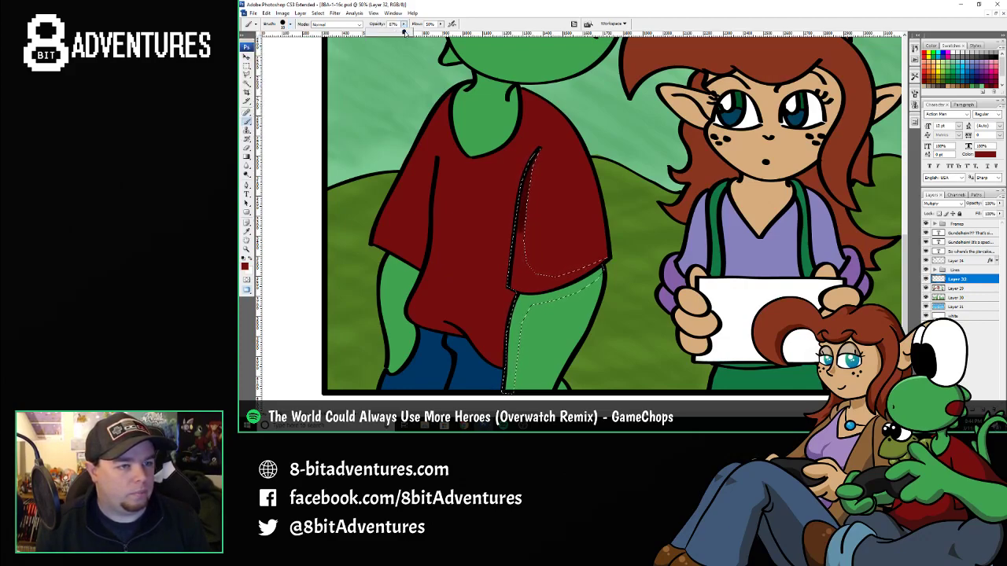
pyautogui.moveTo(403, 33); pyautogui.dragTo(475, 33)
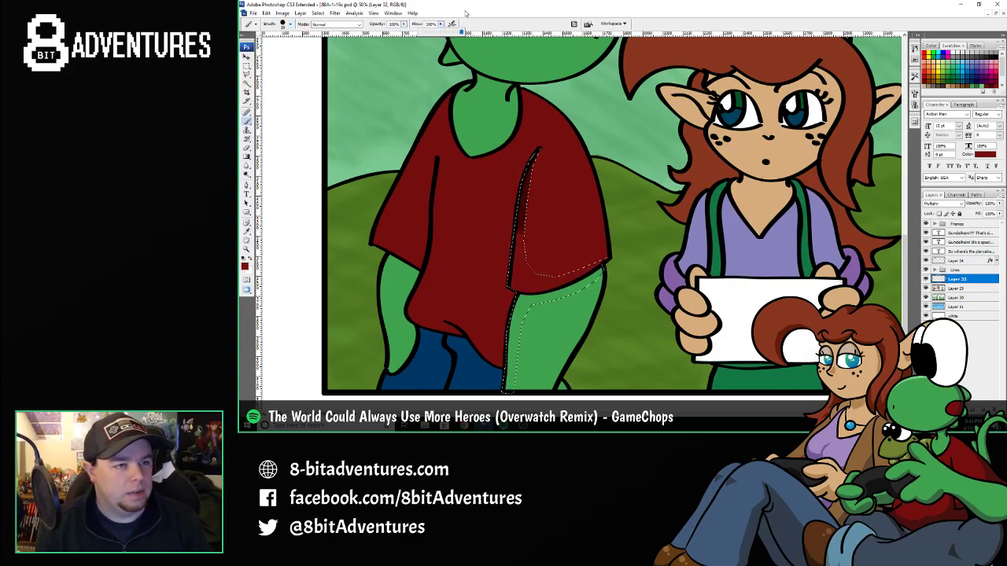
pyautogui.click(465, 14)
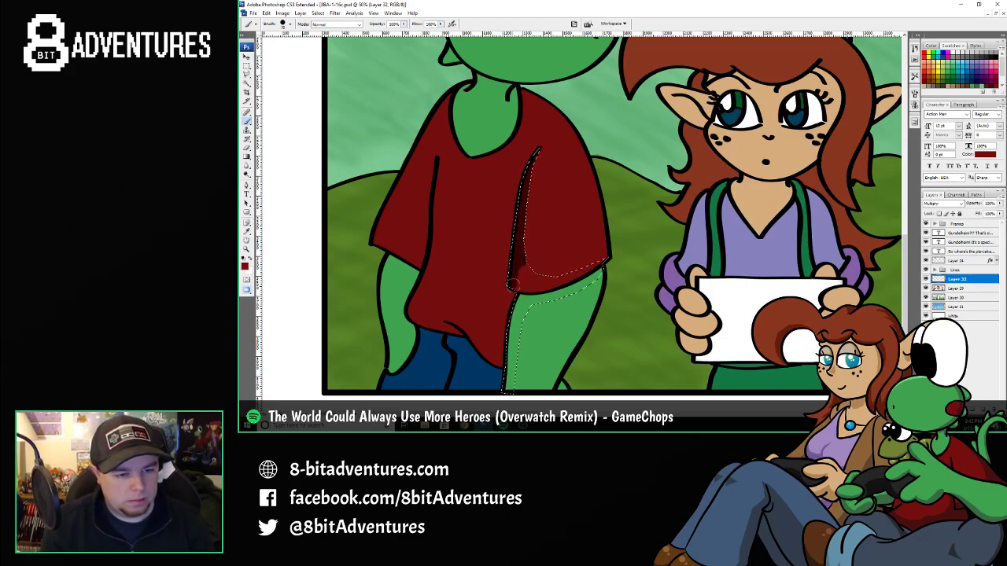
# - Paint the selected shadow dark red on the sleeve and sampled skin green on the arm below it, then clear the selection
pyautogui.moveTo(530, 273); pyautogui.dragTo(521, 277)
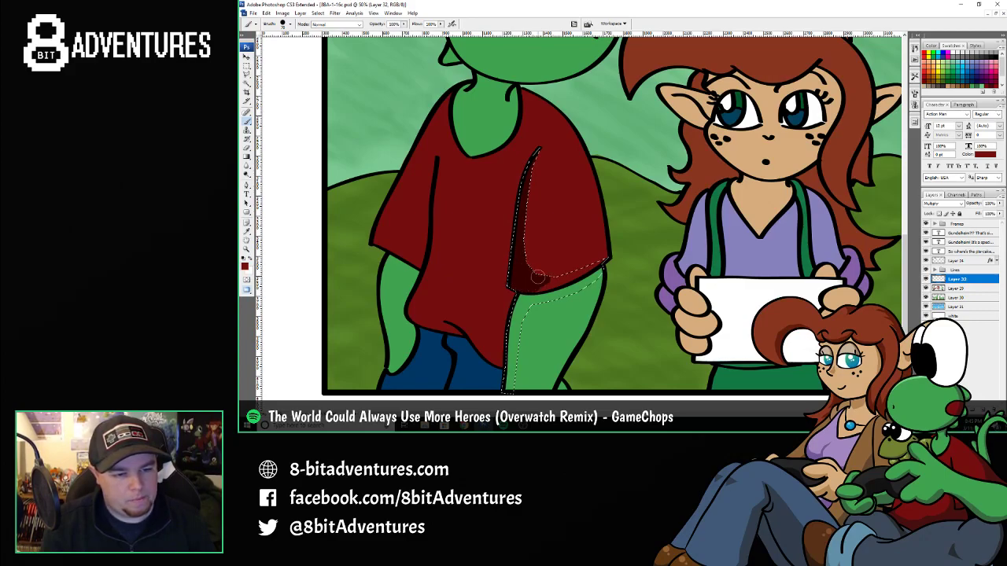
pyautogui.moveTo(531, 288)
pyautogui.mouseDown()
pyautogui.moveTo(599, 262)
pyautogui.moveTo(587, 260)
pyautogui.mouseUp()
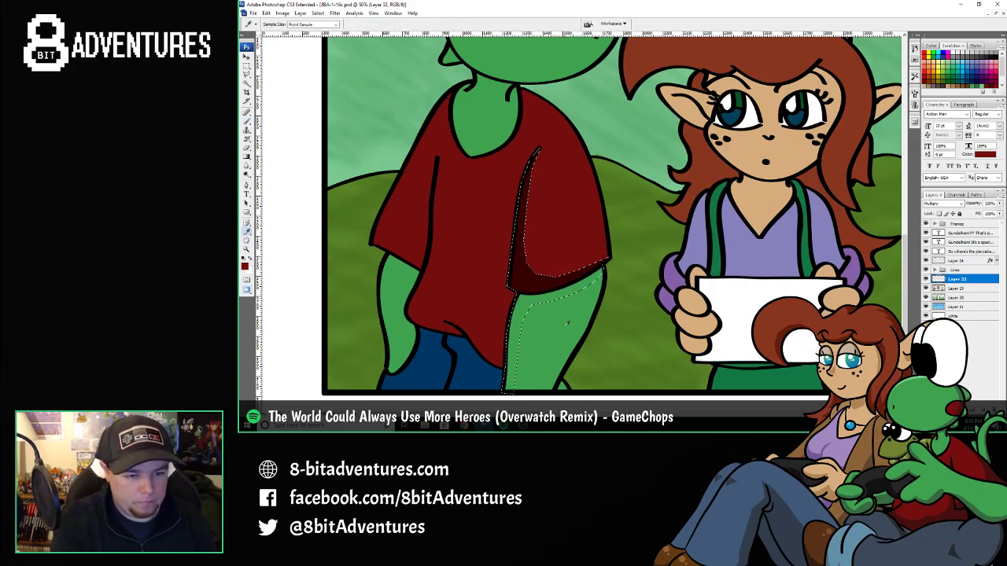
pyautogui.keyDown('alt'); pyautogui.click(525, 317); pyautogui.keyUp('alt')
pyautogui.moveTo(525, 317)
pyautogui.mouseDown()
pyautogui.moveTo(503, 363)
pyautogui.moveTo(508, 390)
pyautogui.moveTo(508, 344)
pyautogui.moveTo(526, 308)
pyautogui.moveTo(513, 299)
pyautogui.moveTo(567, 296)
pyautogui.moveTo(549, 295)
pyautogui.moveTo(599, 272)
pyautogui.moveTo(584, 277)
pyautogui.mouseUp()
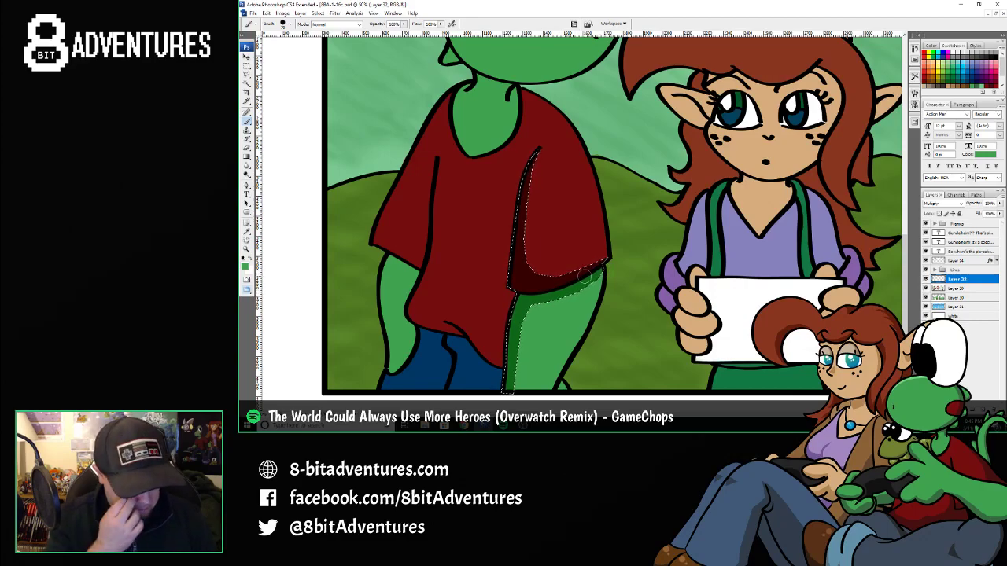
pyautogui.hotkey('ctrl', 'd')
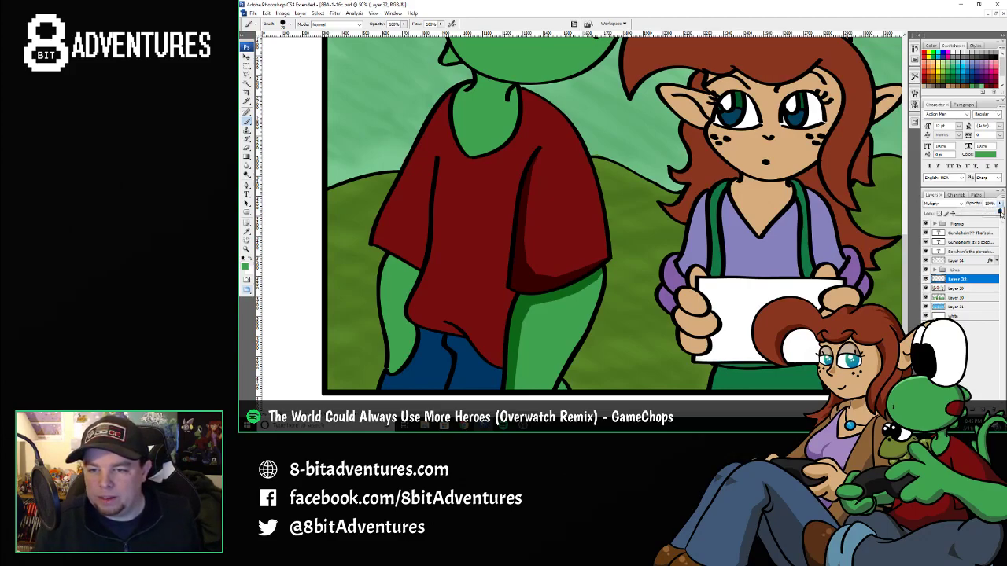
# - Set the Multiply shadow layer's opacity to 70%
pyautogui.moveTo(999, 211); pyautogui.dragTo(988, 213)
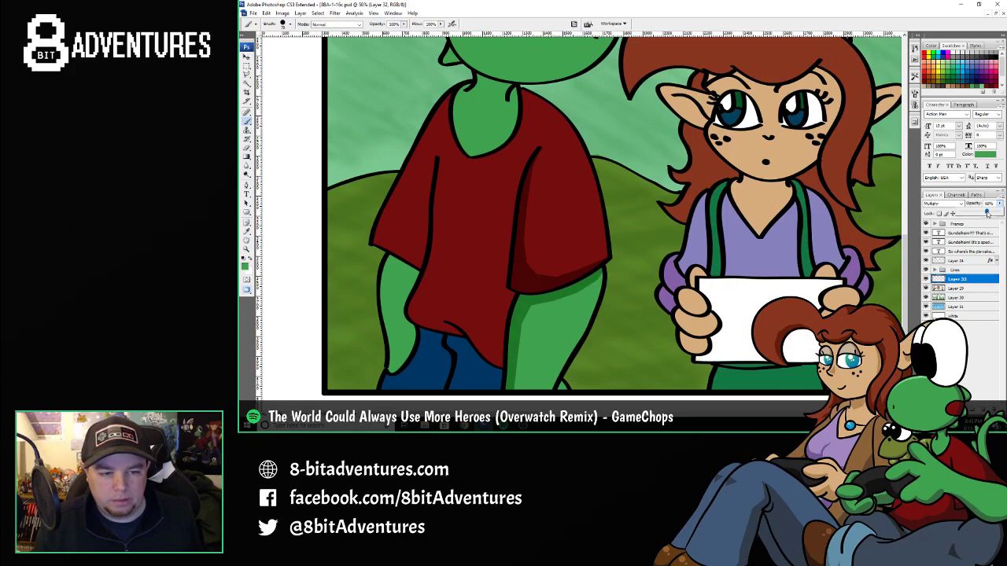
pyautogui.moveTo(994, 204); pyautogui.dragTo(969, 211)
pyautogui.write('70')
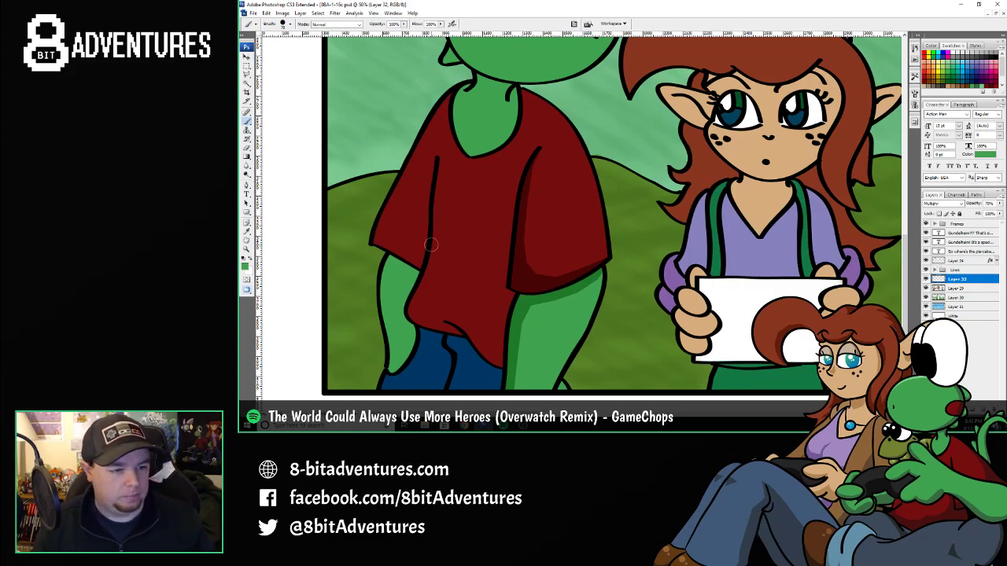
# - Sample the dark red shirt colour and lasso a shadow area along the green character's other sleeve and the inner side of that arm
pyautogui.write('i')
pyautogui.click(418, 211)
pyautogui.press('l')
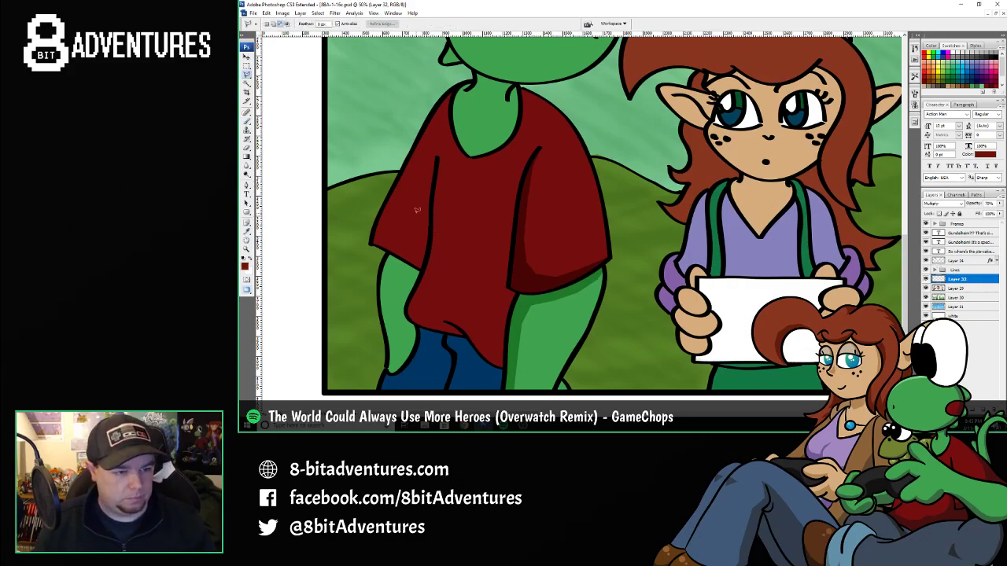
pyautogui.click(436, 157)
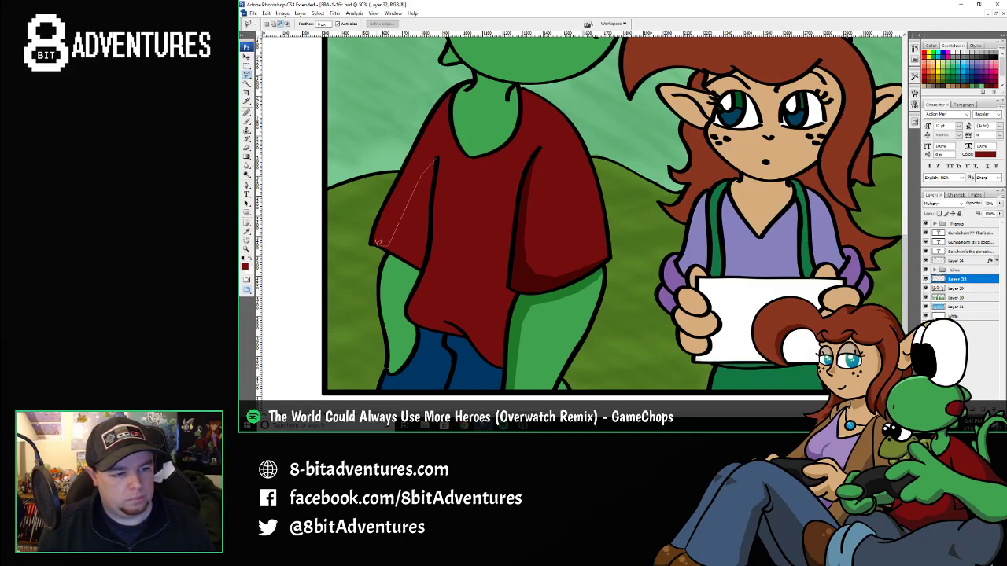
pyautogui.click(378, 242)
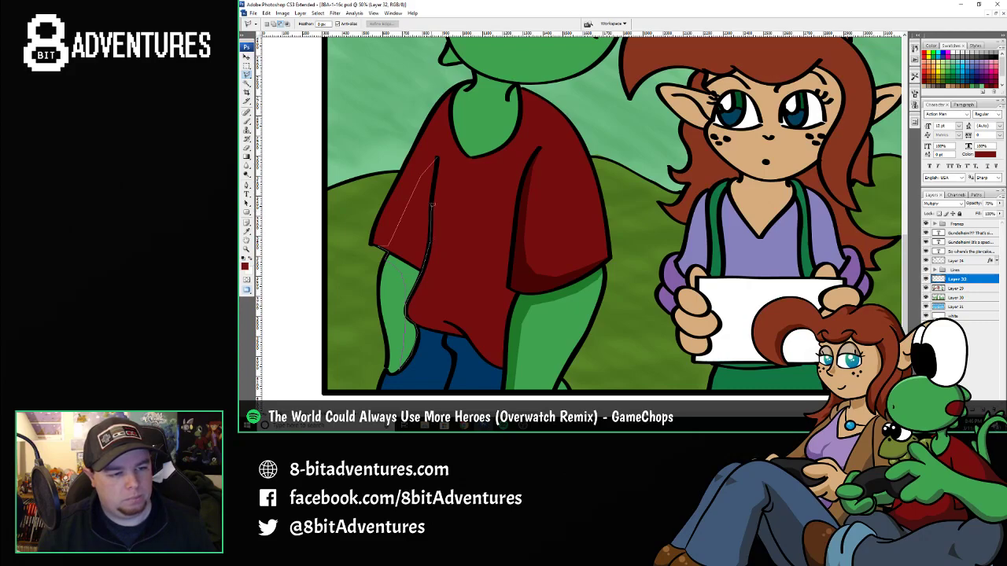
pyautogui.doubleClick(434, 148)
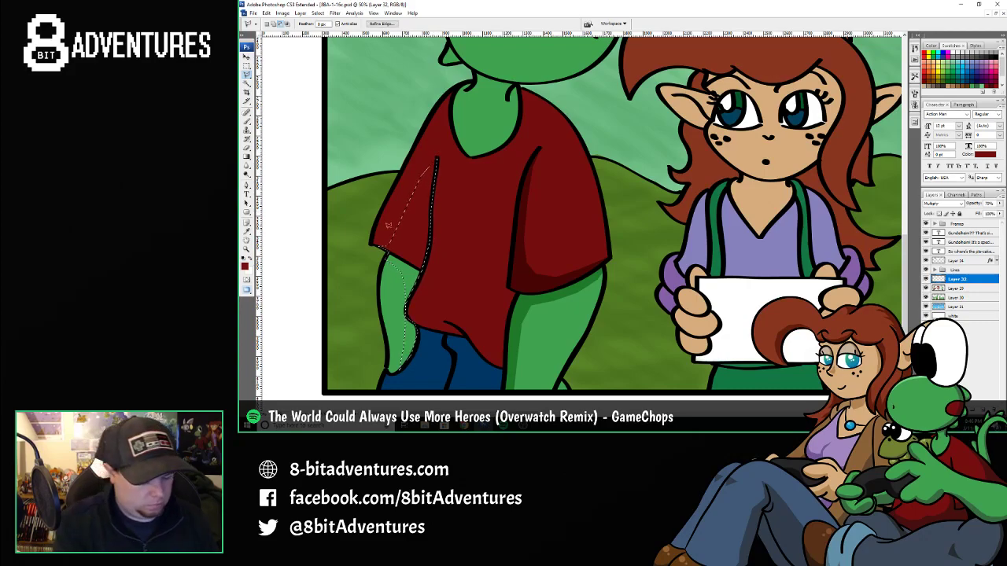
# - Paint the selected sleeve shadow dark red and the arm shadow in sampled skin green, then clear the selection
pyautogui.press('b')
pyautogui.moveTo(440, 171)
pyautogui.mouseDown()
pyautogui.moveTo(420, 175)
pyautogui.moveTo(442, 196)
pyautogui.moveTo(414, 183)
pyautogui.mouseUp()
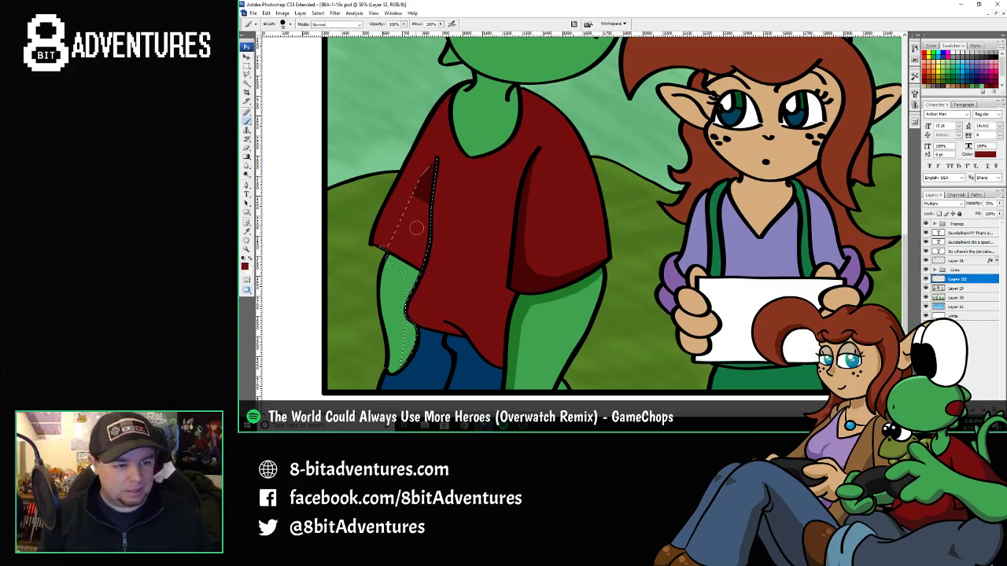
pyautogui.moveTo(407, 196)
pyautogui.mouseDown()
pyautogui.moveTo(439, 230)
pyautogui.moveTo(391, 221)
pyautogui.moveTo(415, 250)
pyautogui.mouseUp()
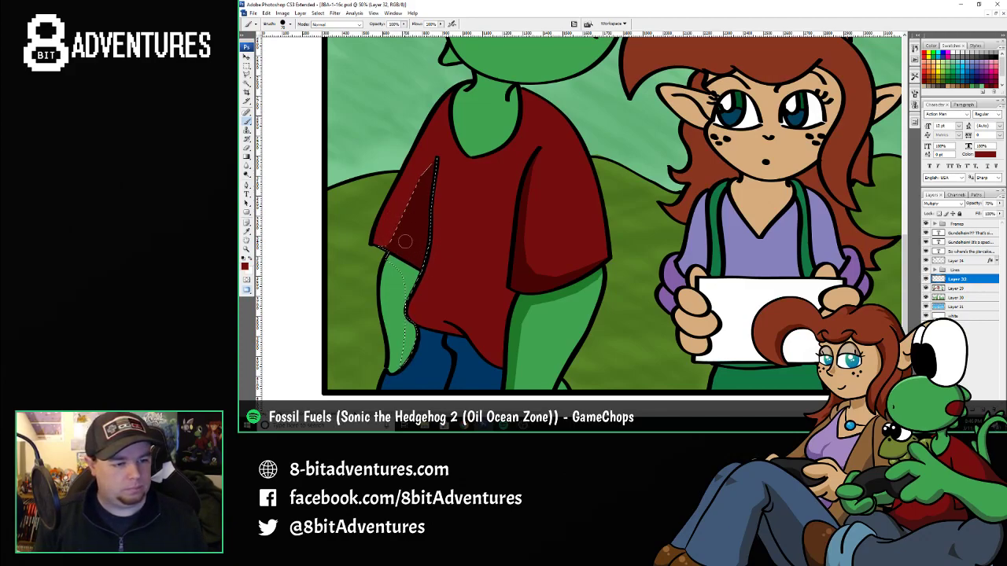
pyautogui.press('i')
pyautogui.click(388, 291)
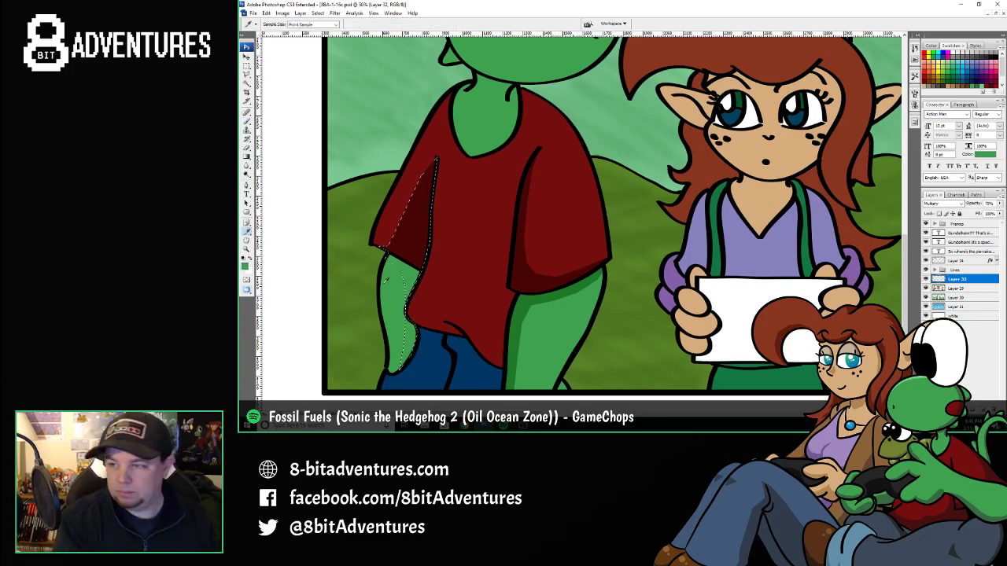
pyautogui.press('b')
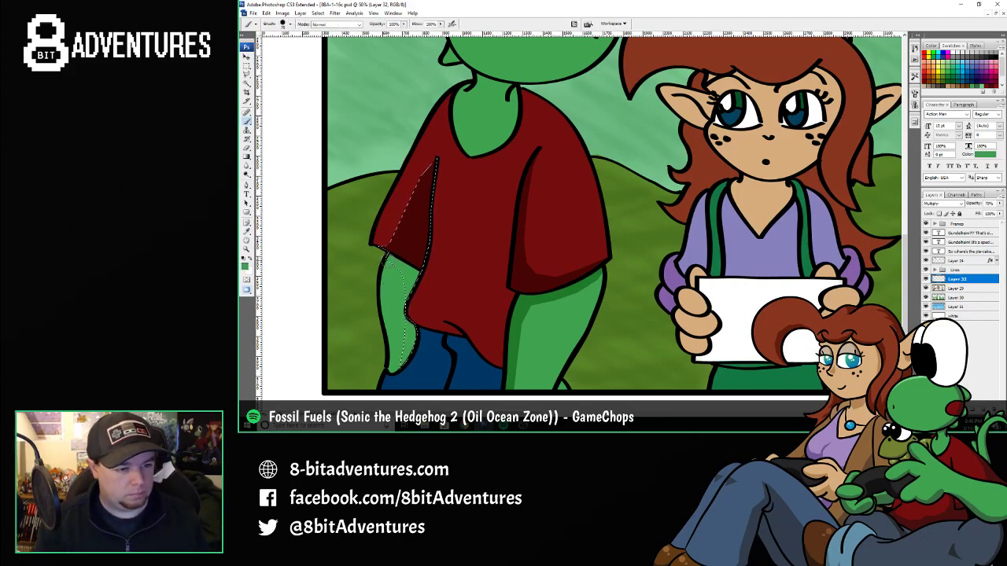
pyautogui.moveTo(388, 258)
pyautogui.mouseDown()
pyautogui.moveTo(418, 275)
pyautogui.moveTo(394, 265)
pyautogui.moveTo(410, 292)
pyautogui.moveTo(412, 339)
pyautogui.moveTo(400, 368)
pyautogui.mouseUp()
pyautogui.hotkey('ctrl', 'd')
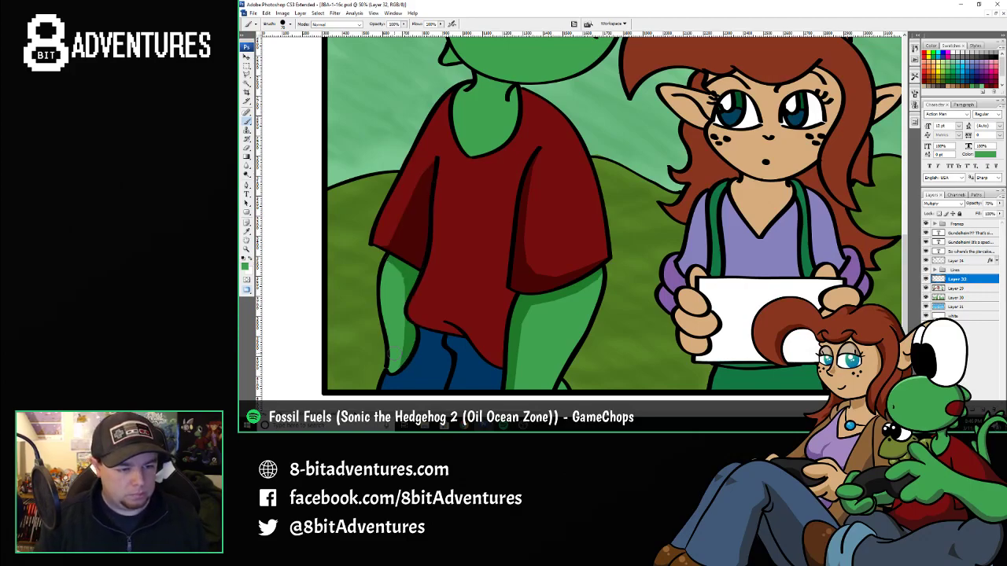
# - Sample the shirt's dark red and lasso a shadow area down the torso's side, along the shirt hem and onto the trousers
pyautogui.press('l')
pyautogui.press('i')
pyautogui.click(461, 272)
pyautogui.press('l')
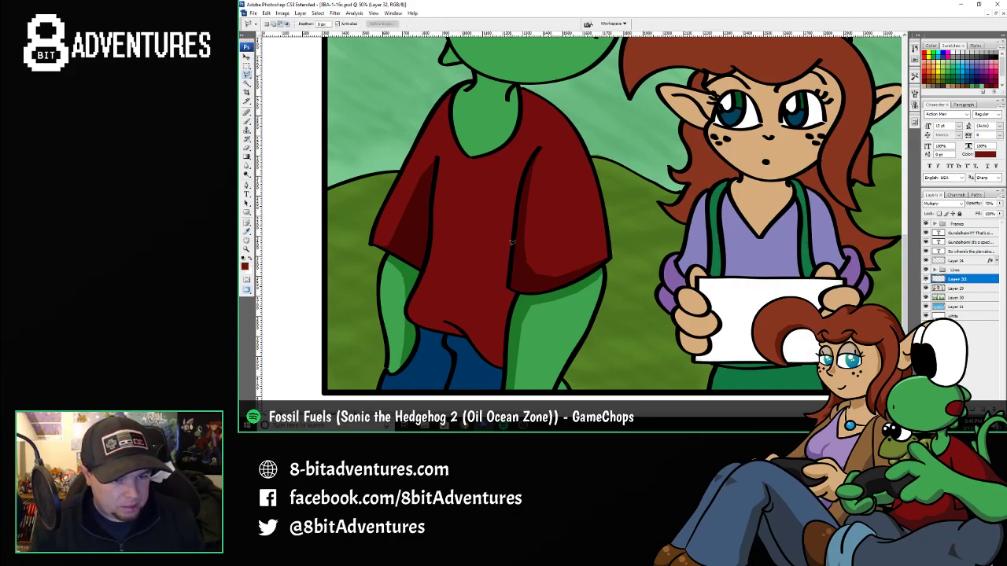
pyautogui.moveTo(512, 236)
pyautogui.mouseDown()
pyautogui.moveTo(481, 337)
pyautogui.moveTo(417, 316)
pyautogui.moveTo(411, 293)
pyautogui.moveTo(405, 307)
pyautogui.moveTo(417, 322)
pyautogui.moveTo(467, 333)
pyautogui.moveTo(448, 326)
pyautogui.moveTo(506, 375)
pyautogui.moveTo(519, 288)
pyautogui.moveTo(512, 234)
pyautogui.moveTo(500, 335)
pyautogui.moveTo(496, 315)
pyautogui.moveTo(487, 331)
pyautogui.moveTo(460, 315)
pyautogui.moveTo(473, 339)
pyautogui.mouseUp()
# - Paint the selected shadow dark red on the shirt and sampled dark blue on the trousers, then clear the selection
pyautogui.press('b')
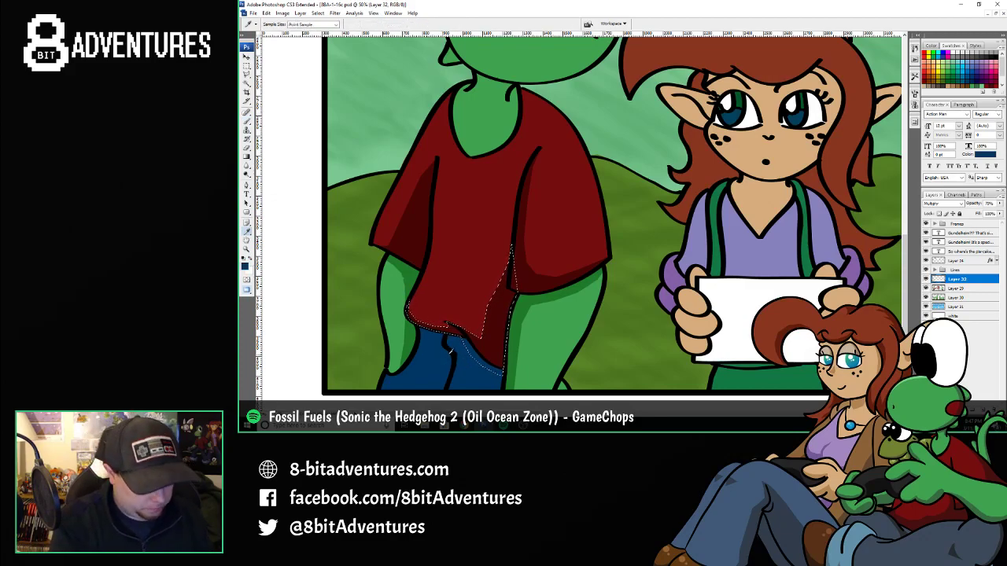
pyautogui.keyDown('alt'); pyautogui.click(485, 367); pyautogui.keyUp('alt')
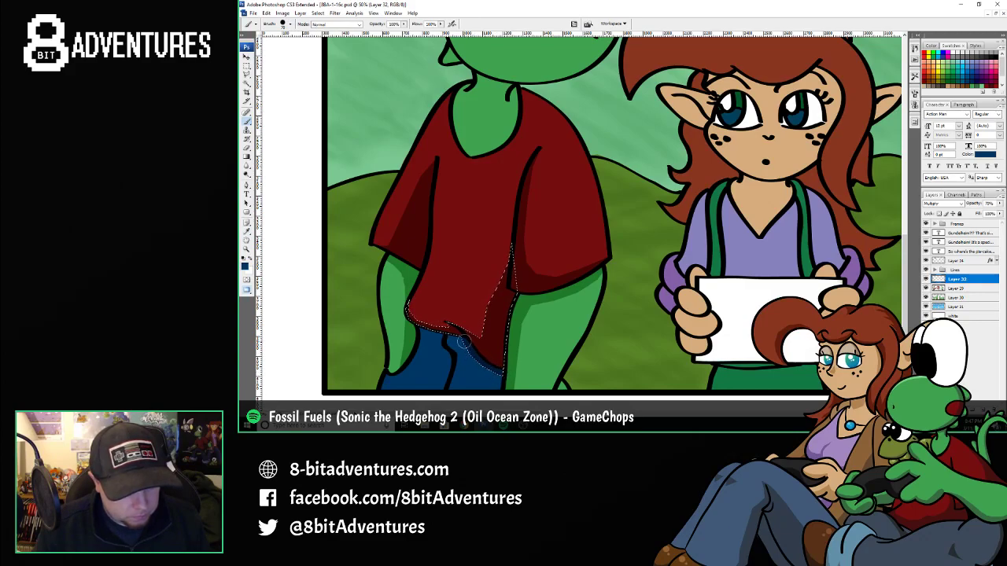
pyautogui.hotkey('ctrl', 'd')
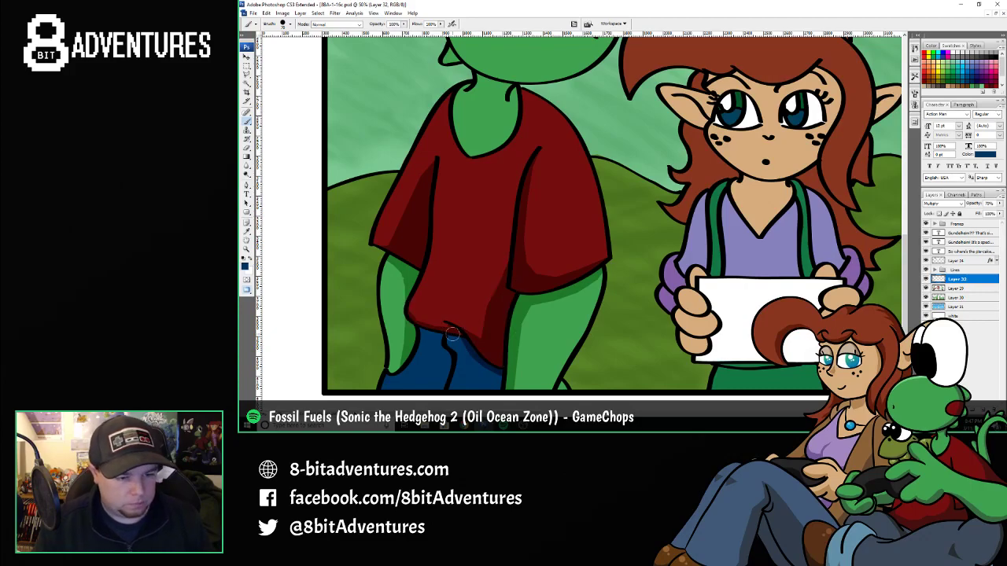
# - Sample the green skin colour and lasso a shadow area along the character's jaw, back-of-head spikes and neck
pyautogui.scroll(2, 452, 334)
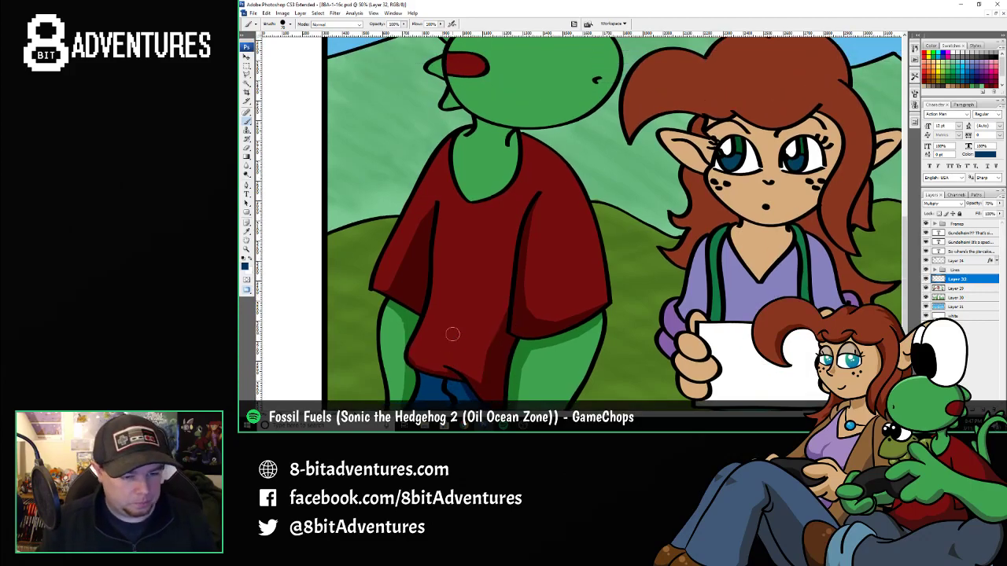
pyautogui.scroll(6, 452, 334)
pyautogui.press('i')
pyautogui.click(500, 247)
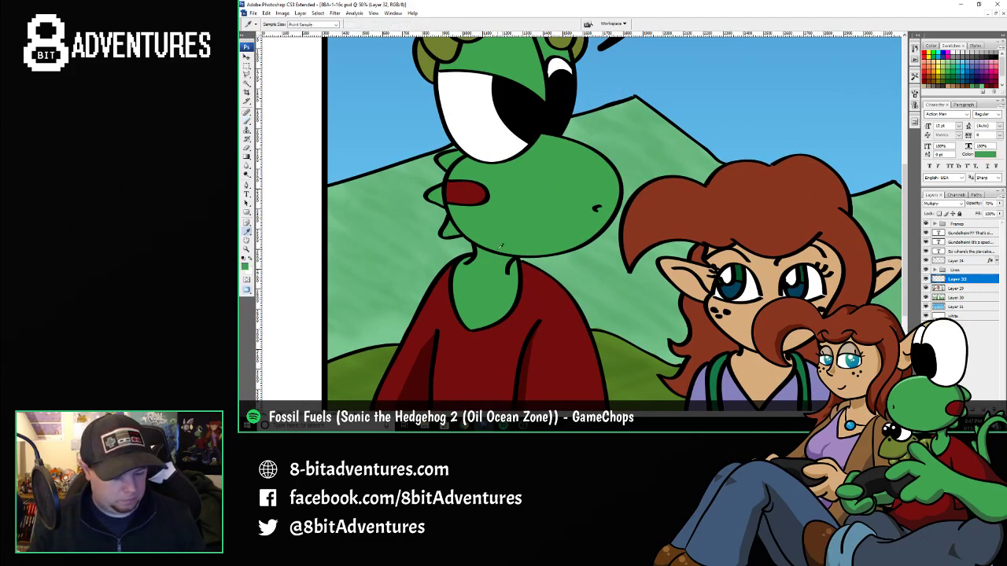
pyautogui.press('l')
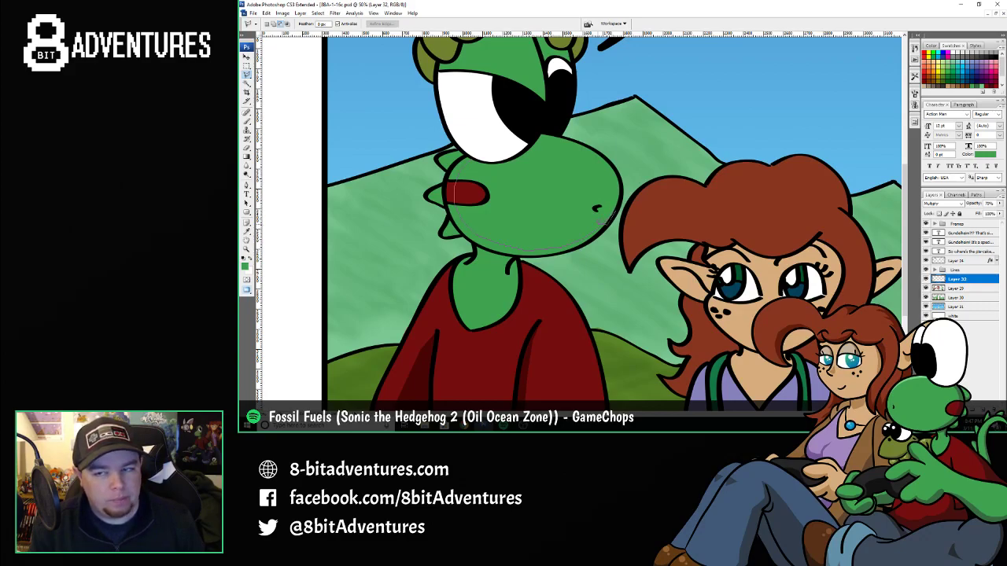
pyautogui.click(585, 243)
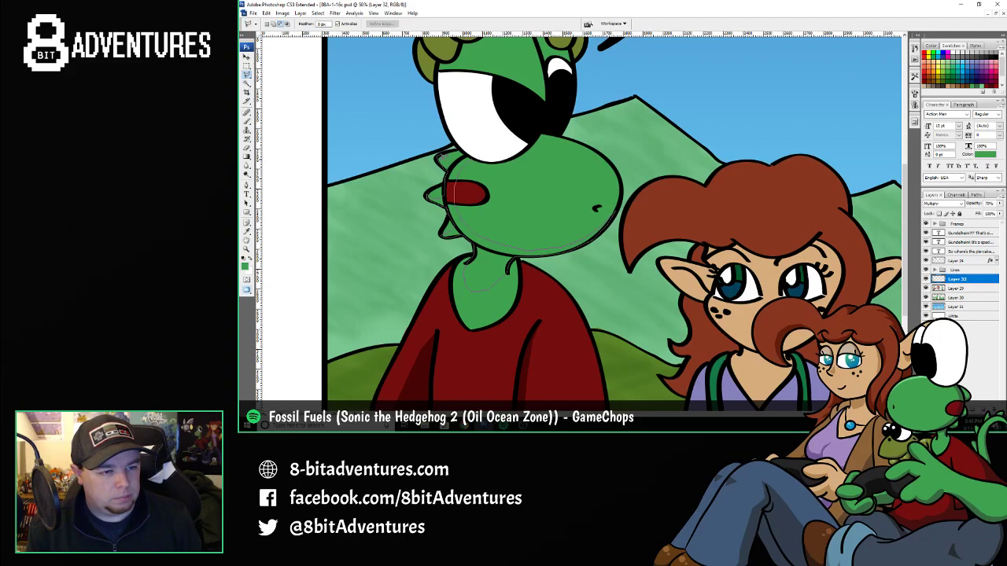
pyautogui.moveTo(456, 161); pyautogui.dragTo(467, 150)
# - Paint the selected shadow on the neck, jaw and head spikes in skin green
pyautogui.press('b')
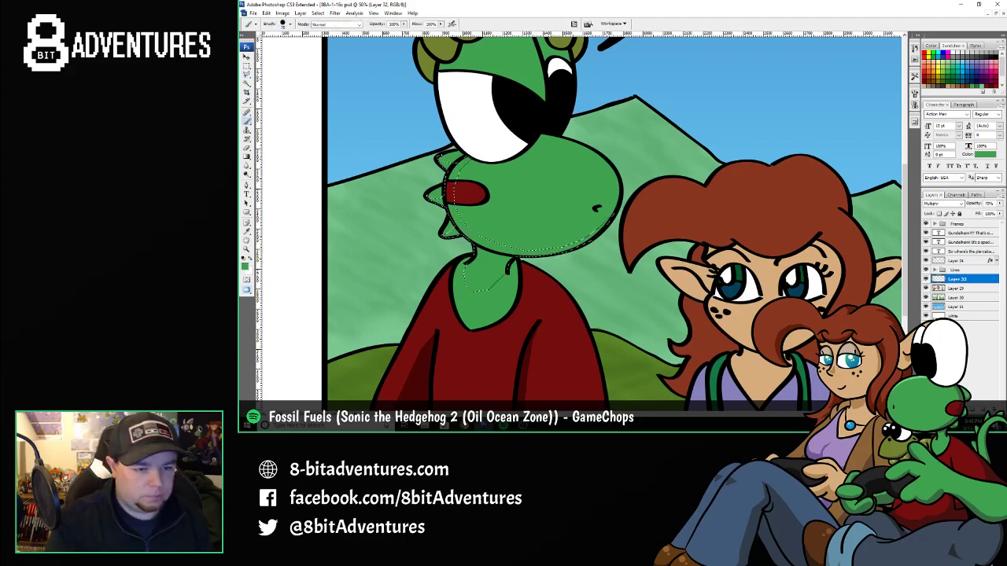
pyautogui.moveTo(476, 232)
pyautogui.mouseDown()
pyautogui.moveTo(472, 246)
pyautogui.moveTo(491, 261)
pyautogui.moveTo(479, 285)
pyautogui.moveTo(469, 224)
pyautogui.moveTo(457, 231)
pyautogui.moveTo(451, 207)
pyautogui.mouseUp()
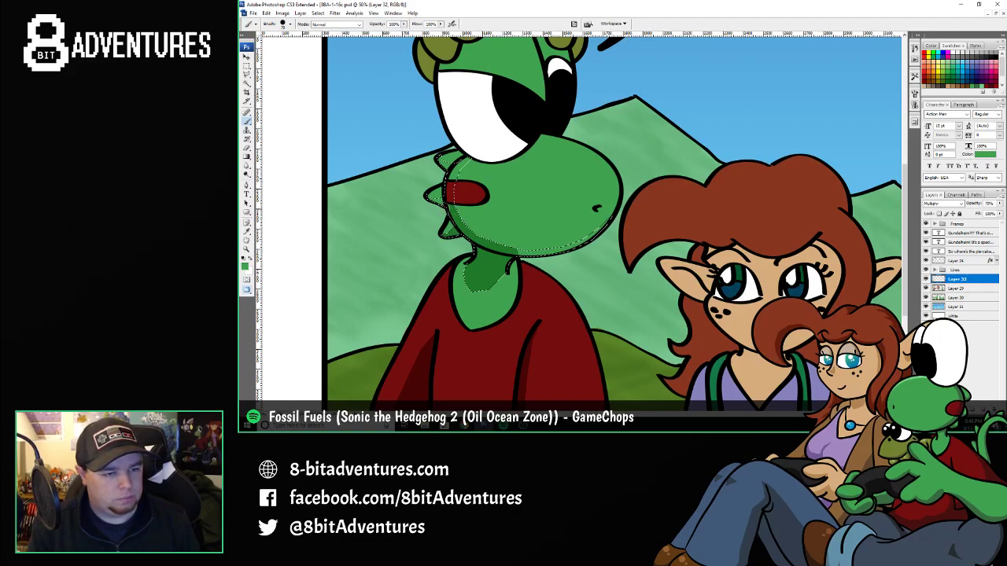
pyautogui.moveTo(452, 210)
pyautogui.mouseDown()
pyautogui.moveTo(481, 246)
pyautogui.moveTo(551, 252)
pyautogui.moveTo(592, 236)
pyautogui.mouseUp()
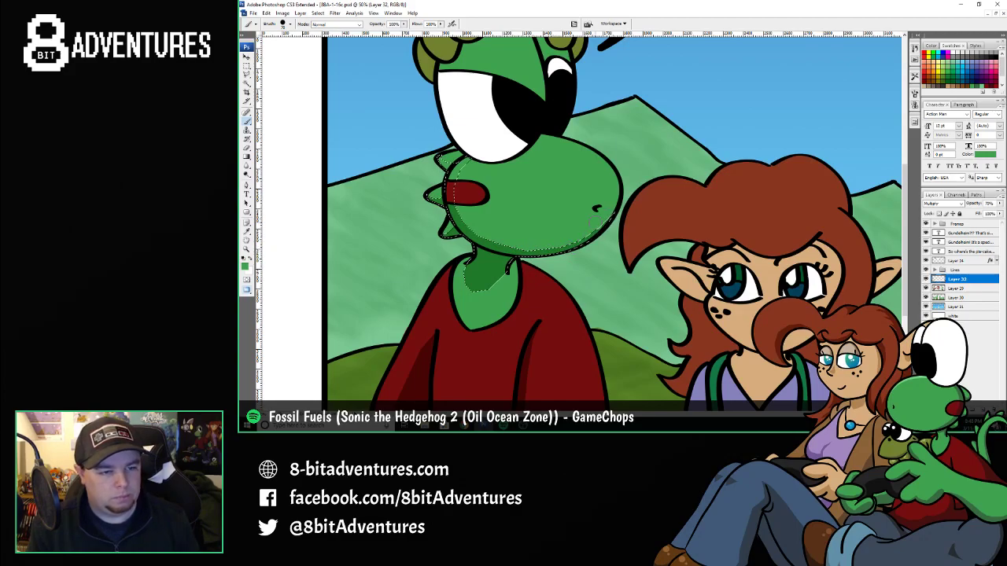
pyautogui.moveTo(447, 165)
pyautogui.mouseDown()
pyautogui.moveTo(440, 157)
pyautogui.moveTo(454, 167)
pyautogui.mouseUp()
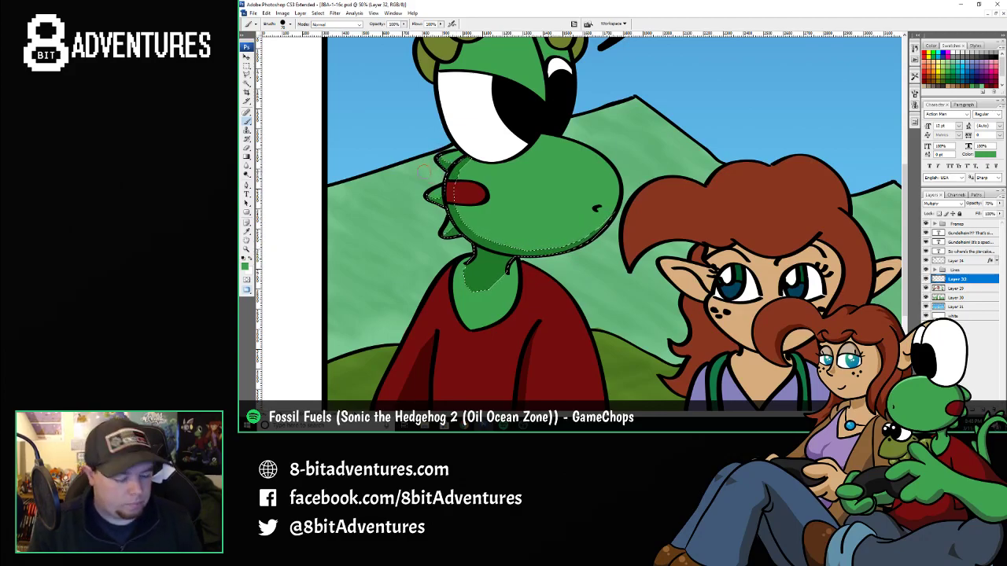
# - Sample the red cheek marking, paint the part of it inside the selection as shadow, and clear the selection
pyautogui.press('i')
pyautogui.click(464, 187)
pyautogui.press('b')
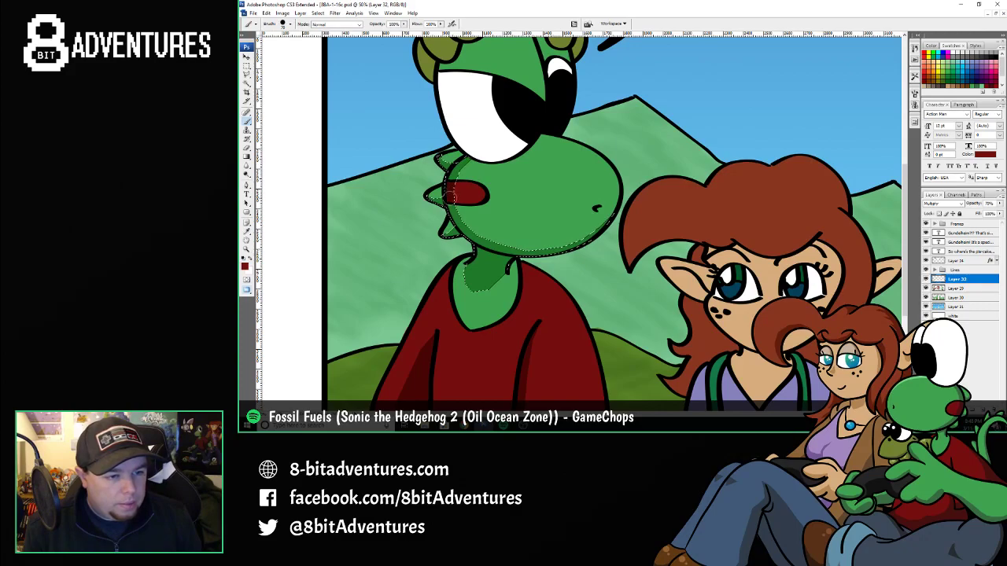
pyautogui.hotkey('ctrl', 'd')
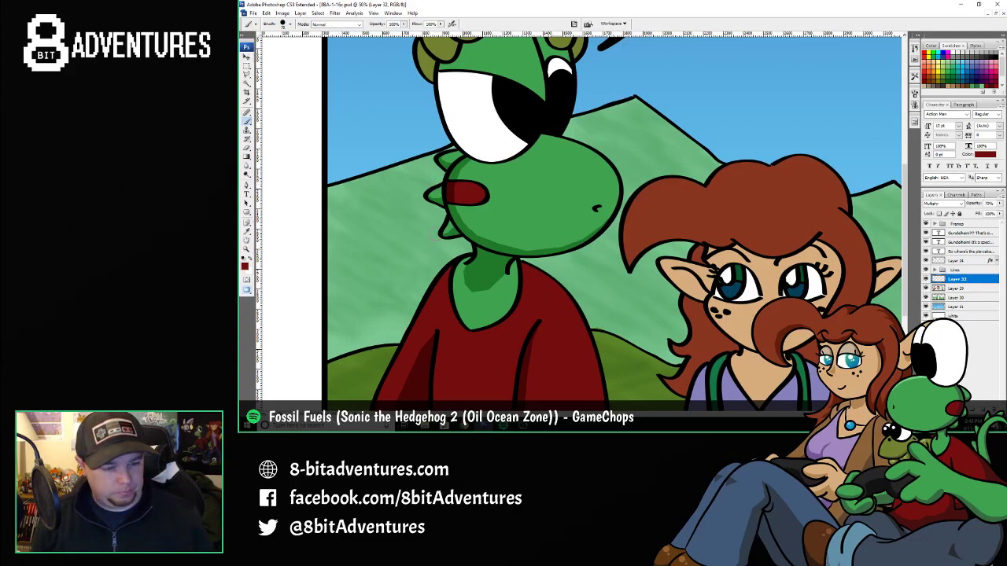
# - Sample the green skin colour, lasso and paint a shadow on the forehead beneath the frog's limbs in the first panel, and clear the selection
pyautogui.press('i')
pyautogui.click(522, 197)
pyautogui.scroll(2, 522, 196)
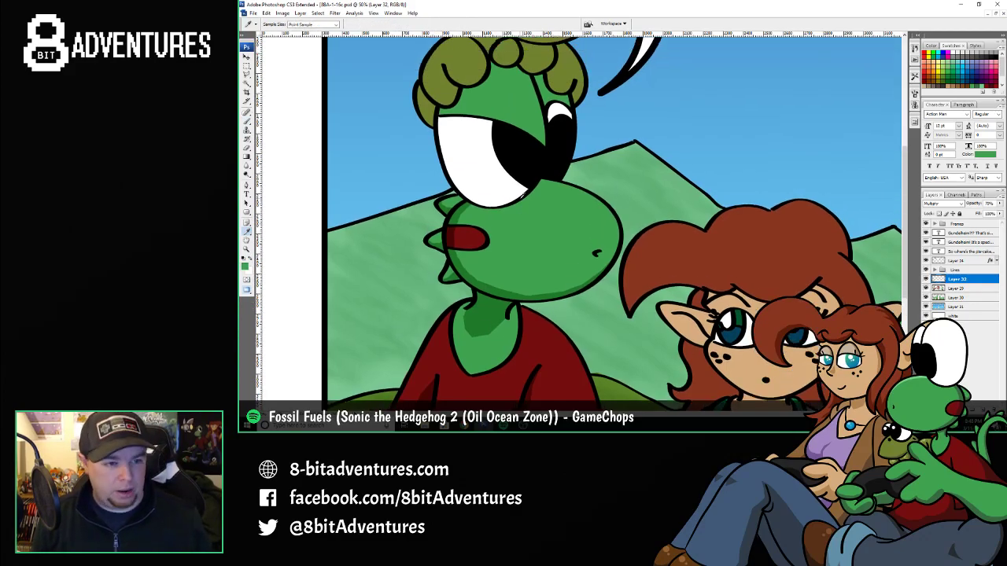
pyautogui.scroll(2, 522, 195)
pyautogui.press('l')
pyautogui.scroll(1, 518, 191)
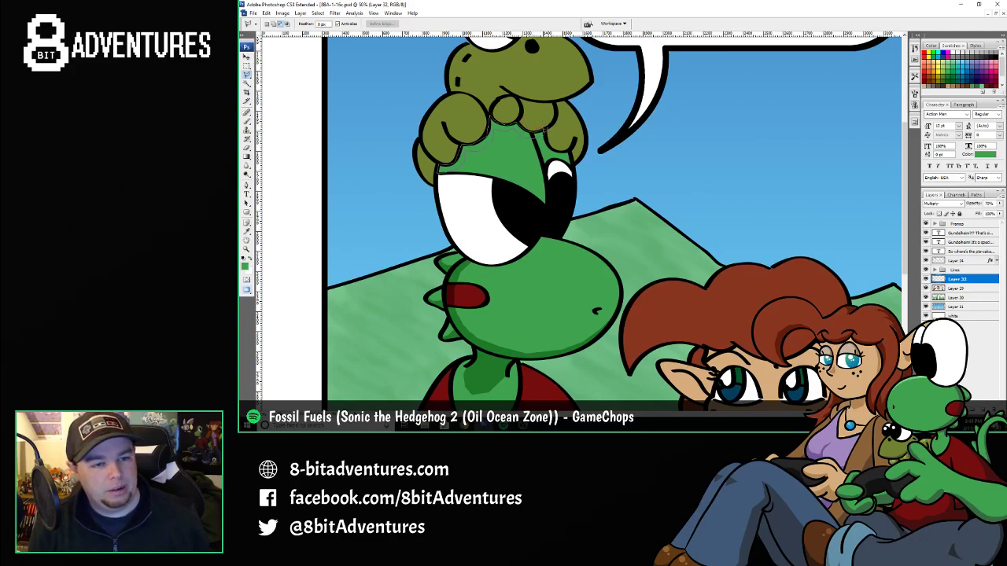
pyautogui.click(545, 130)
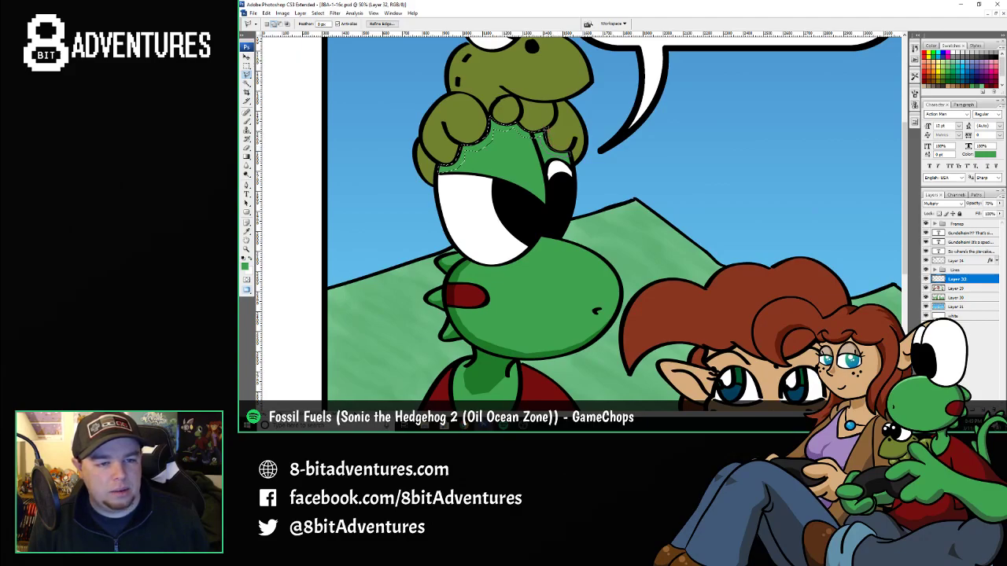
pyautogui.press('b')
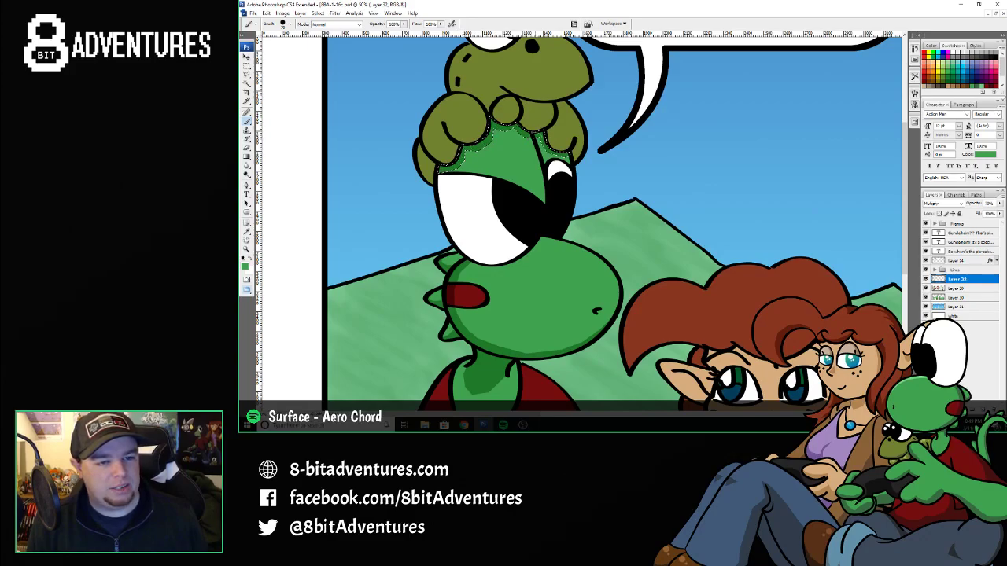
pyautogui.hotkey('ctrl', 'd')
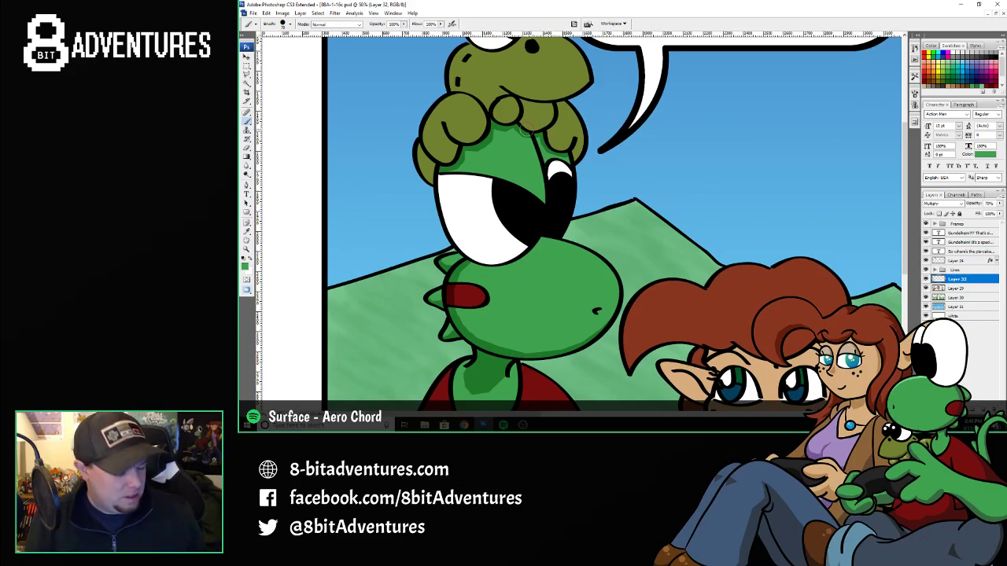
# - Sample the frog's olive green and paint a lassoed shadow along the underside of its small round middle paw
pyautogui.scroll(-5, 526, 129)
pyautogui.scroll(-5, 504, 229)
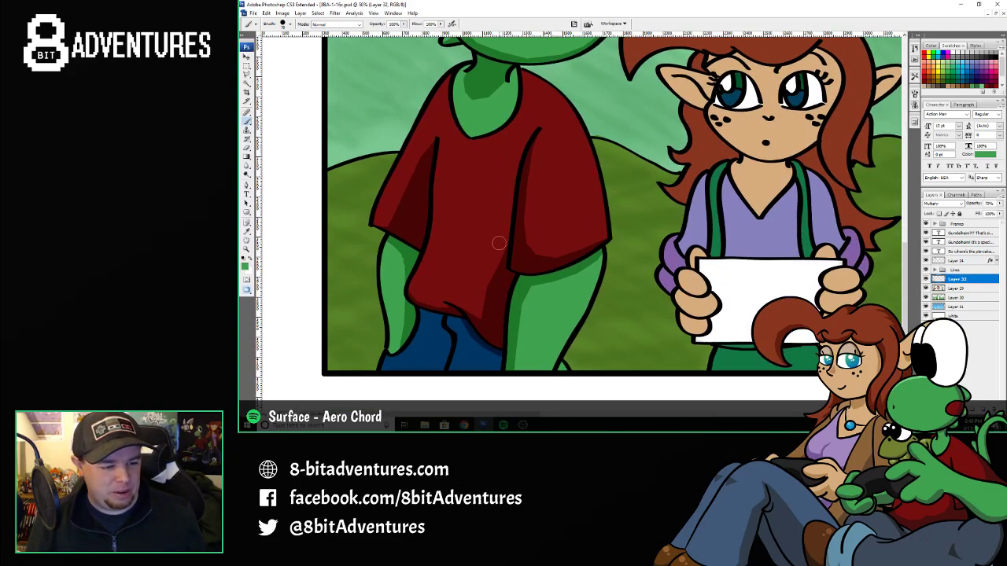
pyautogui.scroll(8, 503, 228)
pyautogui.scroll(8, 507, 228)
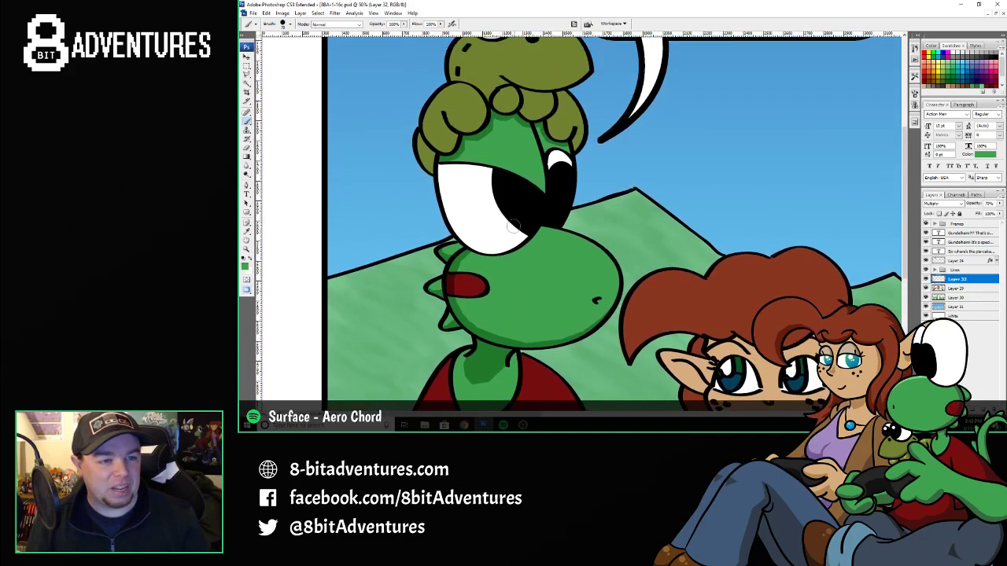
pyautogui.keyDown('alt'); pyautogui.click(556, 140); pyautogui.keyUp('alt')
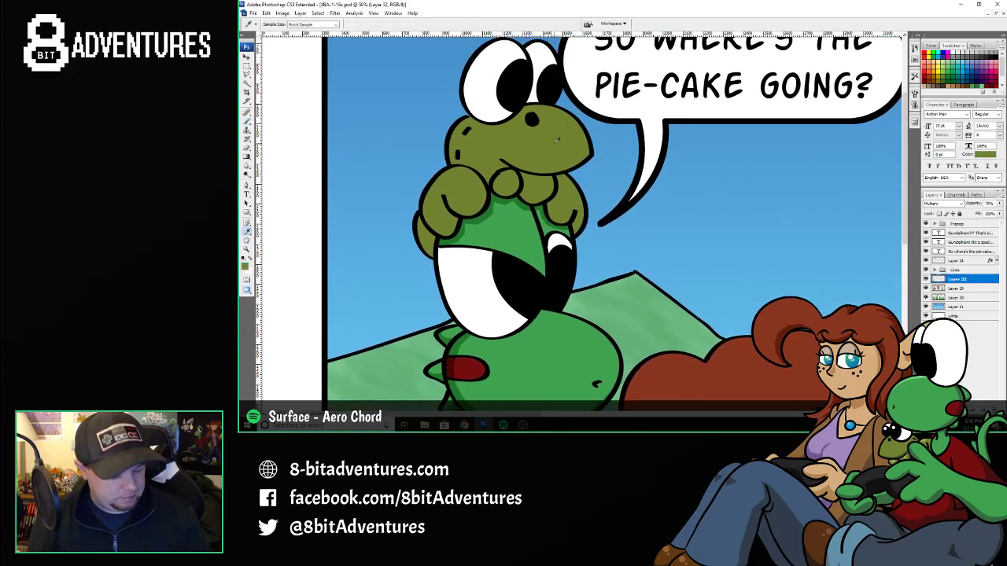
pyautogui.press('l')
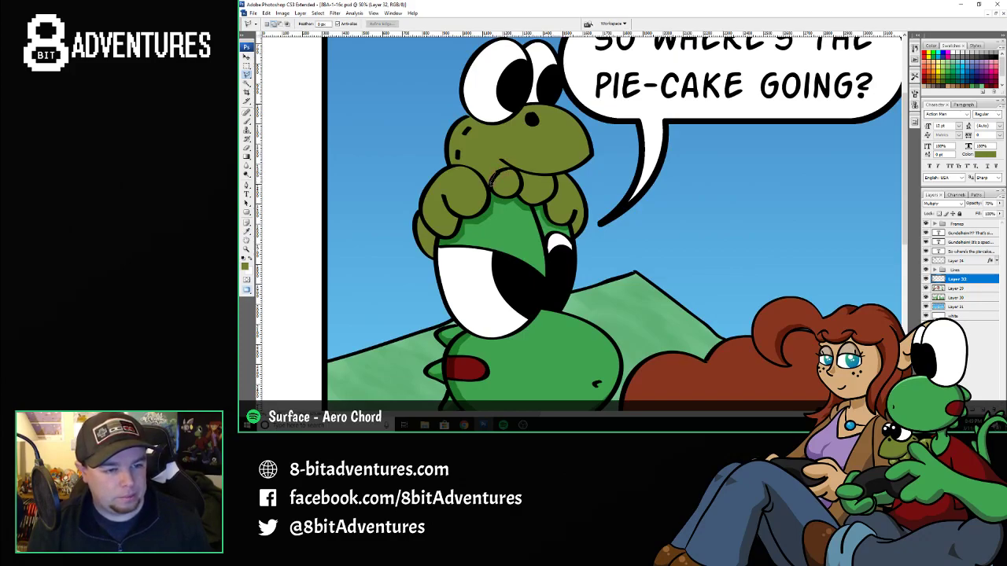
pyautogui.moveTo(512, 195)
pyautogui.mouseDown()
pyautogui.moveTo(521, 172)
pyautogui.moveTo(519, 182)
pyautogui.moveTo(500, 171)
pyautogui.moveTo(516, 184)
pyautogui.moveTo(503, 193)
pyautogui.mouseUp()
pyautogui.press('b')
# - Lasso and paint an olive shadow on the lower edge of the frog's paw beside the round one, and clear the selection
pyautogui.press('l')
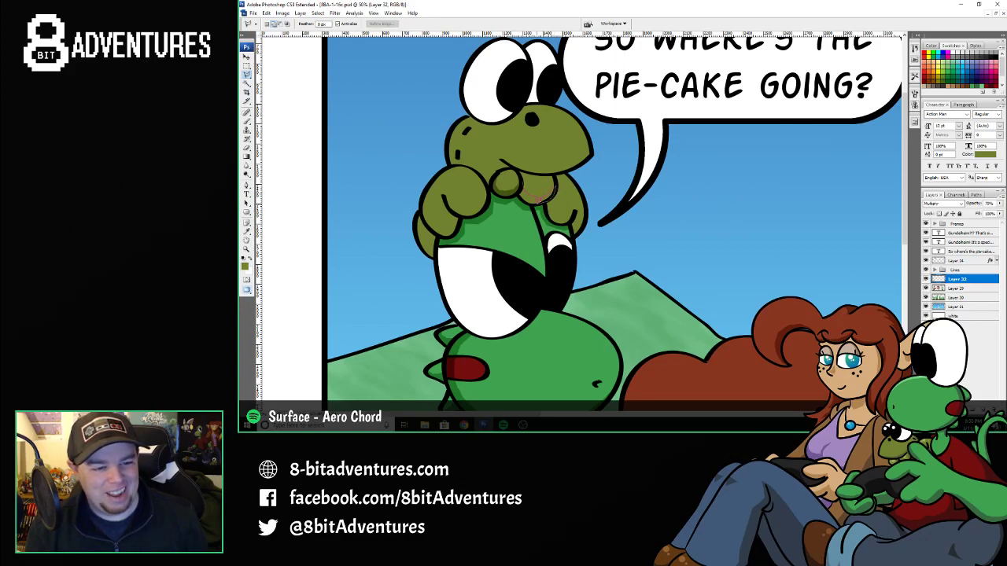
pyautogui.moveTo(517, 194); pyautogui.dragTo(521, 179)
pyautogui.press('b')
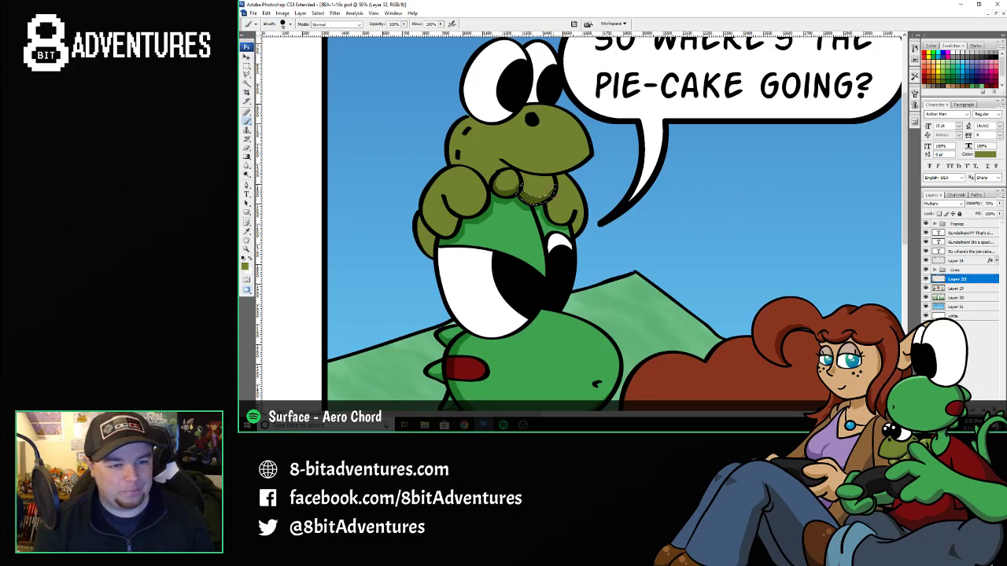
pyautogui.hotkey('ctrl', 'd')
# - Lasso and paint an olive shadow along the lower edges of the frog's large left-hand limb and foot, and clear the selection
pyautogui.press('l')
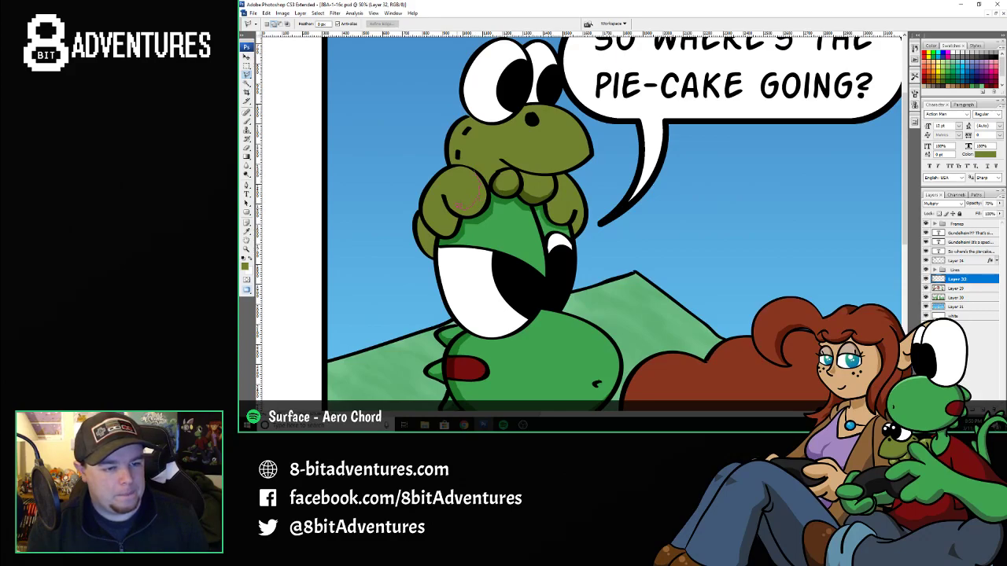
pyautogui.moveTo(444, 193); pyautogui.dragTo(449, 216)
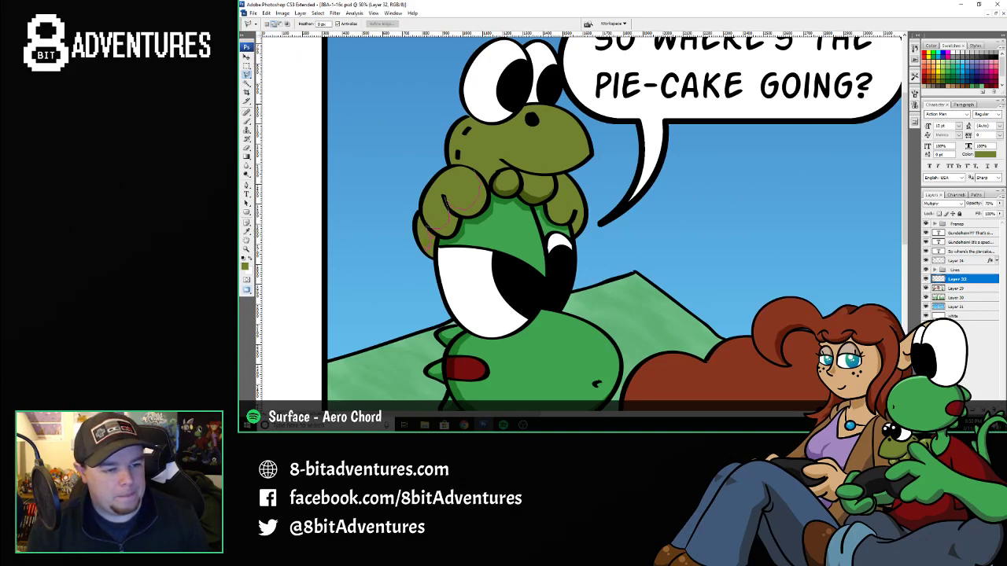
pyautogui.moveTo(430, 255)
pyautogui.mouseDown()
pyautogui.moveTo(465, 213)
pyautogui.moveTo(488, 205)
pyautogui.moveTo(479, 170)
pyautogui.mouseUp()
pyautogui.press('b')
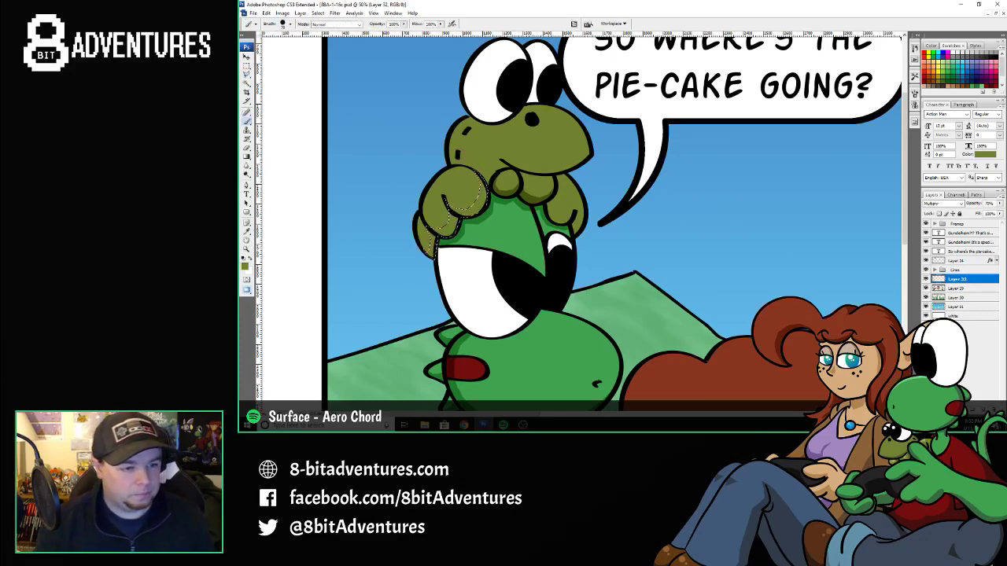
pyautogui.moveTo(431, 256)
pyautogui.mouseDown()
pyautogui.moveTo(451, 211)
pyautogui.moveTo(475, 209)
pyautogui.moveTo(482, 195)
pyautogui.moveTo(470, 208)
pyautogui.mouseUp()
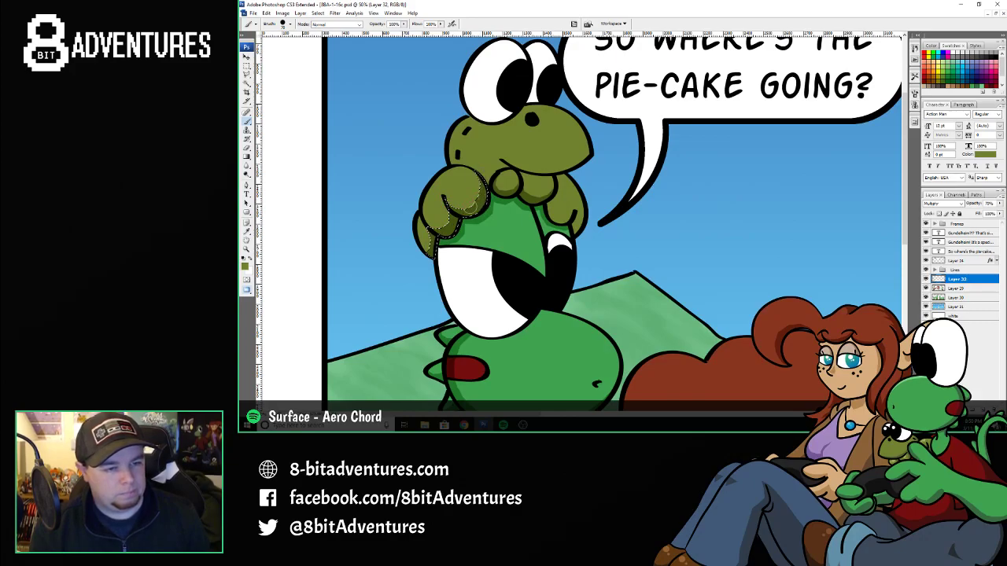
pyautogui.hotkey('ctrl', 'd')
# - Lasso and paint an olive shadow along the frog's lower jaw and under its mouth, and clear the selection
pyautogui.press('l')
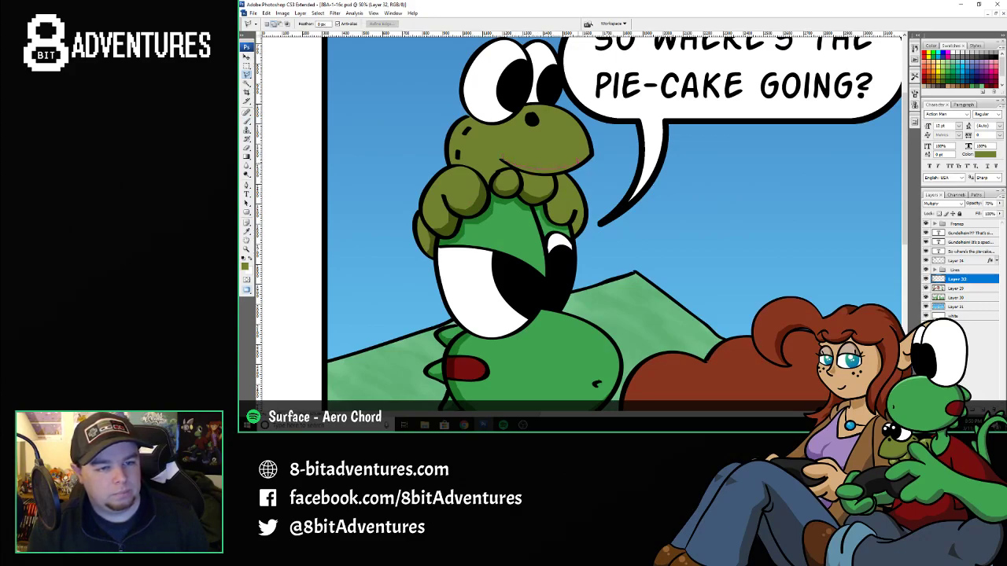
pyautogui.moveTo(591, 153)
pyautogui.mouseDown()
pyautogui.moveTo(549, 174)
pyautogui.moveTo(501, 168)
pyautogui.moveTo(486, 185)
pyautogui.mouseUp()
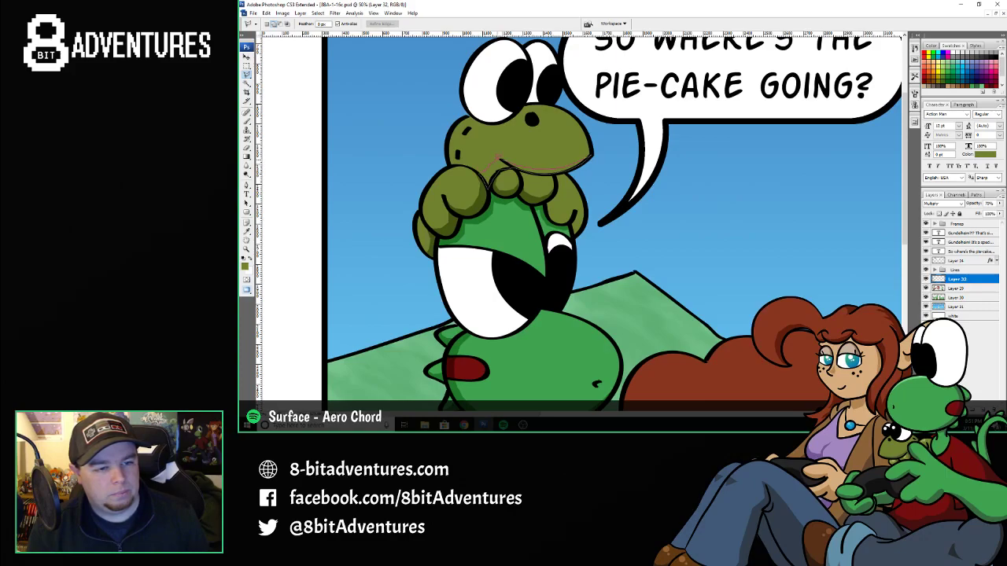
pyautogui.moveTo(486, 185); pyautogui.dragTo(483, 183)
pyautogui.press('b')
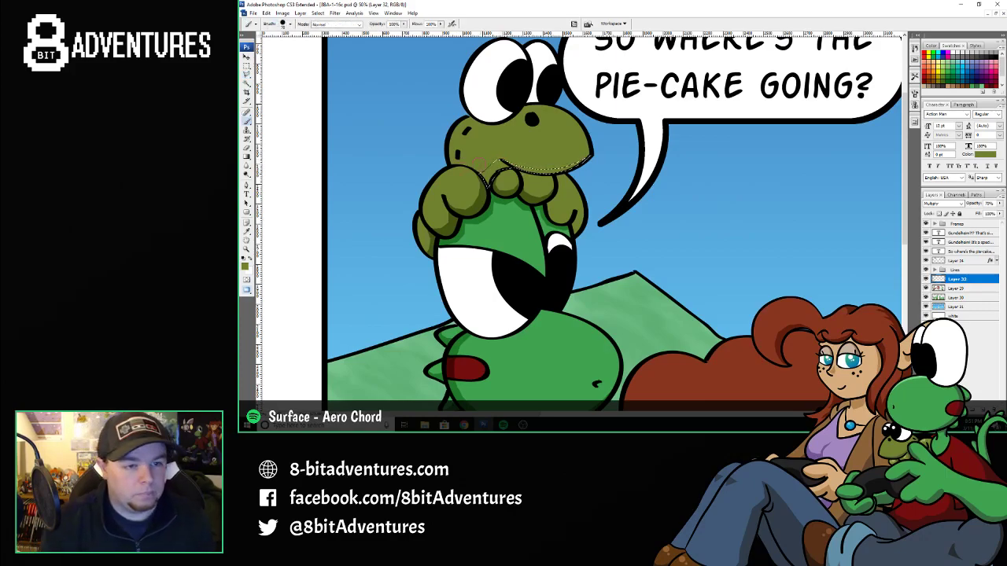
pyautogui.moveTo(555, 164)
pyautogui.mouseDown()
pyautogui.moveTo(499, 162)
pyautogui.moveTo(486, 179)
pyautogui.moveTo(519, 162)
pyautogui.moveTo(582, 161)
pyautogui.mouseUp()
pyautogui.hotkey('ctrl', 'd')
# - Lasso and paint an olive shadow on the frog's right-hand limb, and clear the selection
pyautogui.press('l')
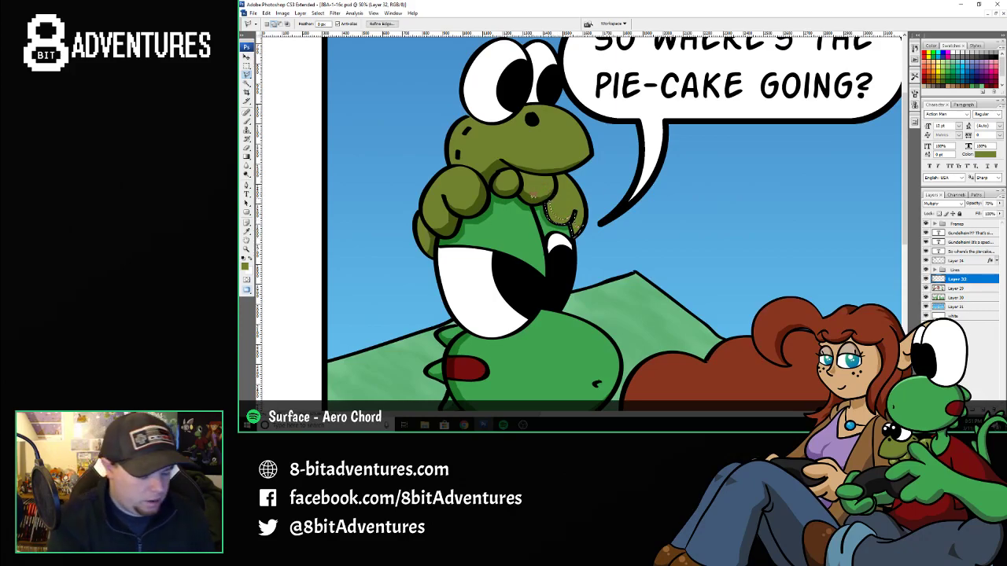
pyautogui.press('b')
pyautogui.moveTo(545, 203)
pyautogui.mouseDown()
pyautogui.moveTo(574, 227)
pyautogui.moveTo(555, 216)
pyautogui.mouseUp()
pyautogui.hotkey('ctrl', 'd')
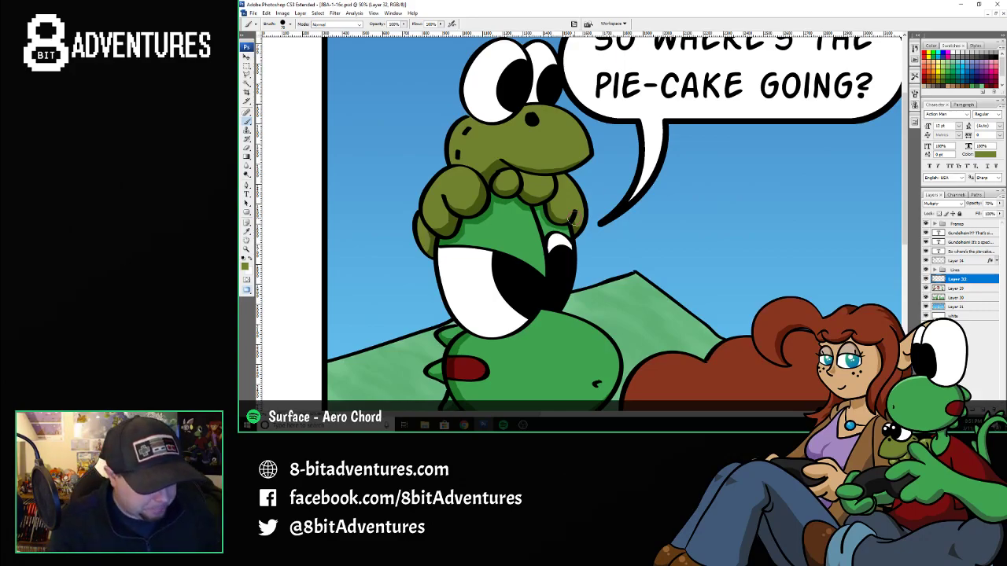
# - Sample the reddish-brown hair colour of the girl in the first panel
pyautogui.scroll(-5, 570, 216)
pyautogui.press('z')
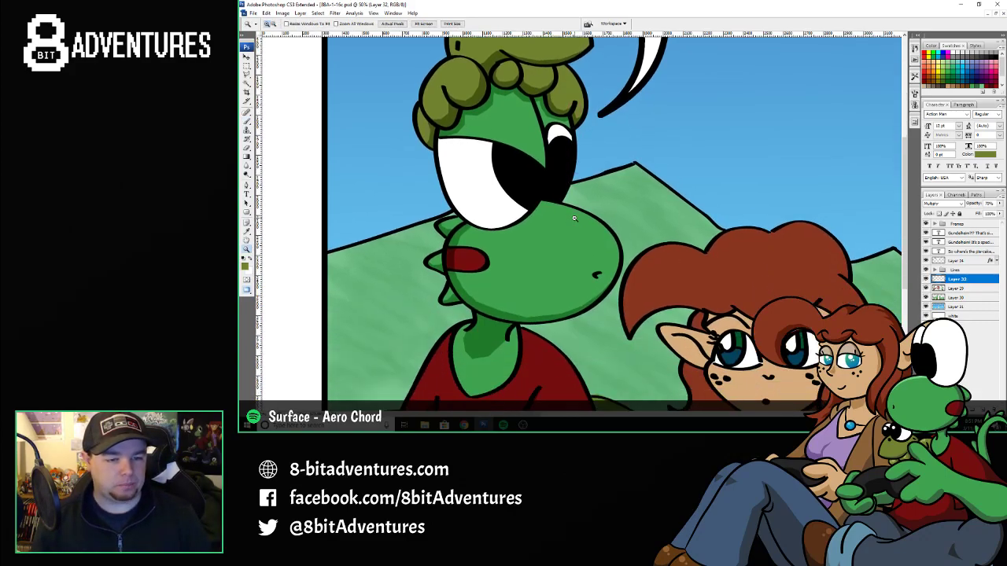
pyautogui.keyDown('alt'); pyautogui.click(594, 260); pyautogui.keyUp('alt')
pyautogui.keyDown('alt'); pyautogui.click(593, 260); pyautogui.keyUp('alt')
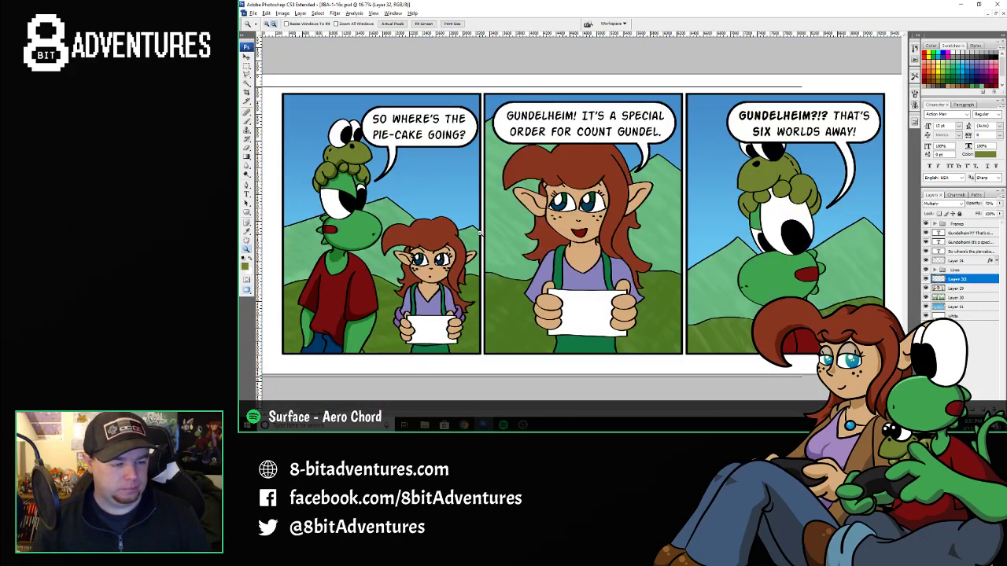
pyautogui.keyDown('alt'); pyautogui.click(593, 261); pyautogui.keyUp('alt')
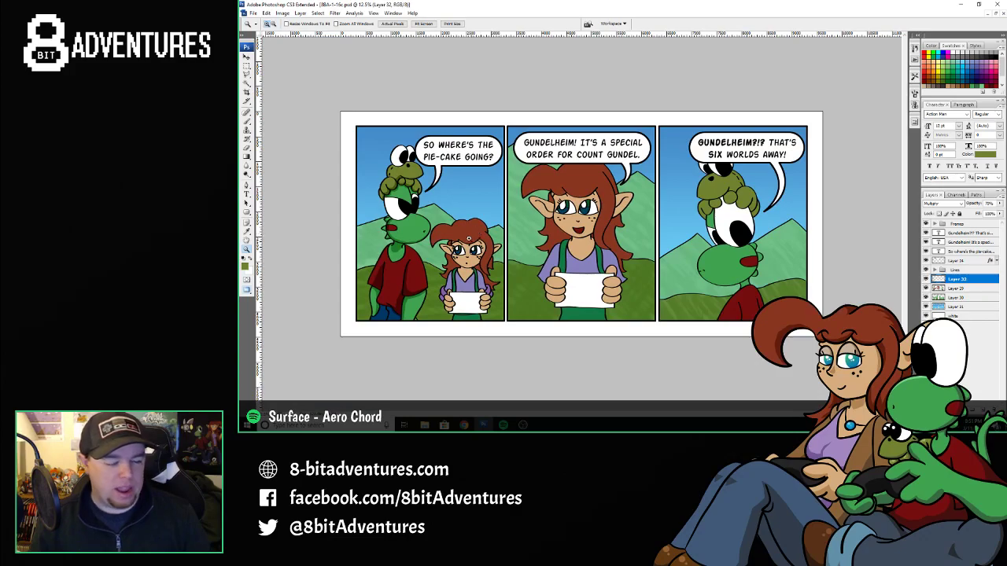
pyautogui.hotkey('ctrl', '+')
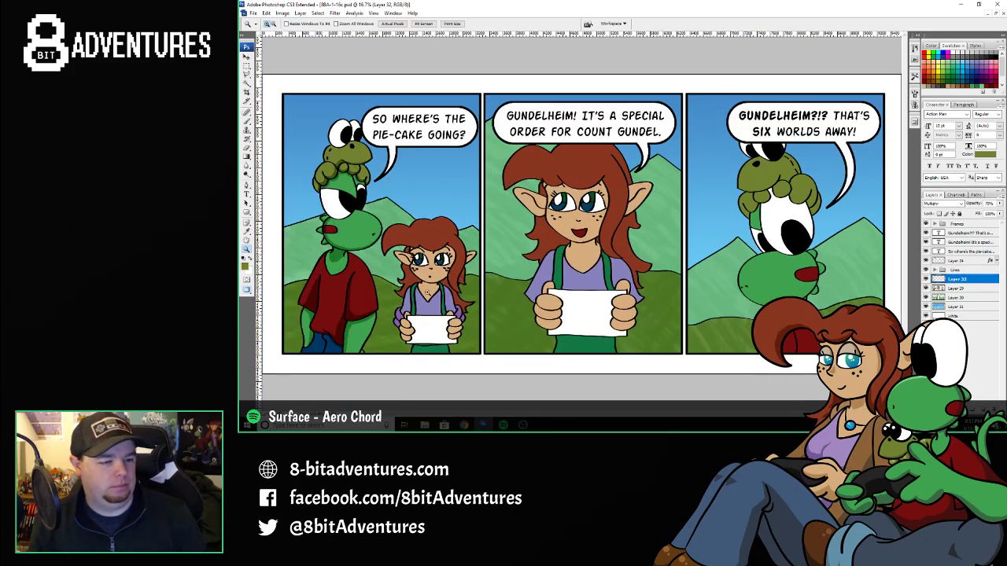
pyautogui.click(427, 291)
pyautogui.click(519, 251)
pyautogui.click(581, 232)
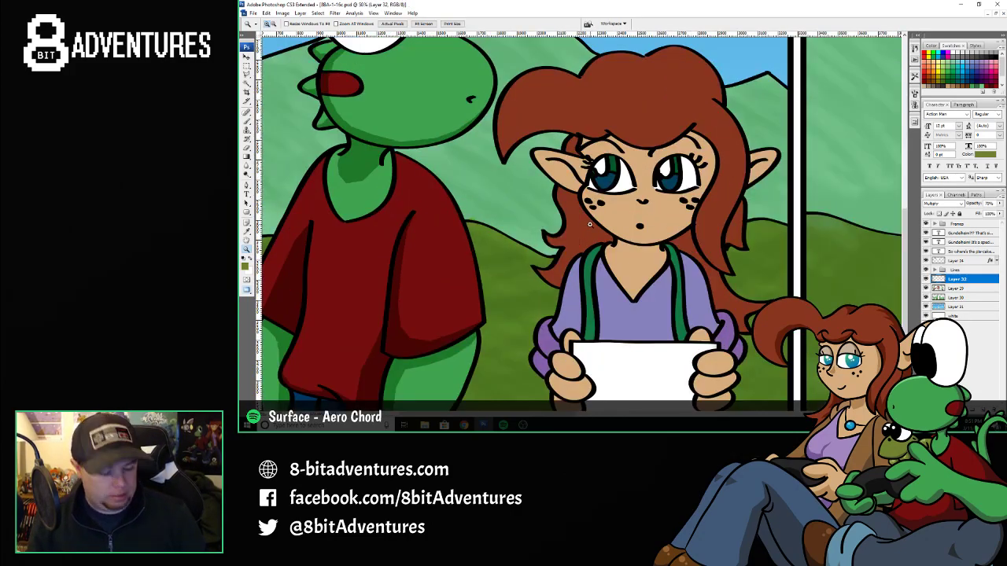
pyautogui.press('i')
pyautogui.scroll(-2, 538, 263)
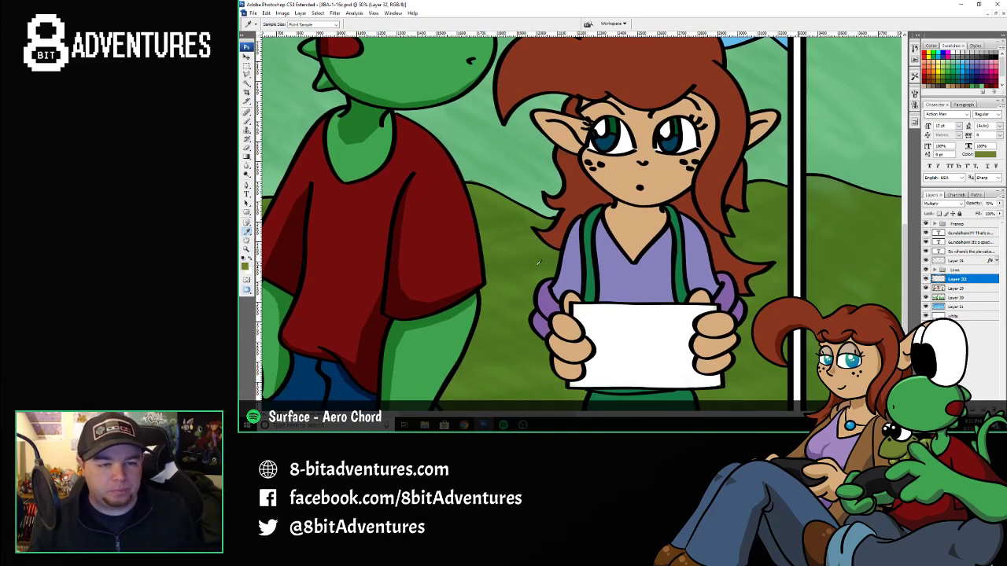
pyautogui.scroll(4, 538, 263)
pyautogui.click(647, 104)
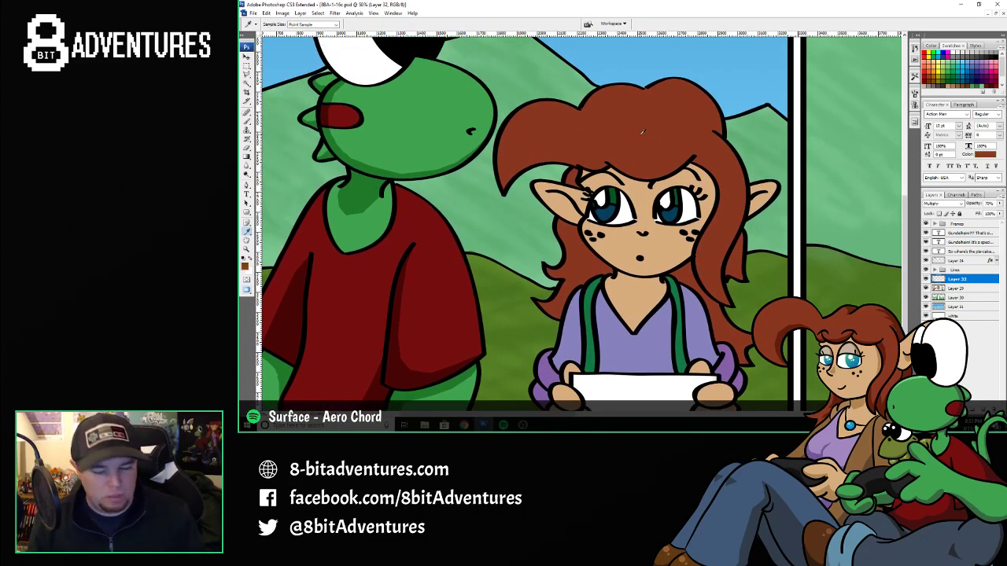
# - Lasso a shadow along the lower edge of the girl's fringe, paint it reddish brown, and clear the selection
pyautogui.press('l')
pyautogui.scroll(1, 641, 132)
pyautogui.scroll(1, 642, 131)
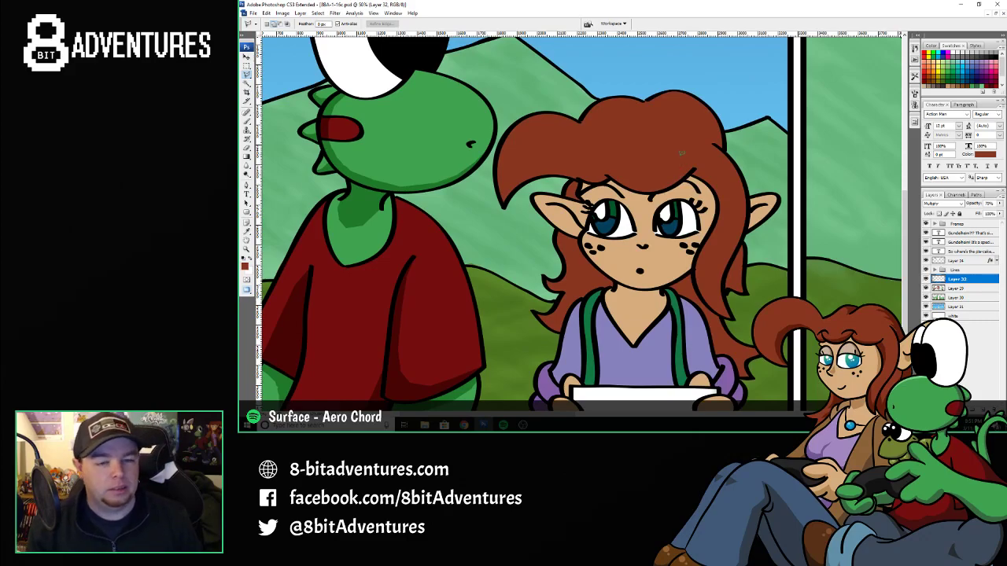
pyautogui.moveTo(694, 167); pyautogui.dragTo(639, 181)
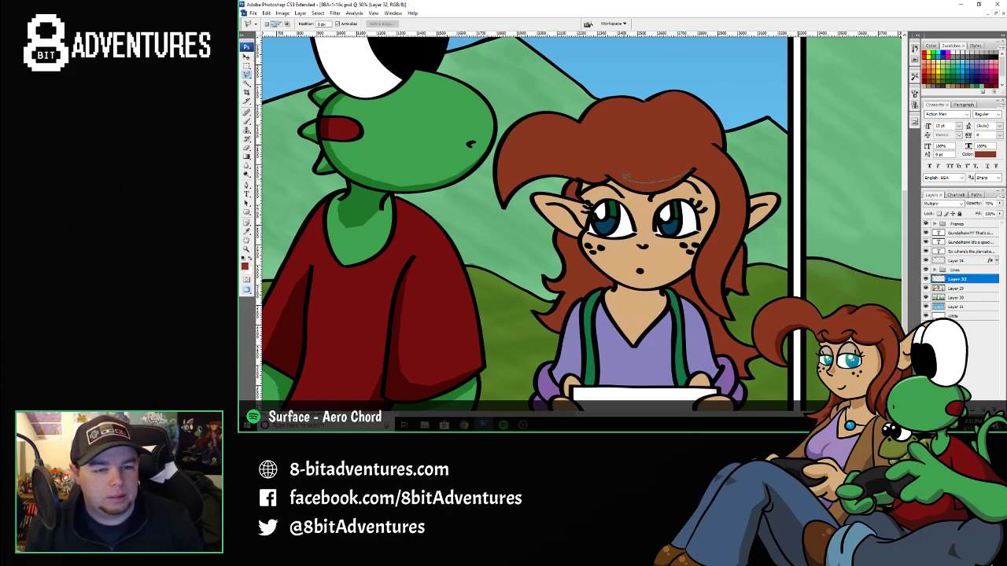
pyautogui.moveTo(605, 170)
pyautogui.mouseDown()
pyautogui.moveTo(664, 188)
pyautogui.moveTo(694, 169)
pyautogui.mouseUp()
pyautogui.press('b')
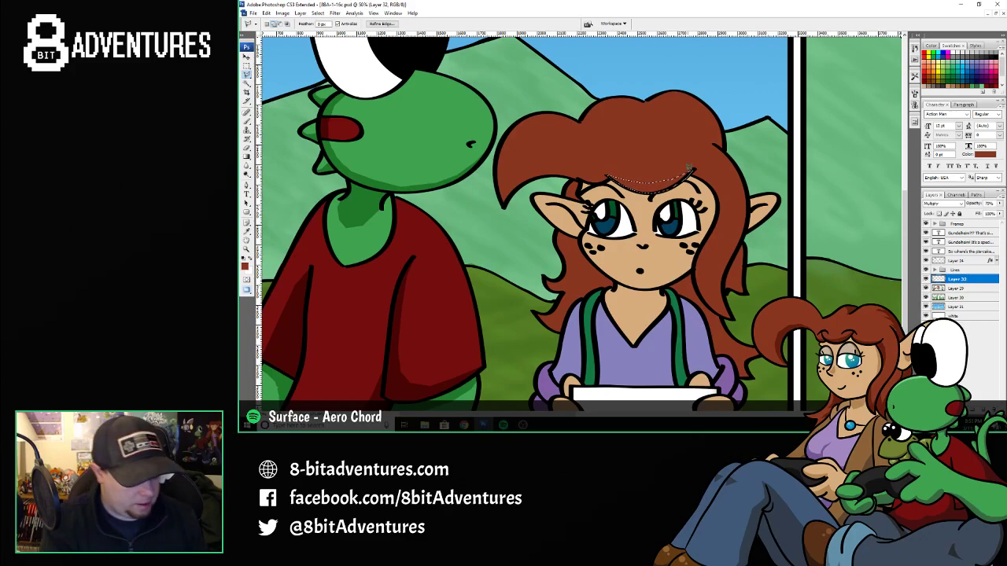
pyautogui.moveTo(617, 176)
pyautogui.mouseDown()
pyautogui.moveTo(668, 186)
pyautogui.moveTo(692, 174)
pyautogui.mouseUp()
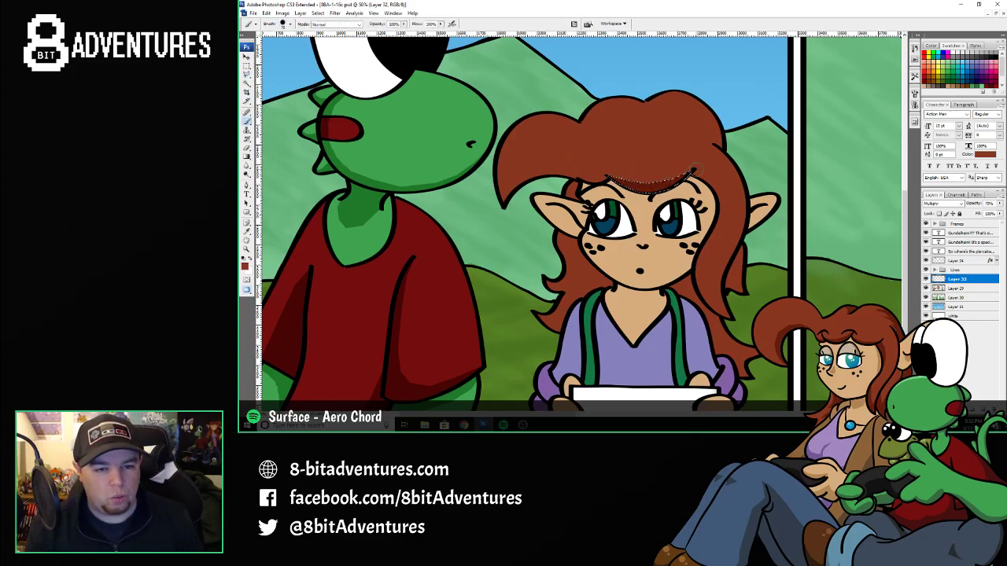
pyautogui.hotkey('ctrl', 'd')
# - Lasso and paint a reddish-brown shadow on the hair behind the girl's left-hand cheek, down to her shoulder
pyautogui.press('l')
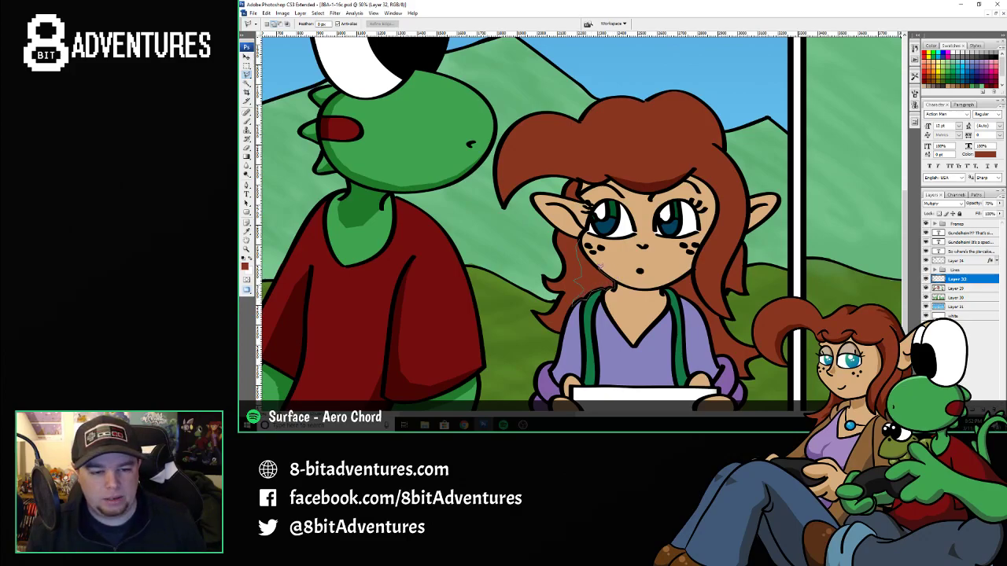
pyautogui.moveTo(595, 265); pyautogui.dragTo(572, 226)
pyautogui.press('b')
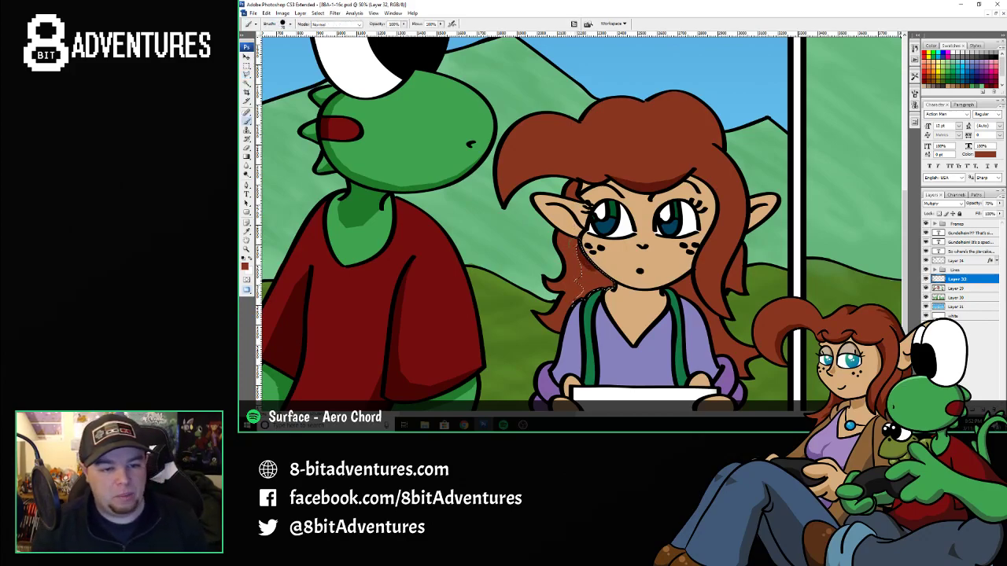
pyautogui.moveTo(583, 269); pyautogui.dragTo(577, 300)
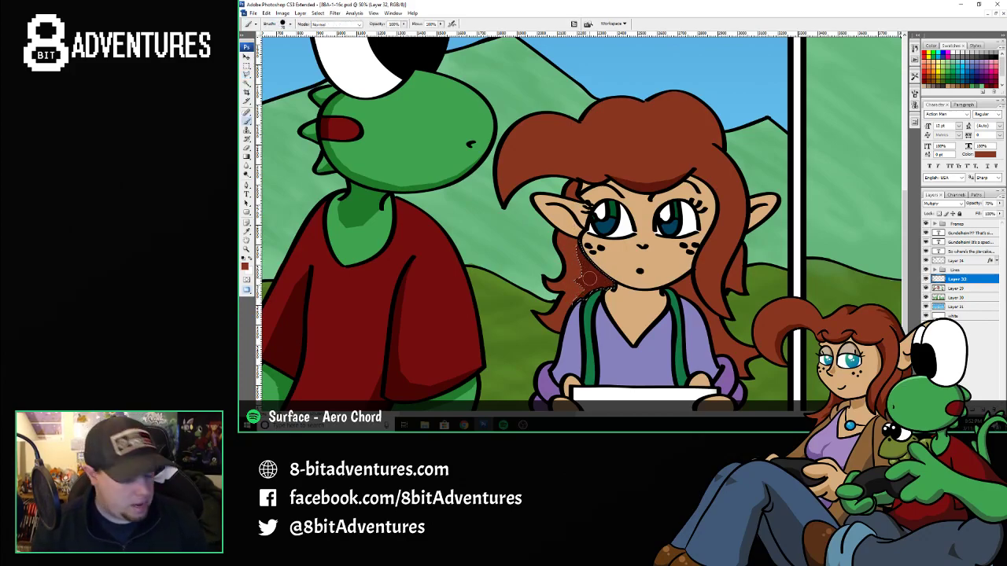
# - Lasso a shadow on the hair behind the girl's right-hand cheek, paint it reddish brown, and clear the selection
pyautogui.press('l')
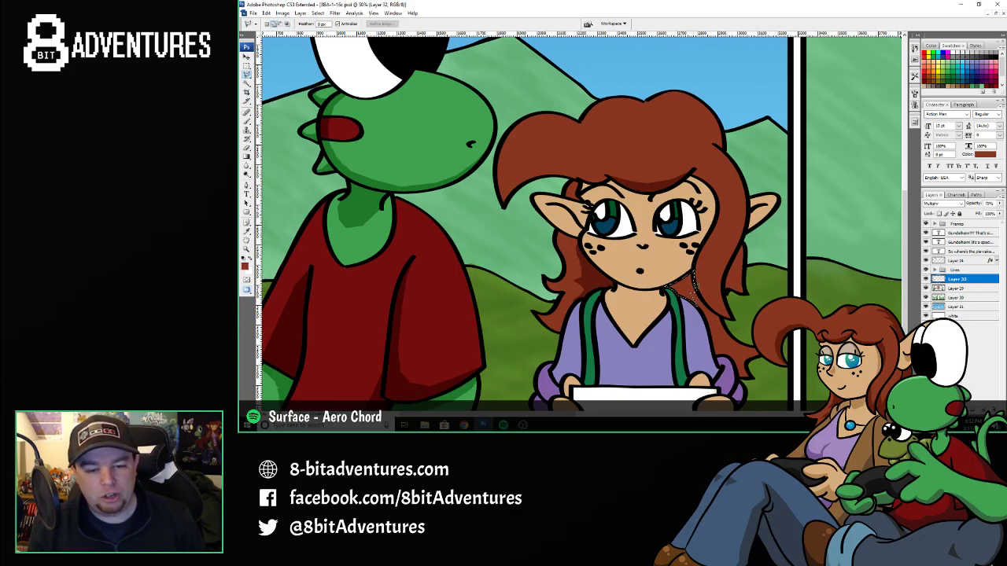
pyautogui.press('b')
pyautogui.moveTo(691, 274); pyautogui.dragTo(671, 292)
pyautogui.hotkey('ctrl', 'd')
# - Lasso and paint a small reddish-brown shadow on the hair beside the girl's right-hand sleeve
pyautogui.press('l')
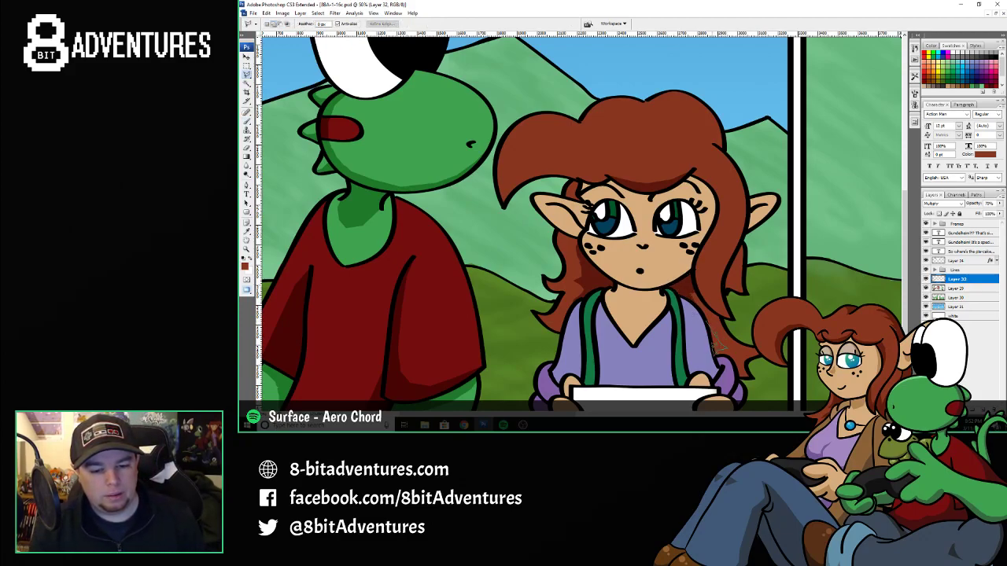
pyautogui.moveTo(711, 332); pyautogui.dragTo(707, 319)
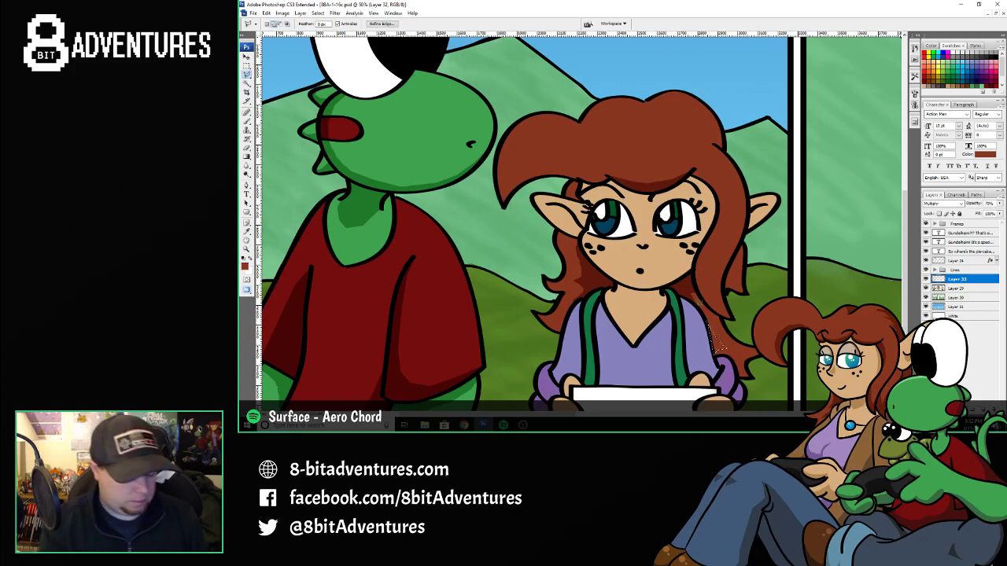
pyautogui.press('b')
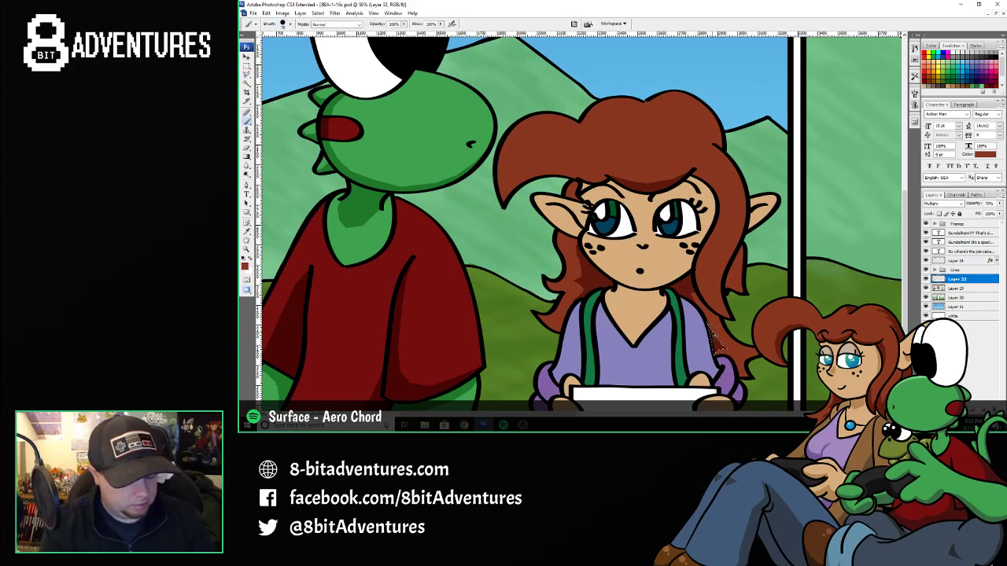
# - Lasso a thin shadow along the right-hand edge of the girl's hair crown, paint it reddish brown, and clear the selection
pyautogui.press('l')
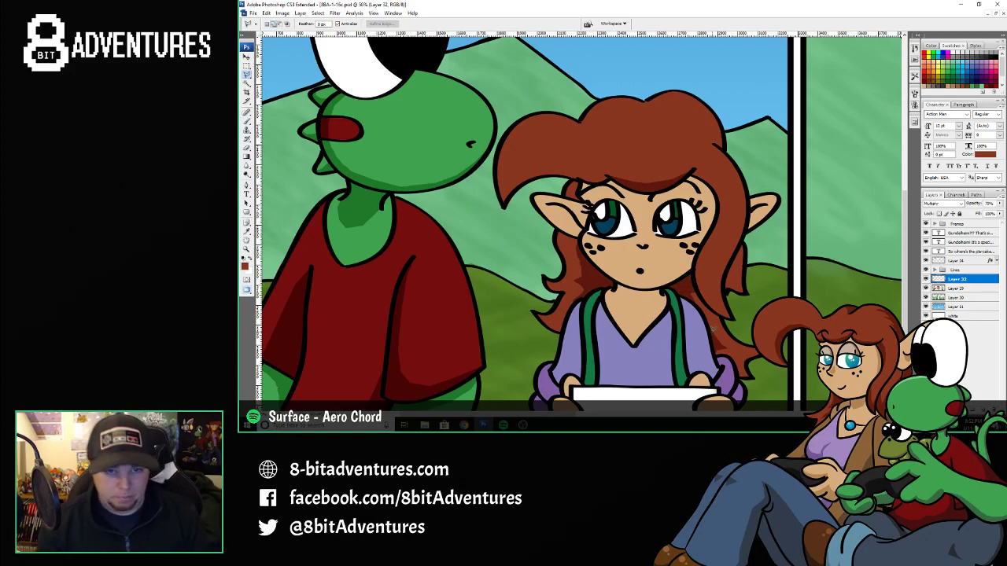
pyautogui.click(708, 111)
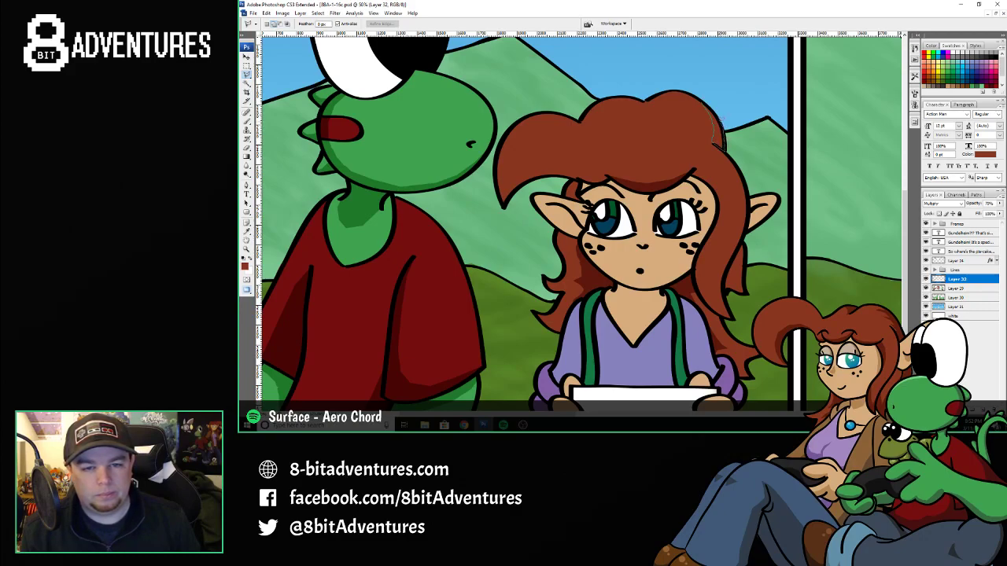
pyautogui.click(706, 103)
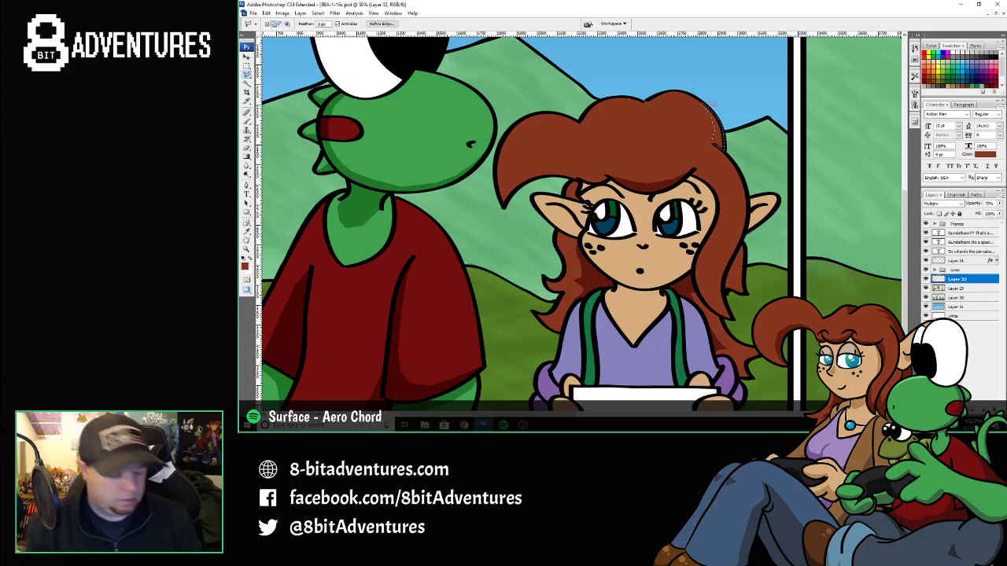
pyautogui.press('b')
pyautogui.moveTo(702, 107)
pyautogui.mouseDown()
pyautogui.moveTo(715, 146)
pyautogui.moveTo(708, 111)
pyautogui.mouseUp()
pyautogui.hotkey('ctrl', 'd')
# - Lasso the underside of the girl's swooping left-hand hair curl, paint it with a reddish-brown shadow, and clear the selection
pyautogui.press('l')
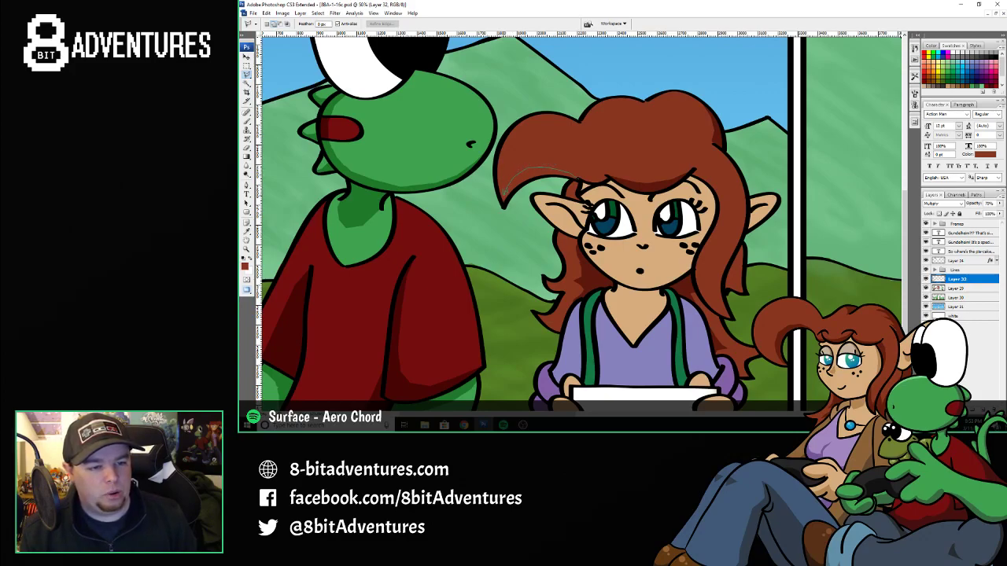
pyautogui.click(504, 205)
pyautogui.click(511, 194)
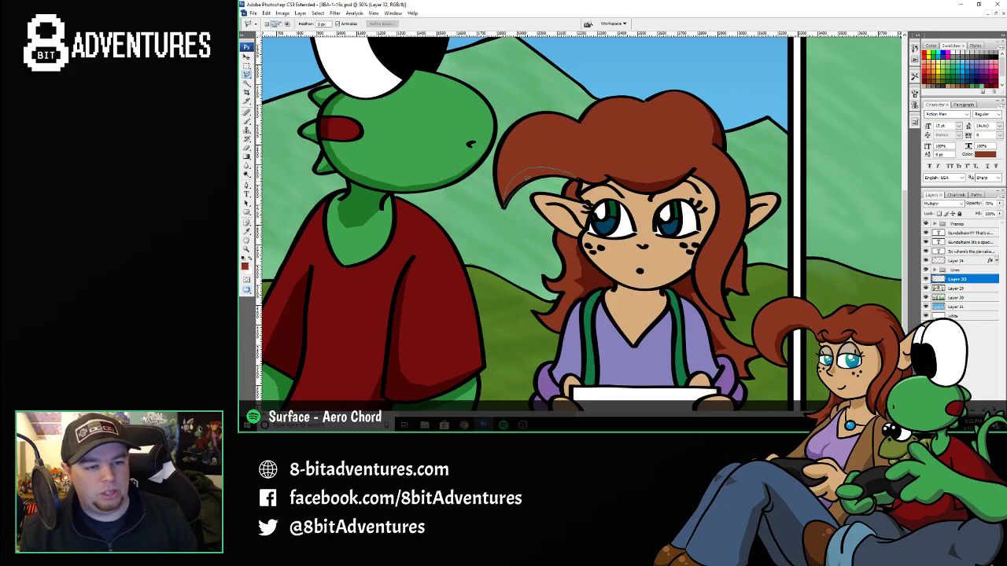
pyautogui.click(524, 182)
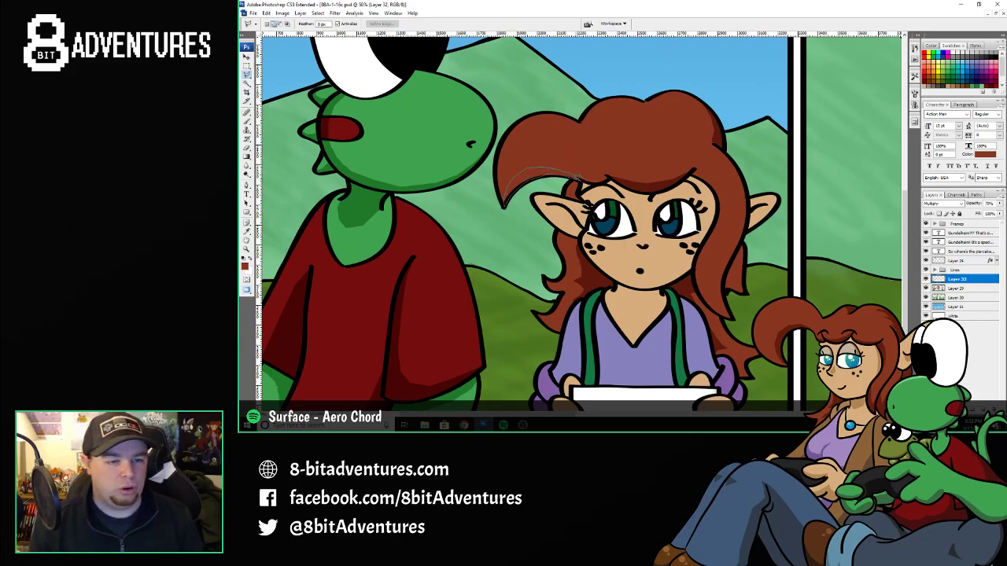
pyautogui.doubleClick(579, 176)
pyautogui.press('b')
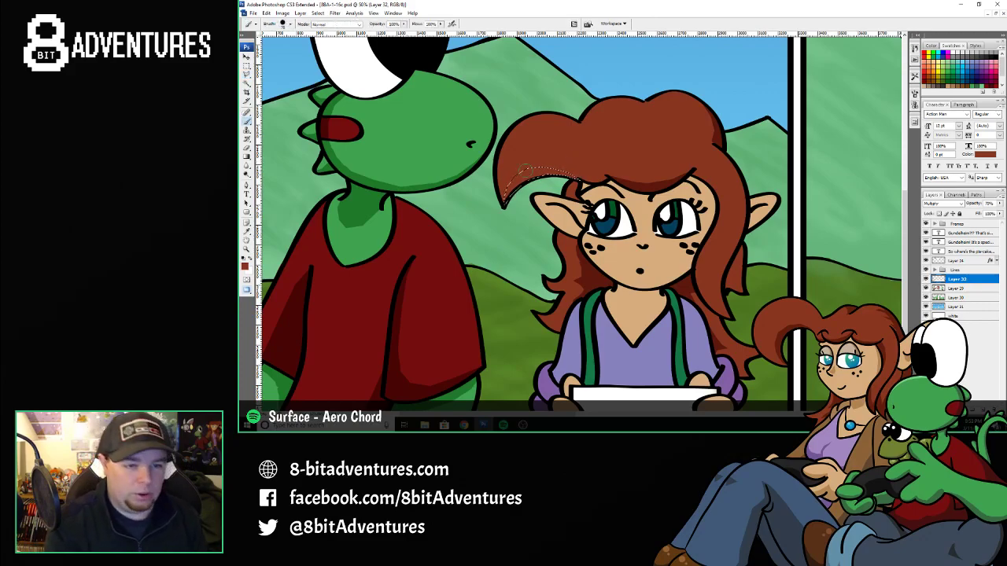
pyautogui.moveTo(574, 174)
pyautogui.mouseDown()
pyautogui.moveTo(527, 172)
pyautogui.moveTo(510, 195)
pyautogui.moveTo(500, 189)
pyautogui.mouseUp()
pyautogui.hotkey('ctrl', 'd')
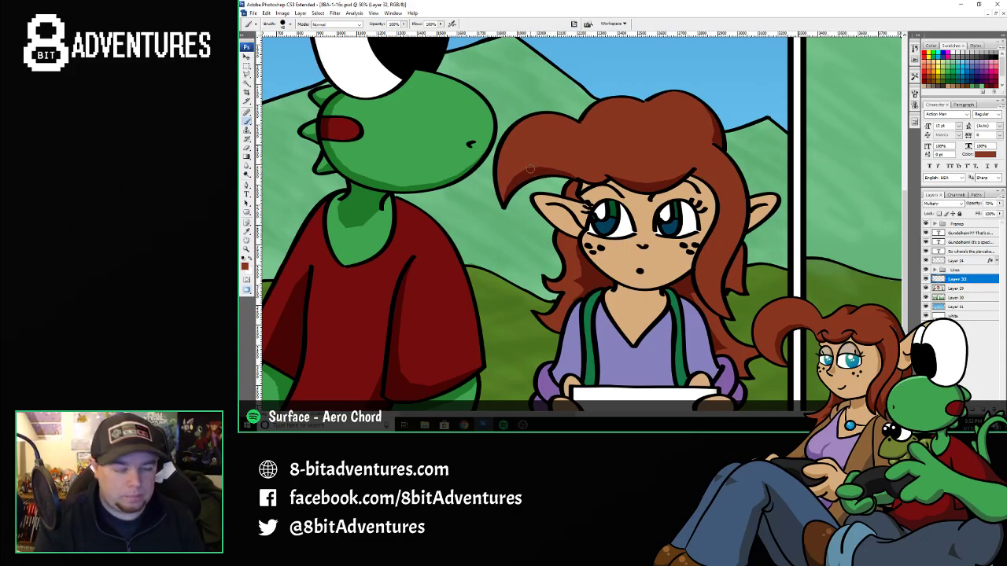
# - Lasso and paint small reddish-brown shadows where the curl meets the fringe and at the notch on top of the hair
pyautogui.press('l')
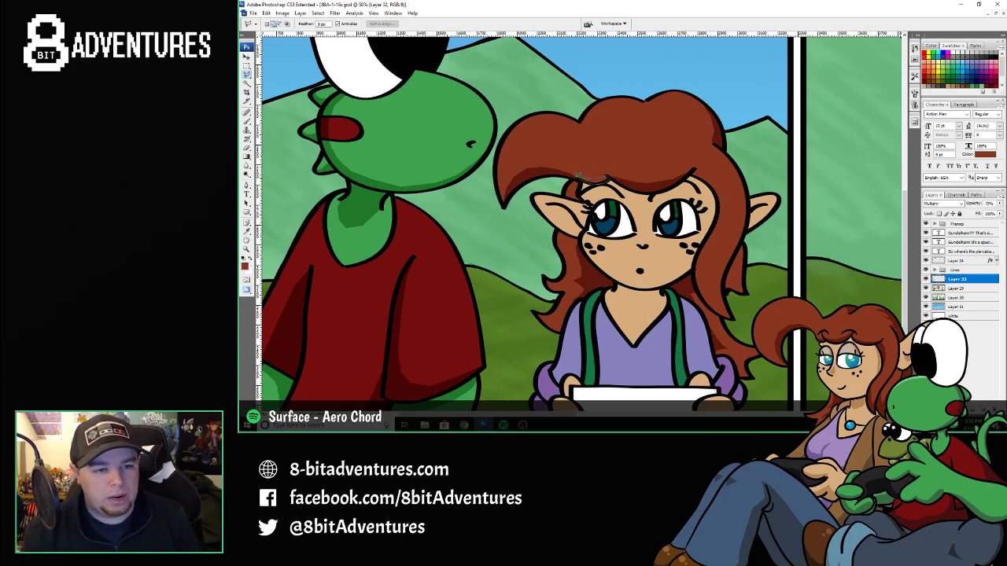
pyautogui.press('b')
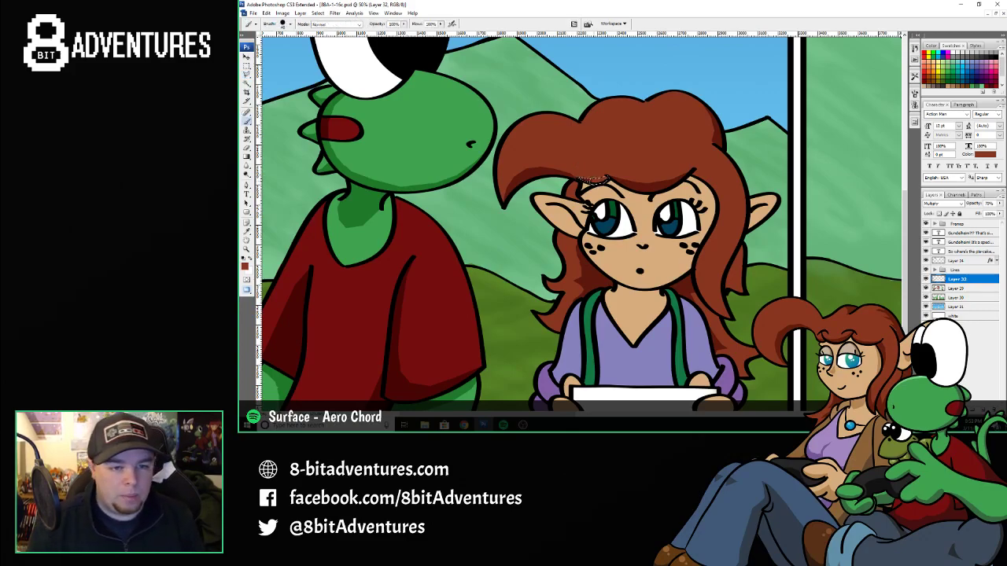
pyautogui.press('l')
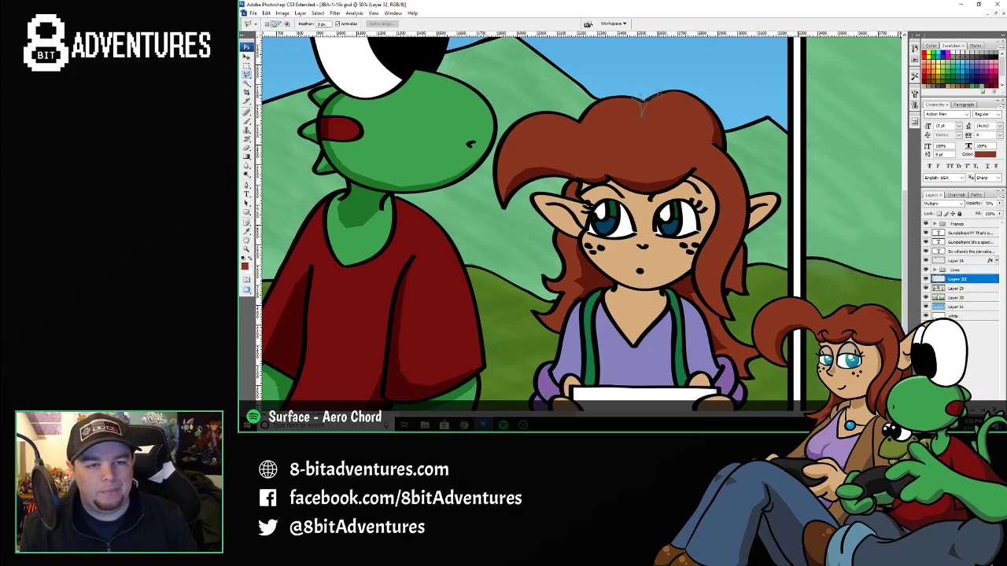
pyautogui.press('b')
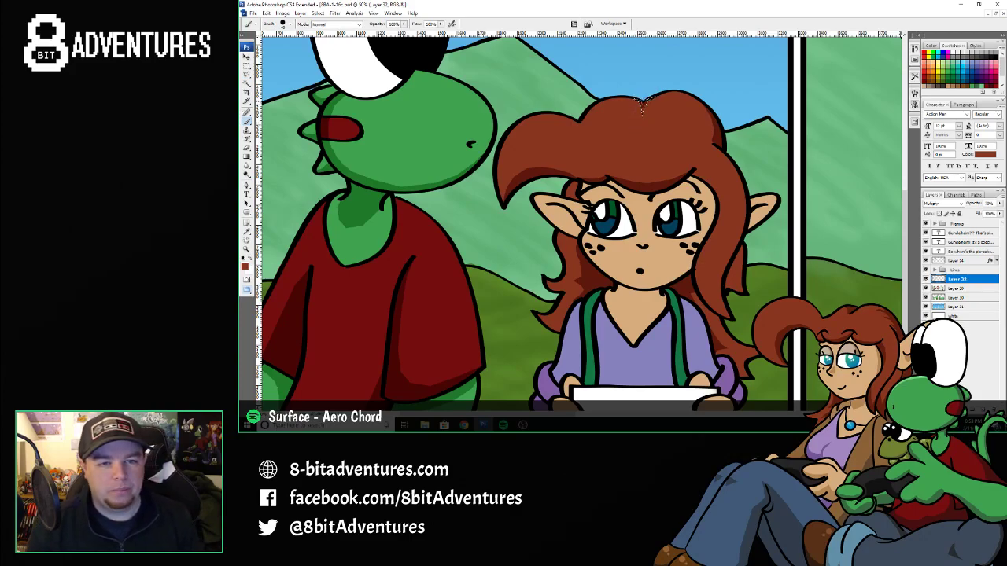
# - Lasso the inner edge of the hair framing the girl's right-hand eye, paint it reddish brown, and clear the selection
pyautogui.press('l')
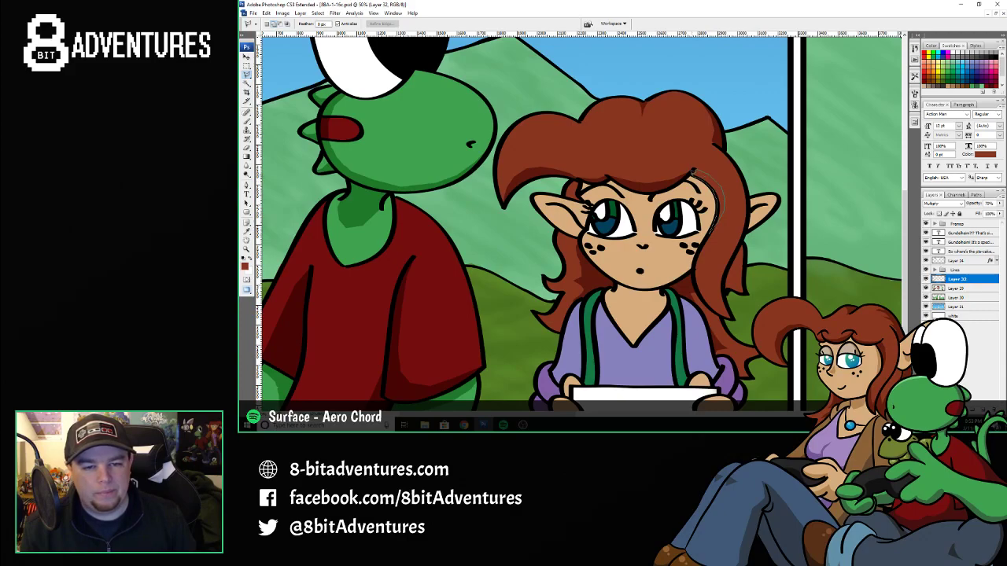
pyautogui.click(693, 171)
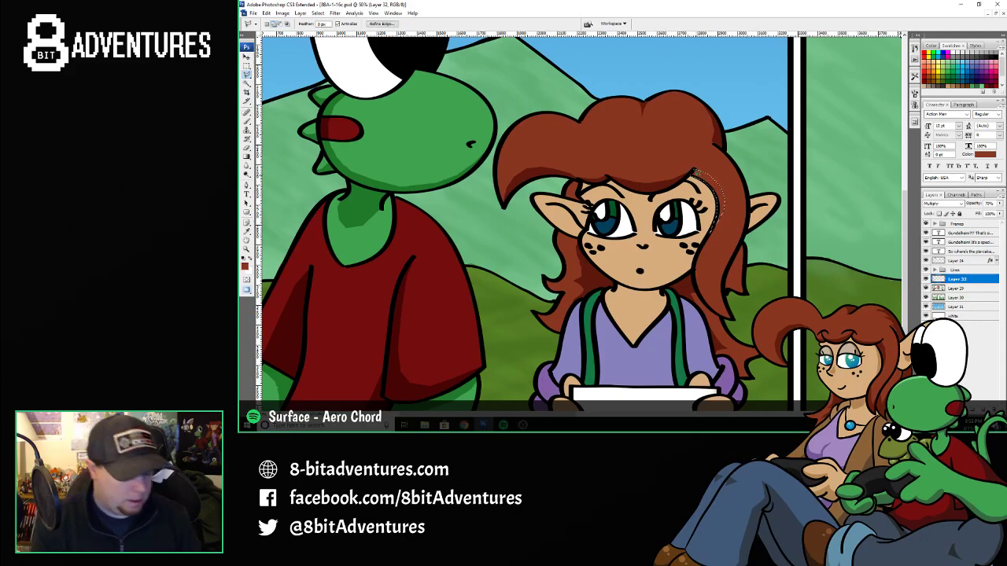
pyautogui.press('b')
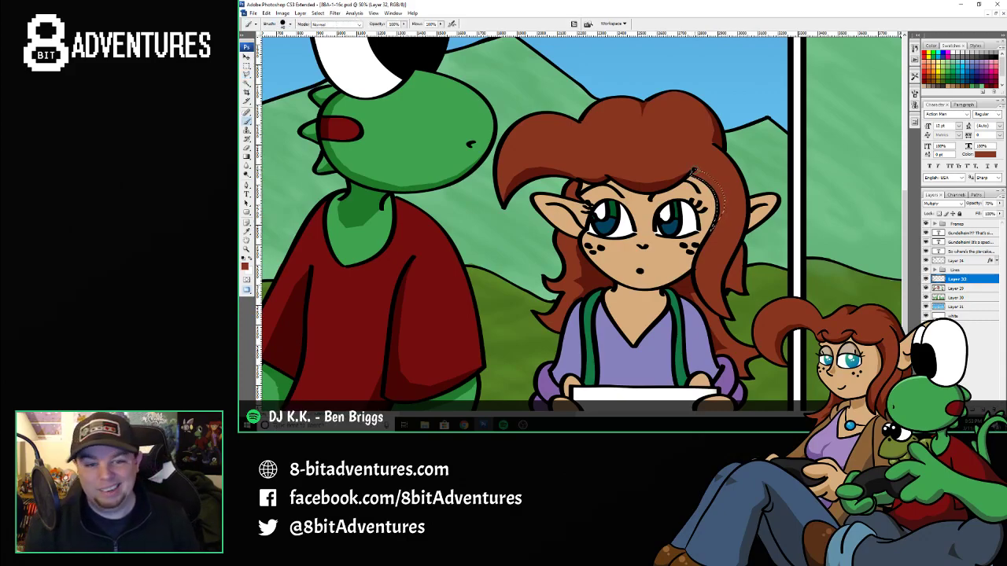
pyautogui.moveTo(717, 190); pyautogui.dragTo(714, 227)
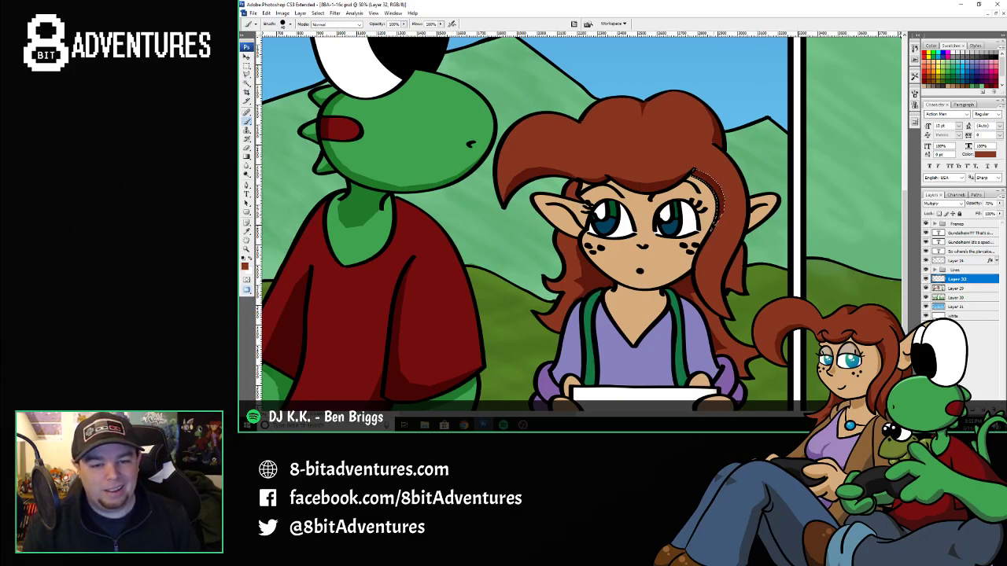
pyautogui.hotkey('ctrl', 'd')
# - Lasso and paint a reddish-brown shadow along the outer edge of the front lock below the right-hand ear, and clear the selection
pyautogui.press('l')
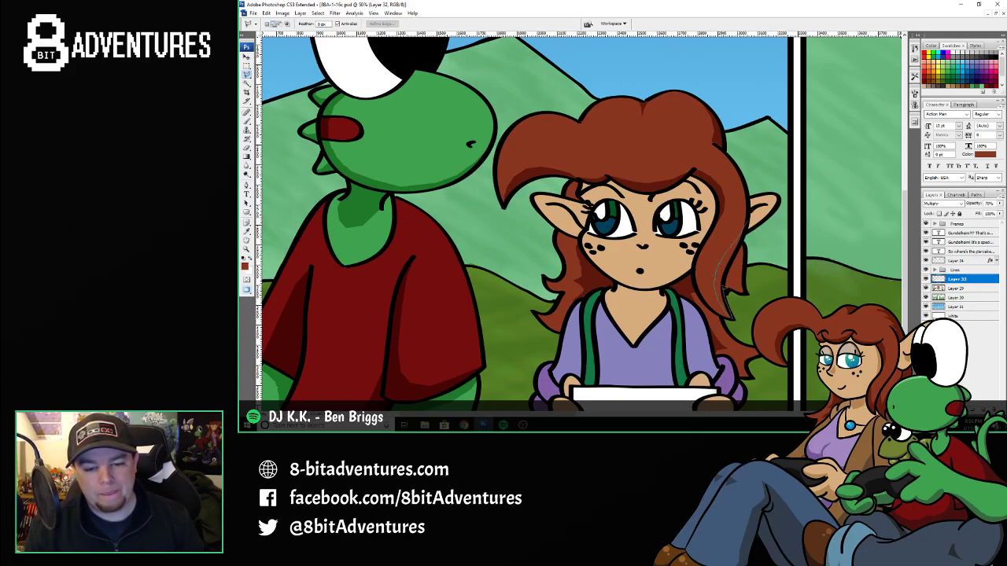
pyautogui.moveTo(723, 277)
pyautogui.mouseDown()
pyautogui.moveTo(749, 222)
pyautogui.moveTo(720, 285)
pyautogui.moveTo(725, 310)
pyautogui.mouseUp()
pyautogui.press('b')
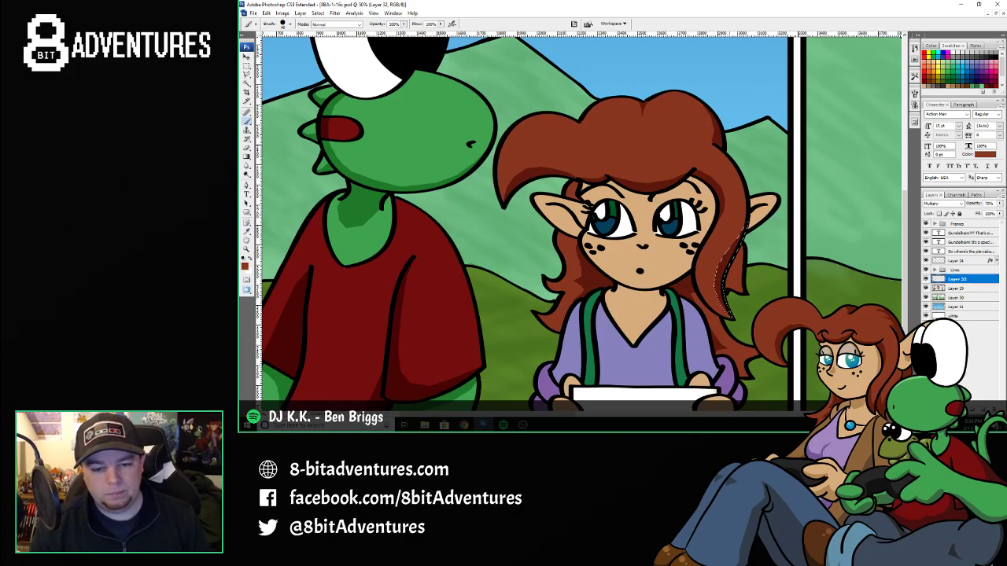
pyautogui.hotkey('ctrl', 'd')
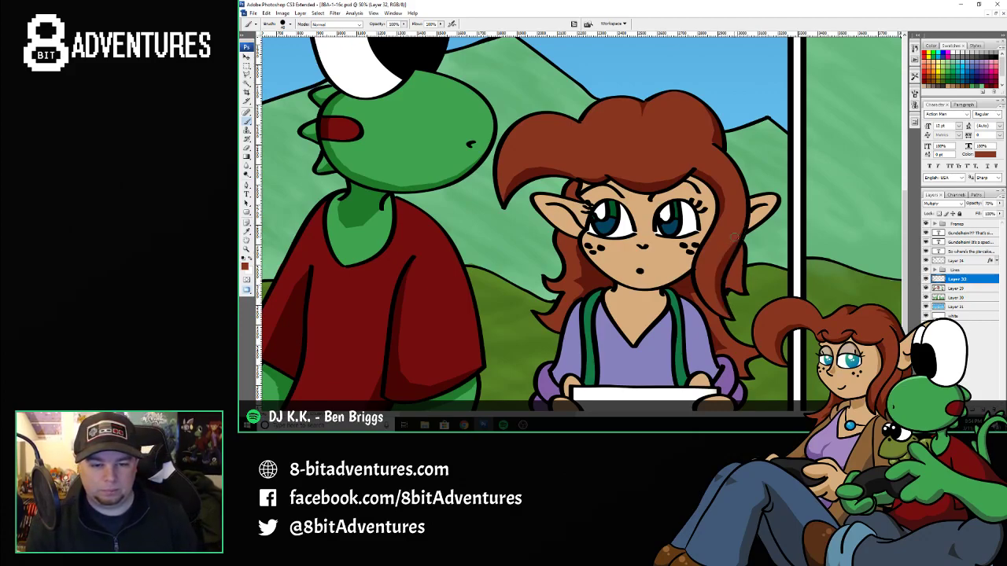
# - Sample the girl's tan skin colour, then lasso and paint shadows inside her left-hand and right-hand ears
pyautogui.press('i')
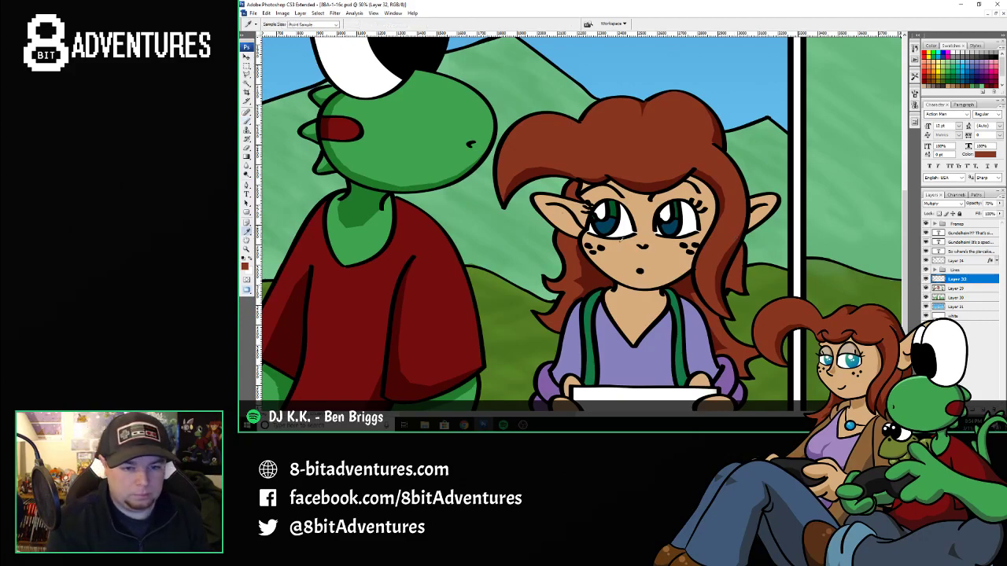
pyautogui.click(617, 245)
pyautogui.press('l')
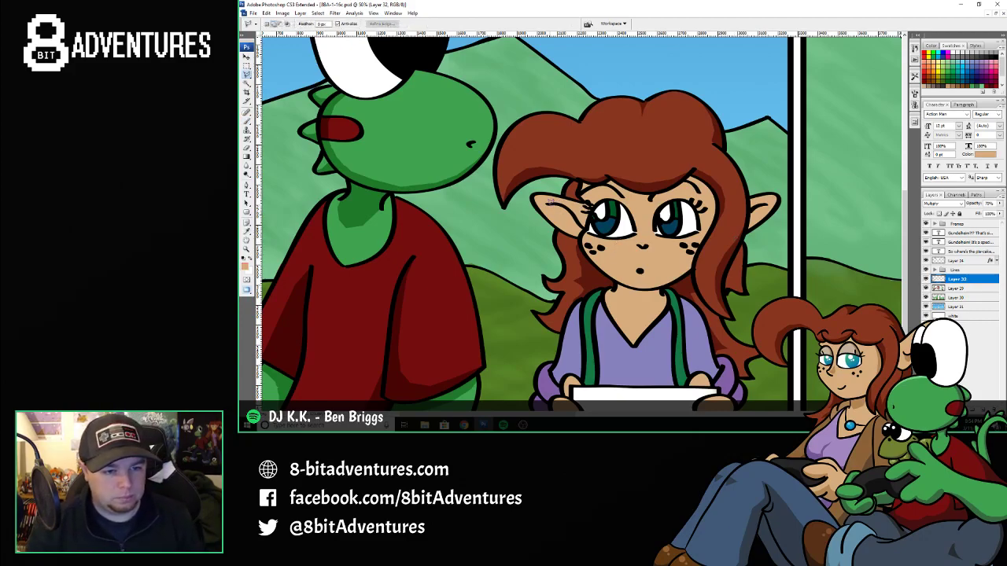
pyautogui.moveTo(548, 201)
pyautogui.mouseDown()
pyautogui.moveTo(578, 220)
pyautogui.moveTo(548, 200)
pyautogui.moveTo(572, 222)
pyautogui.moveTo(554, 210)
pyautogui.mouseUp()
pyautogui.click(548, 203)
pyautogui.press('b')
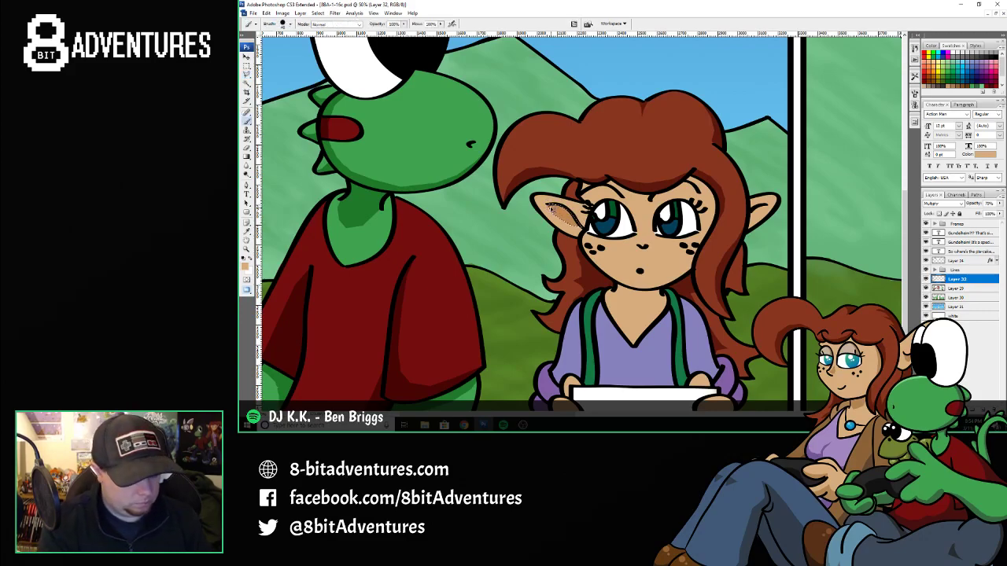
pyautogui.press('l')
pyautogui.hotkey('ctrl', 'd')
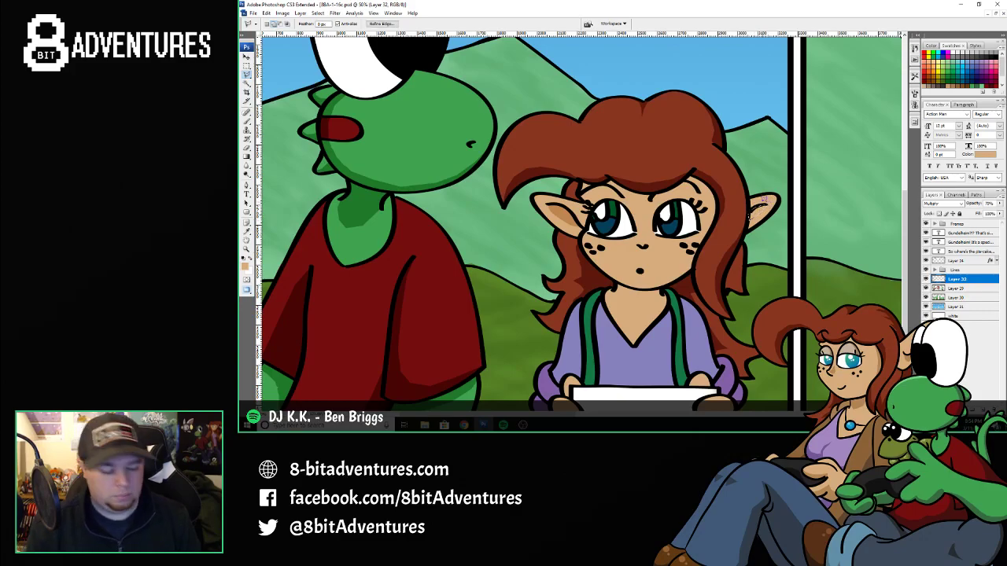
pyautogui.press('b')
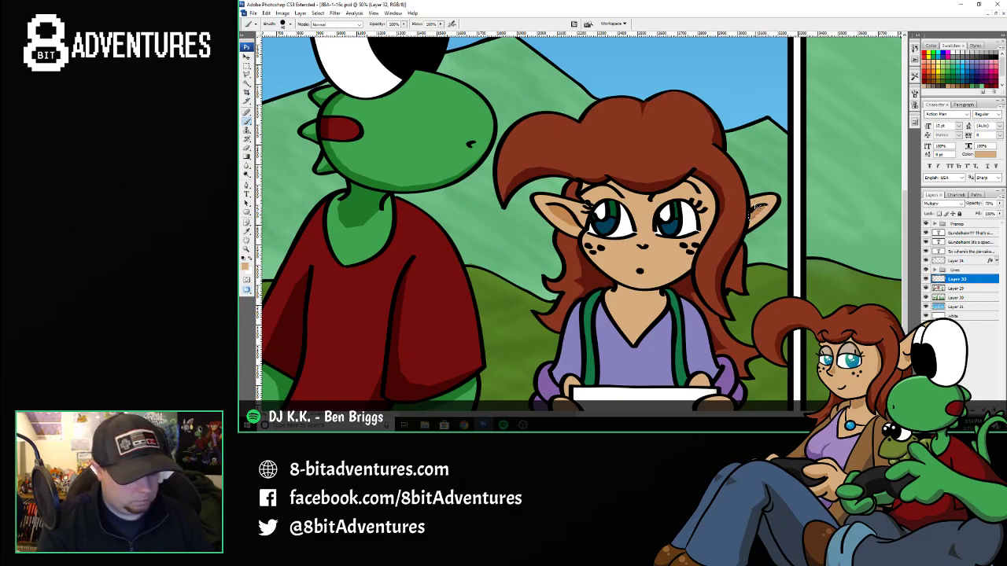
pyautogui.press('l')
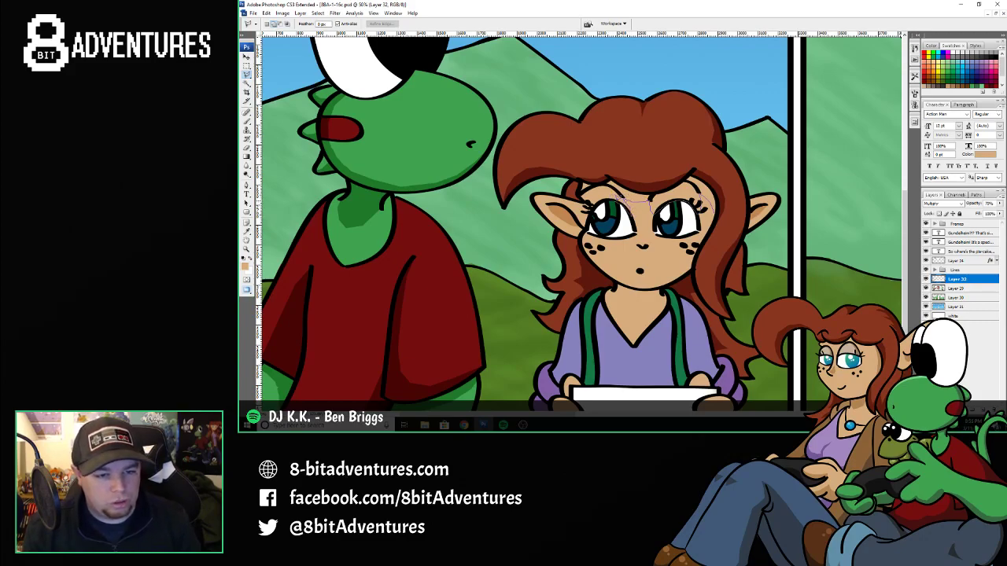
pyautogui.moveTo(598, 197); pyautogui.dragTo(590, 211)
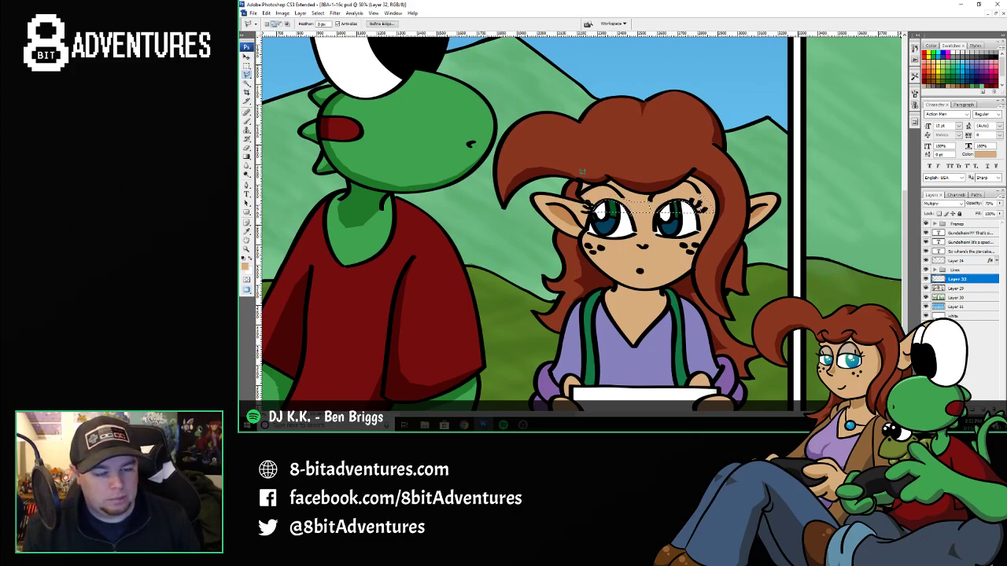
pyautogui.hotkey('ctrl', 'd')
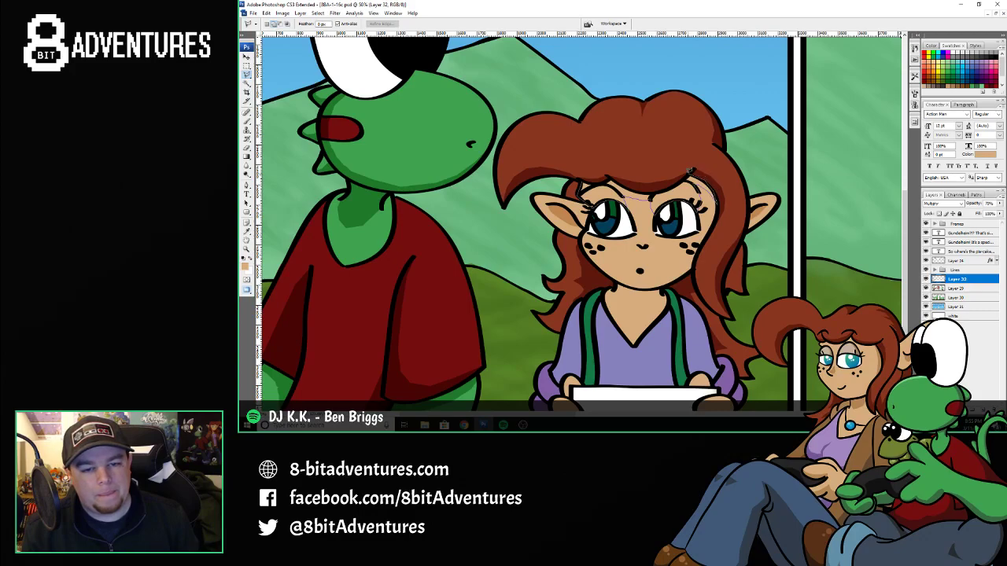
# - Lasso the forehead area beneath the girl's fringe, paint it with a tan skin shadow, and clear the selection
pyautogui.doubleClick(656, 191)
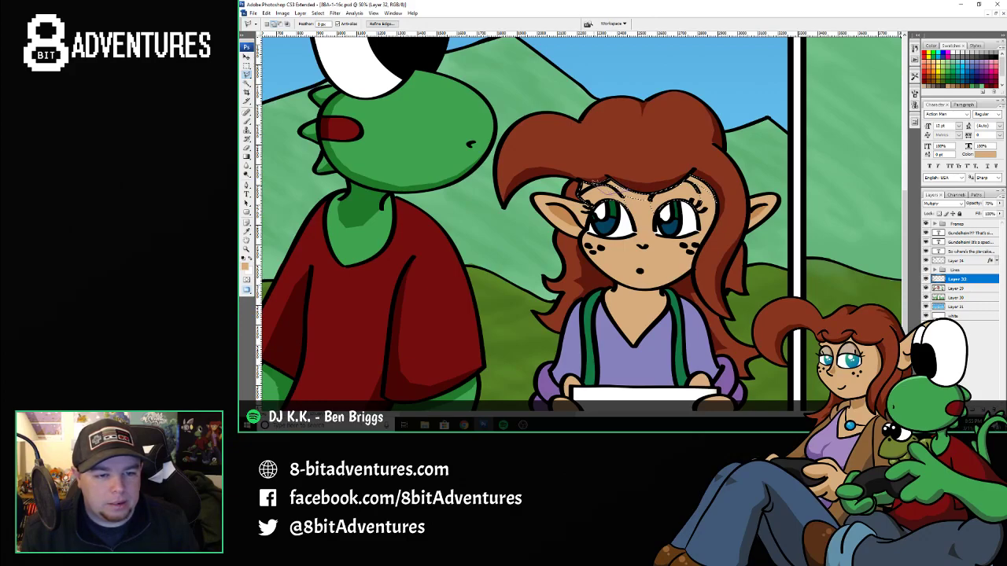
pyautogui.press('b')
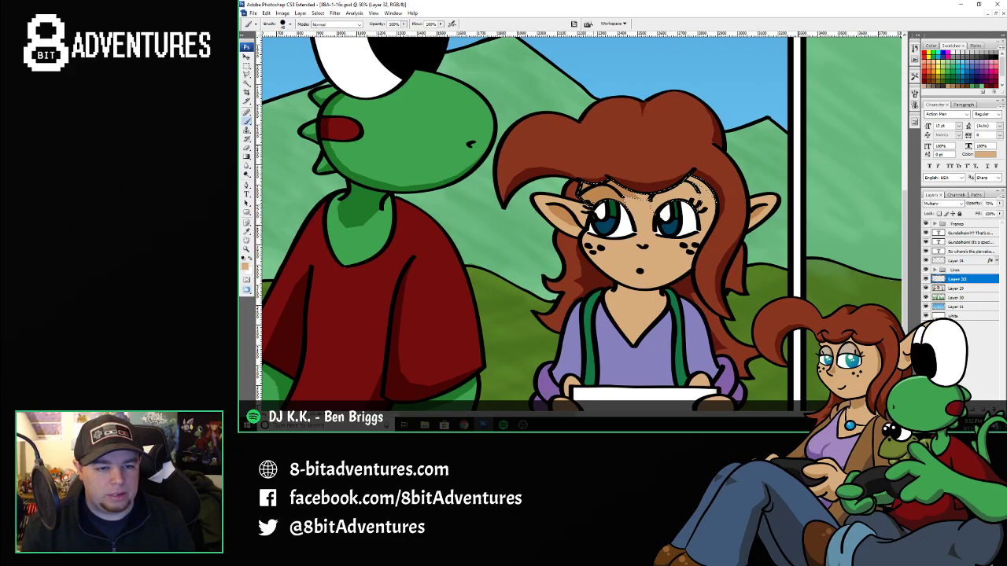
pyautogui.moveTo(661, 201)
pyautogui.mouseDown()
pyautogui.moveTo(654, 208)
pyautogui.moveTo(675, 192)
pyautogui.mouseUp()
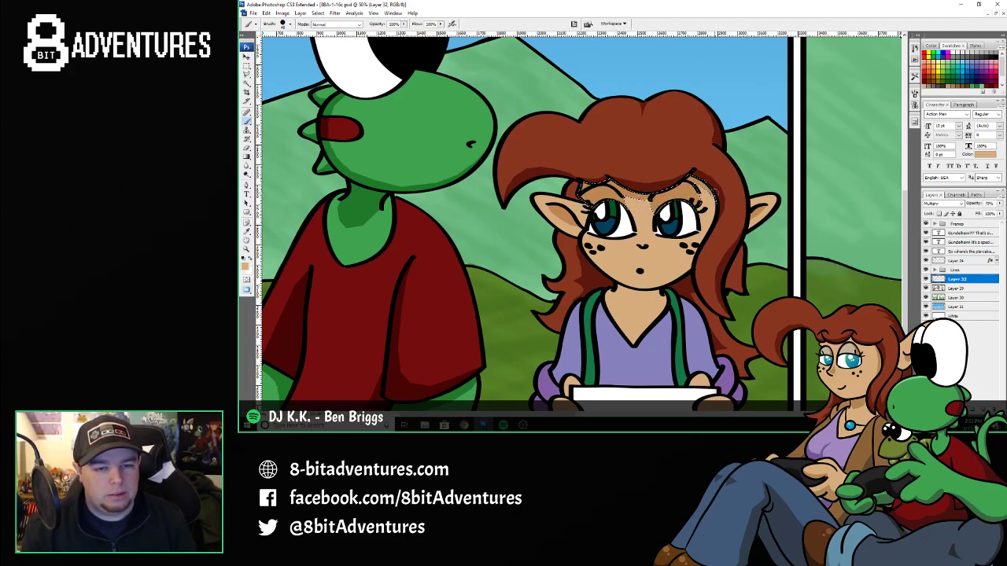
pyautogui.hotkey('ctrl', 'd')
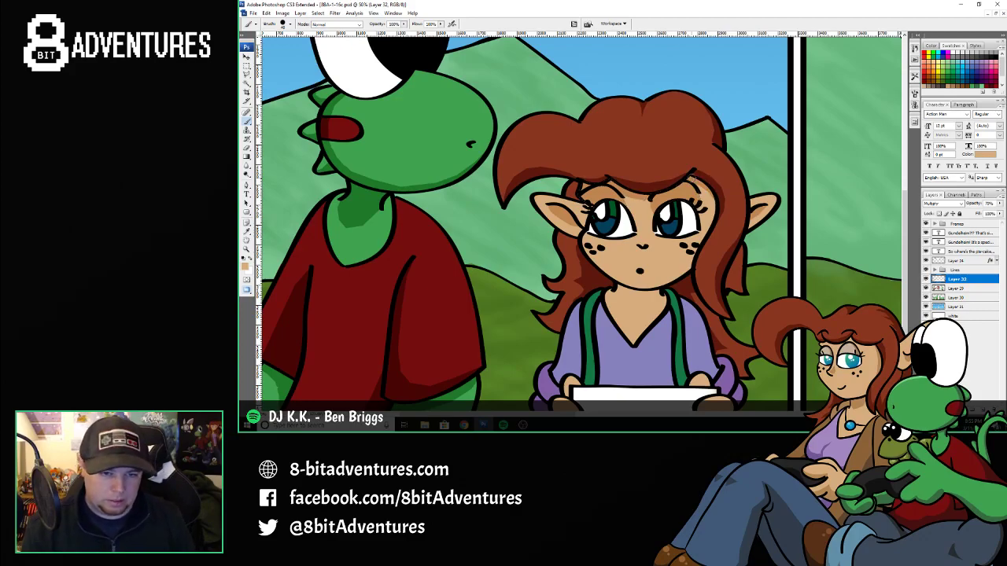
# - Undo the girl's forehead shadow, then lasso the area beneath her fringe again and paint it with a tan shadow
pyautogui.hotkey('ctrl', 'z')
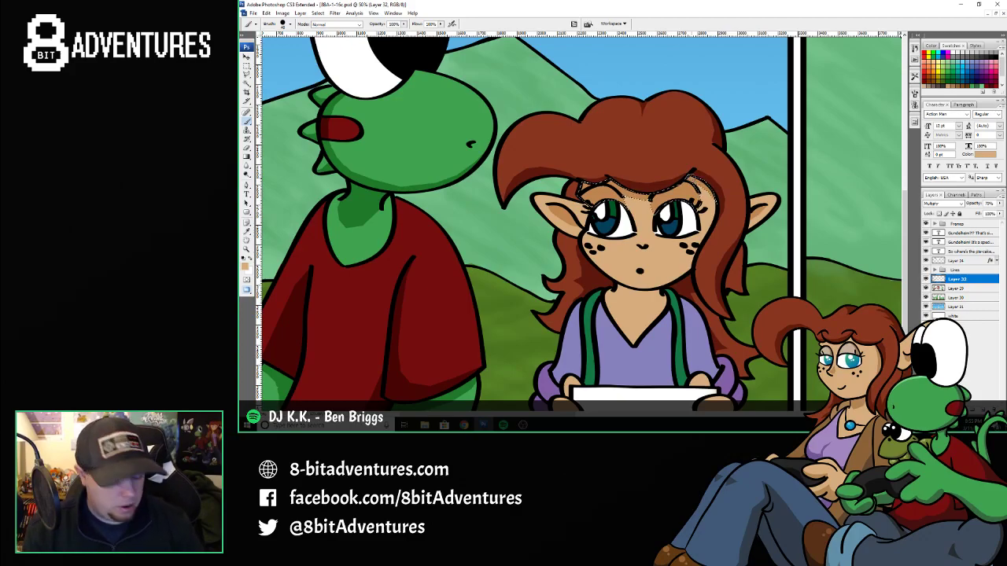
pyautogui.hotkey('ctrl', 'd')
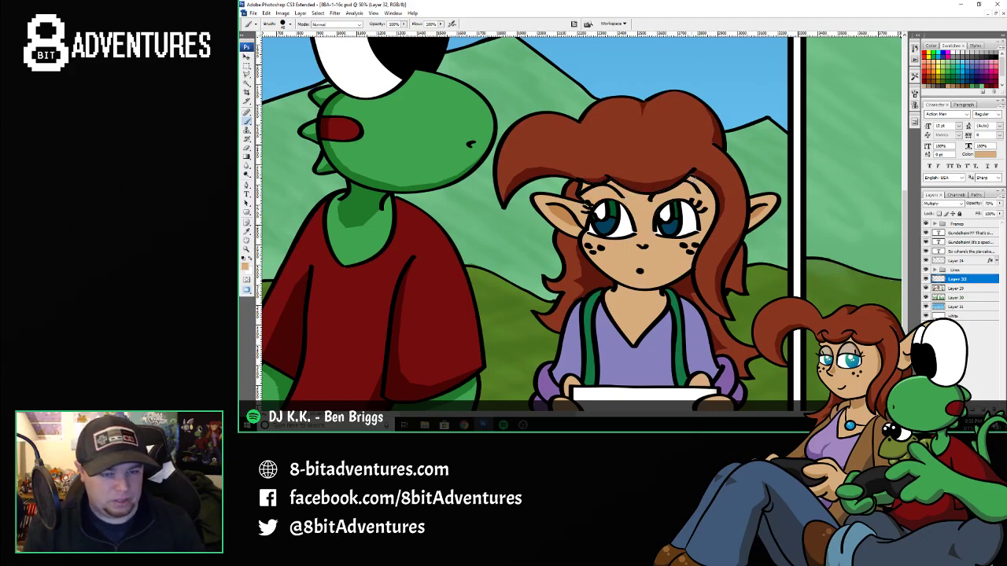
pyautogui.press('l')
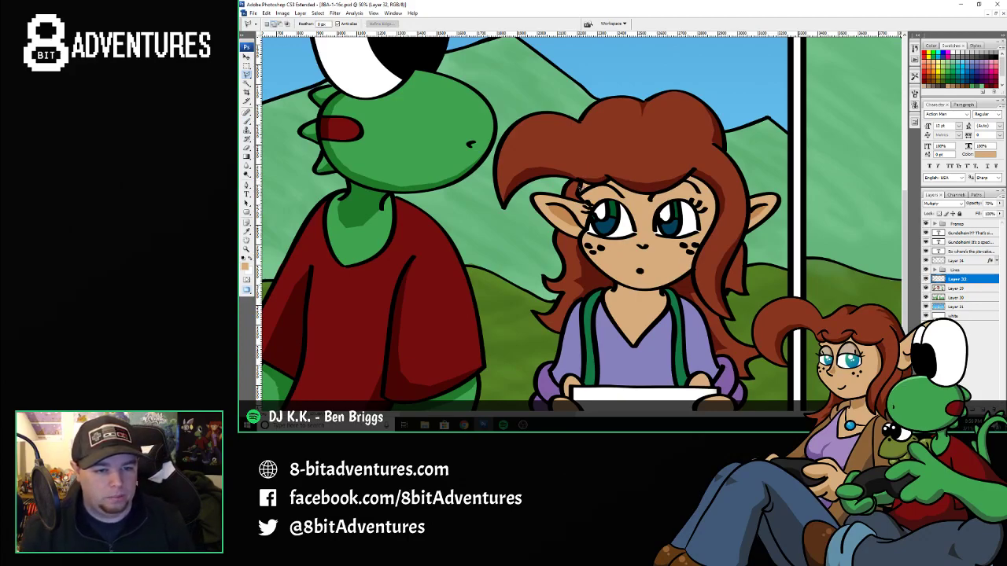
pyautogui.moveTo(590, 187)
pyautogui.mouseDown()
pyautogui.moveTo(680, 193)
pyautogui.moveTo(705, 184)
pyautogui.moveTo(719, 211)
pyautogui.moveTo(697, 172)
pyautogui.moveTo(654, 189)
pyautogui.moveTo(579, 183)
pyautogui.mouseUp()
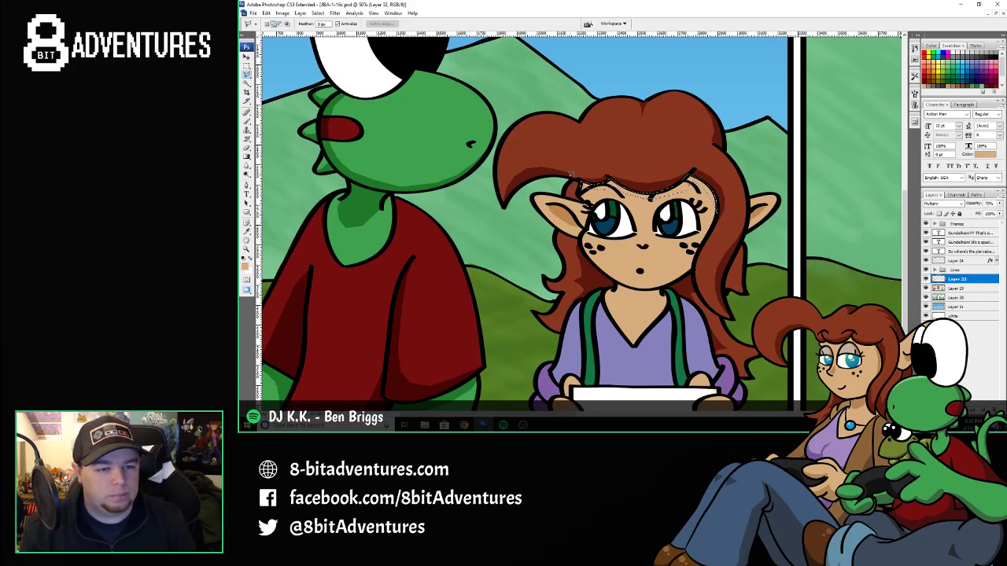
pyautogui.press('b')
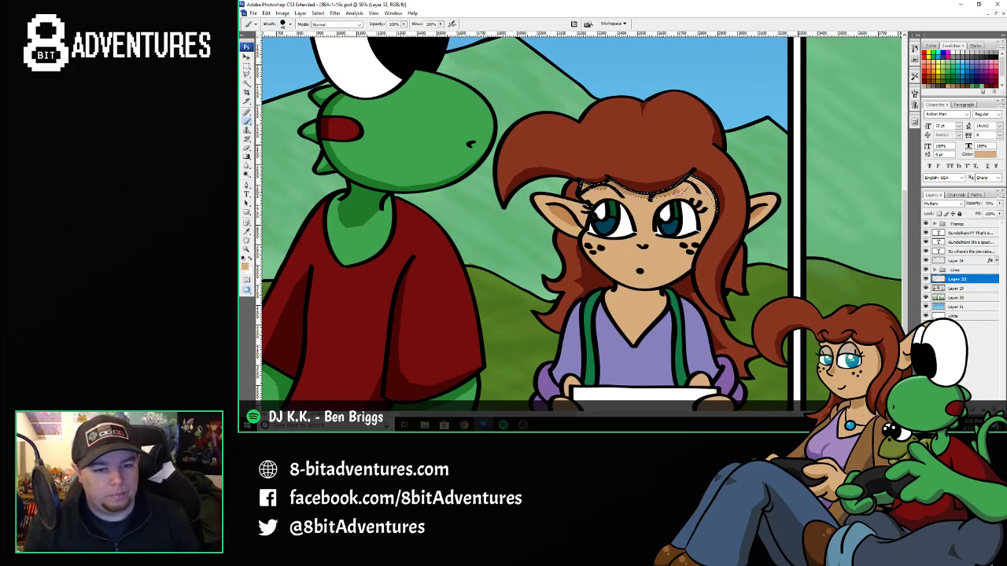
pyautogui.moveTo(697, 179)
pyautogui.mouseDown()
pyautogui.moveTo(711, 199)
pyautogui.moveTo(704, 186)
pyautogui.mouseUp()
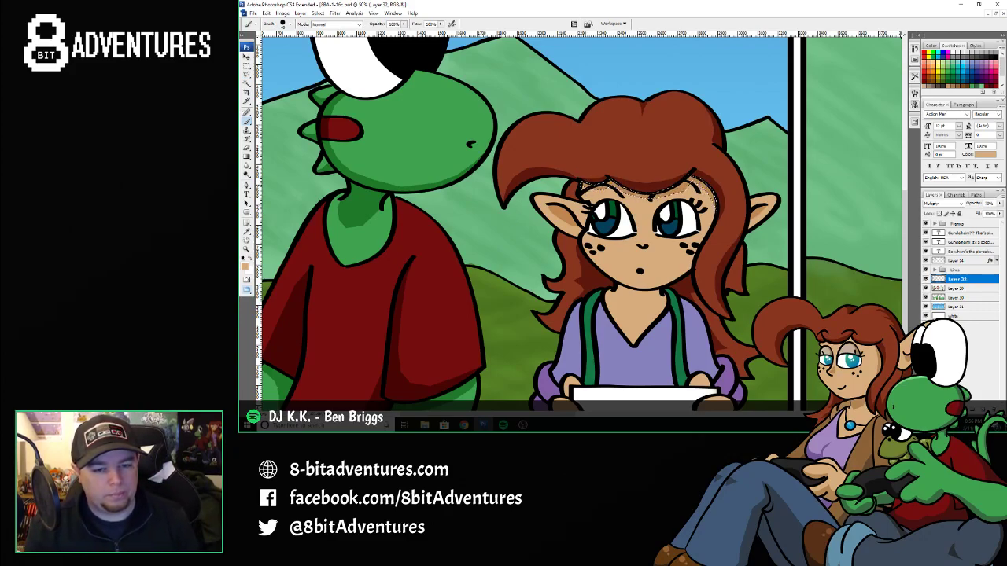
pyautogui.hotkey('ctrl', 'd')
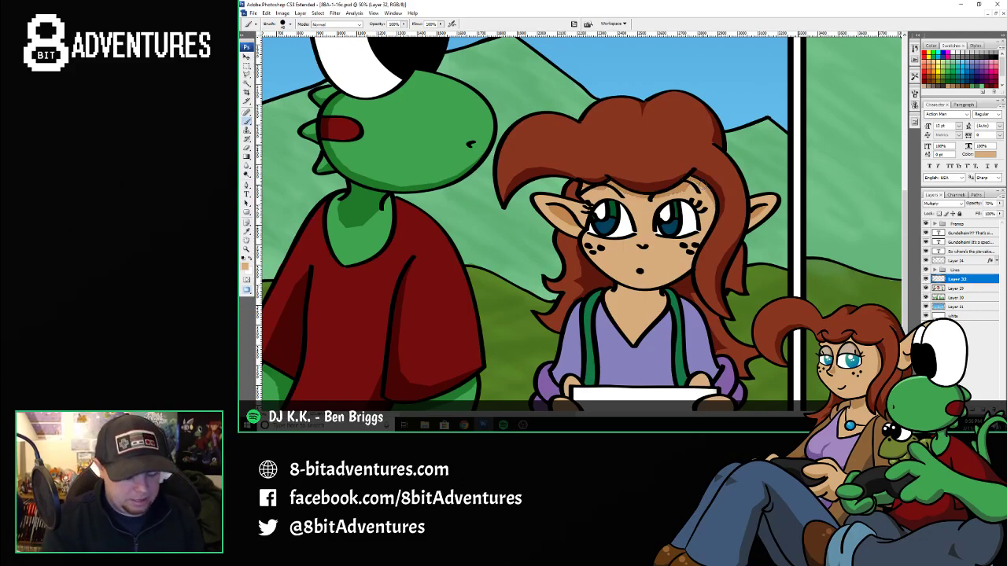
# - Lasso a curved area on the girl's neck beneath her chin, paint it with a tan skin shadow, and clear the selection
pyautogui.press('l')
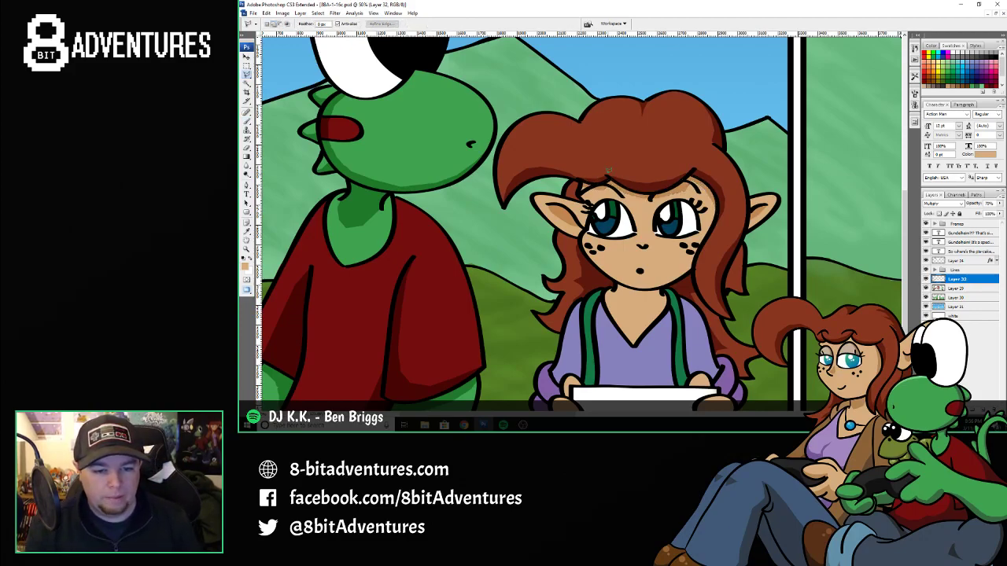
pyautogui.click(650, 292)
pyautogui.click(664, 295)
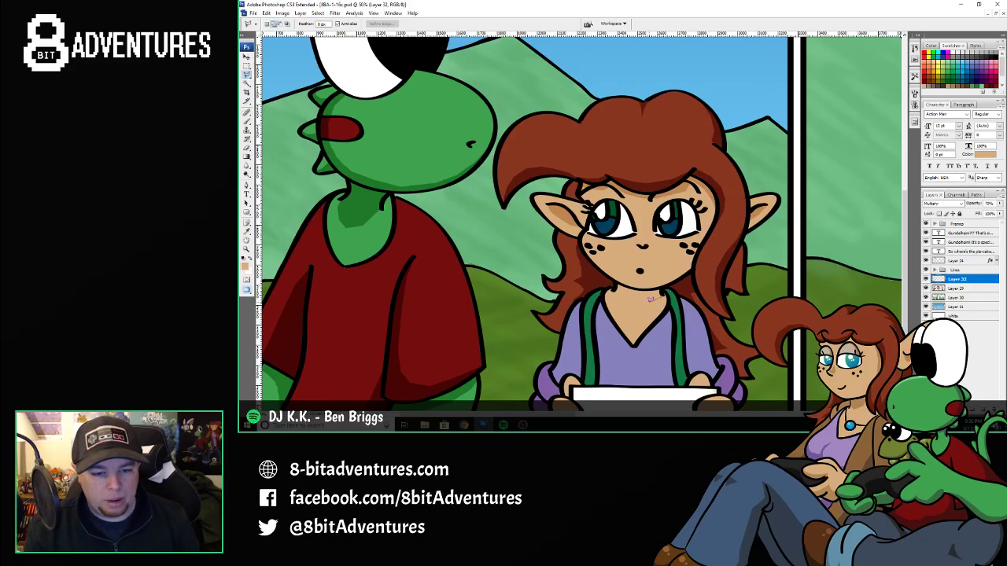
pyautogui.click(642, 304)
pyautogui.click(622, 300)
pyautogui.click(616, 292)
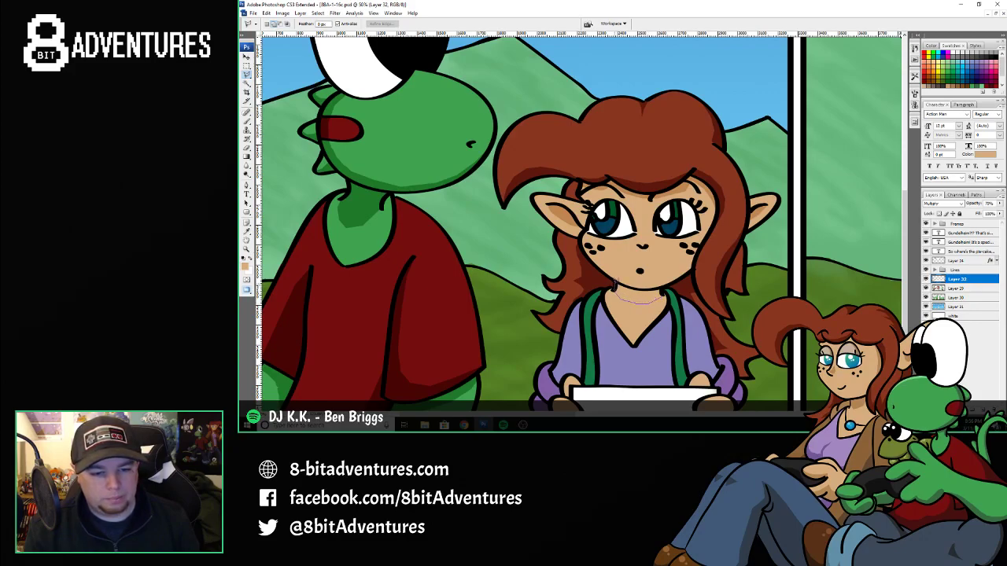
pyautogui.click(616, 283)
pyautogui.click(625, 286)
pyautogui.click(636, 290)
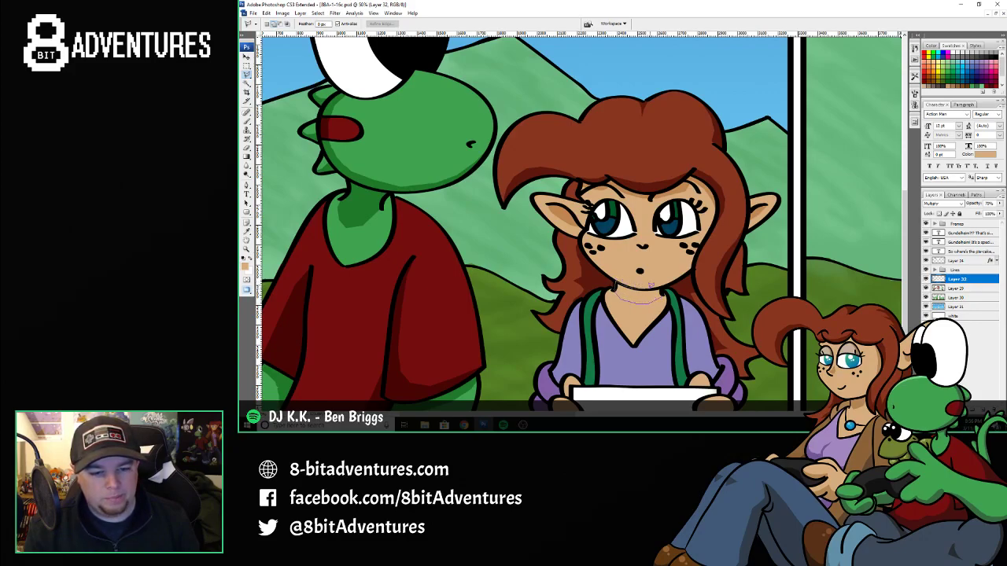
pyautogui.click(648, 290)
pyautogui.click(661, 288)
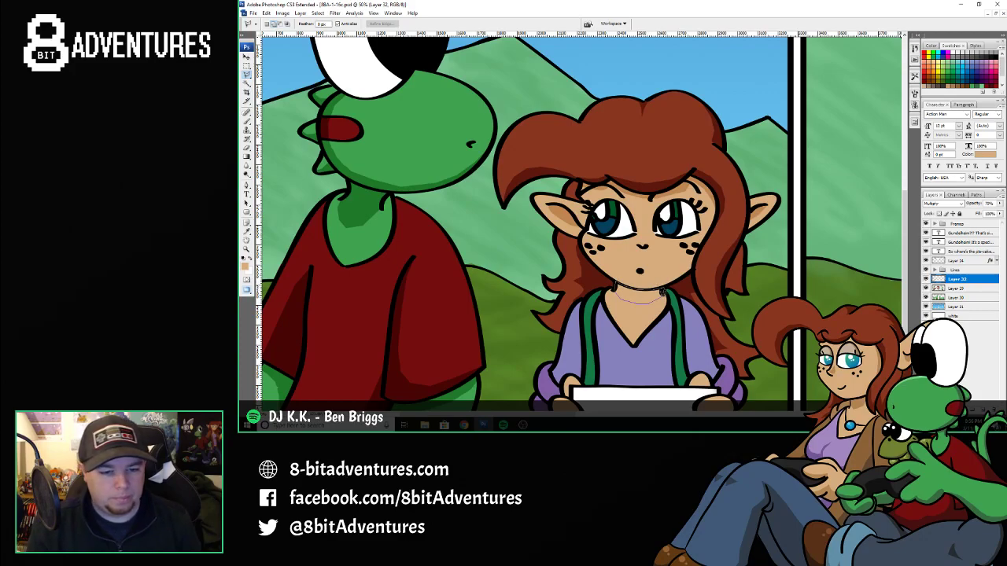
pyautogui.click(662, 294)
pyautogui.press('b')
pyautogui.moveTo(623, 299)
pyautogui.mouseDown()
pyautogui.moveTo(644, 300)
pyautogui.moveTo(620, 293)
pyautogui.moveTo(639, 292)
pyautogui.mouseUp()
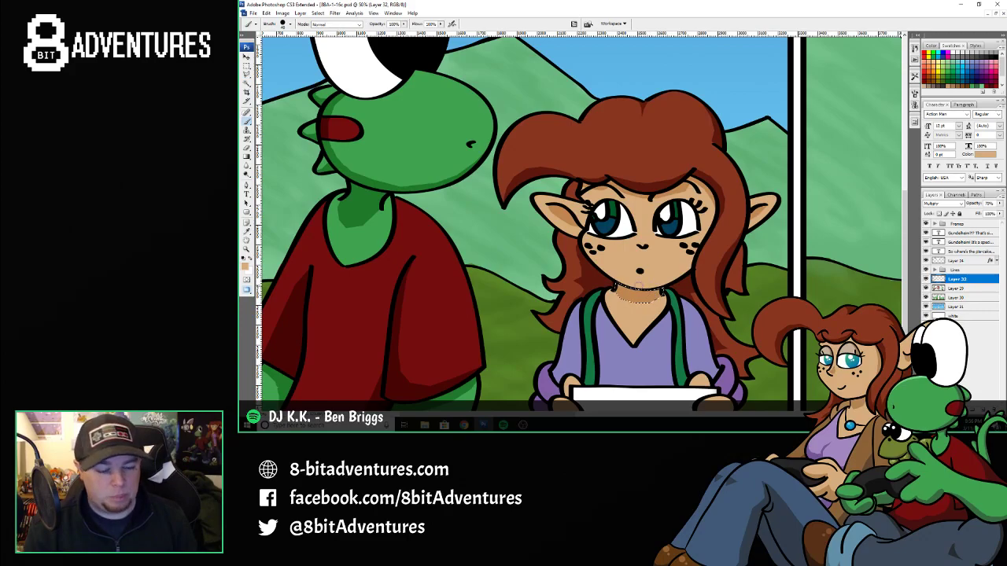
pyautogui.press('i')
pyautogui.click(639, 290)
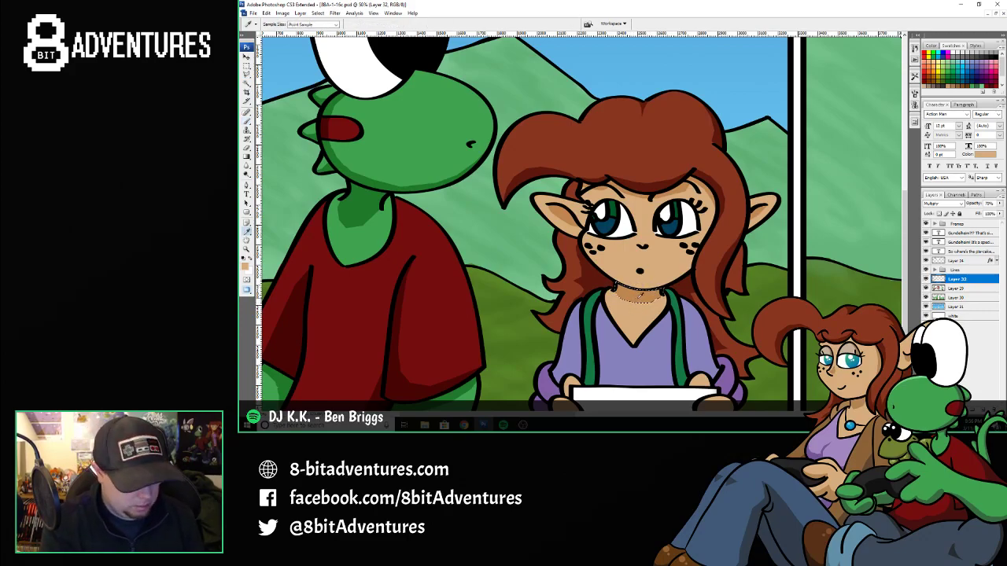
pyautogui.press('b')
pyautogui.hotkey('ctrl', 'd')
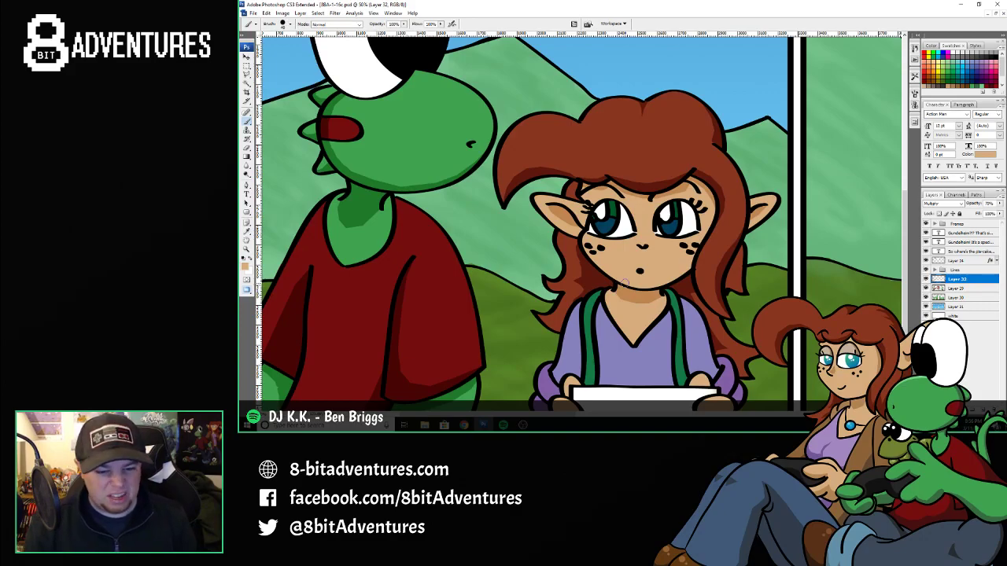
# - Lasso and paint a tan shadow along the lower edge of the top finger at the sign's right-hand edge, and clear the selection
pyautogui.scroll(-5, 625, 283)
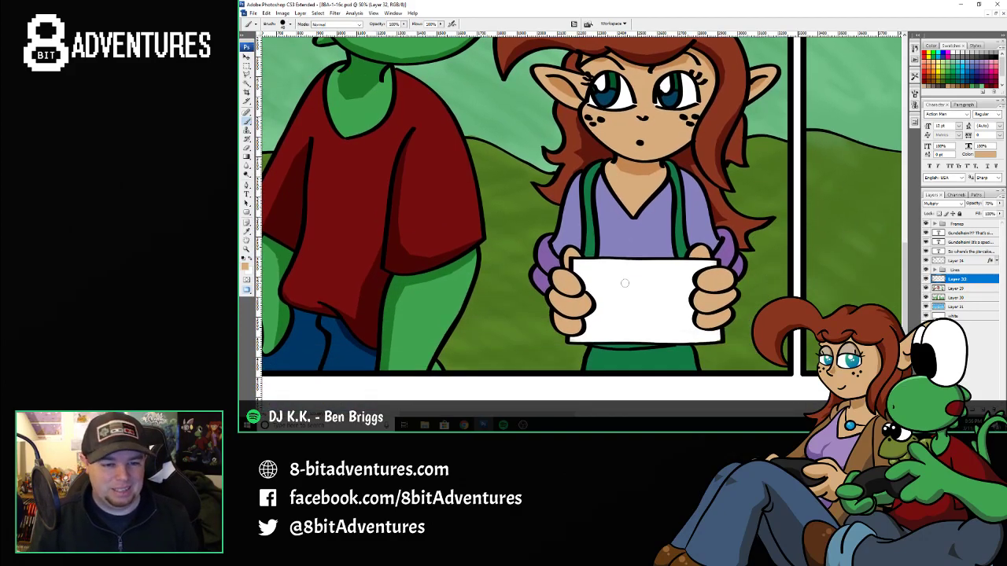
pyautogui.press('l')
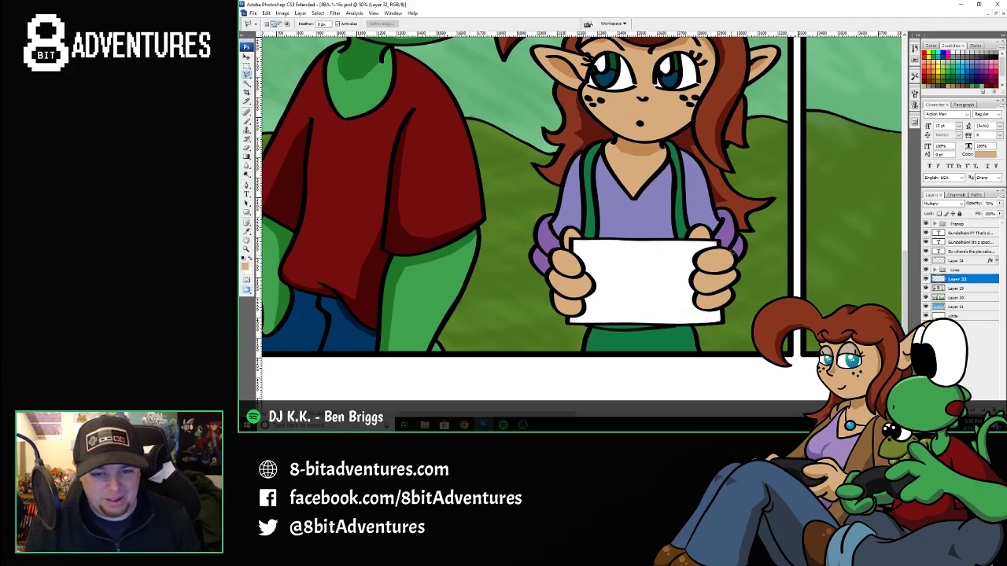
pyautogui.moveTo(735, 258)
pyautogui.mouseDown()
pyautogui.moveTo(693, 262)
pyautogui.moveTo(725, 273)
pyautogui.moveTo(737, 255)
pyautogui.mouseUp()
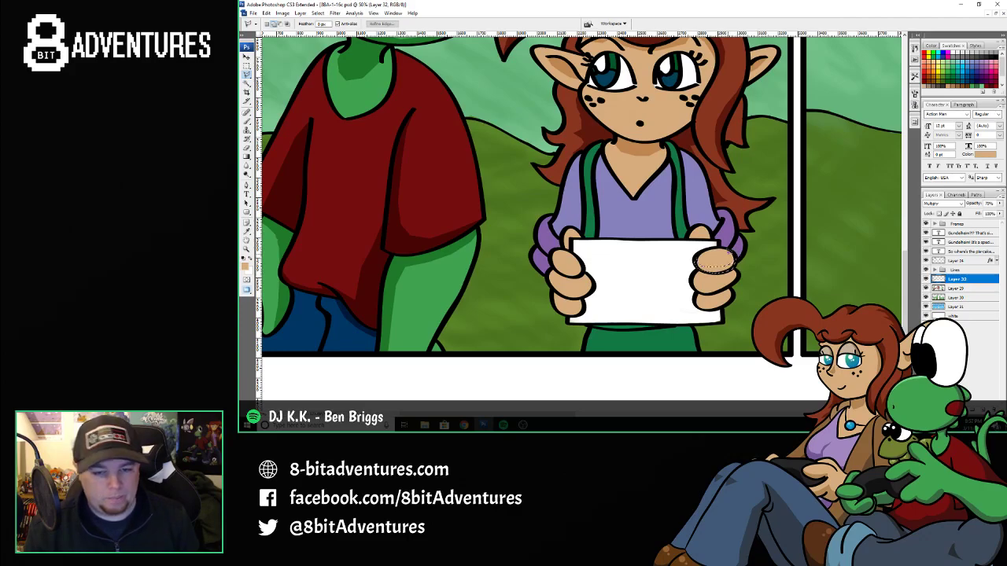
pyautogui.press('b')
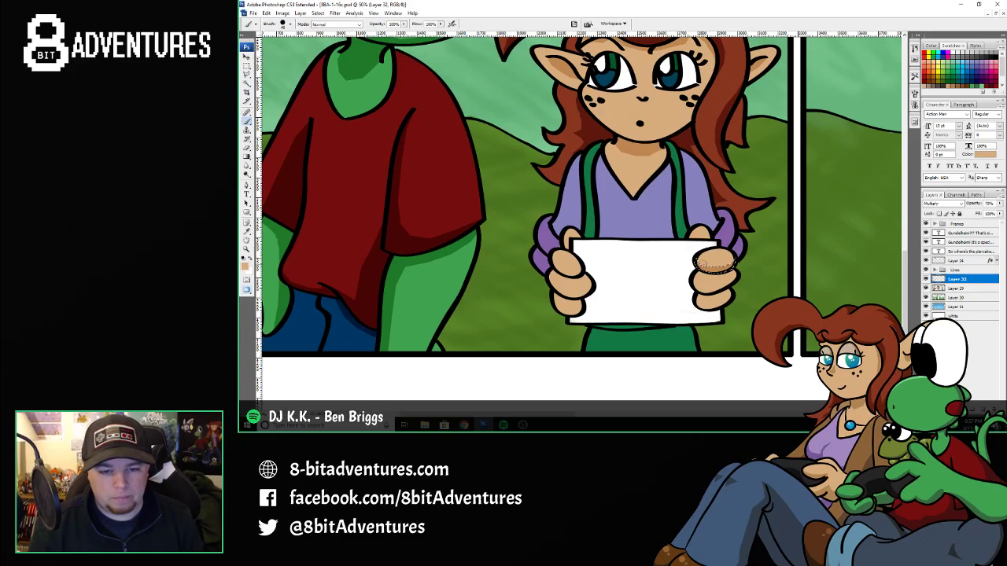
pyautogui.hotkey('ctrl', 'd')
# - Lasso and paint tan shadows on the middle and bottom fingers at the sign's right-hand edge
pyautogui.press('l')
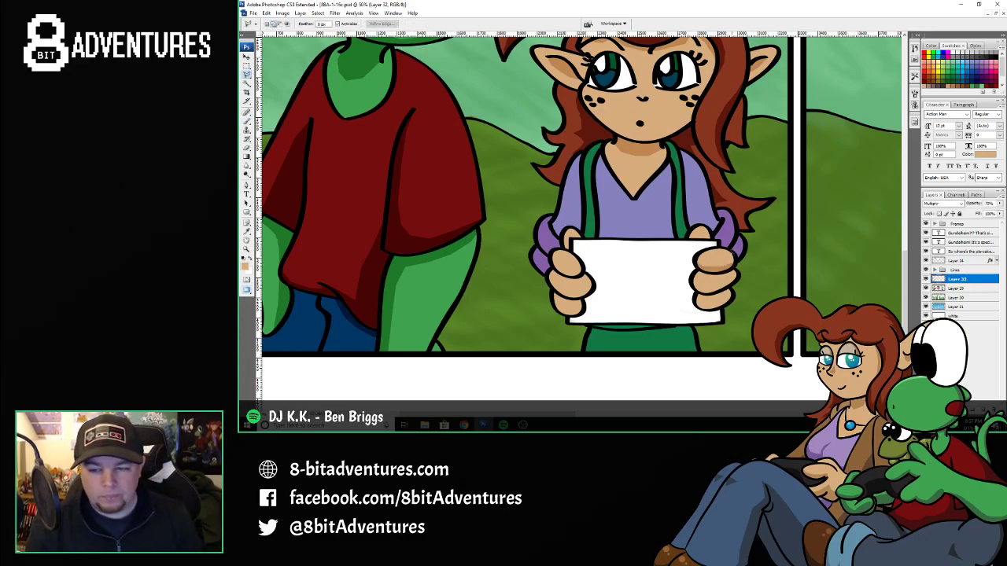
pyautogui.moveTo(733, 275)
pyautogui.mouseDown()
pyautogui.moveTo(694, 277)
pyautogui.moveTo(711, 287)
pyautogui.moveTo(698, 279)
pyautogui.moveTo(732, 275)
pyautogui.mouseUp()
pyautogui.press('b')
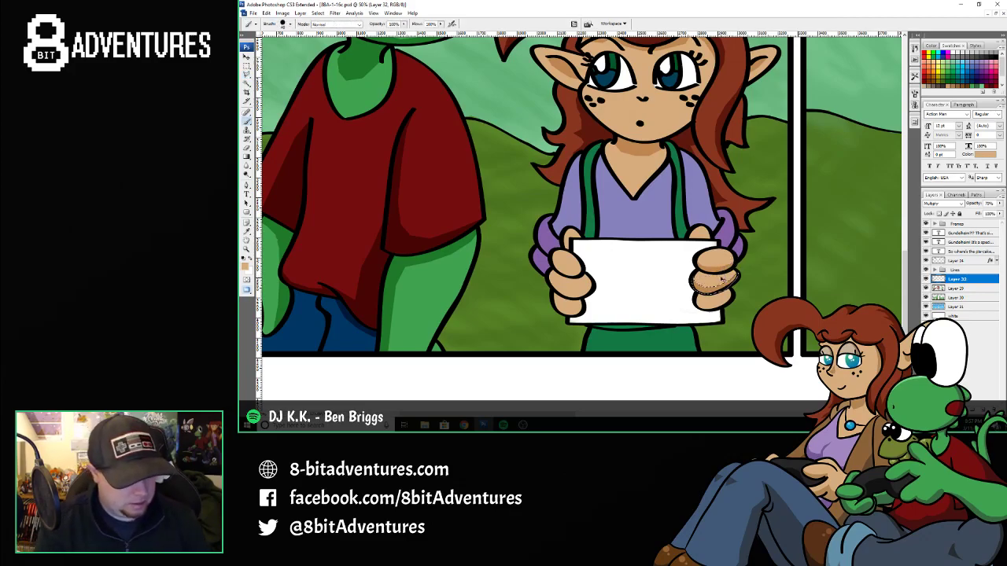
pyautogui.press('l')
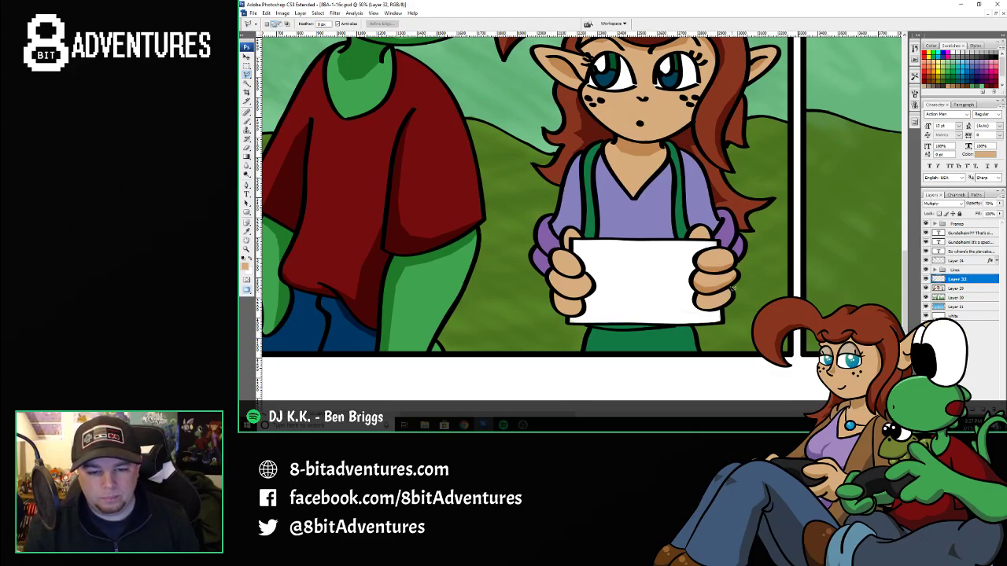
pyautogui.moveTo(730, 292)
pyautogui.mouseDown()
pyautogui.moveTo(716, 304)
pyautogui.moveTo(694, 292)
pyautogui.moveTo(719, 306)
pyautogui.moveTo(730, 293)
pyautogui.moveTo(701, 303)
pyautogui.mouseUp()
pyautogui.press('b')
# - Lasso and paint tan shadows on the top and middle fingers at the sign's left-hand edge
pyautogui.press('l')
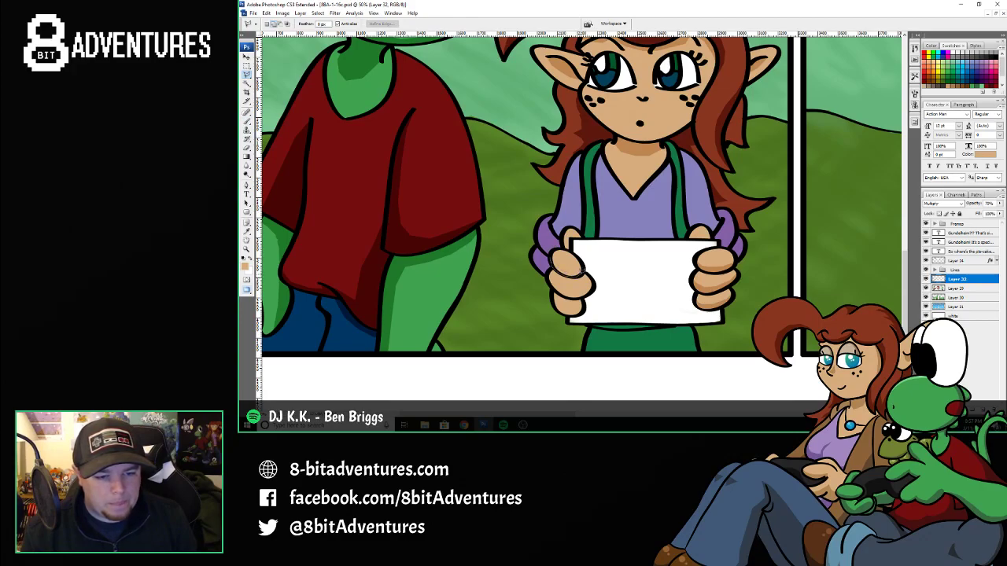
pyautogui.moveTo(577, 268); pyautogui.dragTo(557, 259)
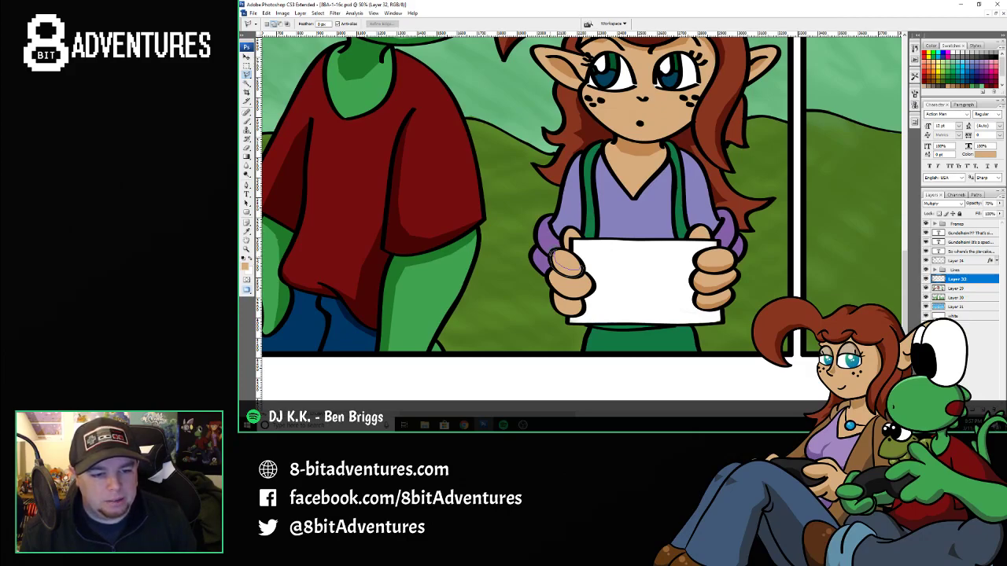
pyautogui.moveTo(553, 253); pyautogui.dragTo(550, 258)
pyautogui.press('b')
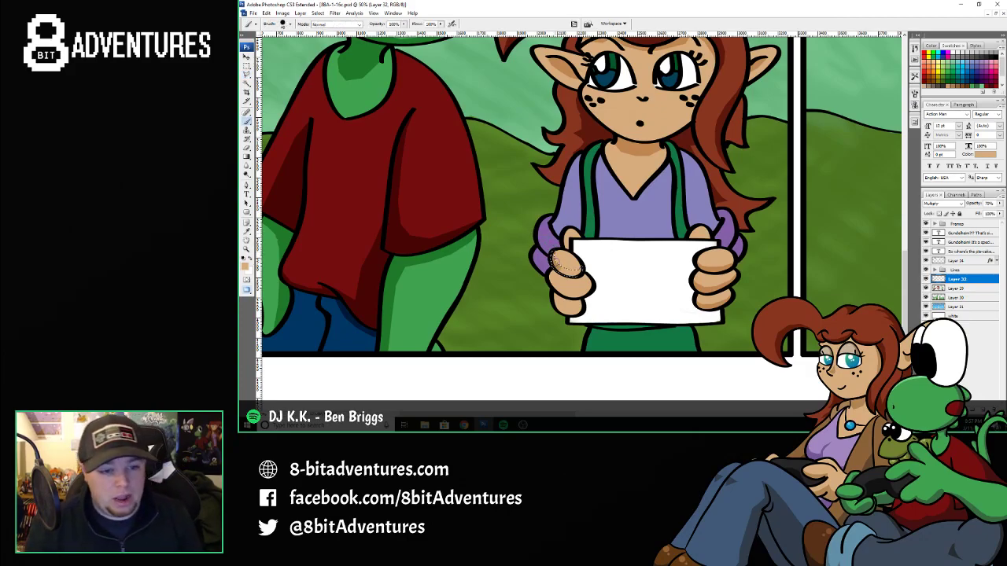
pyautogui.press('l')
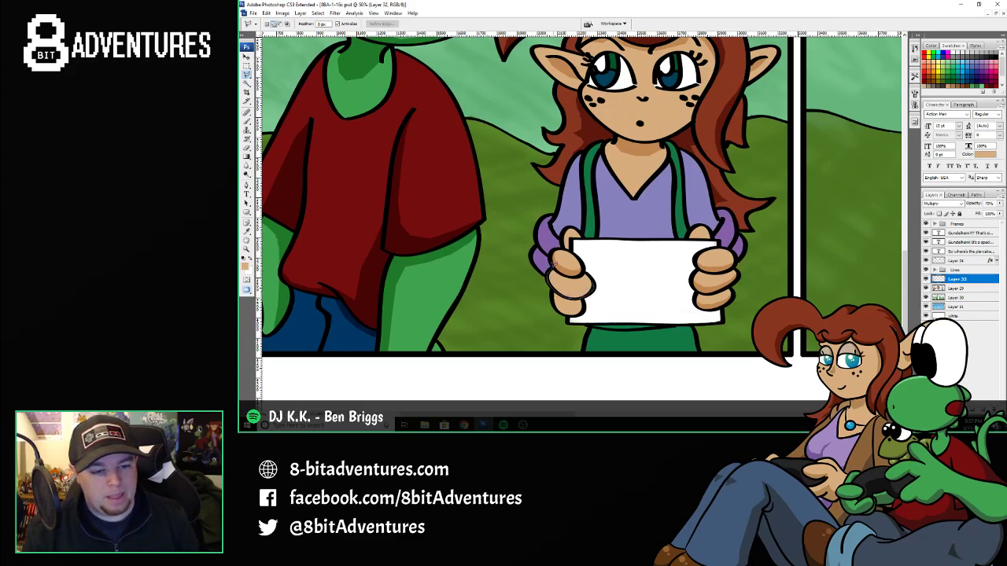
pyautogui.moveTo(565, 286)
pyautogui.mouseDown()
pyautogui.moveTo(589, 288)
pyautogui.moveTo(574, 296)
pyautogui.moveTo(549, 273)
pyautogui.moveTo(573, 296)
pyautogui.mouseUp()
pyautogui.press('b')
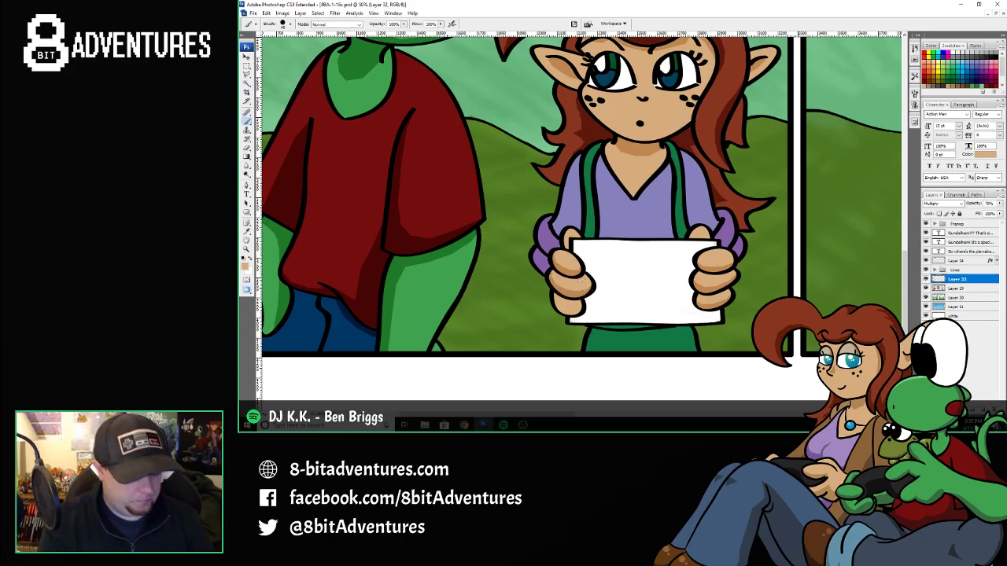
# - Lasso and paint a tan shadow on the bottom finger at the sign's left-hand edge
pyautogui.press('l')
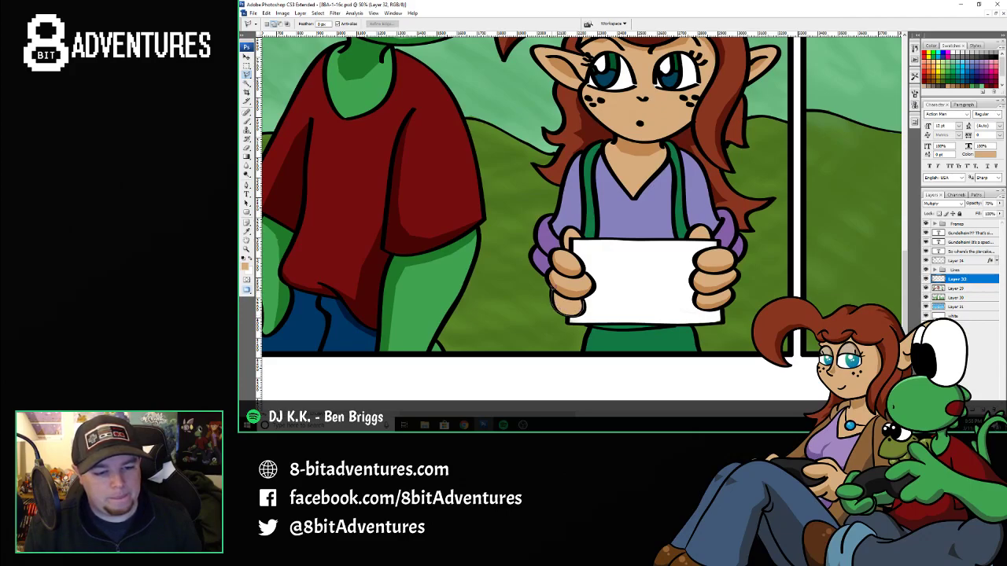
pyautogui.moveTo(560, 297); pyautogui.dragTo(578, 306)
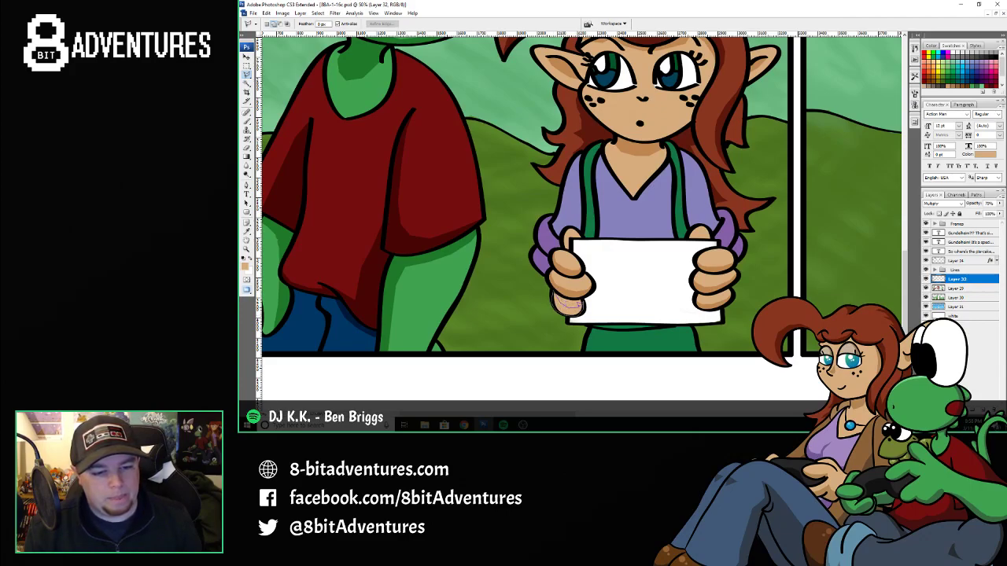
pyautogui.press('b')
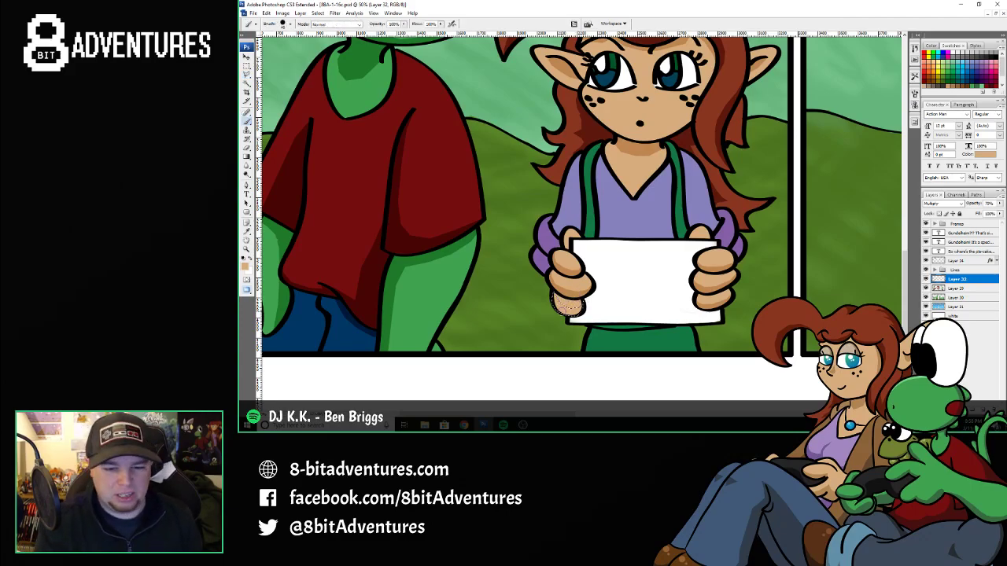
pyautogui.moveTo(568, 297)
pyautogui.mouseDown()
pyautogui.moveTo(556, 303)
pyautogui.moveTo(578, 309)
pyautogui.mouseUp()
# - Lasso and paint tan shadows on both of the girl's thumbs above the sign's upper edge
pyautogui.press('l')
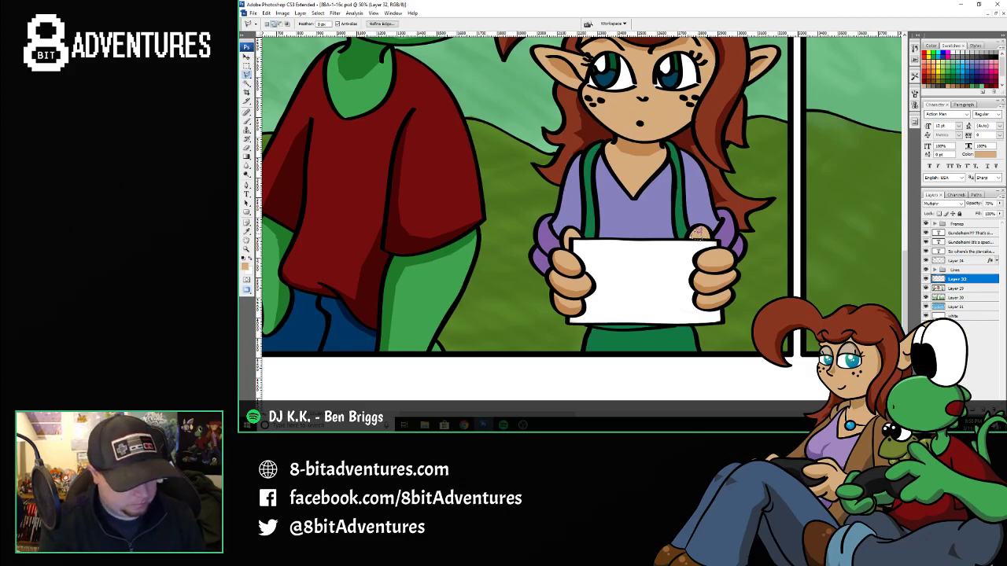
pyautogui.press('b')
pyautogui.press('l')
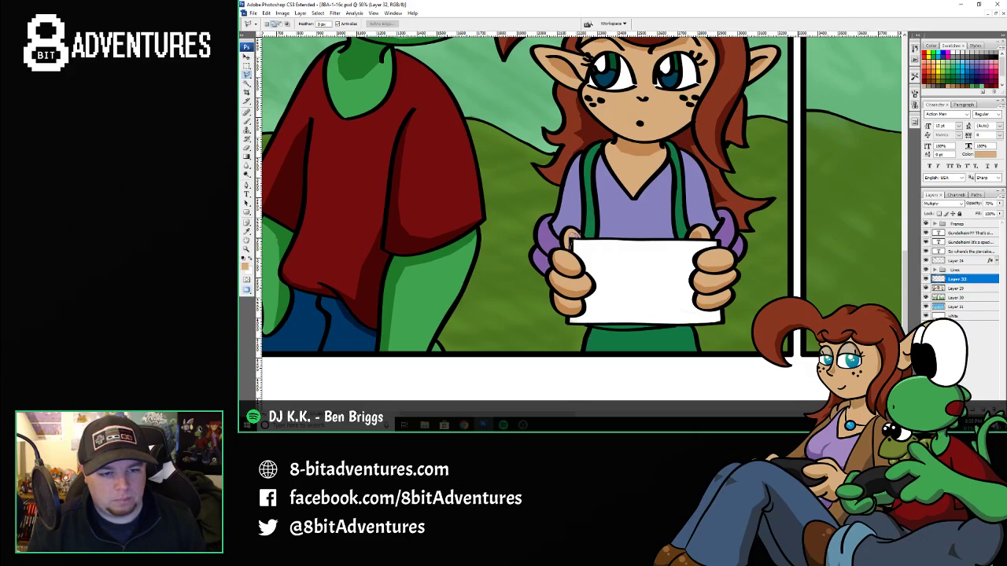
pyautogui.press('b')
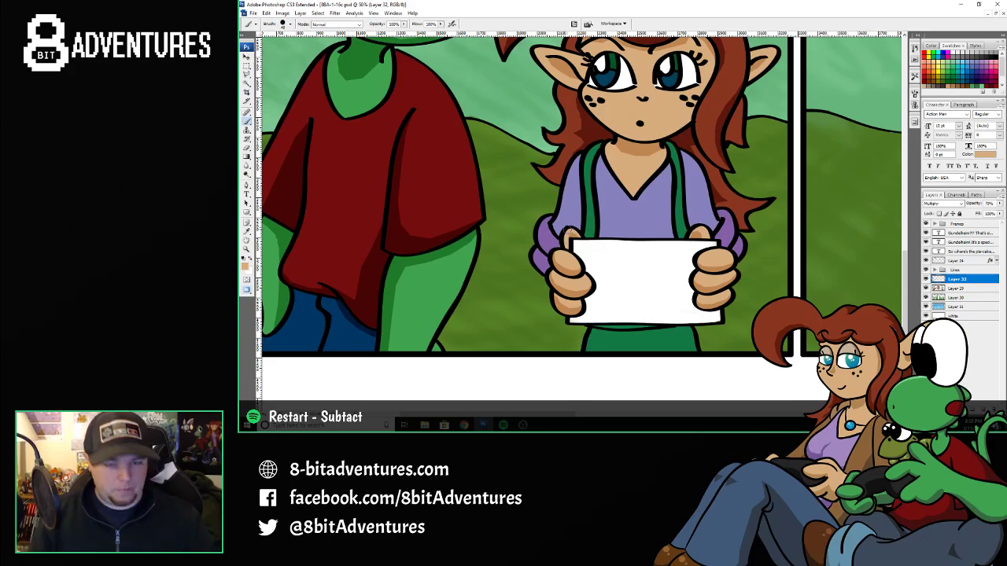
# - Sample the girl's lavender shirt colour, then lasso and paint a shadow along the outer edge of her right-hand sleeve in the first panel
pyautogui.scroll(1, 637, 231)
pyautogui.keyDown('alt'); pyautogui.click(700, 198); pyautogui.keyUp('alt')
pyautogui.press('l')
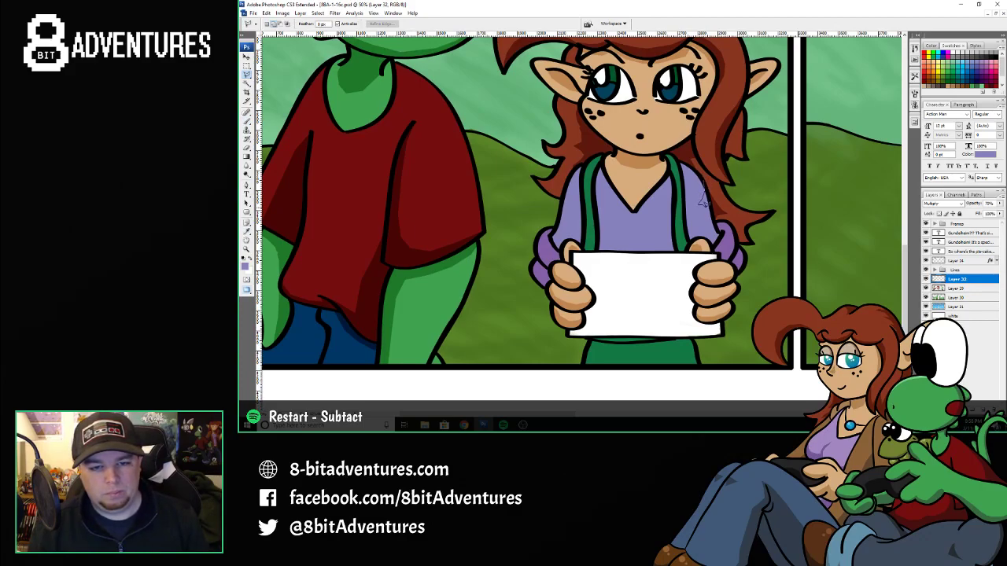
pyautogui.moveTo(704, 203); pyautogui.dragTo(716, 234)
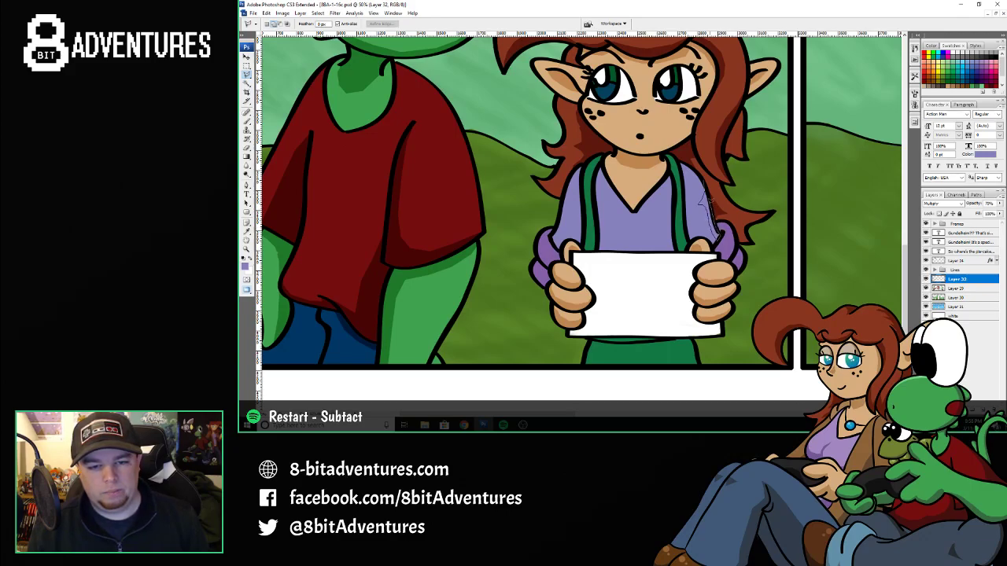
pyautogui.moveTo(708, 198)
pyautogui.mouseDown()
pyautogui.moveTo(703, 174)
pyautogui.moveTo(714, 236)
pyautogui.moveTo(702, 202)
pyautogui.mouseUp()
pyautogui.press('b')
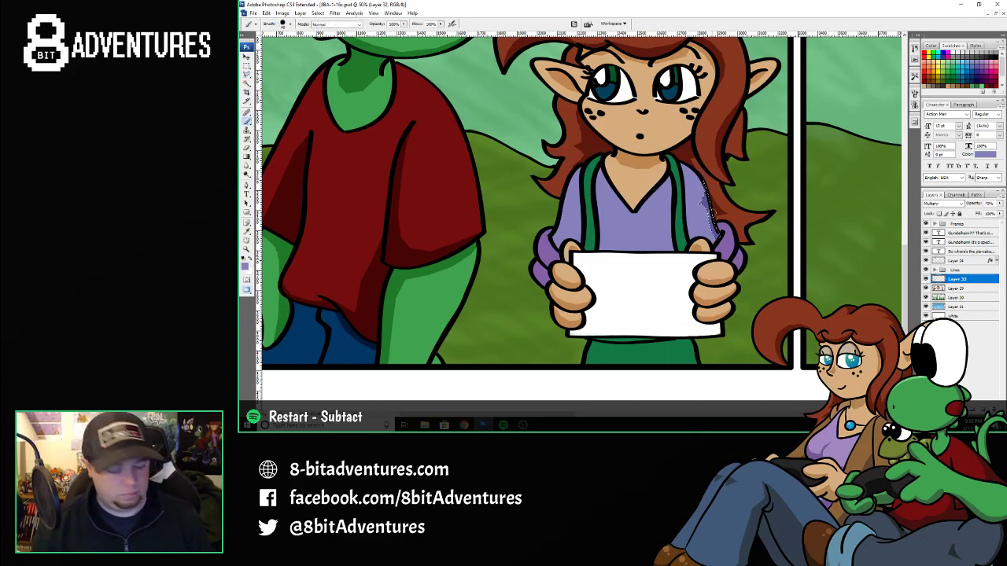
pyautogui.hotkey('ctrl', 'd')
# - Lasso and paint a lavender shadow along the outer edge of the girl's left-hand sleeve
pyautogui.press('l')
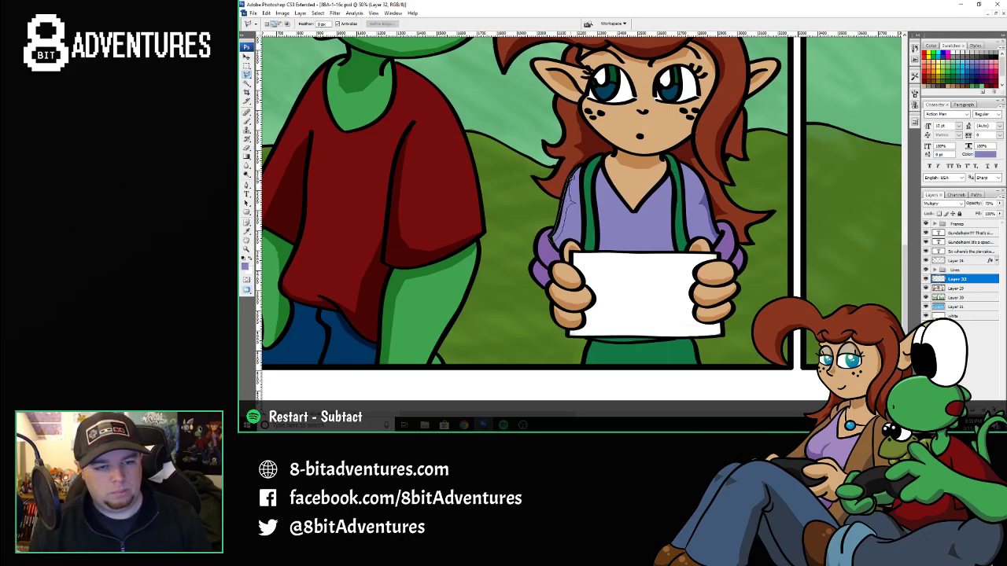
pyautogui.click(577, 166)
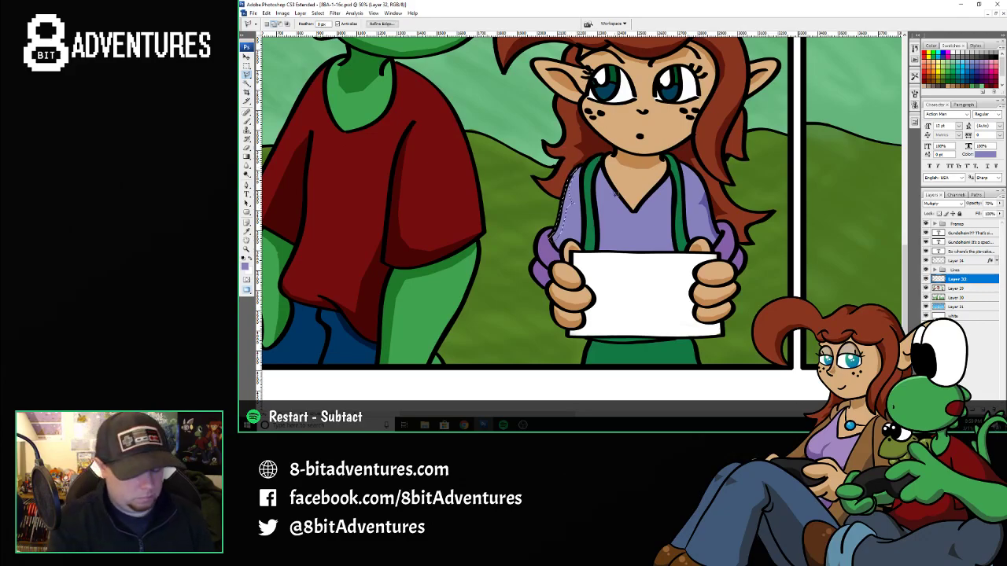
pyautogui.press('b')
pyautogui.moveTo(571, 174)
pyautogui.mouseDown()
pyautogui.moveTo(553, 236)
pyautogui.moveTo(567, 197)
pyautogui.mouseUp()
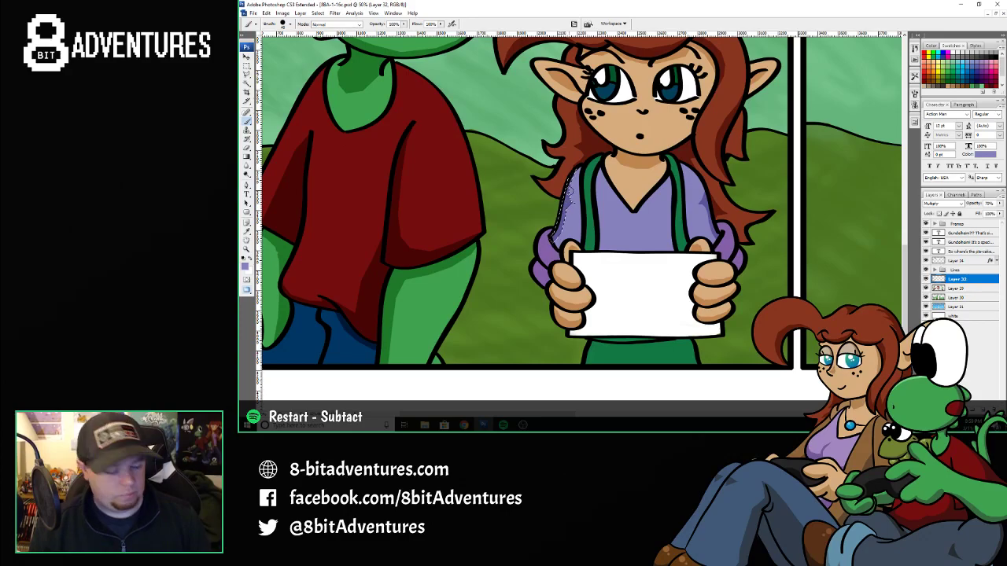
pyautogui.hotkey('ctrl', 'd')
# - Lasso and paint lavender shadows on the girl's shirt along the inner edges of both suspender straps
pyautogui.press('l')
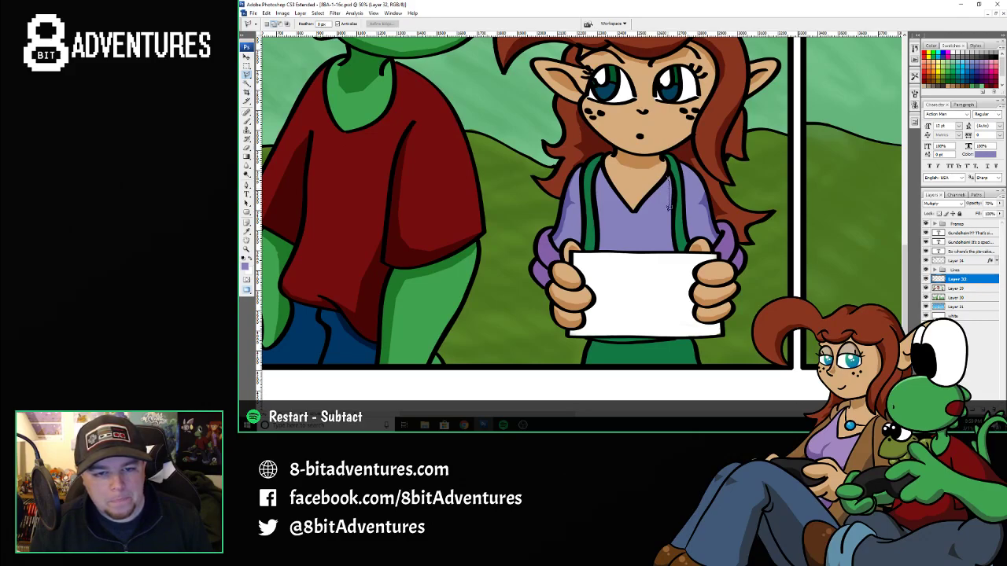
pyautogui.moveTo(669, 207)
pyautogui.mouseDown()
pyautogui.moveTo(675, 251)
pyautogui.moveTo(674, 181)
pyautogui.mouseUp()
pyautogui.press('b')
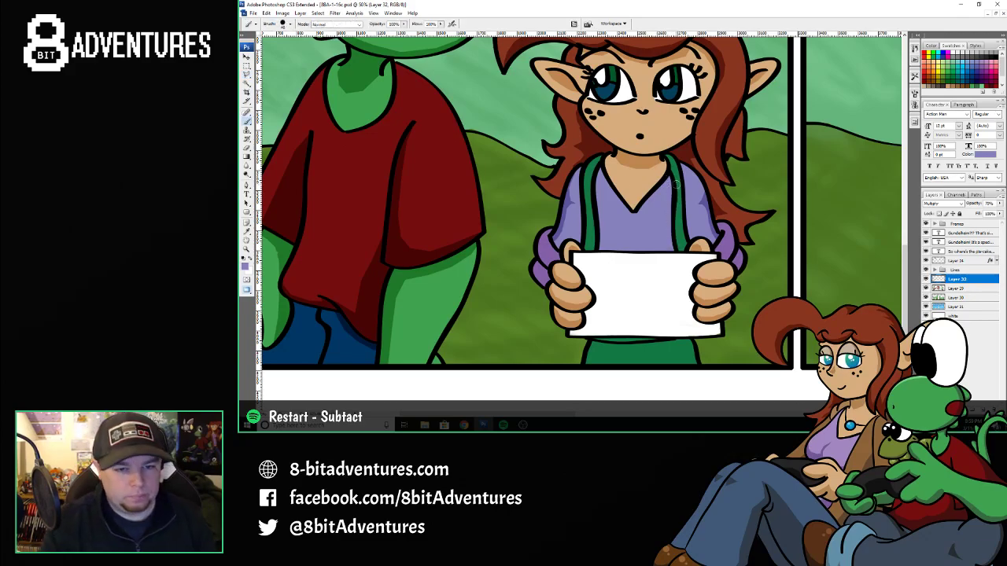
pyautogui.moveTo(668, 178); pyautogui.dragTo(671, 245)
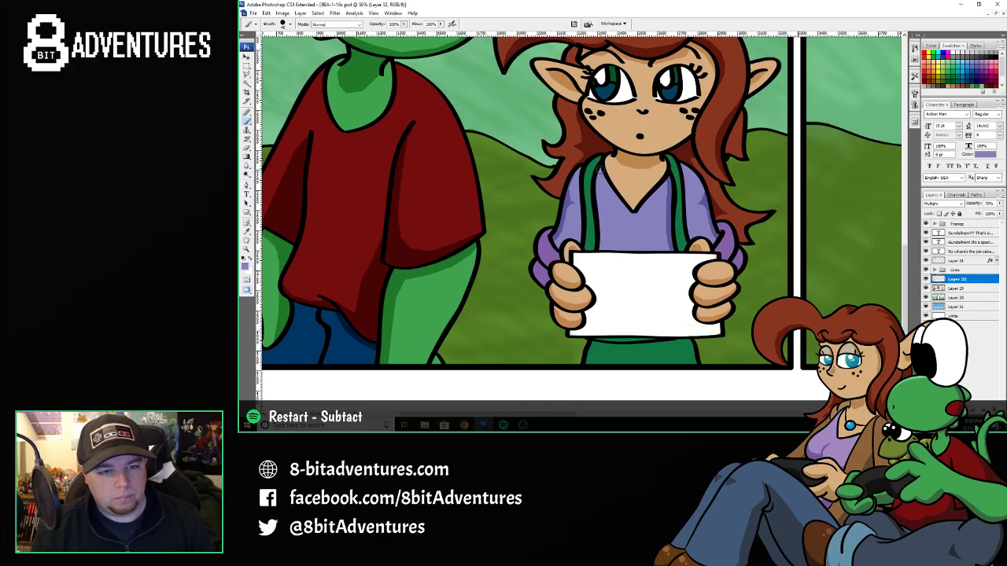
pyautogui.moveTo(601, 169); pyautogui.dragTo(601, 250)
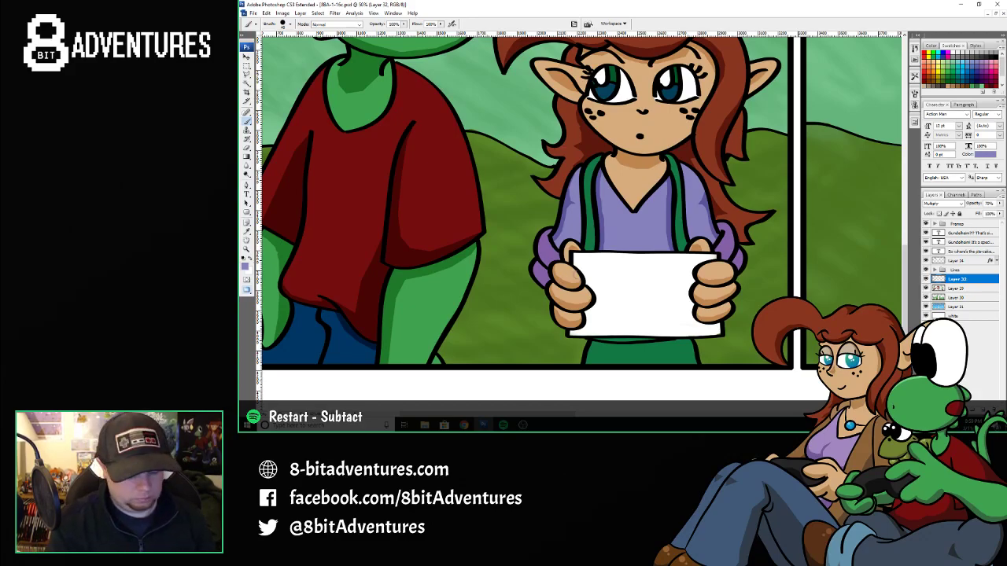
# - Sample the girl's green clothing colour, then lasso and paint a shadow band directly beneath the sign
pyautogui.press('i')
pyautogui.click(654, 351)
pyautogui.press('l')
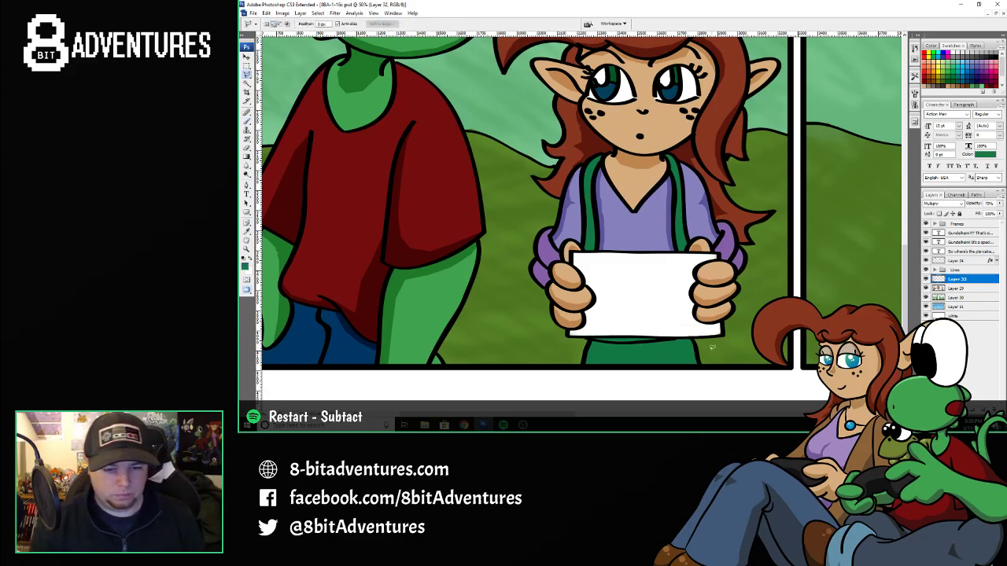
pyautogui.click(694, 340)
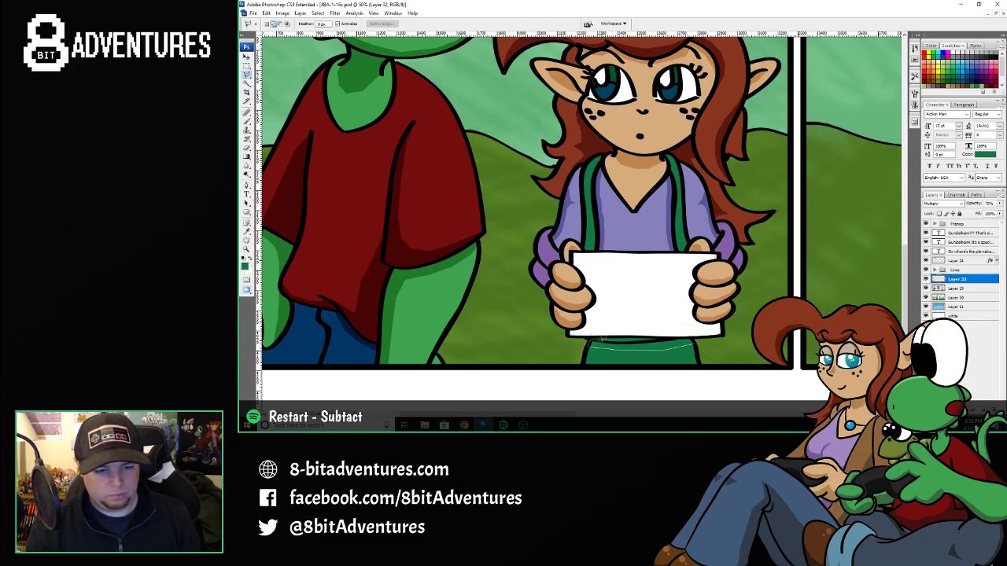
pyautogui.click(638, 341)
pyautogui.click(672, 337)
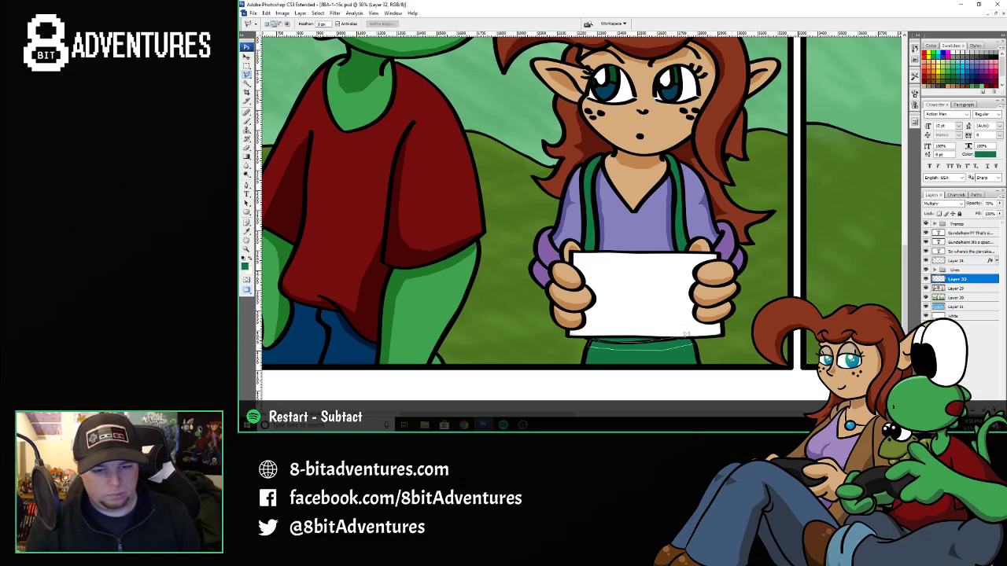
pyautogui.doubleClick(696, 339)
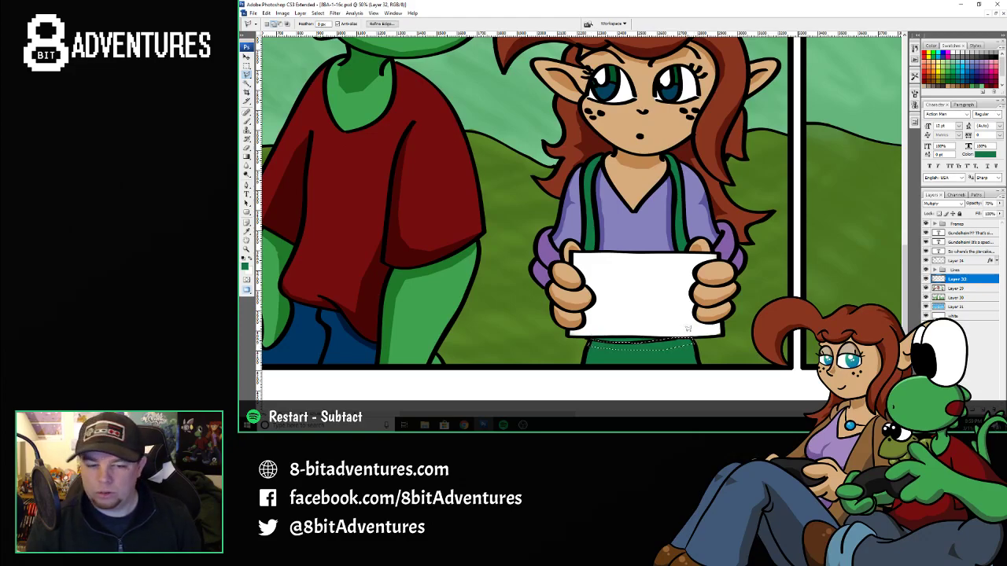
pyautogui.press('b')
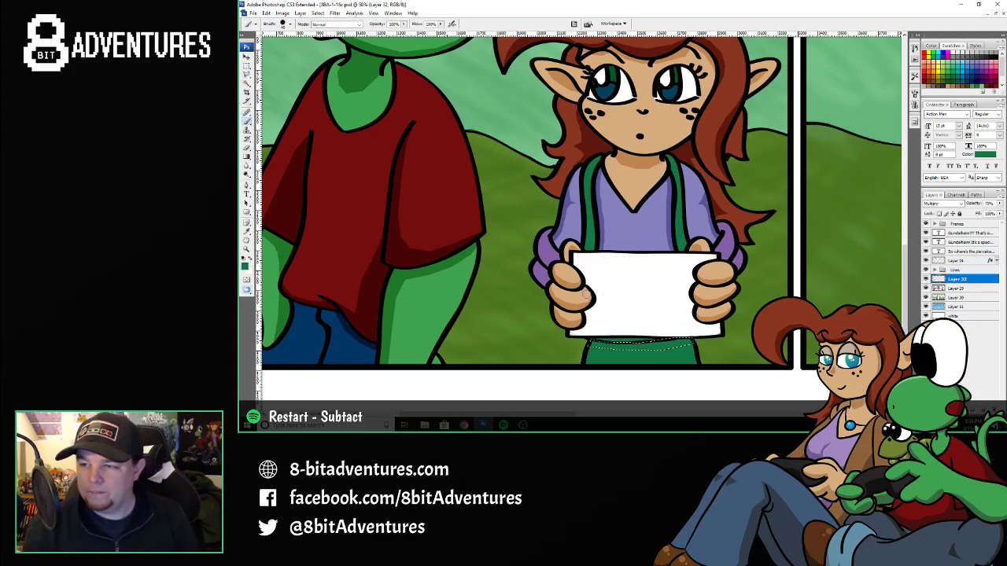
pyautogui.moveTo(588, 345); pyautogui.dragTo(689, 343)
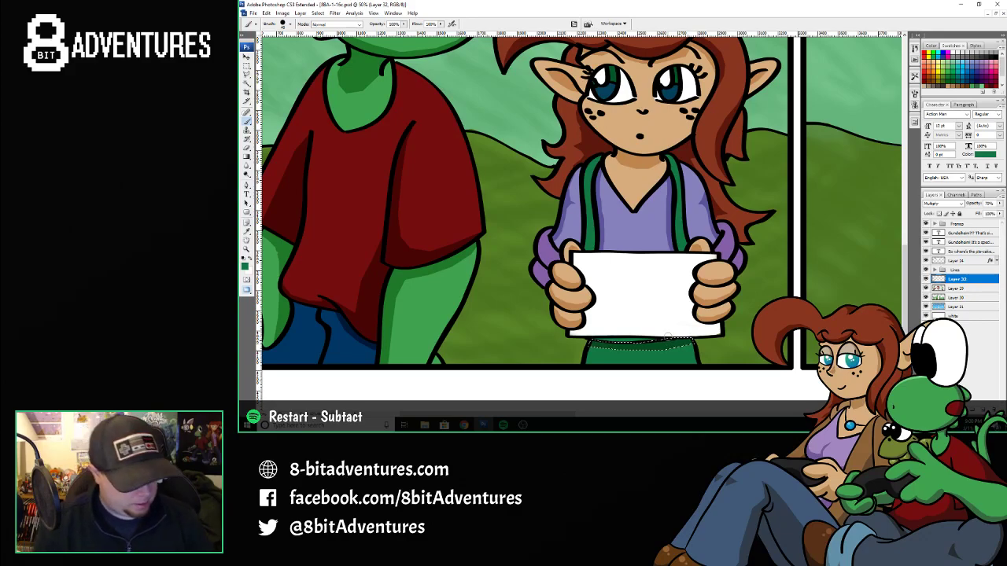
pyautogui.hotkey('ctrl', 'd')
# - Lasso and paint green shadows along the girl's suspender straps
pyautogui.press('l')
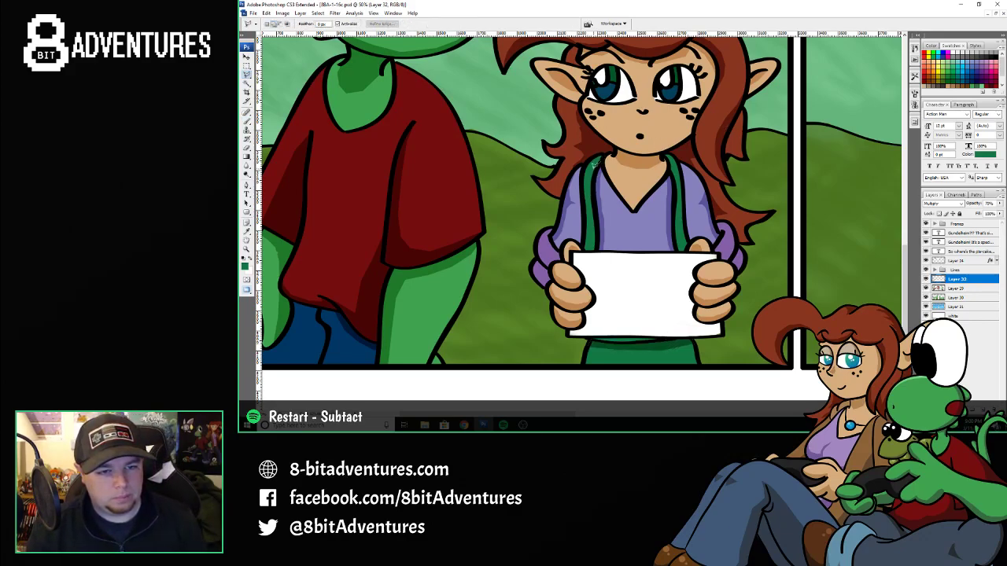
pyautogui.moveTo(590, 181)
pyautogui.mouseDown()
pyautogui.moveTo(593, 244)
pyautogui.moveTo(596, 158)
pyautogui.moveTo(593, 244)
pyautogui.moveTo(595, 172)
pyautogui.moveTo(593, 228)
pyautogui.mouseUp()
pyautogui.press('b')
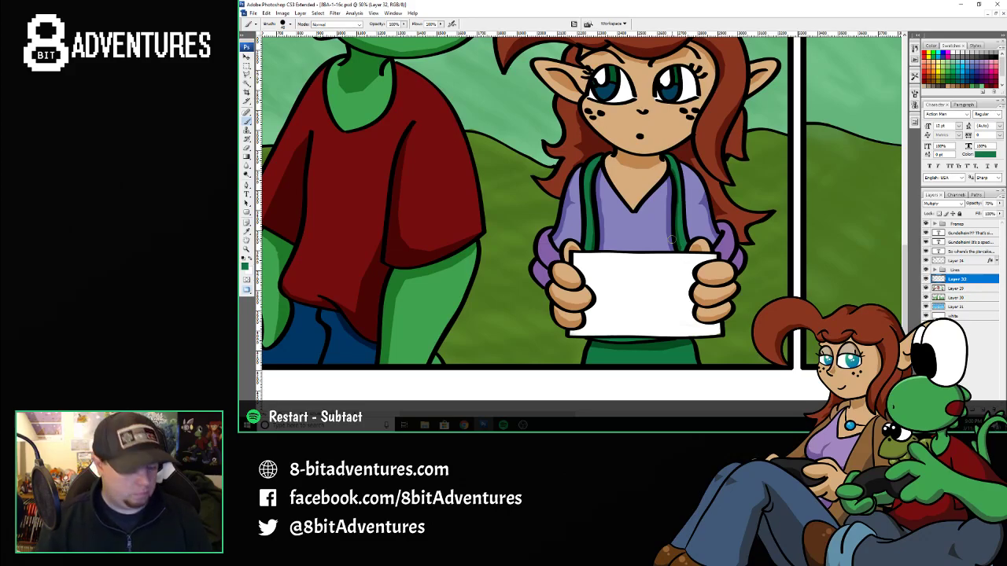
# - Sample the purple cuff colour, then lasso and paint shadows on the upper folds of both of the girl's rolled cuffs
pyautogui.press('i')
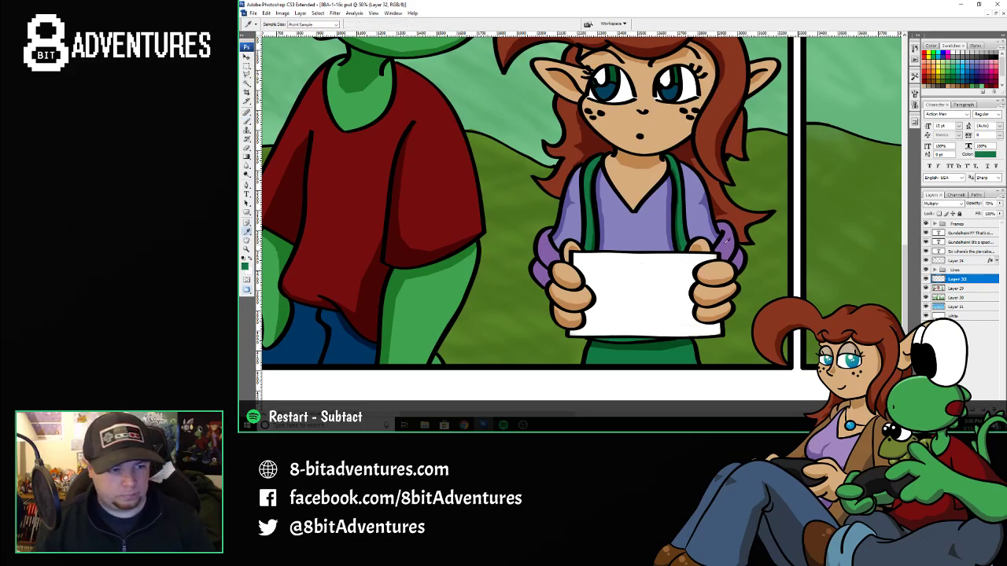
pyautogui.click(727, 241)
pyautogui.press('l')
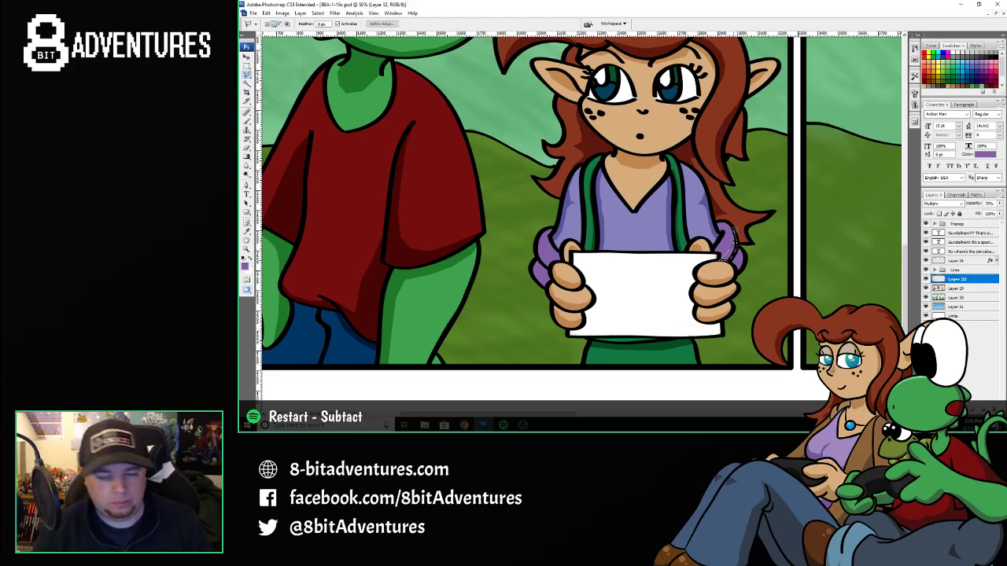
pyautogui.press('b')
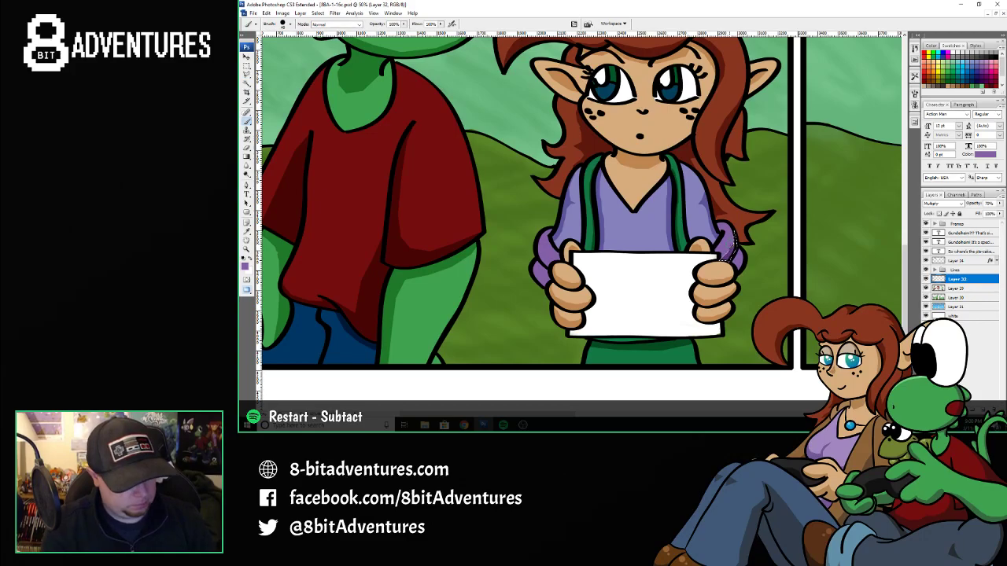
pyautogui.press('l')
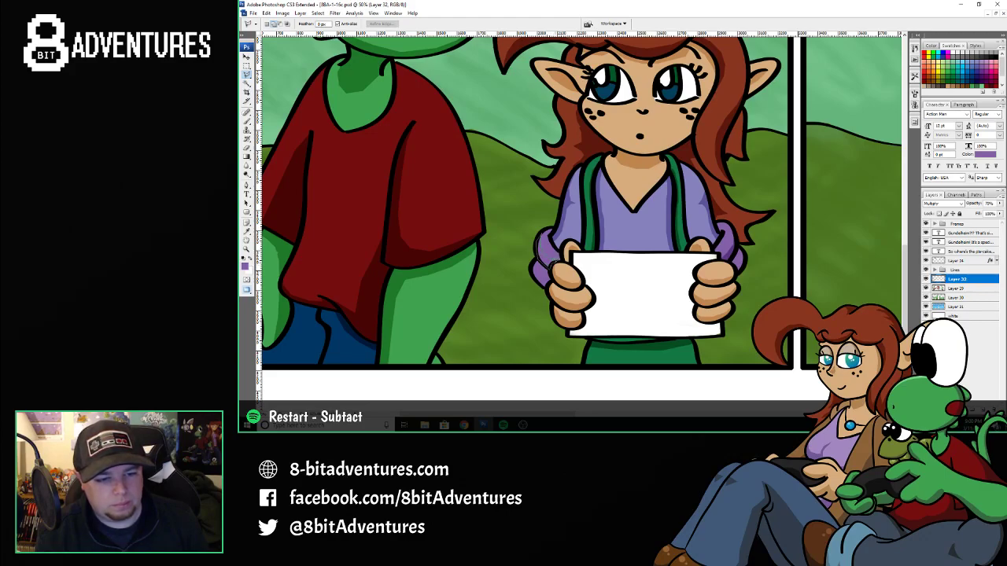
pyautogui.press('b')
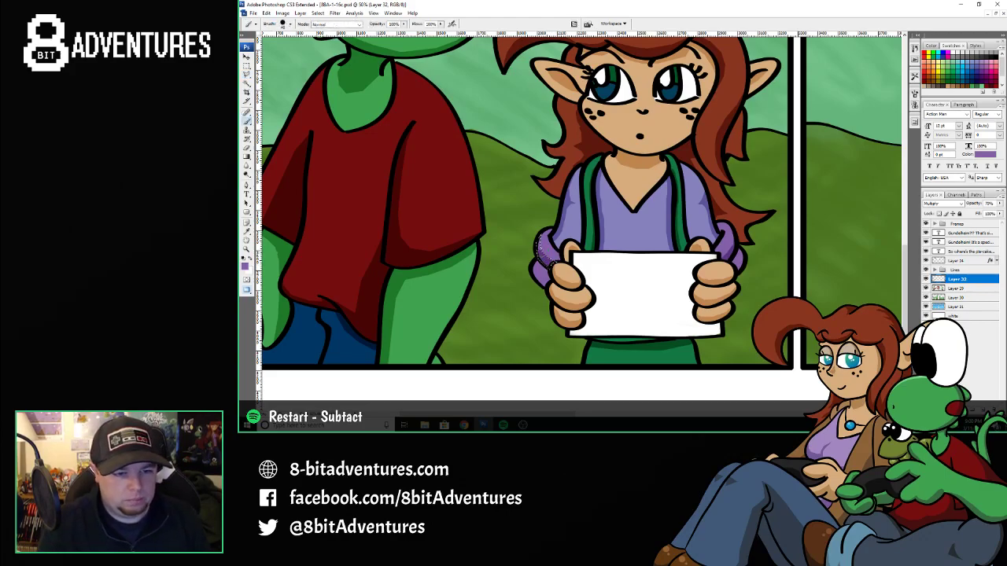
pyautogui.moveTo(553, 265); pyautogui.dragTo(536, 240)
pyautogui.hotkey('ctrl', 'd')
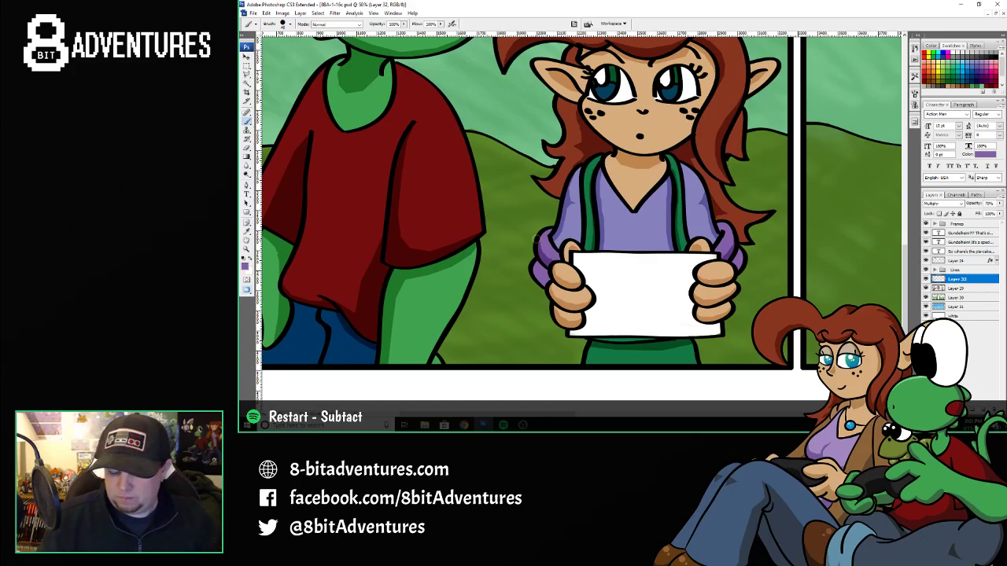
# - Lasso and paint purple shadows on the lower folds of both of the girl's rolled cuffs
pyautogui.press('l')
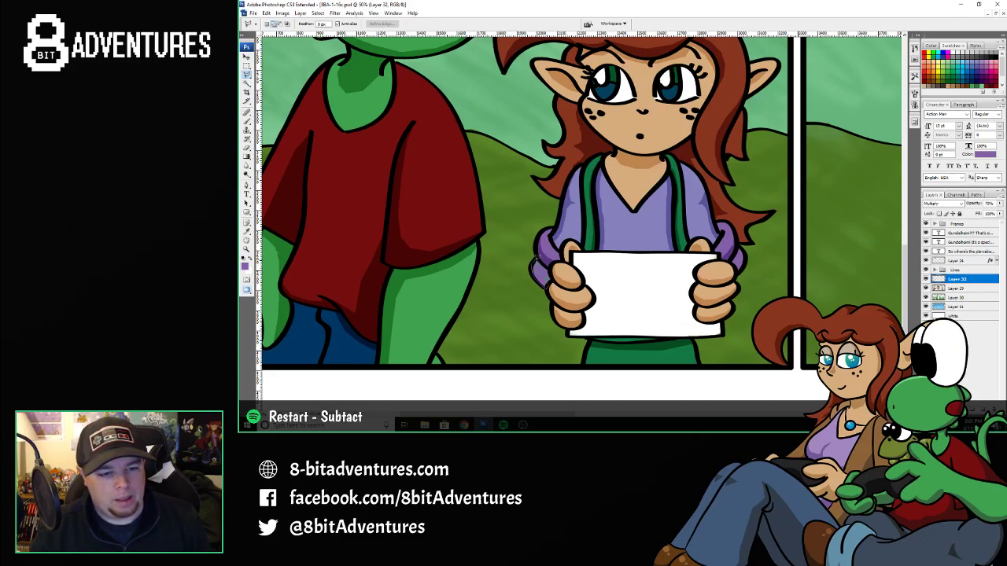
pyautogui.press('b')
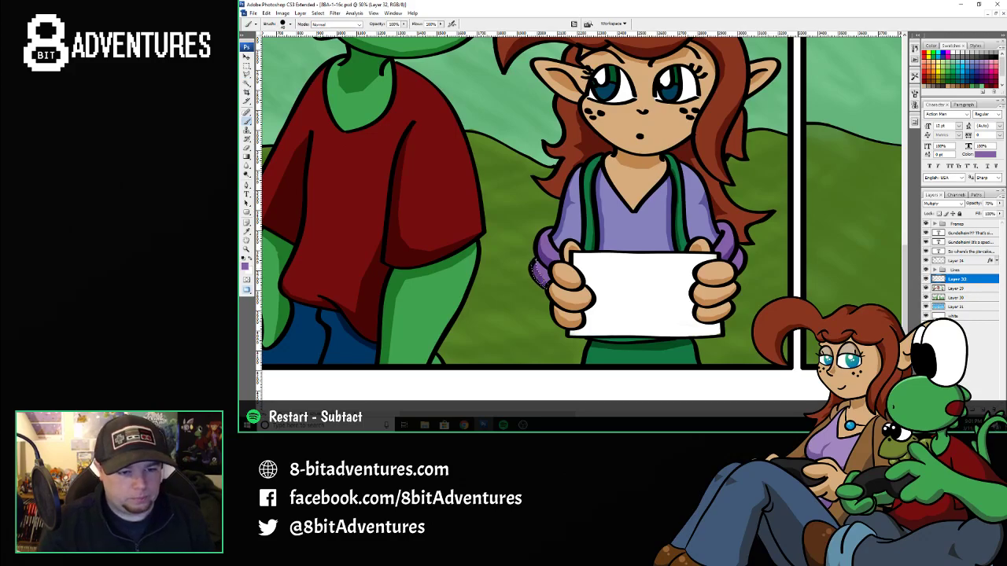
pyautogui.press('l')
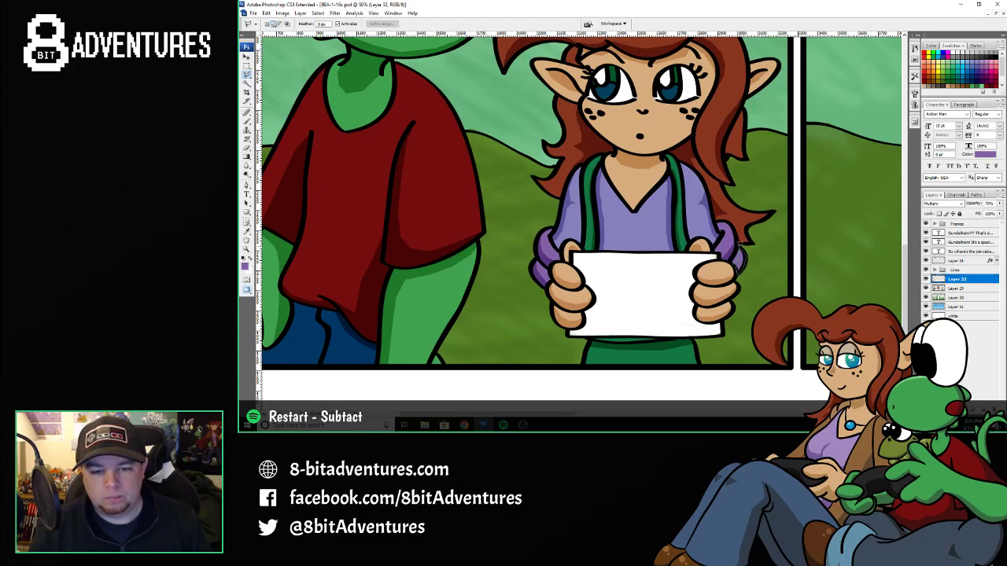
pyautogui.press('b')
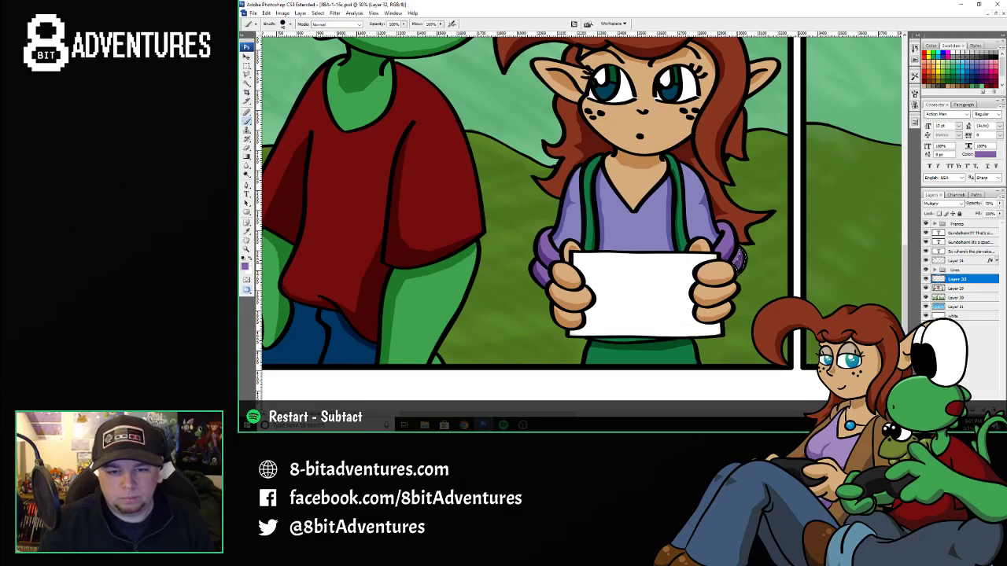
# - Add a new layer above the shadow layer and set its blend mode to Screen
pyautogui.press('z')
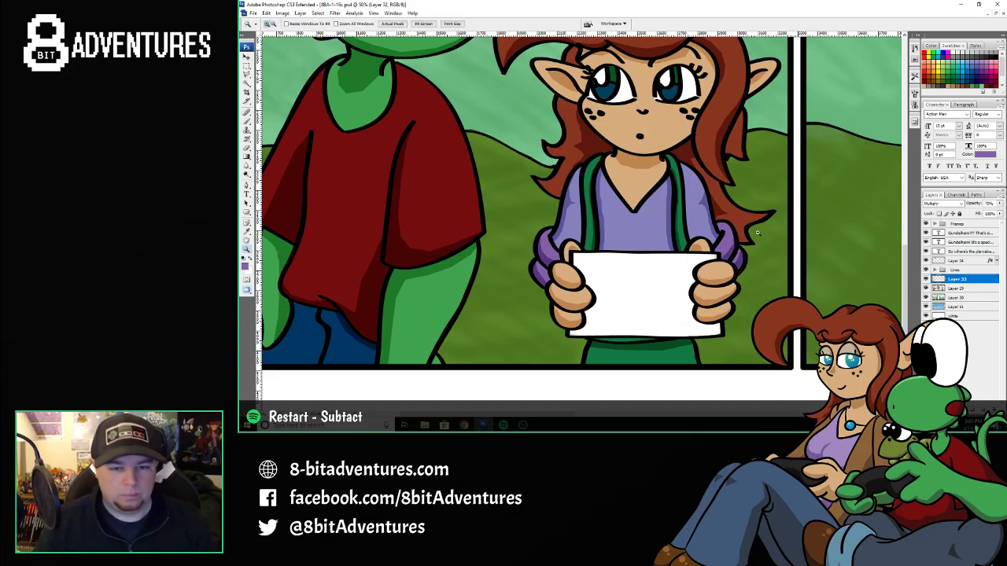
pyautogui.keyDown('alt'); pyautogui.click(549, 185); pyautogui.keyUp('alt')
pyautogui.keyDown('alt'); pyautogui.click(534, 243); pyautogui.keyUp('alt')
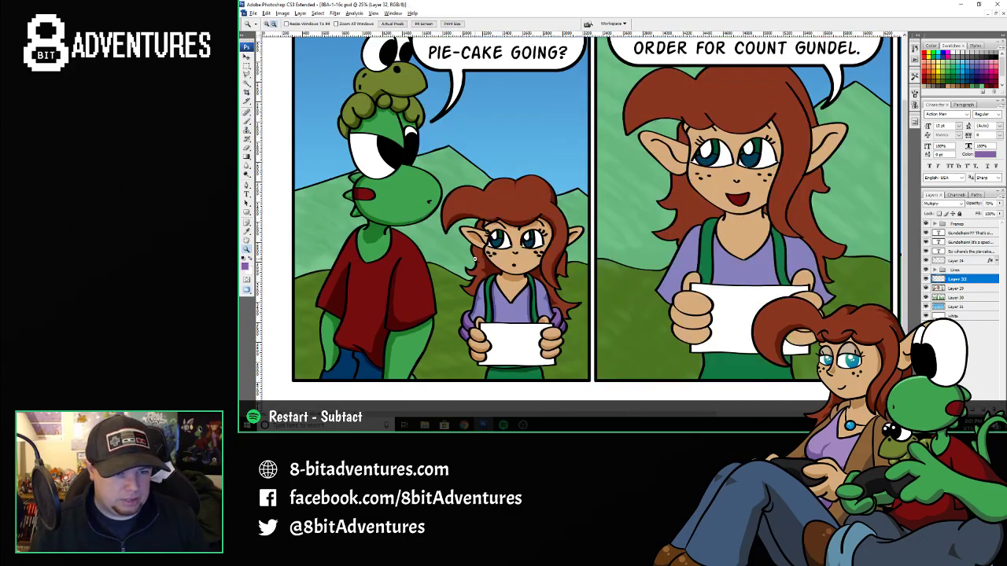
pyautogui.keyDown('alt'); pyautogui.click(408, 218); pyautogui.keyUp('alt')
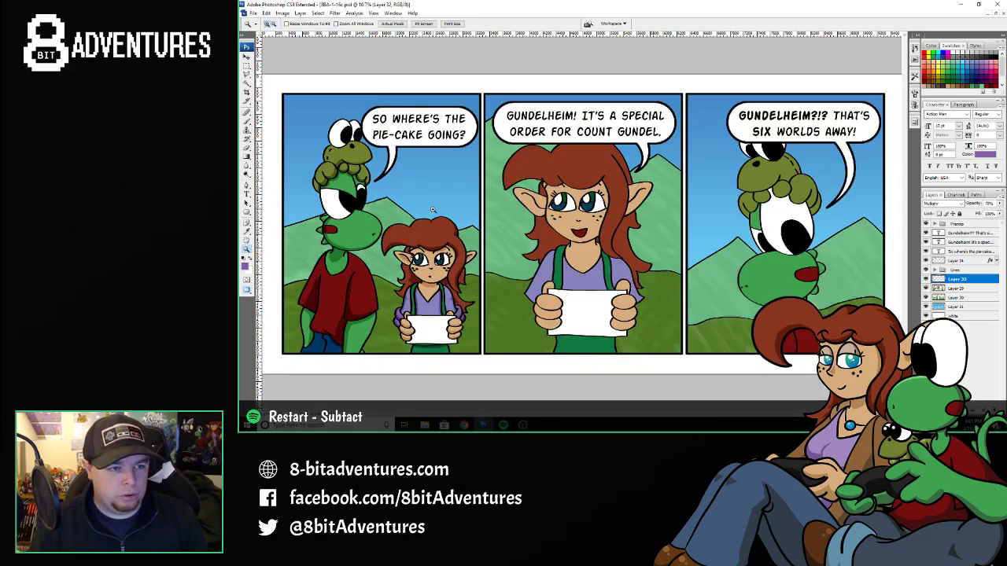
pyautogui.click(408, 217)
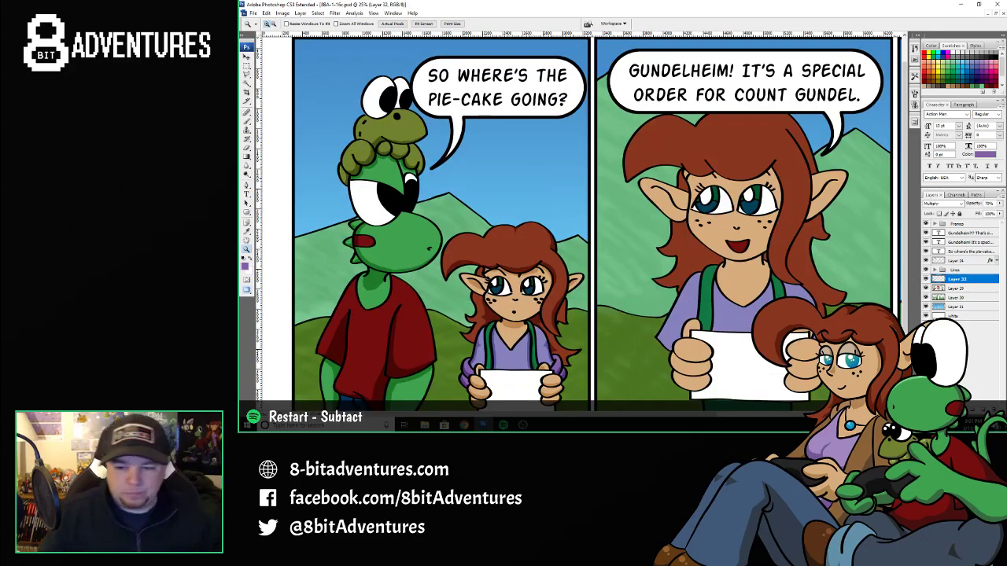
pyautogui.hotkey('ctrl', 'shift', 'alt', 'n')
pyautogui.click(940, 203)
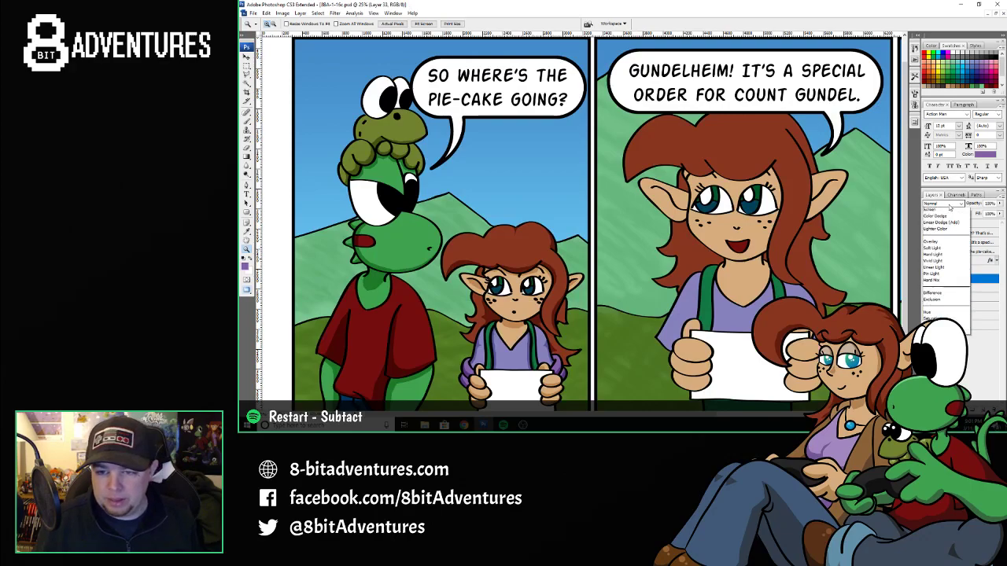
pyautogui.click(944, 272)
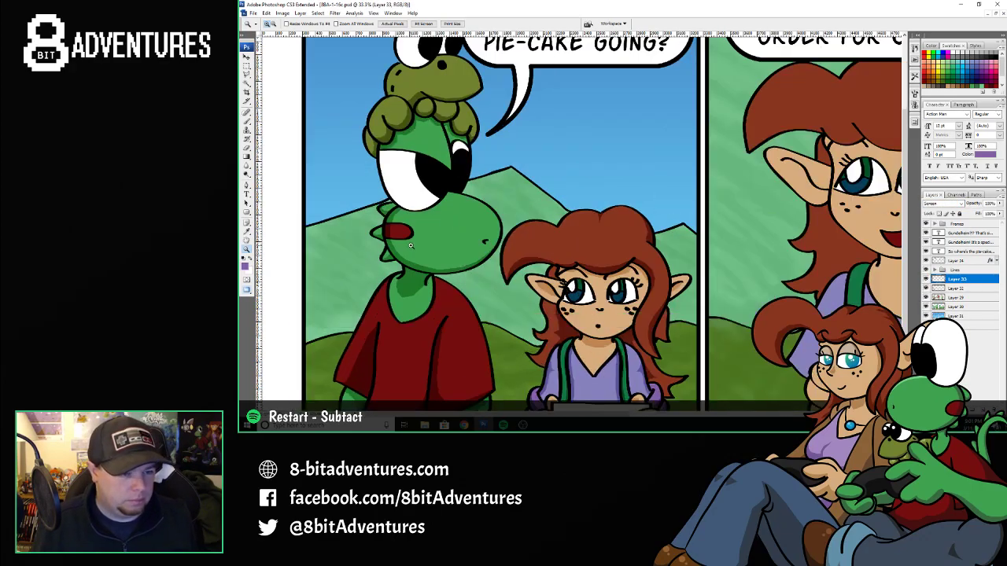
pyautogui.click(393, 241)
pyautogui.click(449, 209)
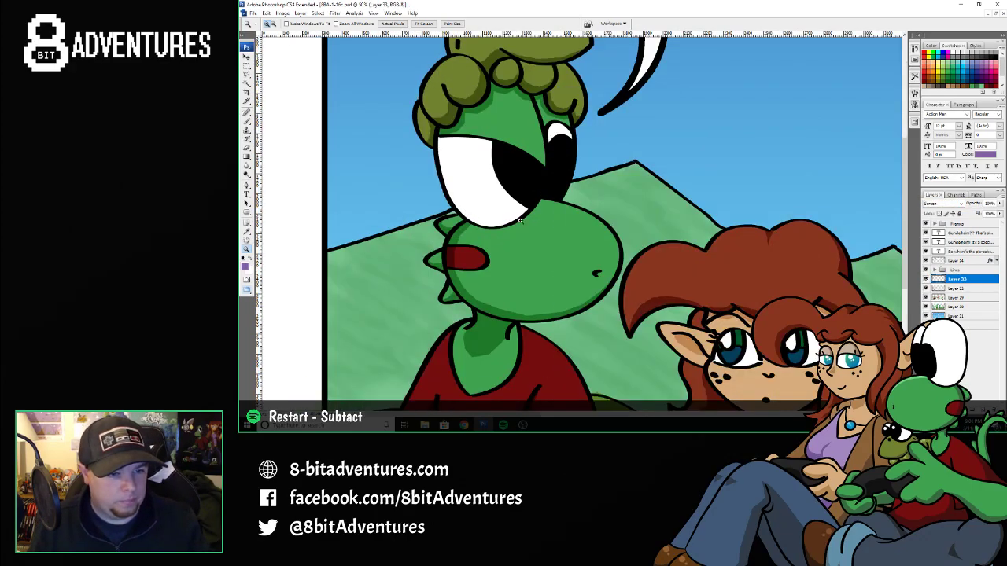
# - Lasso a thin strip along the upper edge of the green dragon's snout and paint a green highlight in it
pyautogui.press('l')
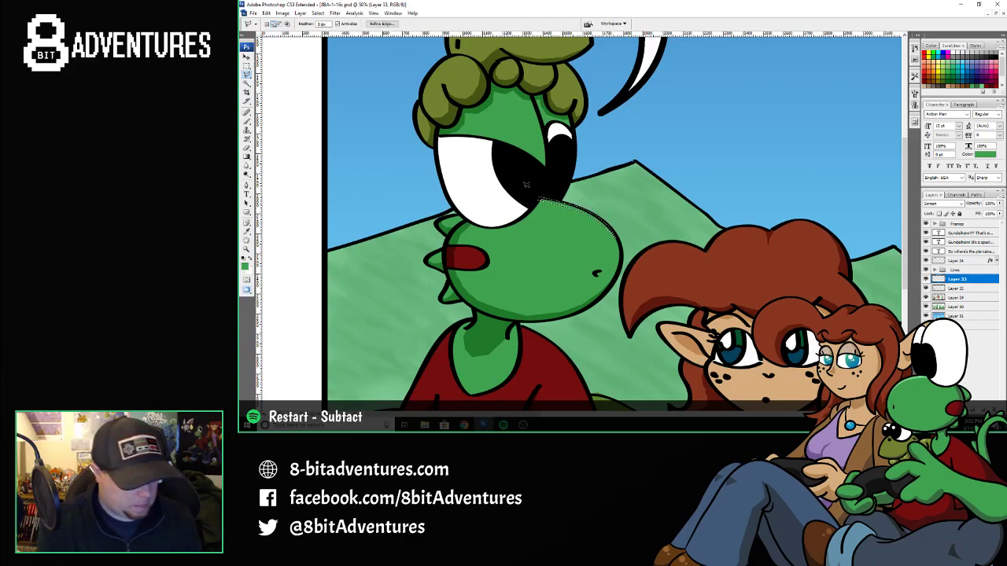
pyautogui.press('b')
pyautogui.moveTo(541, 199); pyautogui.dragTo(614, 235)
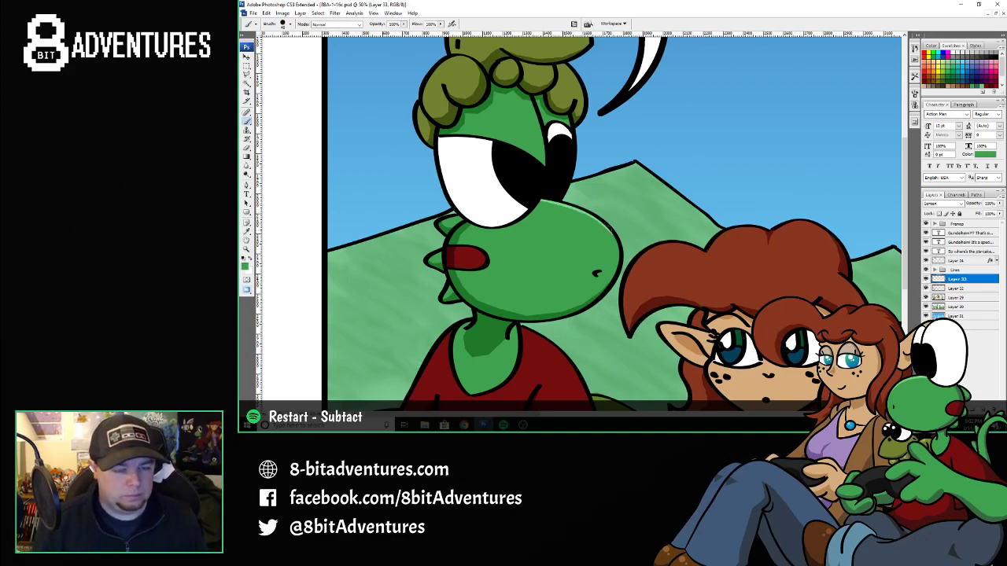
# - Sample the frog's olive green and dab small round highlights on its knuckle, its large rounded limb and the tip of its snout
pyautogui.scroll(4, 534, 146)
pyautogui.press('i')
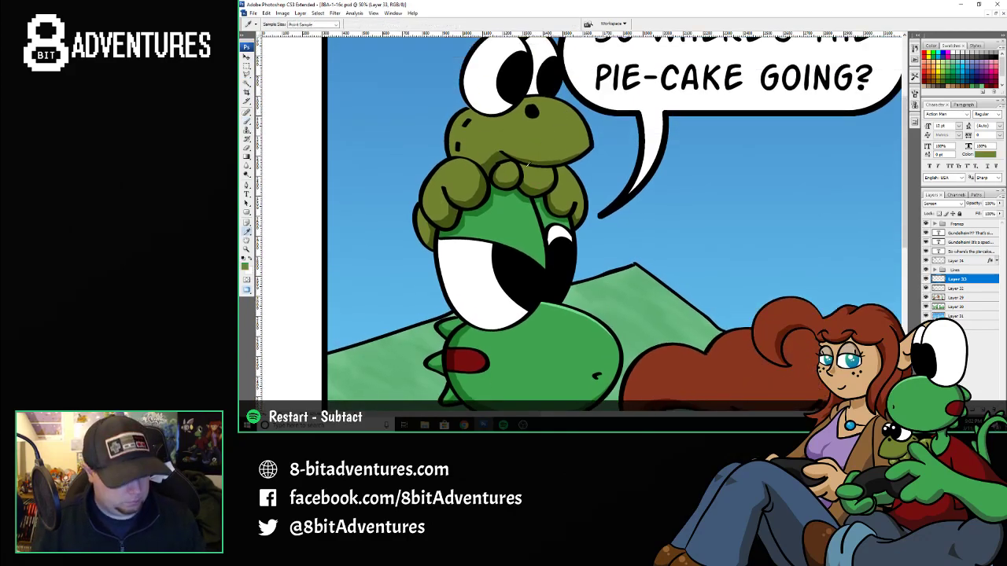
pyautogui.press('b')
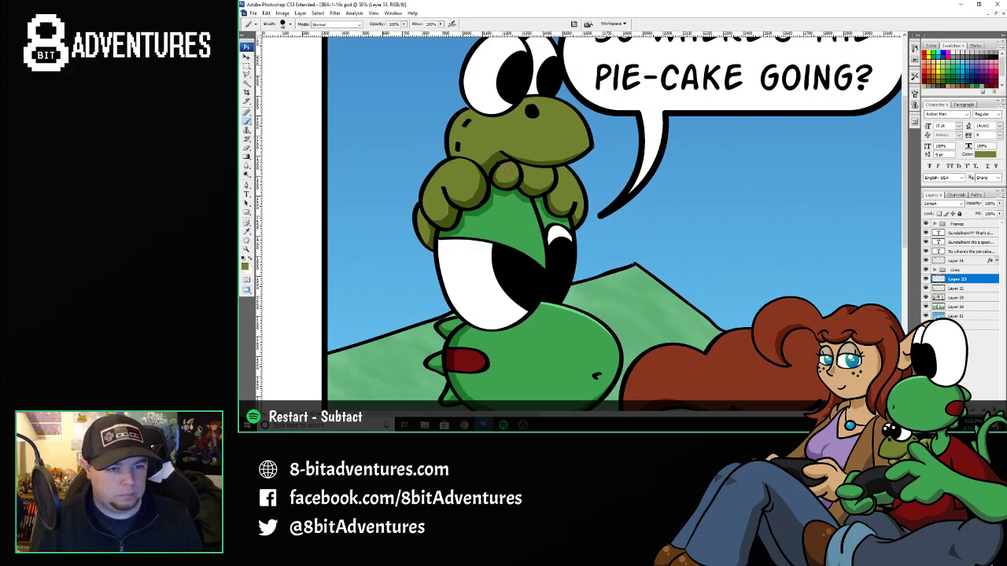
pyautogui.click(508, 170)
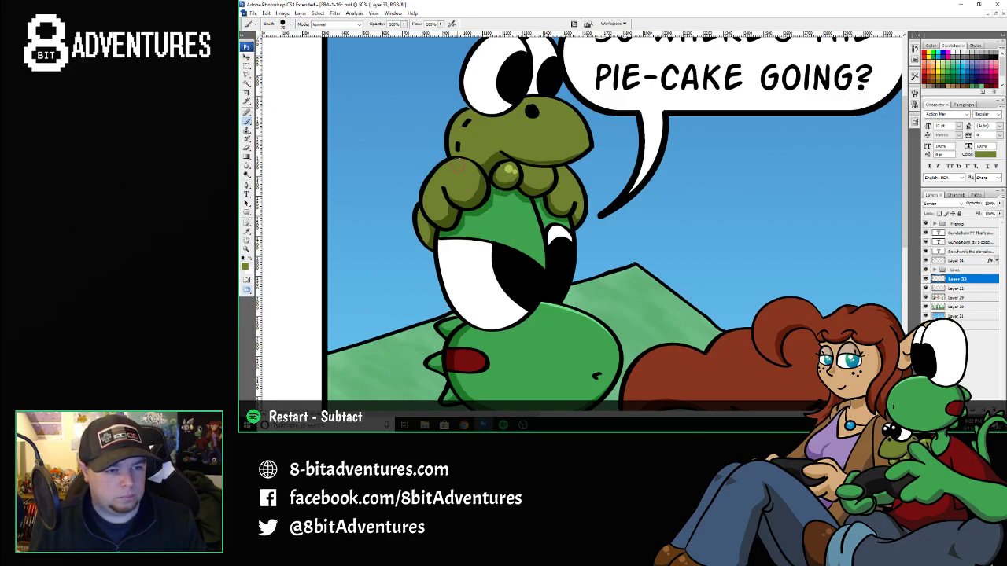
pyautogui.click(457, 165)
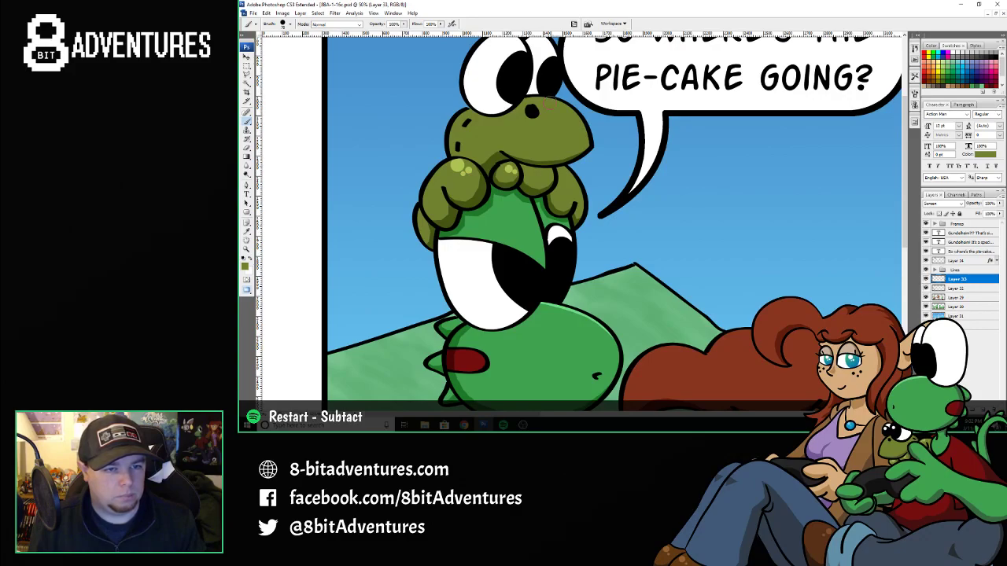
pyautogui.click(565, 112)
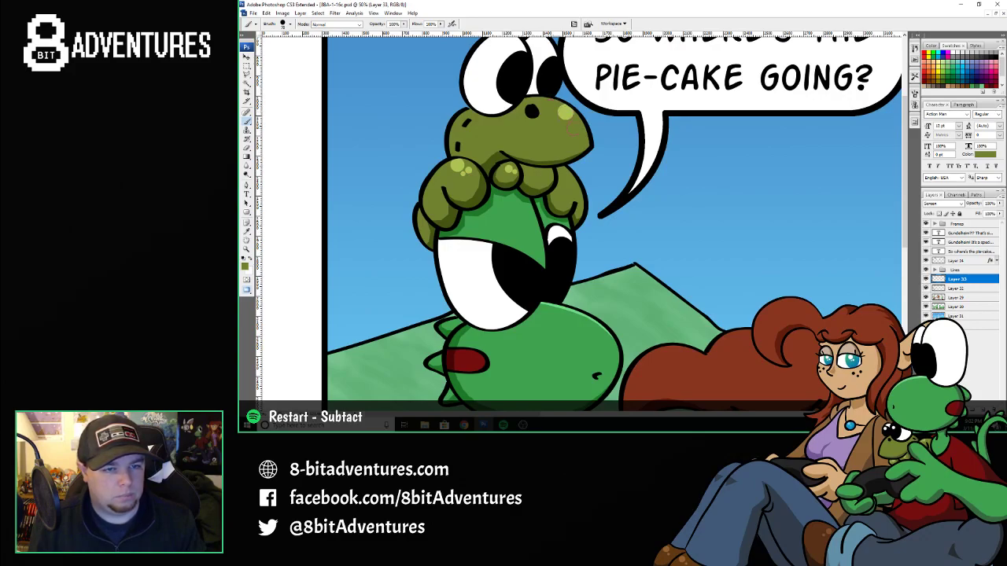
# - Dab small light-green highlight spots on the frog's snout and on its limb at the right of the dinosaur's head
pyautogui.click(574, 120)
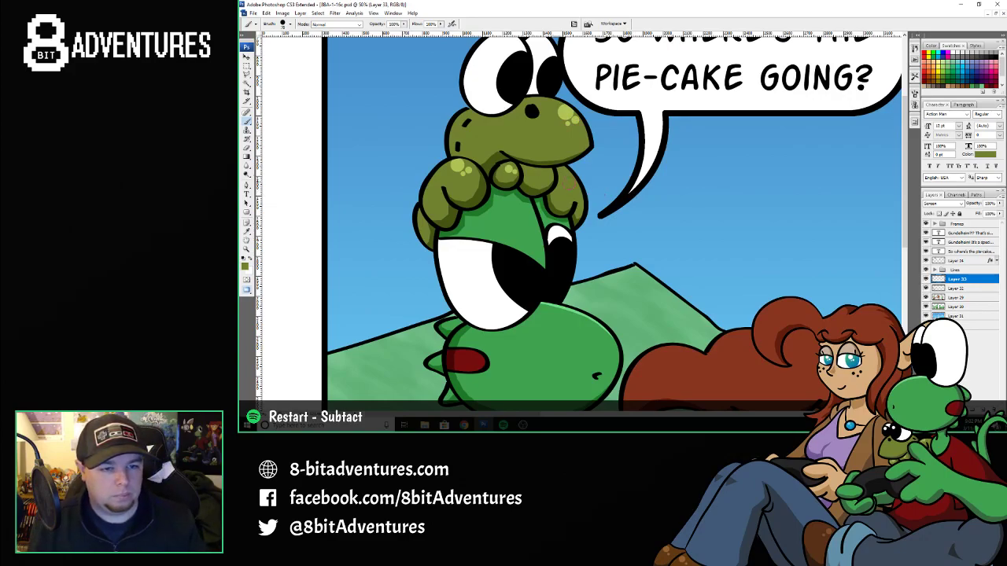
pyautogui.click(573, 178)
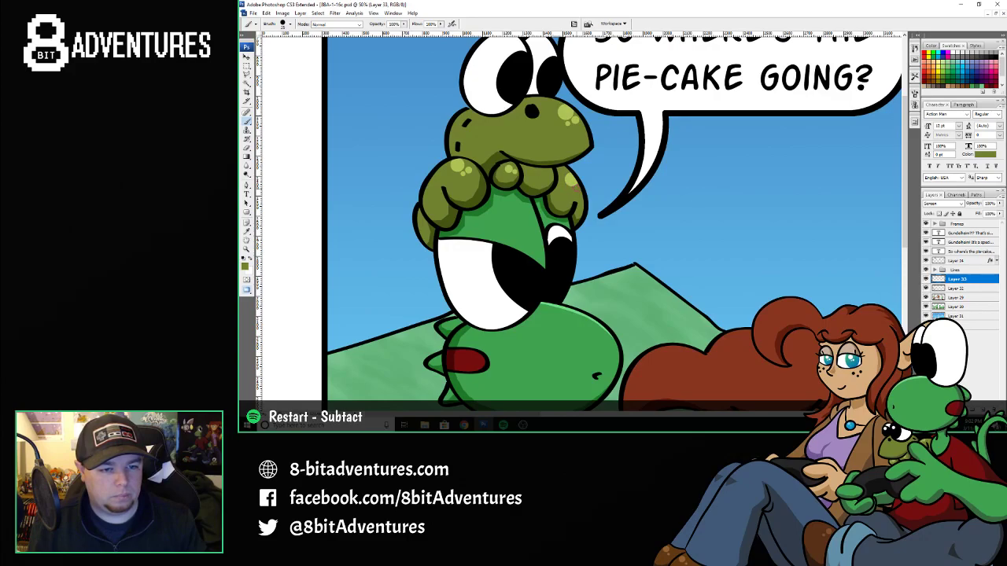
# - Sample the girl's reddish-brown hair color in the first panel and lasso a thin crescent along the top of her hair's right bump
pyautogui.press('z')
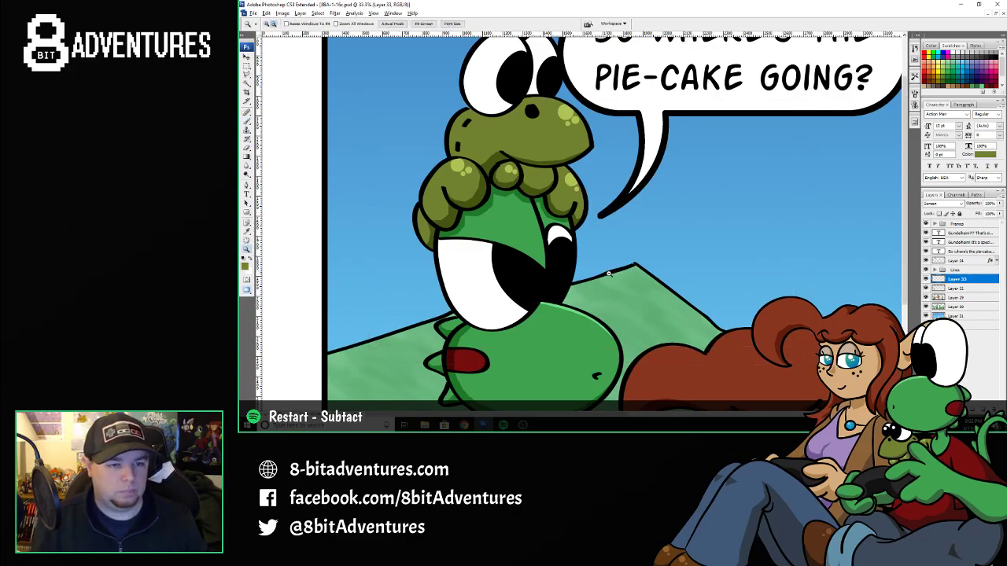
pyautogui.keyDown('alt'); pyautogui.click(606, 272); pyautogui.keyUp('alt')
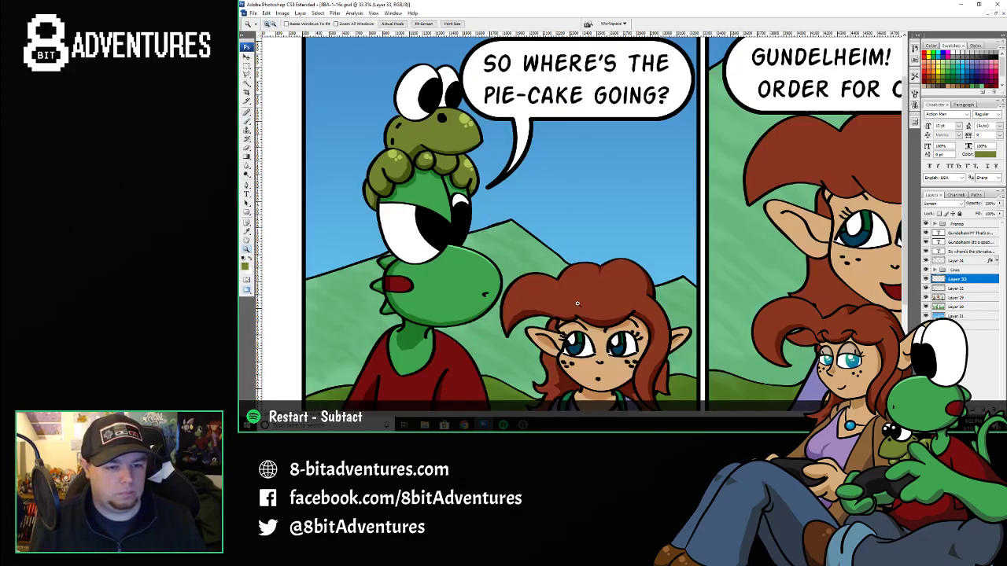
pyautogui.click(597, 287)
pyautogui.press('i')
pyautogui.click(616, 204)
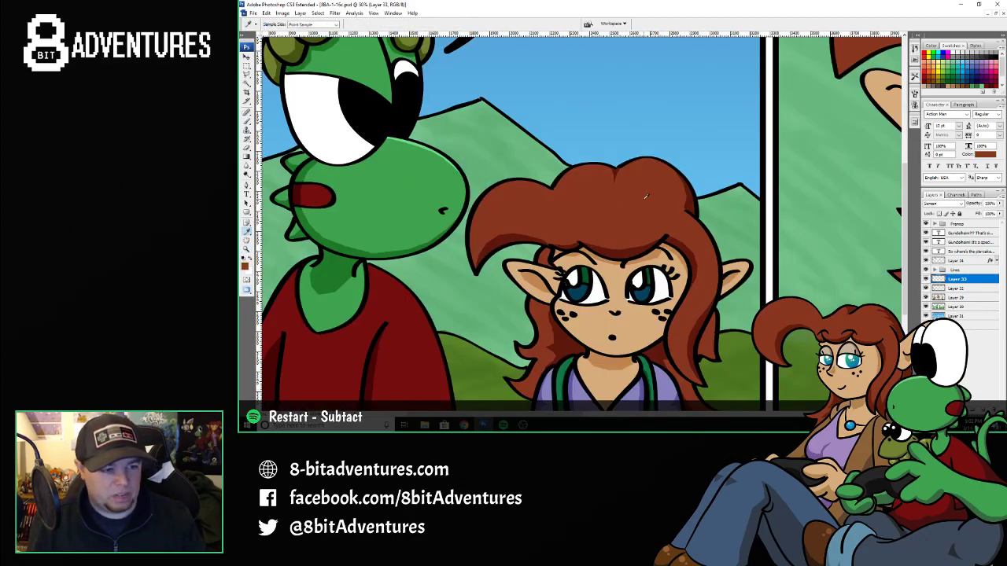
pyautogui.press('l')
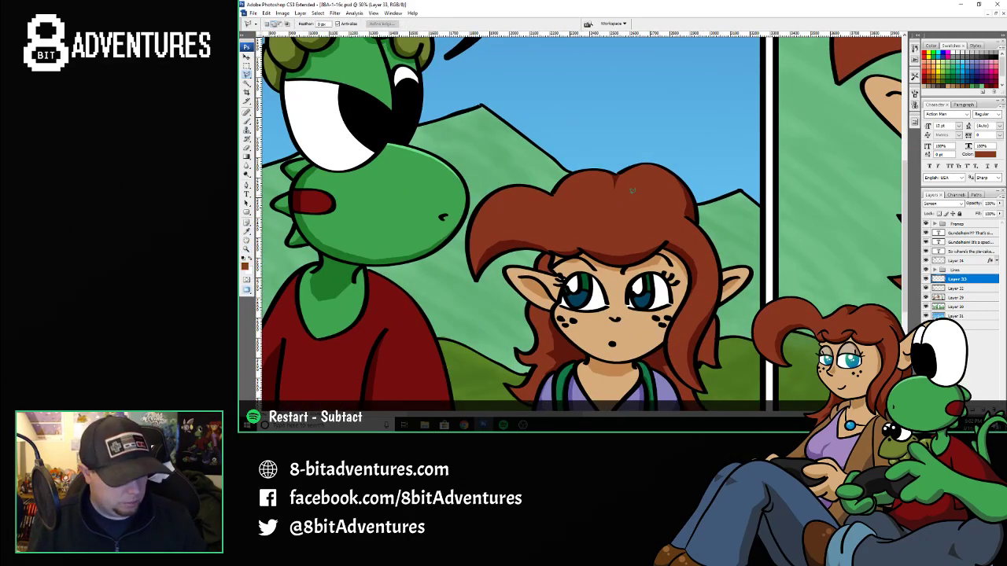
pyautogui.press('z')
pyautogui.click(567, 192)
pyautogui.click(574, 243)
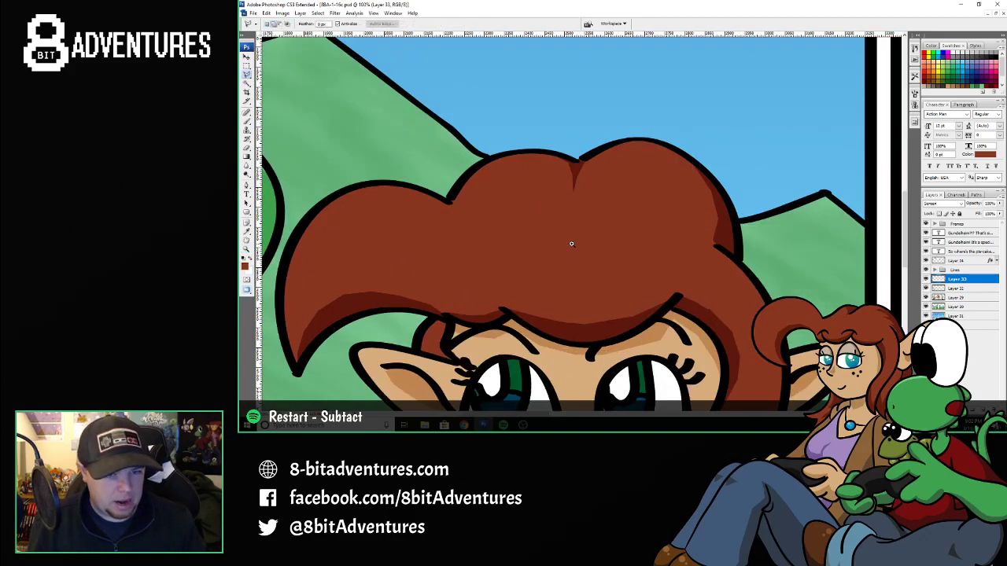
pyautogui.press('l')
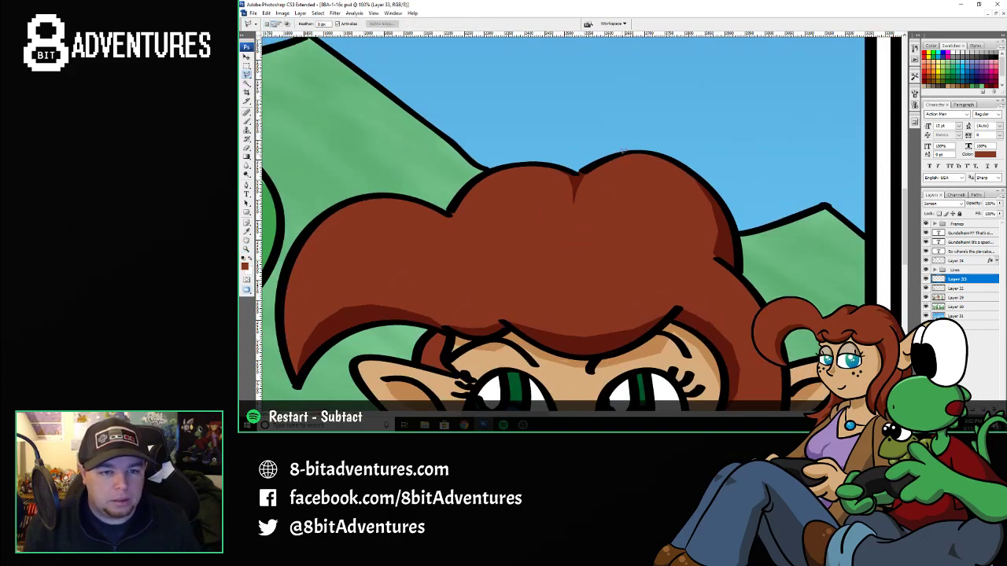
pyautogui.moveTo(624, 152)
pyautogui.mouseDown()
pyautogui.moveTo(586, 170)
pyautogui.moveTo(650, 158)
pyautogui.moveTo(693, 172)
pyautogui.moveTo(656, 153)
pyautogui.moveTo(615, 150)
pyautogui.mouseUp()
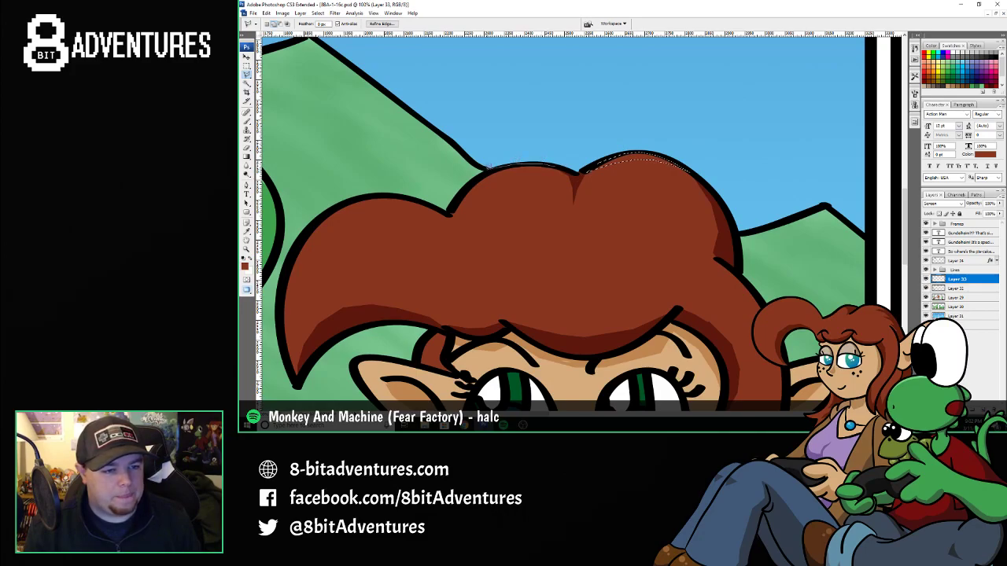
# - Add a thin crescent along the upper edge of the hair's middle bump to the selection
pyautogui.click(486, 169)
pyautogui.click(472, 181)
pyautogui.click(457, 199)
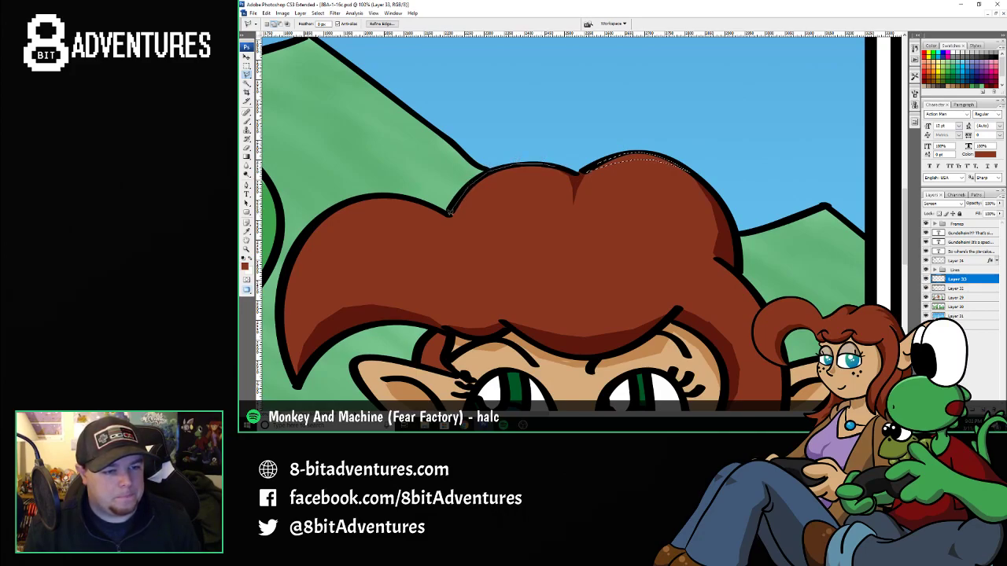
pyautogui.click(450, 213)
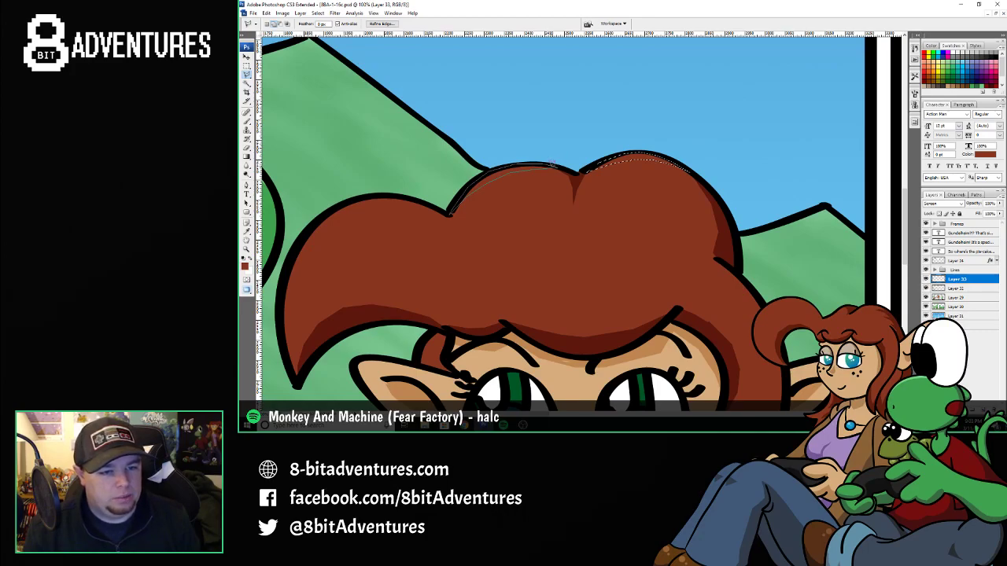
pyautogui.click(555, 166)
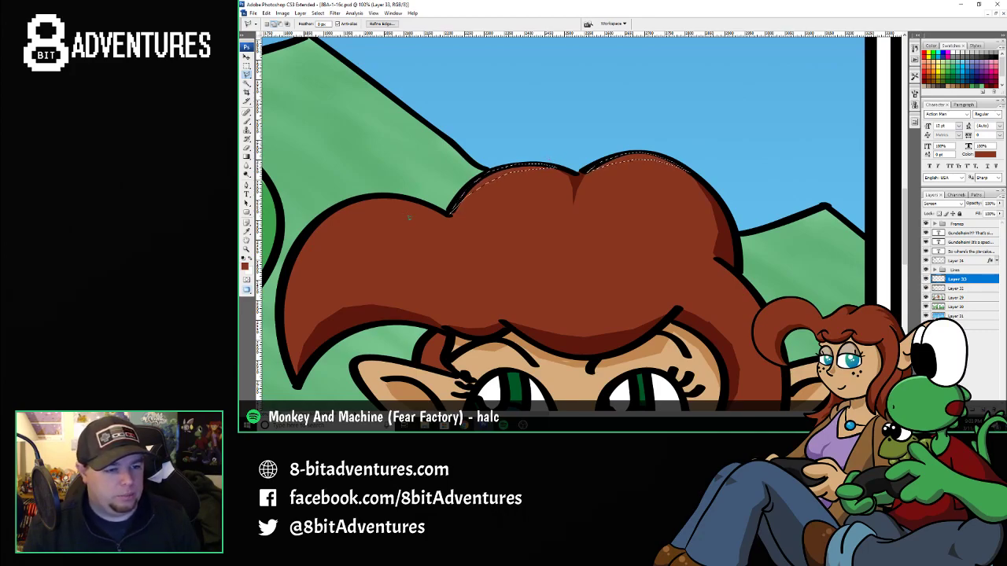
# - Add a narrow strip along the outer upper edge of the hair's left curl to the selection
pyautogui.click(447, 212)
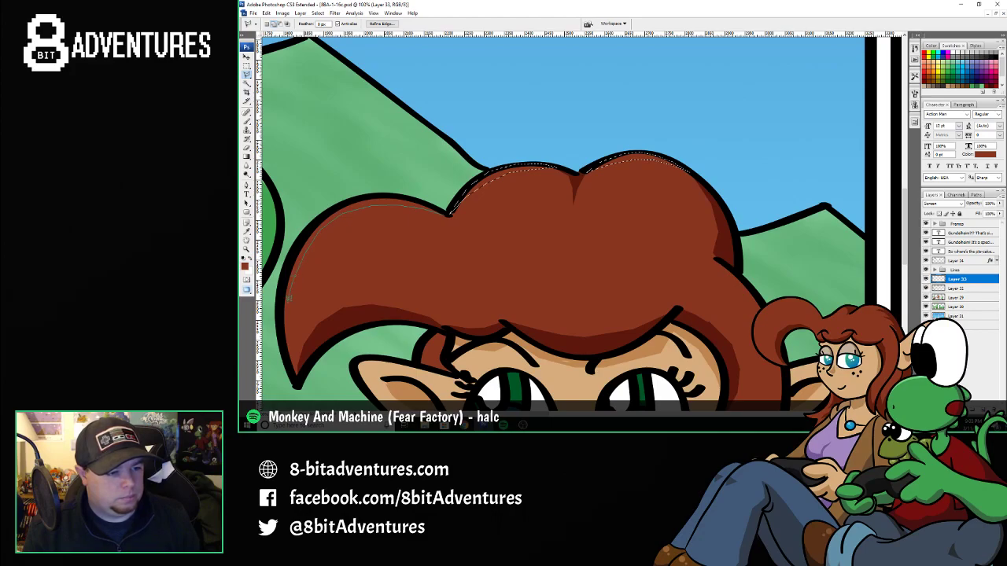
pyautogui.click(281, 325)
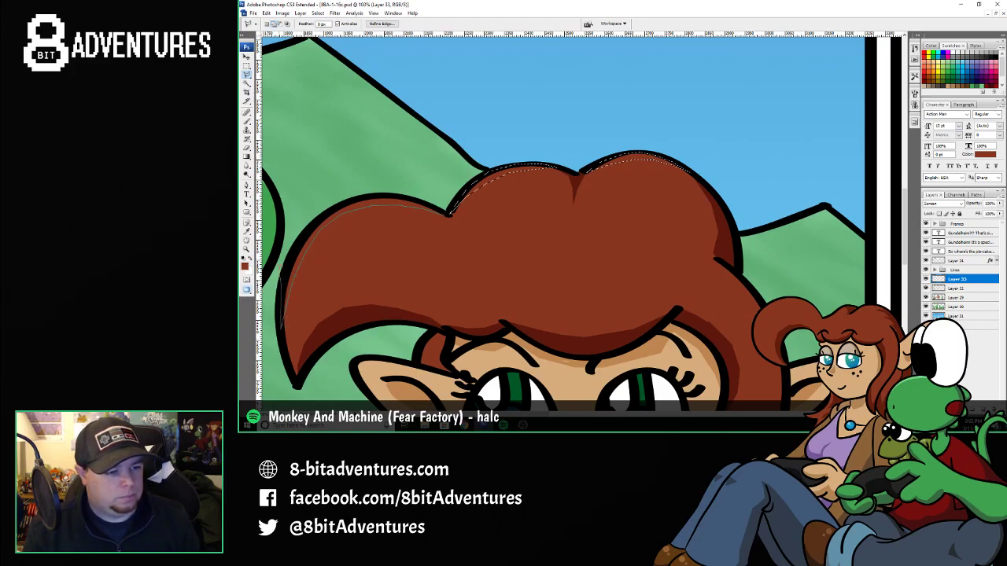
pyautogui.click(302, 234)
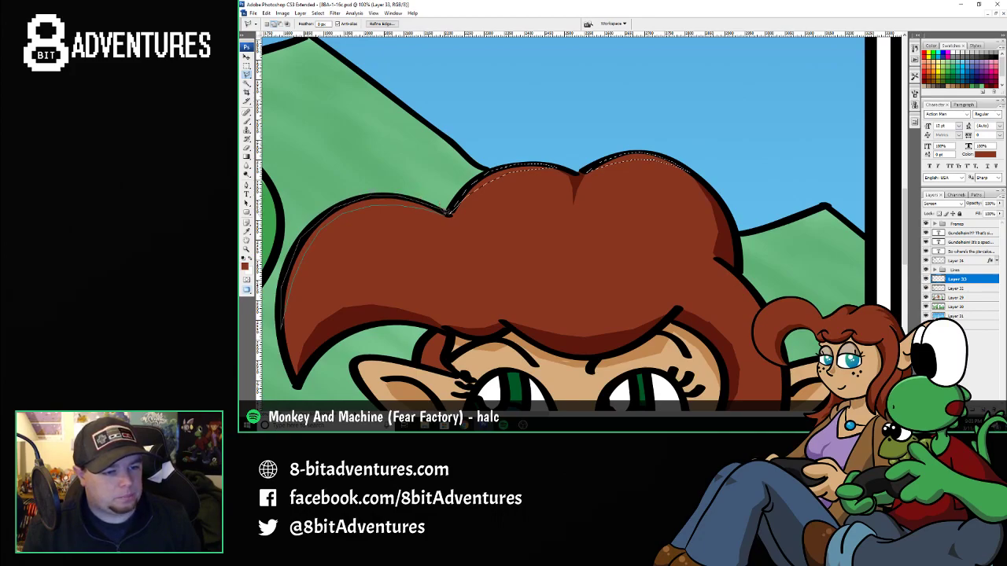
pyautogui.click(446, 213)
# - Brush the highlight into the selected strips along the top of the girl's hair and clear the selection
pyautogui.press('b')
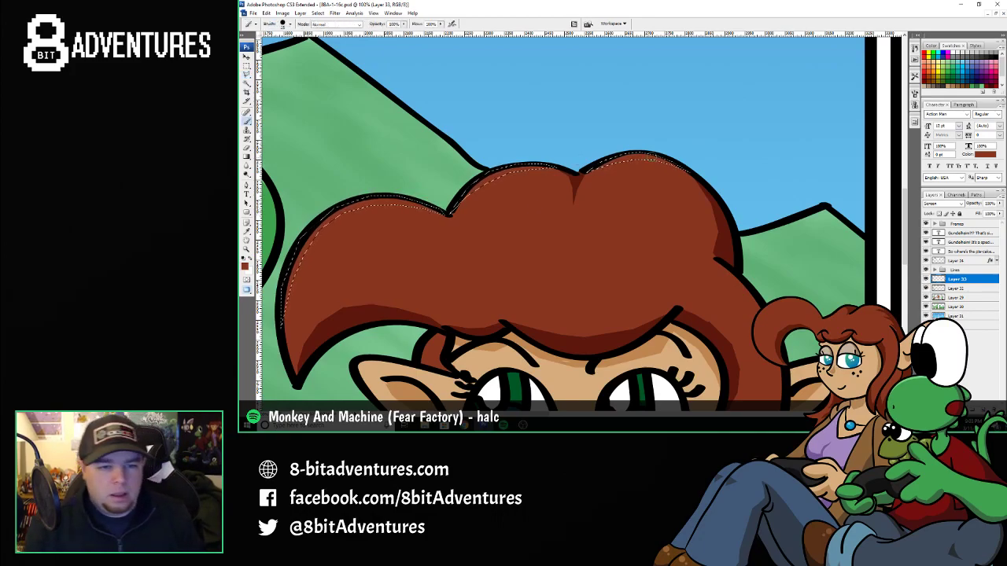
pyautogui.moveTo(638, 156)
pyautogui.mouseDown()
pyautogui.moveTo(527, 166)
pyautogui.moveTo(464, 197)
pyautogui.moveTo(340, 211)
pyautogui.moveTo(312, 240)
pyautogui.moveTo(283, 314)
pyautogui.mouseUp()
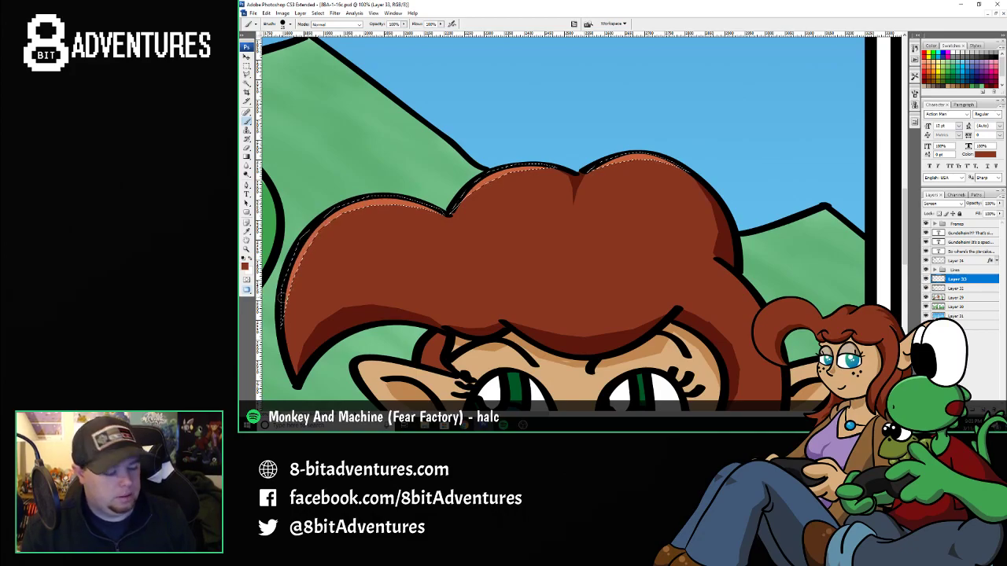
pyautogui.hotkey('ctrl', 'd')
# - Sample the dinosaur's dark red shirt color, lasso a thin strip along the right shoulder, brush in its highlight and deselect
pyautogui.press('z')
pyautogui.keyDown('alt'); pyautogui.click(522, 263); pyautogui.keyUp('alt')
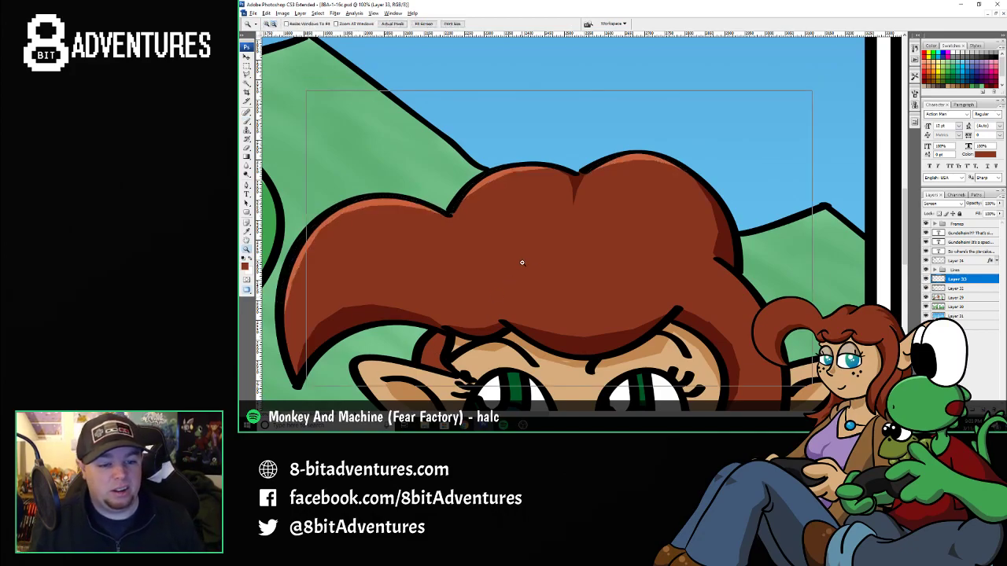
pyautogui.keyDown('alt'); pyautogui.click(521, 263); pyautogui.keyUp('alt')
pyautogui.keyDown('alt'); pyautogui.click(545, 271); pyautogui.keyUp('alt')
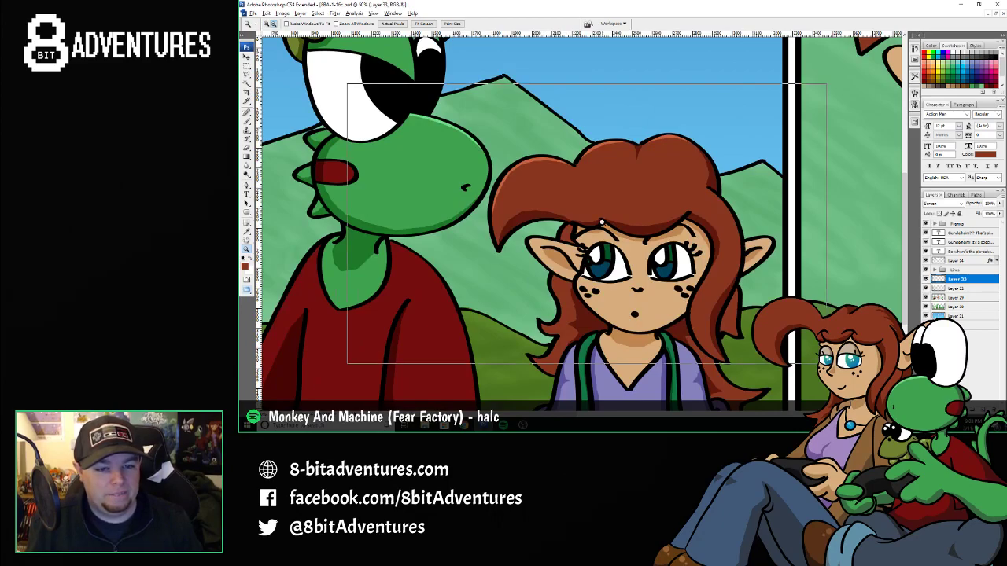
pyautogui.keyDown('alt'); pyautogui.click(601, 222); pyautogui.keyUp('alt')
pyautogui.keyDown('alt'); pyautogui.click(464, 272); pyautogui.keyUp('alt')
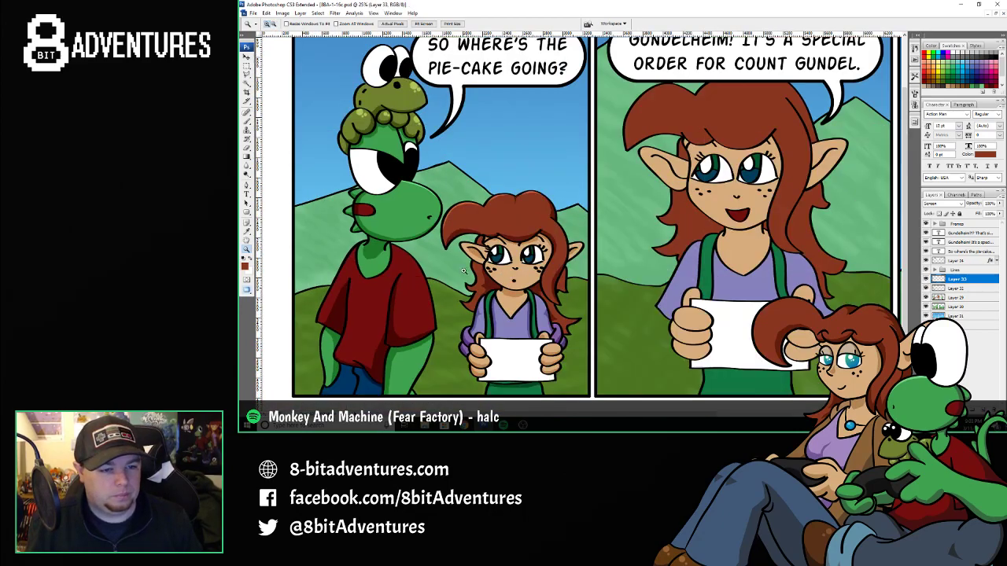
pyautogui.click(415, 274)
pyautogui.click(457, 219)
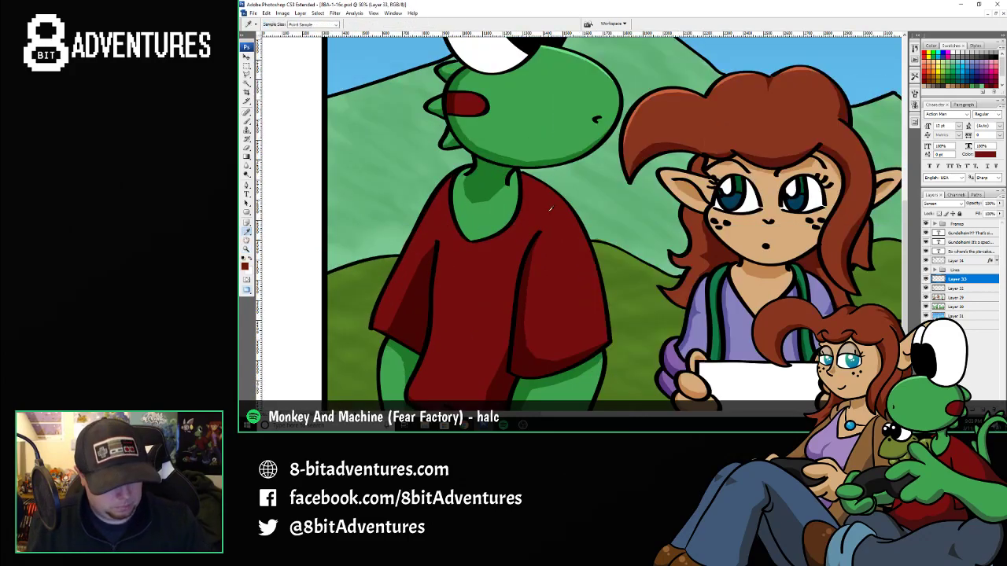
pyautogui.press('l')
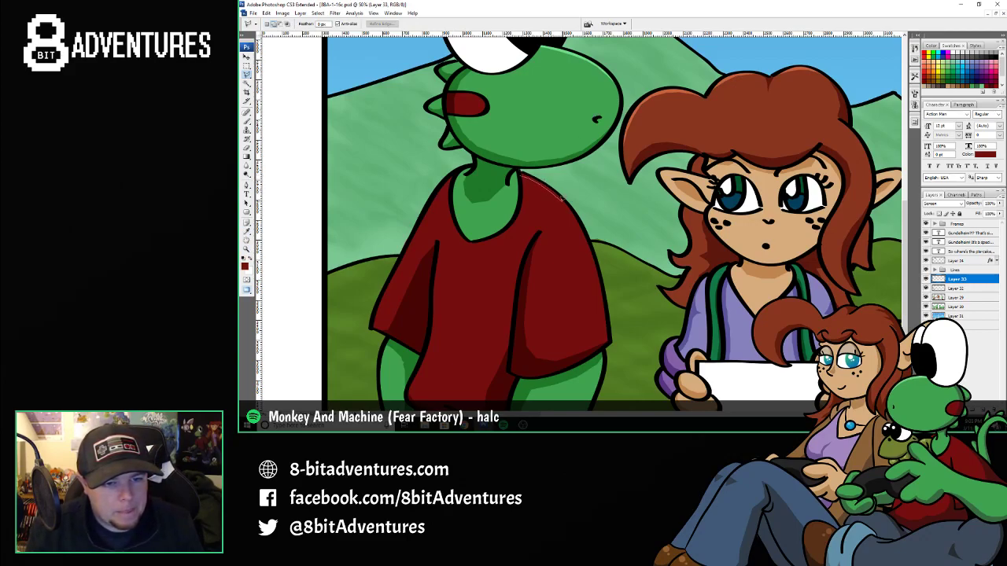
pyautogui.moveTo(563, 201)
pyautogui.mouseDown()
pyautogui.moveTo(580, 224)
pyautogui.moveTo(577, 214)
pyautogui.mouseUp()
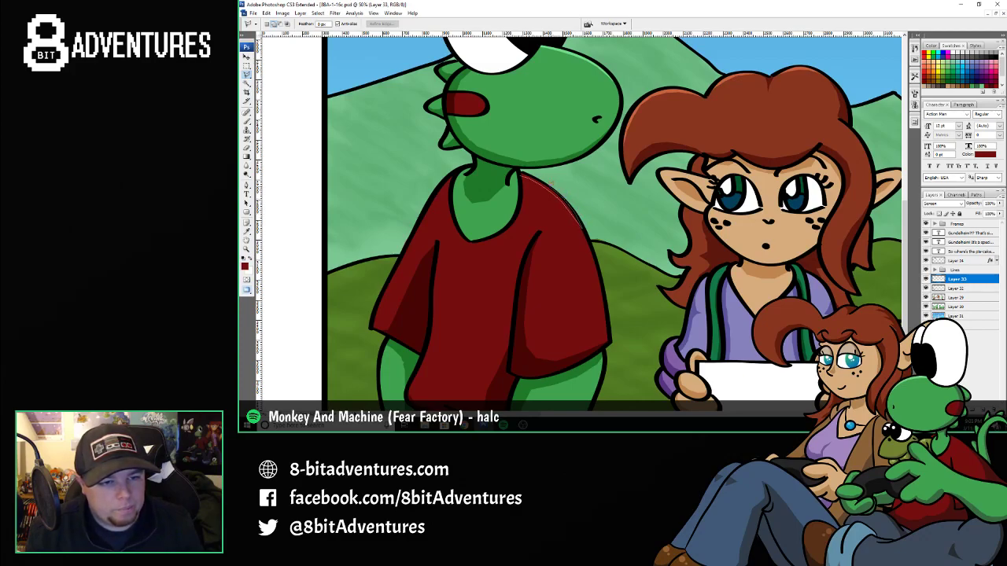
pyautogui.moveTo(541, 174)
pyautogui.mouseDown()
pyautogui.moveTo(517, 168)
pyautogui.moveTo(572, 214)
pyautogui.moveTo(566, 205)
pyautogui.mouseUp()
pyautogui.press('b')
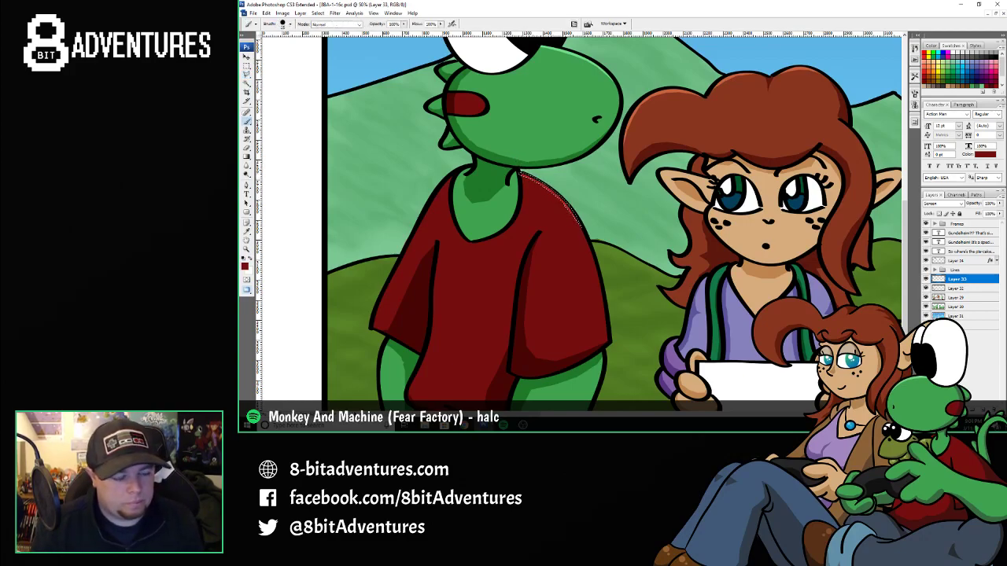
pyautogui.hotkey('ctrl', 'd')
# - Make Layer 32 the active layer and sample the girl's reddish-brown hair color for shading the middle panel
pyautogui.press('l')
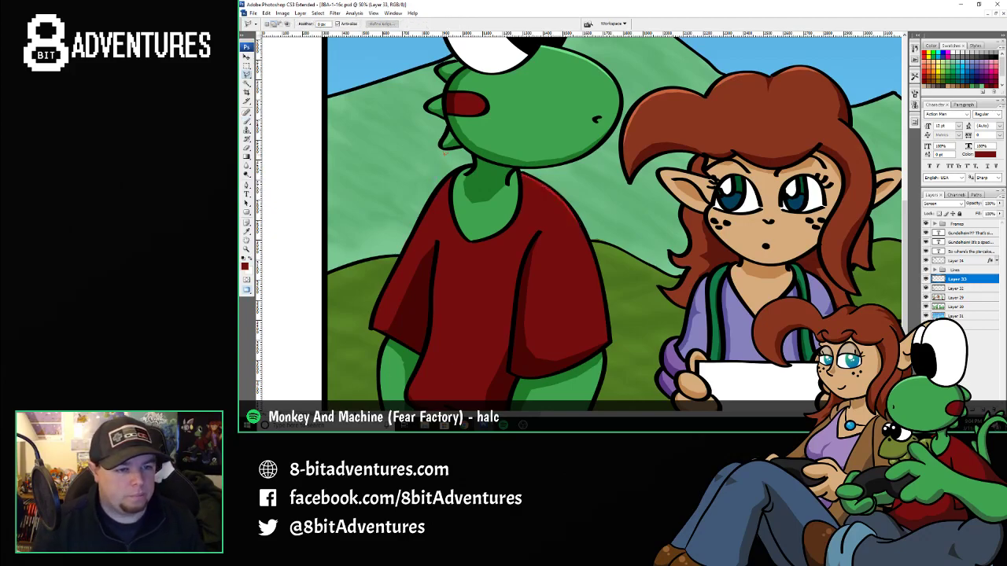
pyautogui.press('z')
pyautogui.keyDown('alt'); pyautogui.click(508, 226); pyautogui.keyUp('alt')
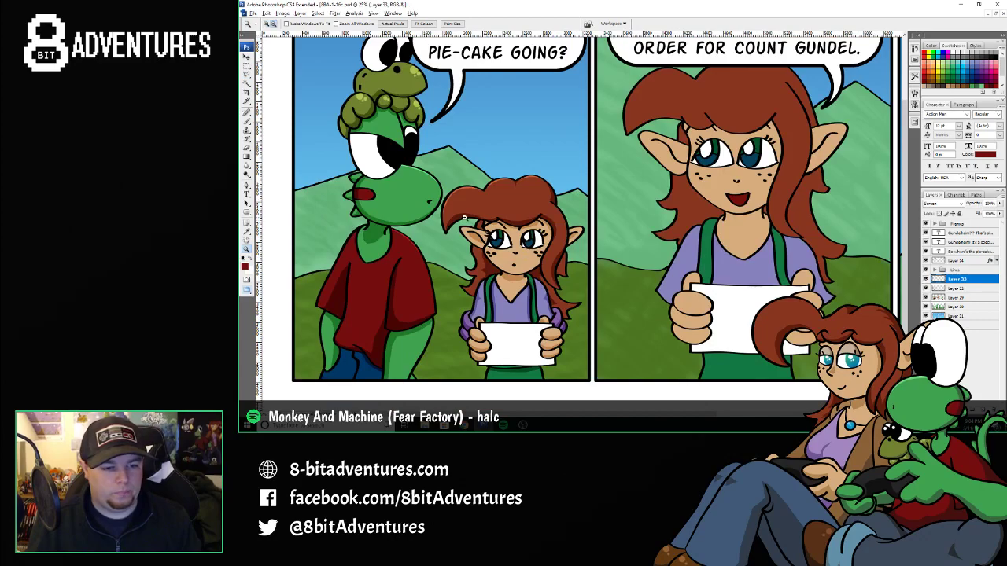
pyautogui.keyDown('alt'); pyautogui.click(464, 218); pyautogui.keyUp('alt')
pyautogui.keyDown('alt'); pyautogui.click(536, 236); pyautogui.keyUp('alt')
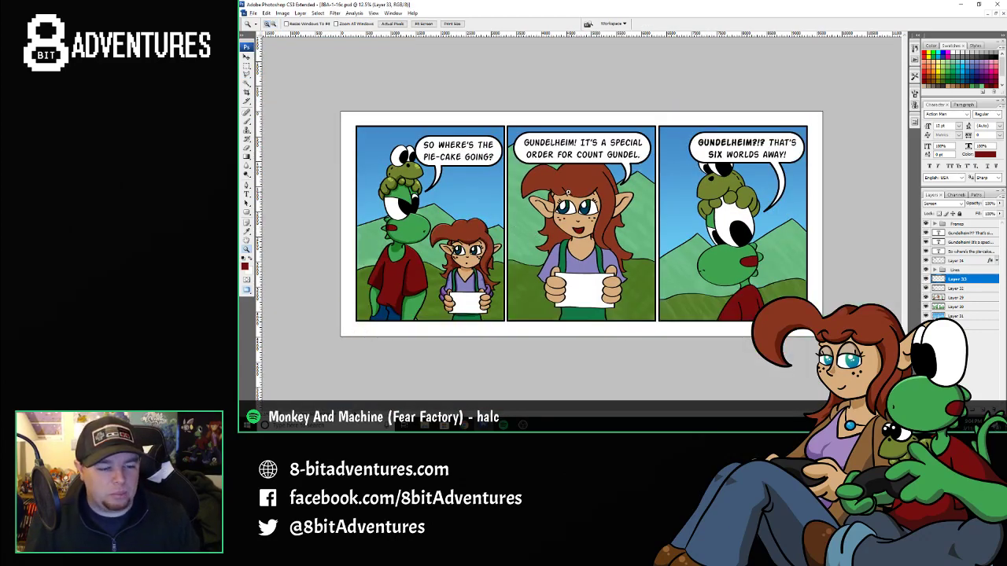
pyautogui.click(567, 200)
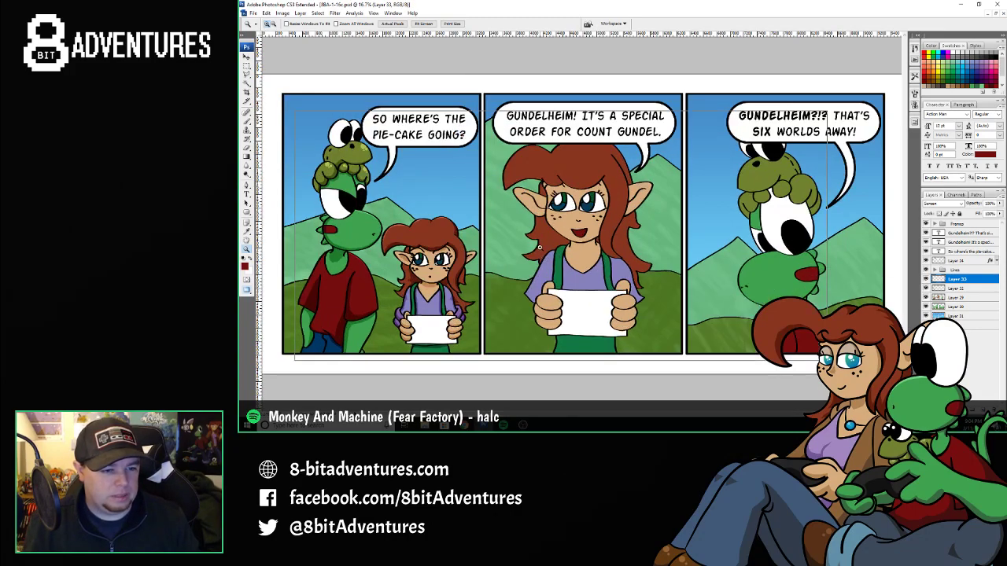
pyautogui.click(540, 247)
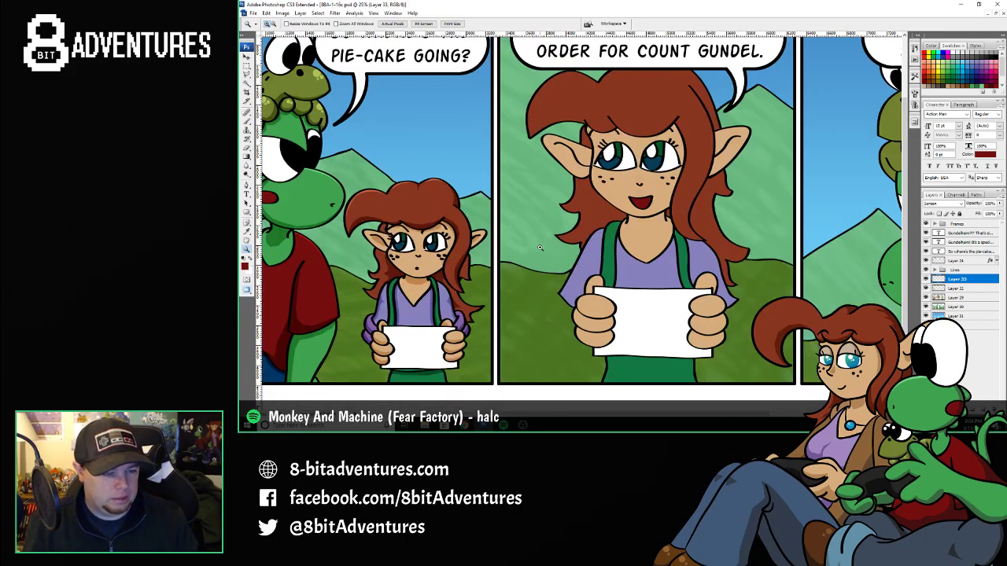
pyautogui.click(962, 288)
pyautogui.press('i')
# - Lasso a crescent along the lower edge of the girl's central bangs in the middle panel
pyautogui.press('z')
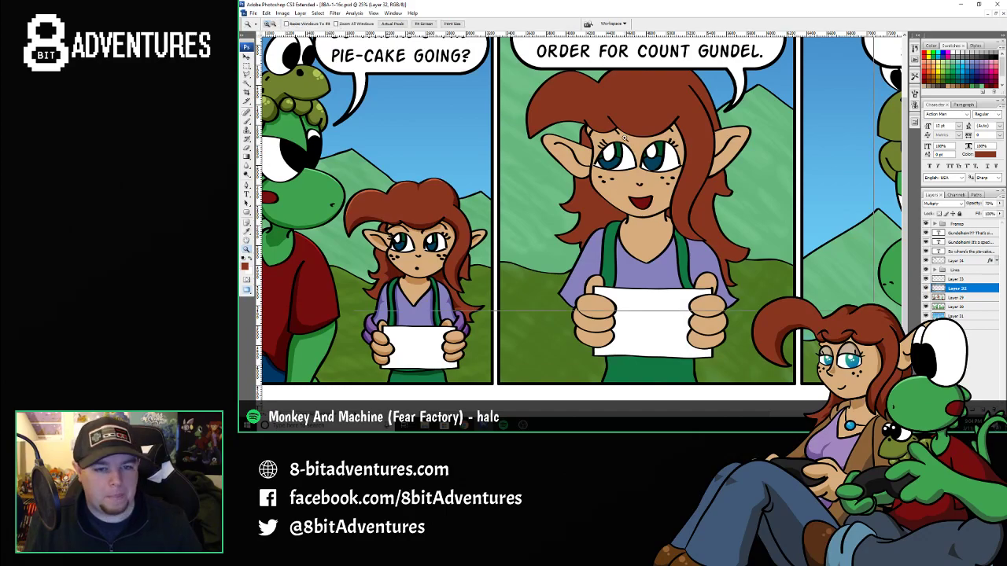
pyautogui.click(623, 140)
pyautogui.click(604, 245)
pyautogui.press('l')
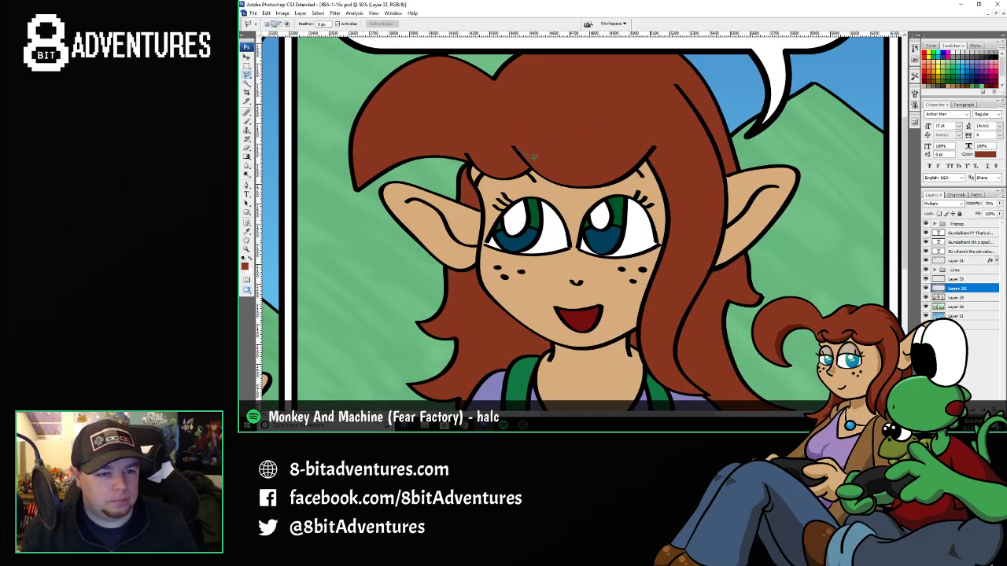
pyautogui.moveTo(555, 170)
pyautogui.mouseDown()
pyautogui.moveTo(600, 177)
pyautogui.moveTo(650, 153)
pyautogui.moveTo(619, 181)
pyautogui.moveTo(561, 182)
pyautogui.moveTo(512, 146)
pyautogui.mouseUp()
# - Enlarge the brush, paint the shadow into the selected crescent of the central bangs and clear the selection
pyautogui.press('b')
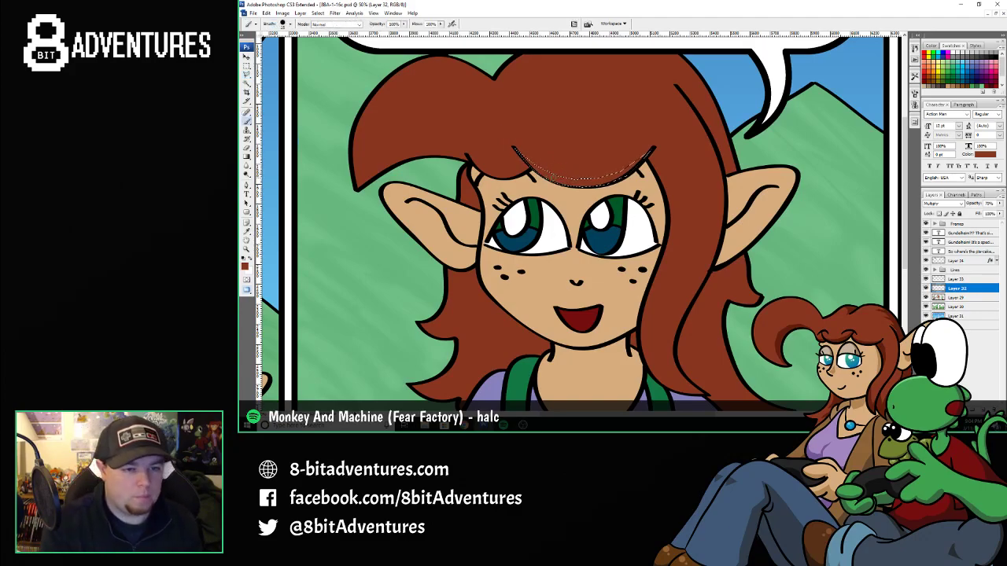
pyautogui.press(']')
pyautogui.press(']')
pyautogui.press(']')
pyautogui.press(']')
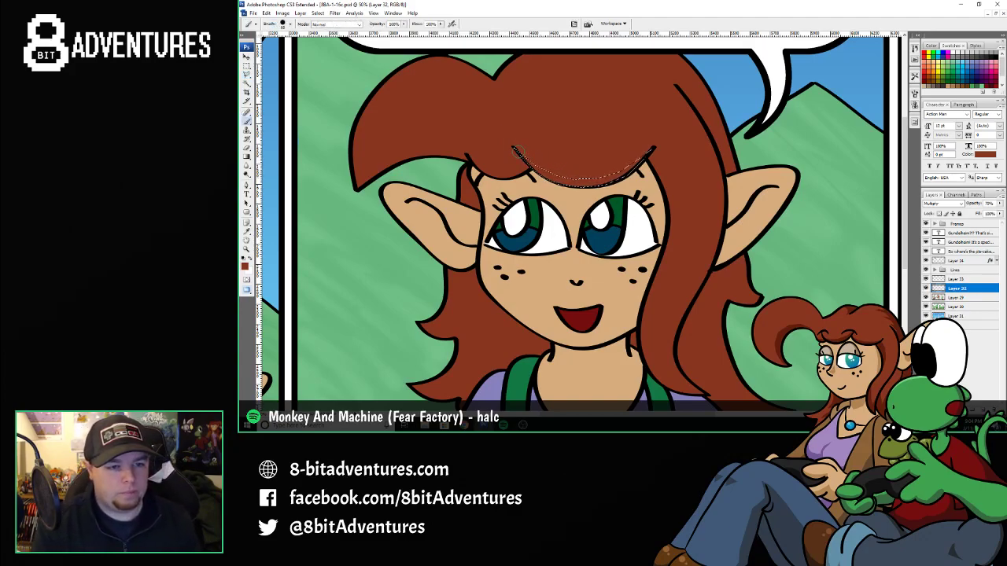
pyautogui.moveTo(519, 155)
pyautogui.mouseDown()
pyautogui.moveTo(557, 179)
pyautogui.moveTo(627, 178)
pyautogui.moveTo(650, 148)
pyautogui.moveTo(544, 176)
pyautogui.moveTo(532, 164)
pyautogui.mouseUp()
pyautogui.hotkey('ctrl', 'd')
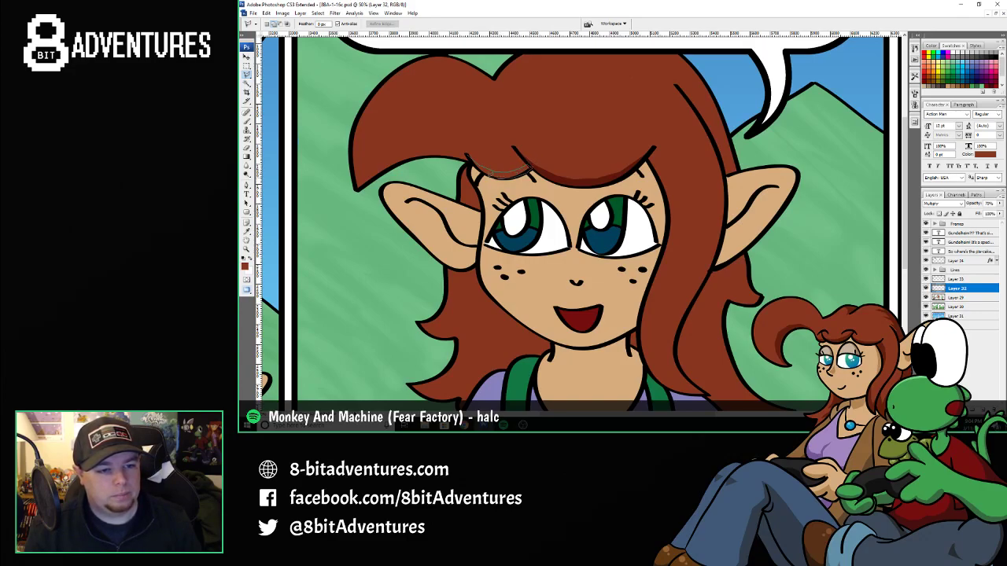
# - Lasso the lower edge of the smaller bang left of the central one, paint its shadow and deselect
pyautogui.moveTo(471, 163)
pyautogui.mouseDown()
pyautogui.moveTo(467, 154)
pyautogui.moveTo(521, 173)
pyautogui.moveTo(532, 167)
pyautogui.mouseUp()
pyautogui.press('b')
pyautogui.hotkey('ctrl', 'd')
pyautogui.press('l')
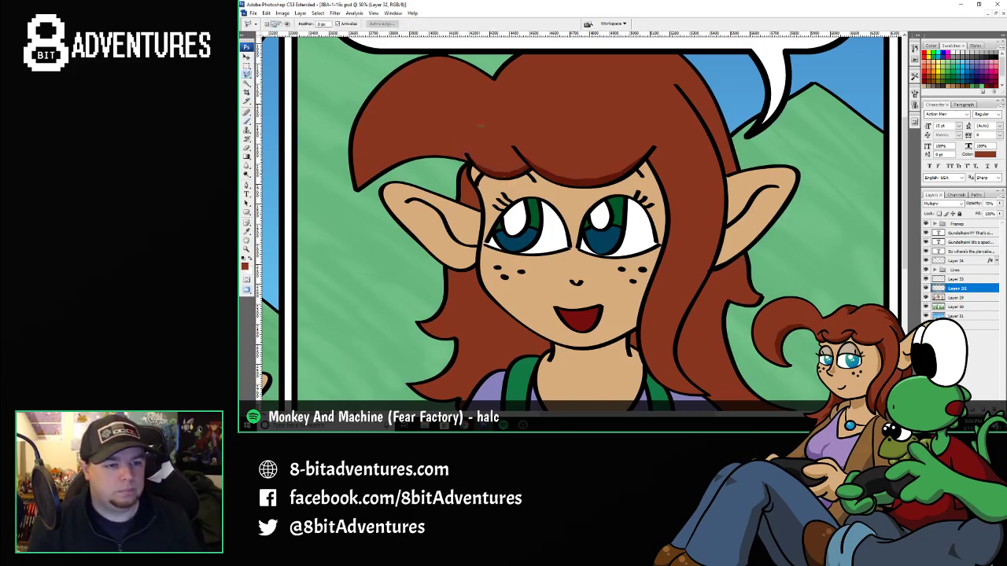
# - Lasso the lower edge of the large outward-sweeping bang, paint its shadow and clear the selection
pyautogui.moveTo(450, 147); pyautogui.dragTo(378, 162)
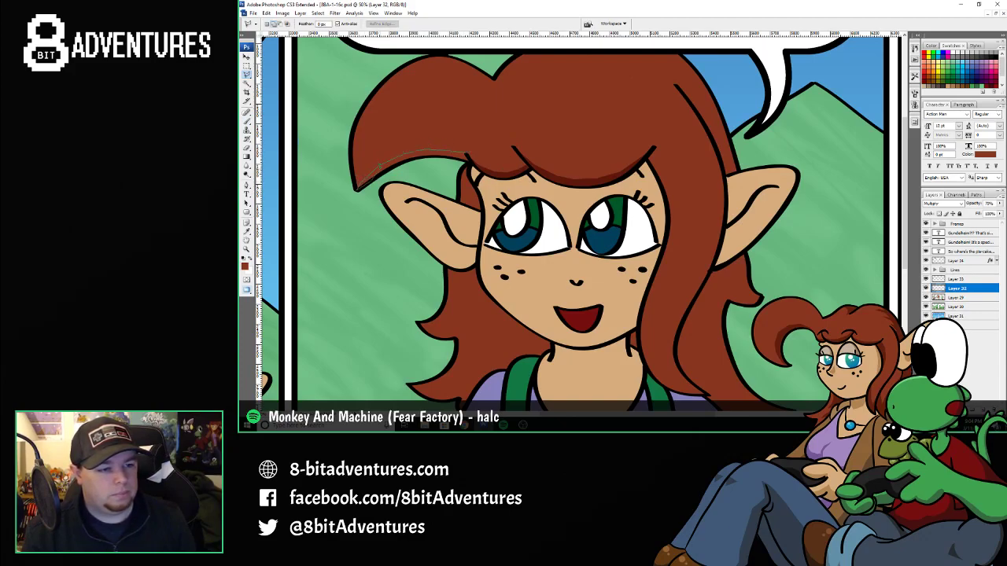
pyautogui.click(401, 158)
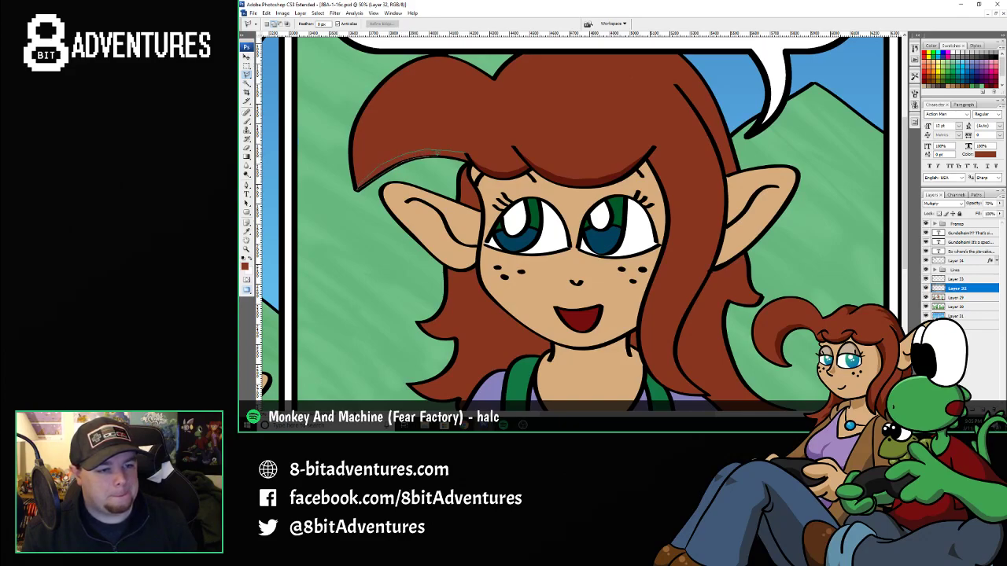
pyautogui.click(467, 160)
pyautogui.doubleClick(455, 151)
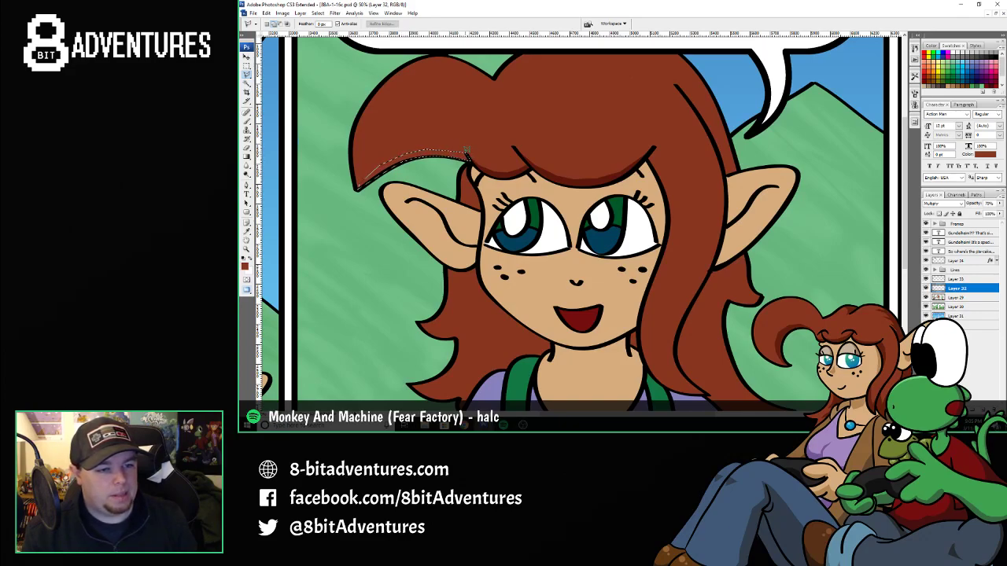
pyautogui.press('b')
pyautogui.moveTo(467, 156)
pyautogui.mouseDown()
pyautogui.moveTo(395, 161)
pyautogui.moveTo(354, 188)
pyautogui.mouseUp()
pyautogui.hotkey('ctrl', 'd')
# - Lasso the back hair between the girl's left-side ear, cheek and shoulder, paint it with shadow and deselect
pyautogui.press('l')
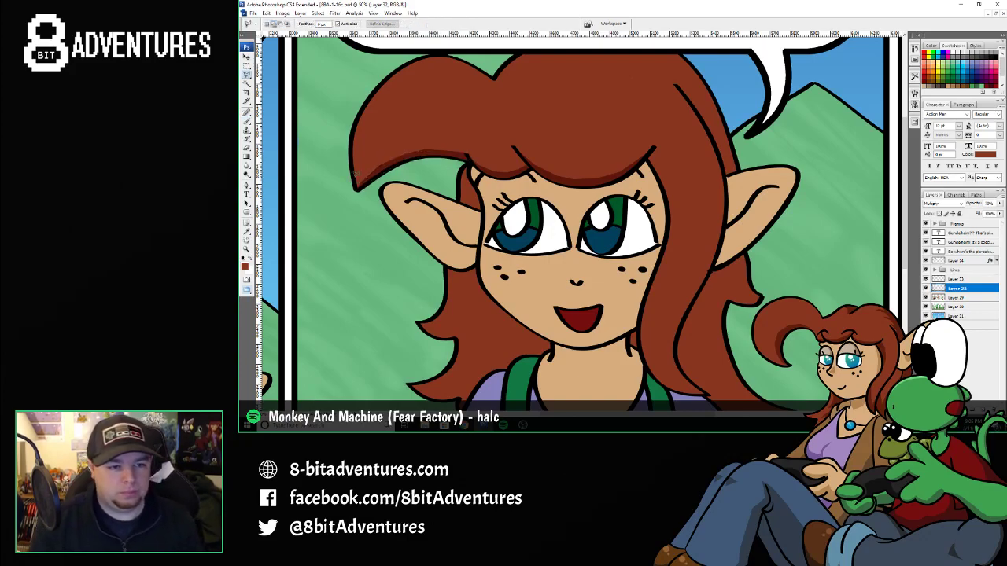
pyautogui.scroll(-3, 570, 190)
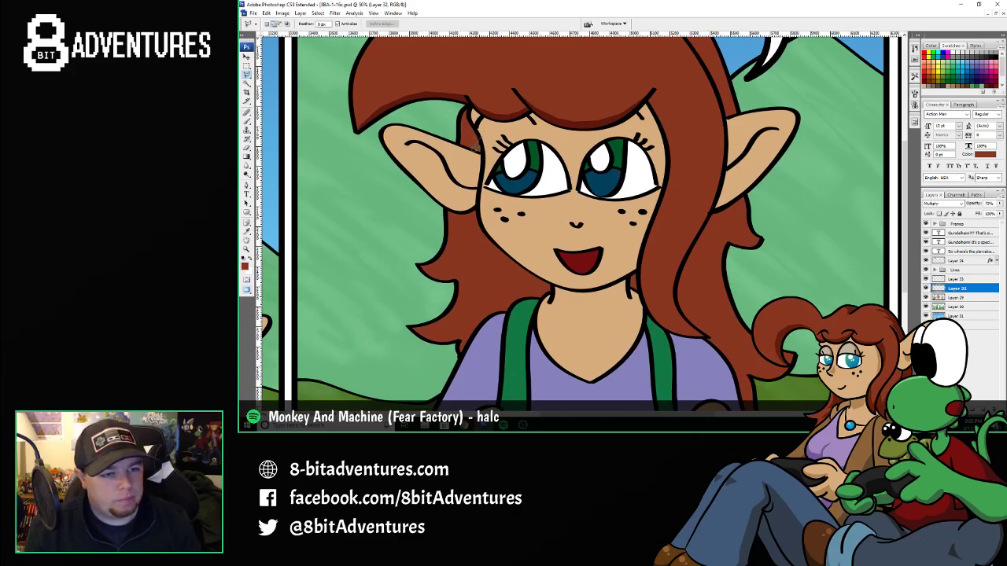
pyautogui.moveTo(477, 151)
pyautogui.mouseDown()
pyautogui.moveTo(482, 135)
pyautogui.moveTo(473, 150)
pyautogui.mouseUp()
pyautogui.moveTo(479, 202); pyautogui.dragTo(471, 208)
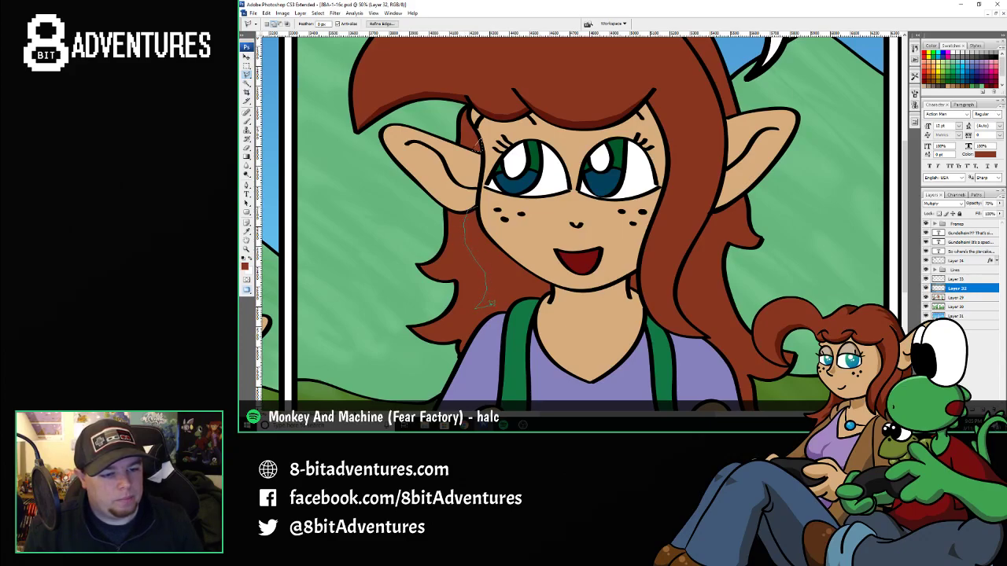
pyautogui.moveTo(487, 310)
pyautogui.mouseDown()
pyautogui.moveTo(488, 319)
pyautogui.moveTo(548, 289)
pyautogui.mouseUp()
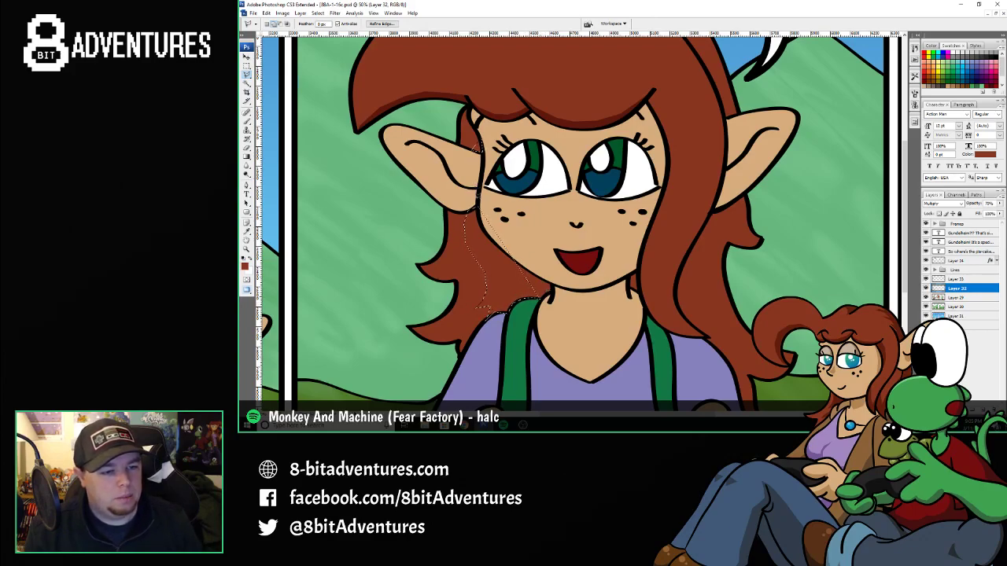
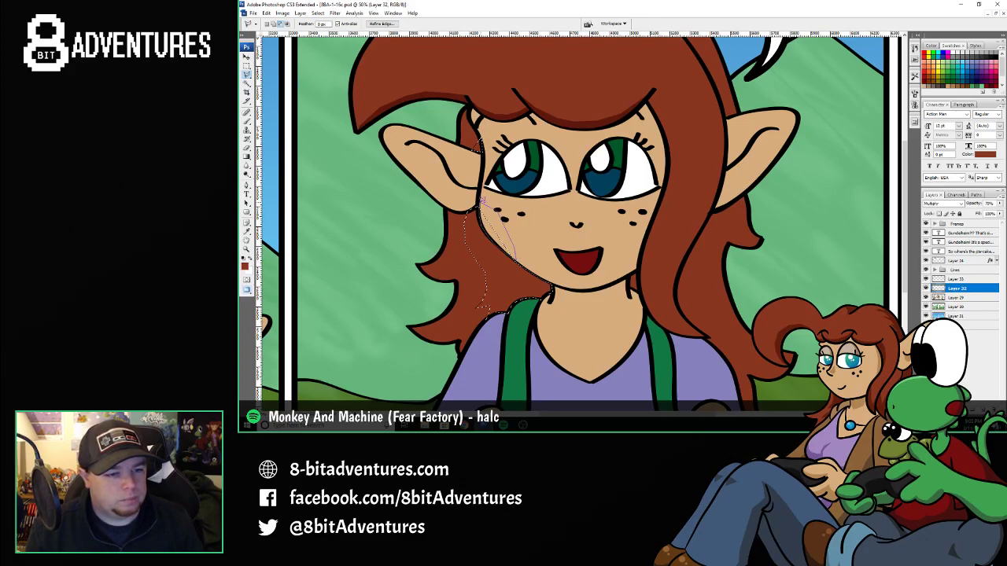
pyautogui.press('b')
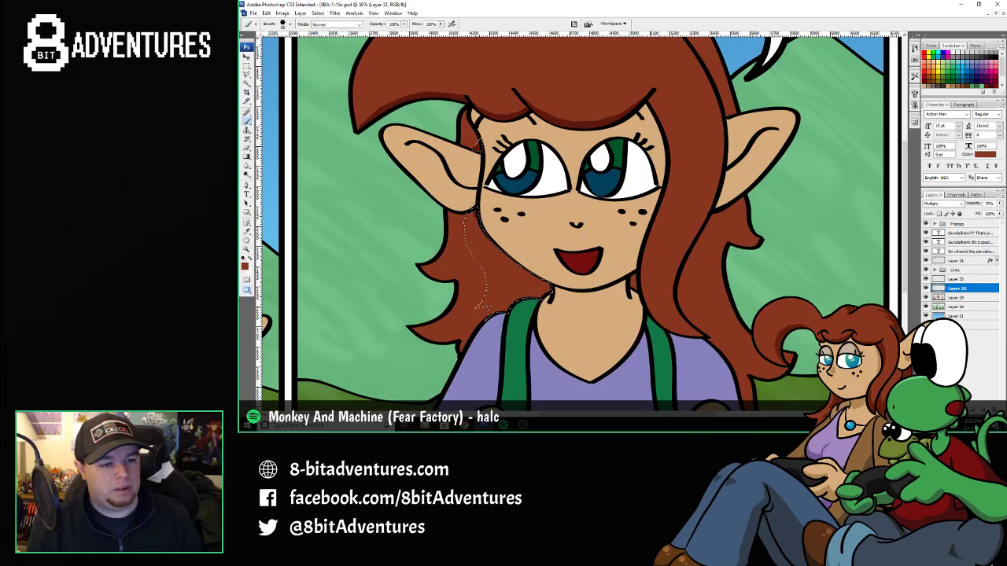
pyautogui.moveTo(482, 223)
pyautogui.mouseDown()
pyautogui.moveTo(551, 301)
pyautogui.moveTo(513, 269)
pyautogui.moveTo(476, 267)
pyautogui.moveTo(516, 316)
pyautogui.moveTo(483, 313)
pyautogui.mouseUp()
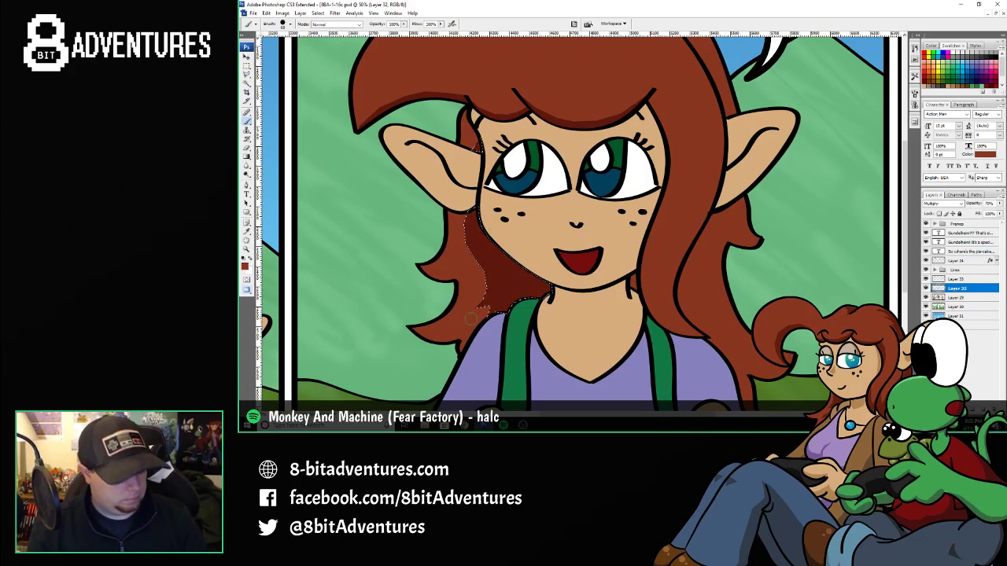
pyautogui.hotkey('ctrl', 'd')
# - Lasso the back hair beside the long front lock on the right, paint its shadow and deselect
pyautogui.press('l')
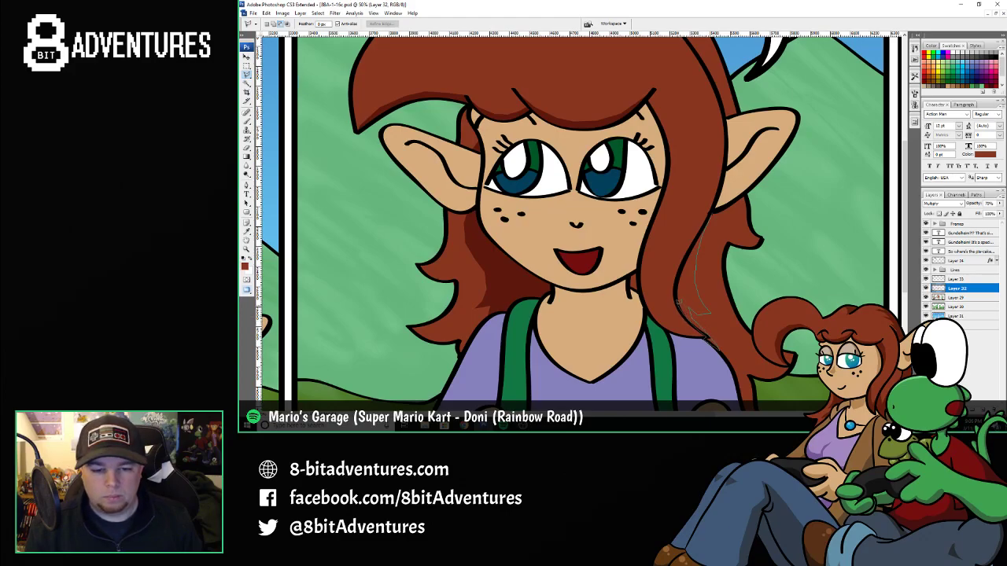
pyautogui.moveTo(676, 276)
pyautogui.mouseDown()
pyautogui.moveTo(712, 210)
pyautogui.moveTo(691, 270)
pyautogui.moveTo(698, 307)
pyautogui.moveTo(686, 303)
pyautogui.moveTo(712, 340)
pyautogui.mouseUp()
pyautogui.press('b')
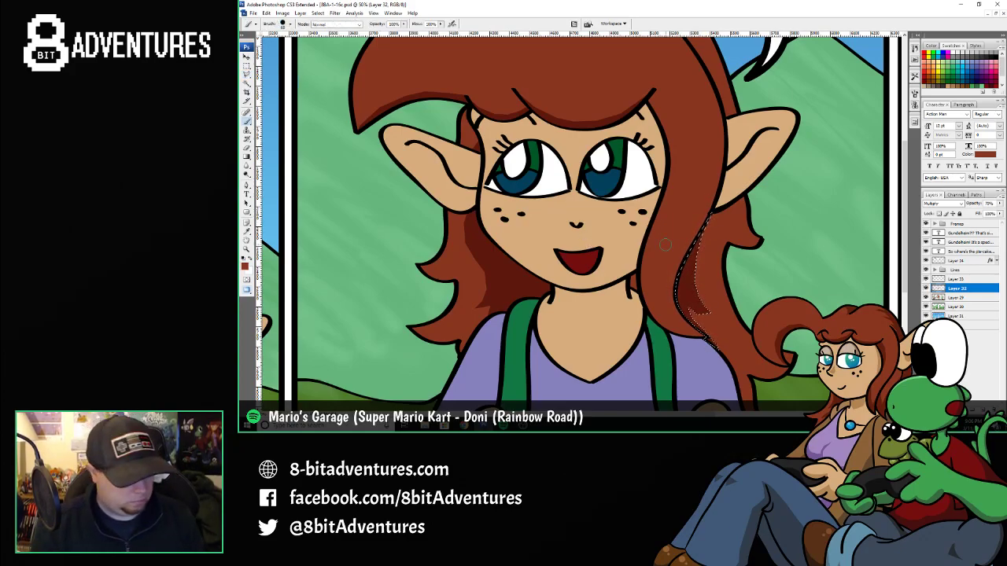
pyautogui.hotkey('ctrl', 'd')
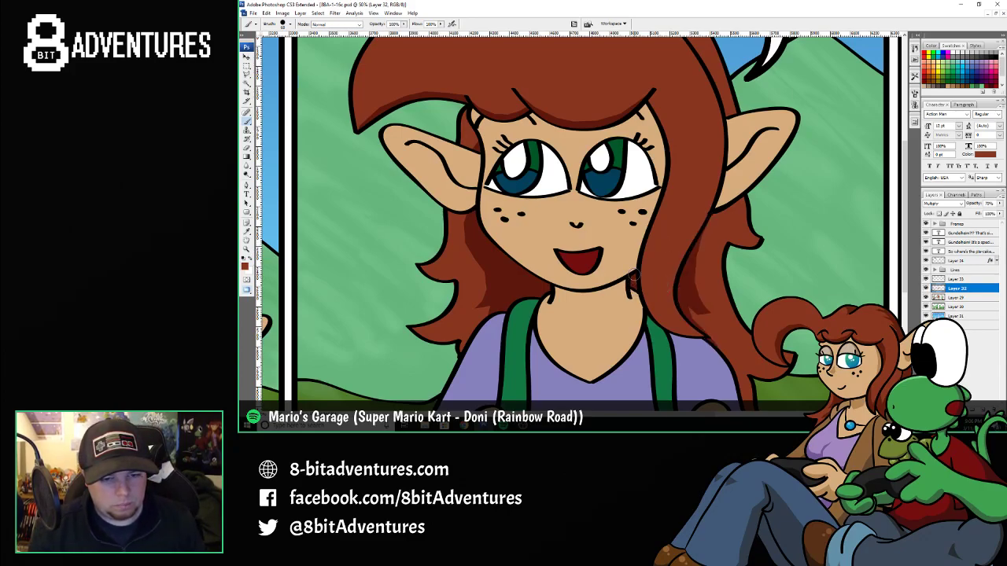
# - Lasso two strips on the long front lock, one along the face edge and one along its lower outer edge
pyautogui.scroll(-2, 625, 261)
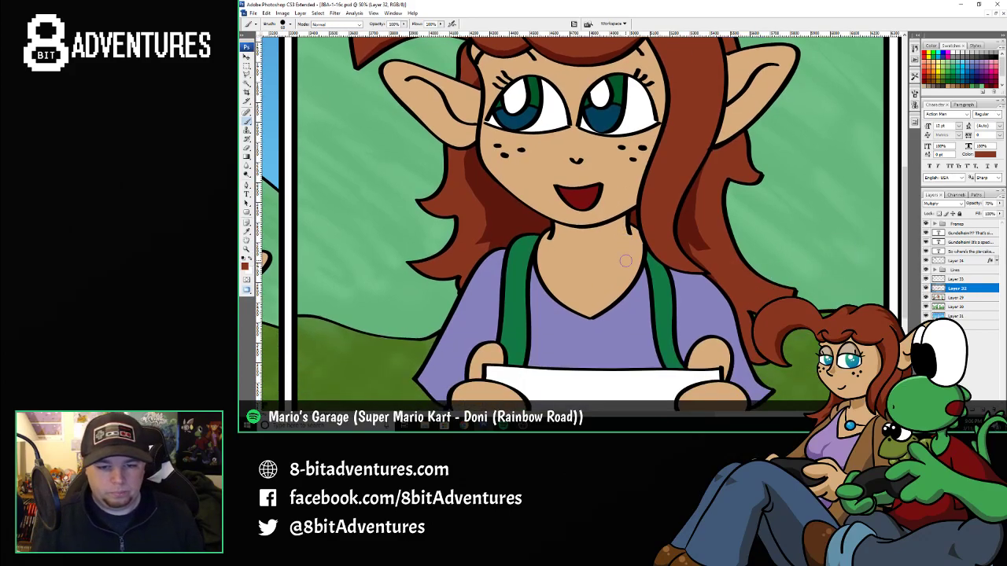
pyautogui.scroll(5, 625, 261)
pyautogui.scroll(-2, 625, 261)
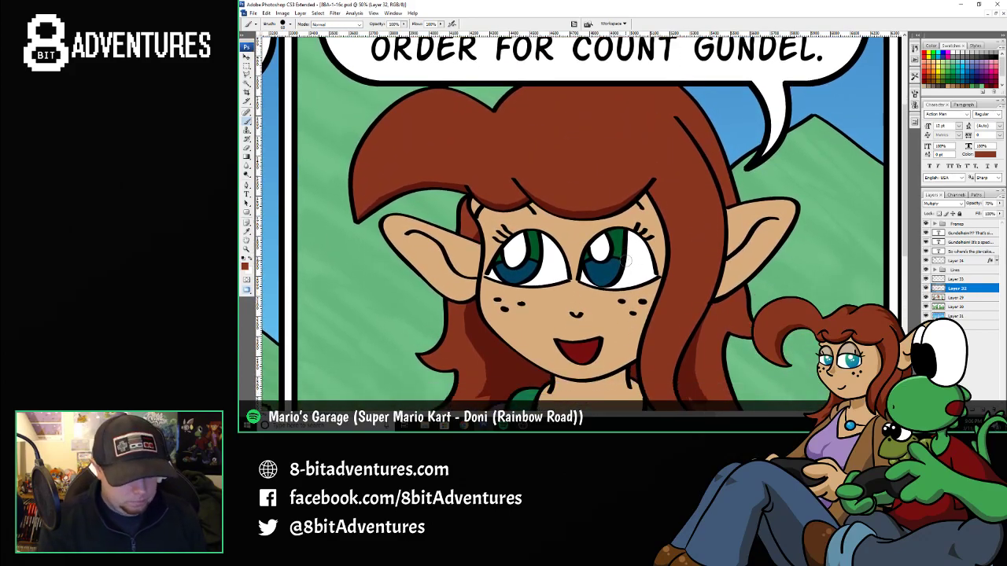
pyautogui.press('l')
pyautogui.scroll(-2, 643, 250)
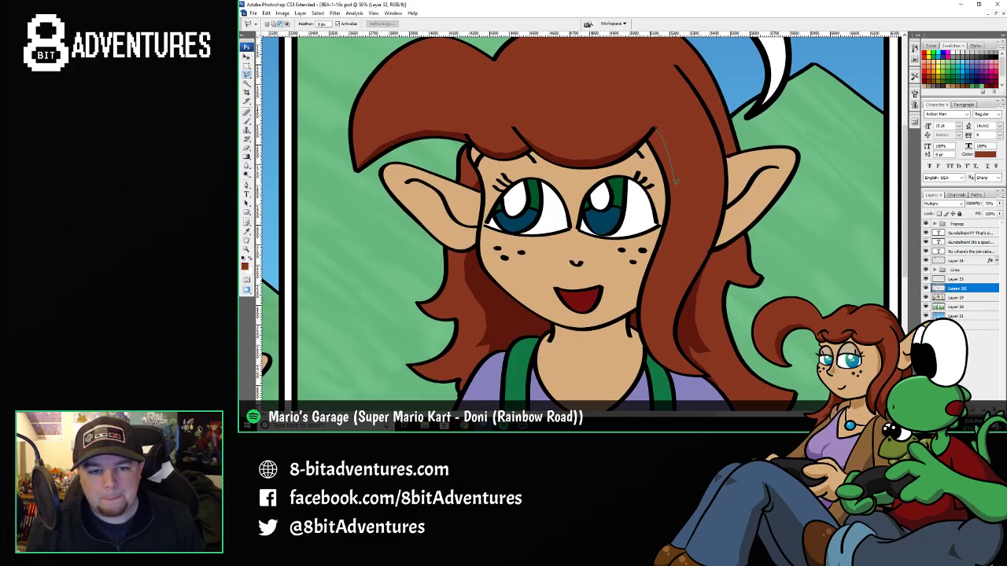
pyautogui.click(668, 188)
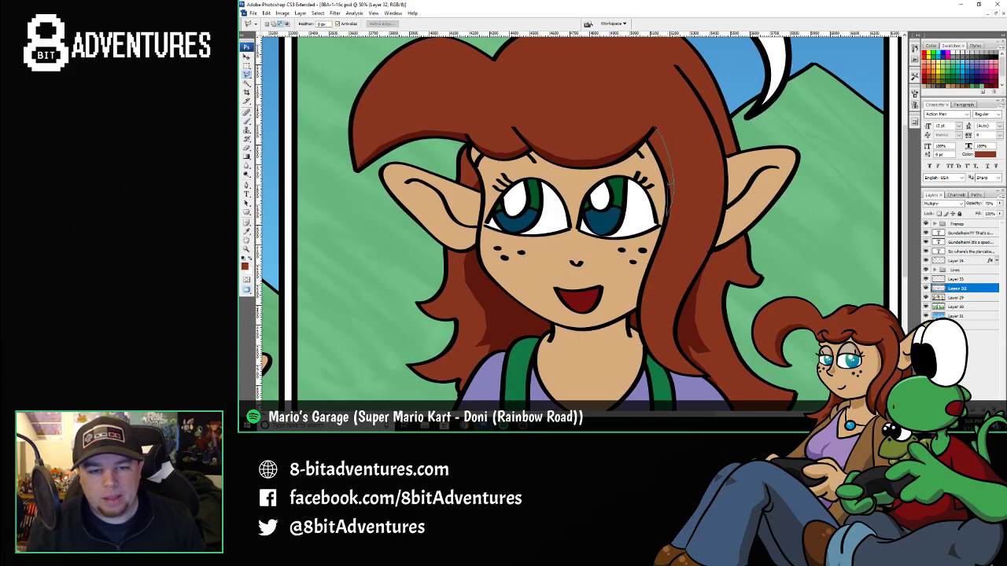
pyautogui.click(661, 164)
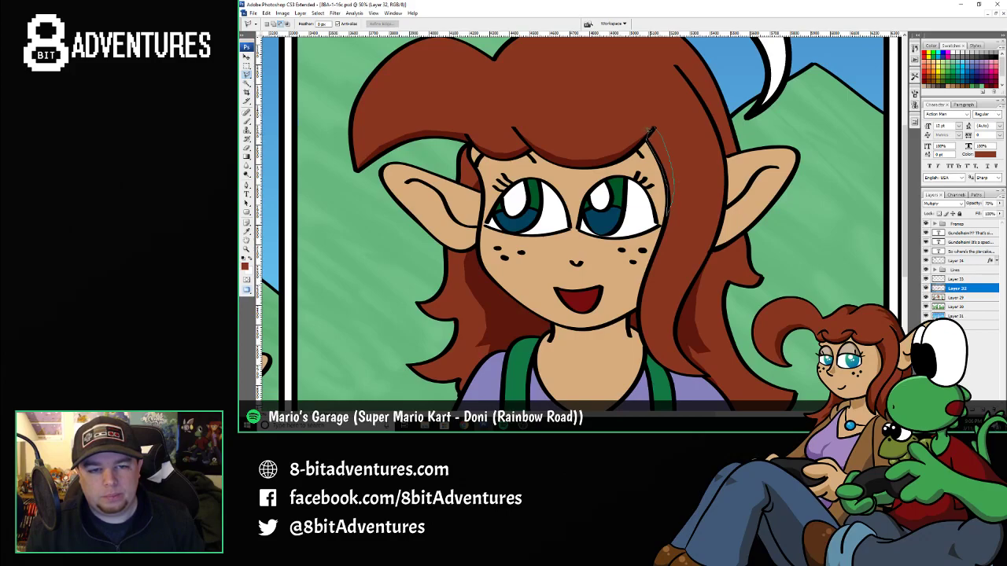
pyautogui.doubleClick(653, 126)
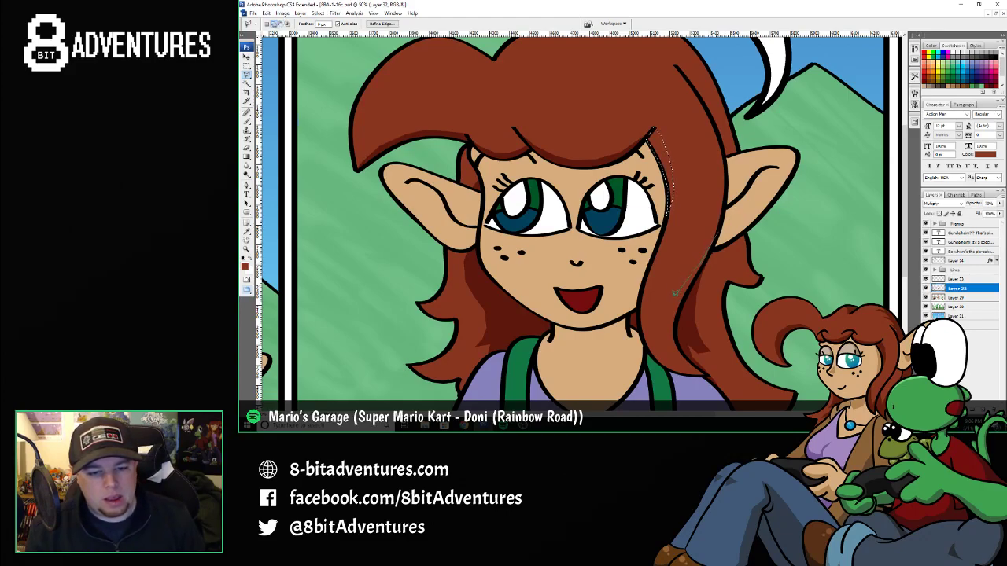
pyautogui.click(682, 349)
pyautogui.click(676, 335)
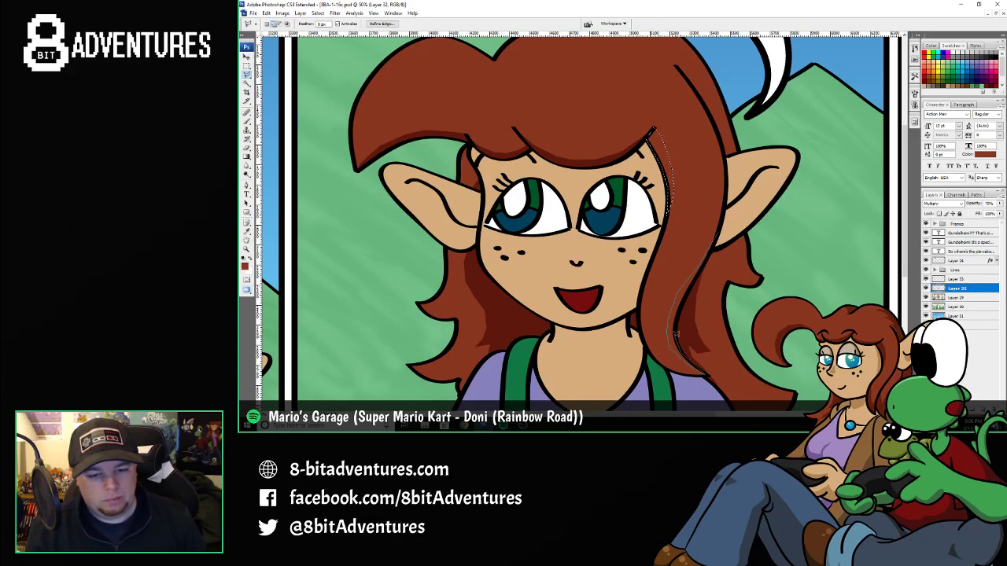
pyautogui.doubleClick(683, 301)
# - Paint the hair shadow into both selected strips of the long front lock and clear the selection
pyautogui.press('b')
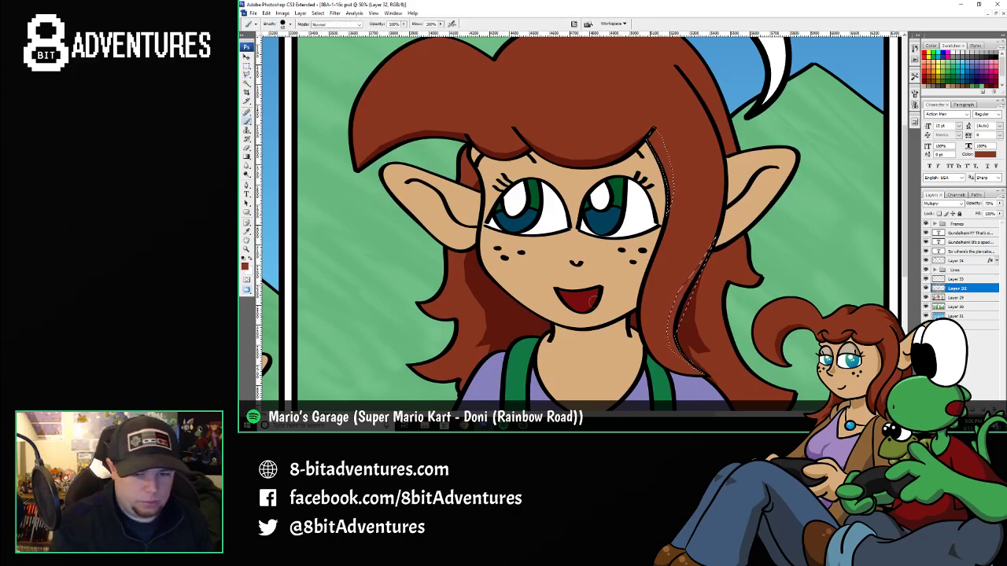
pyautogui.moveTo(676, 354)
pyautogui.mouseDown()
pyautogui.moveTo(673, 316)
pyautogui.moveTo(711, 240)
pyautogui.mouseUp()
pyautogui.moveTo(669, 206); pyautogui.dragTo(653, 140)
pyautogui.hotkey('ctrl', 'd')
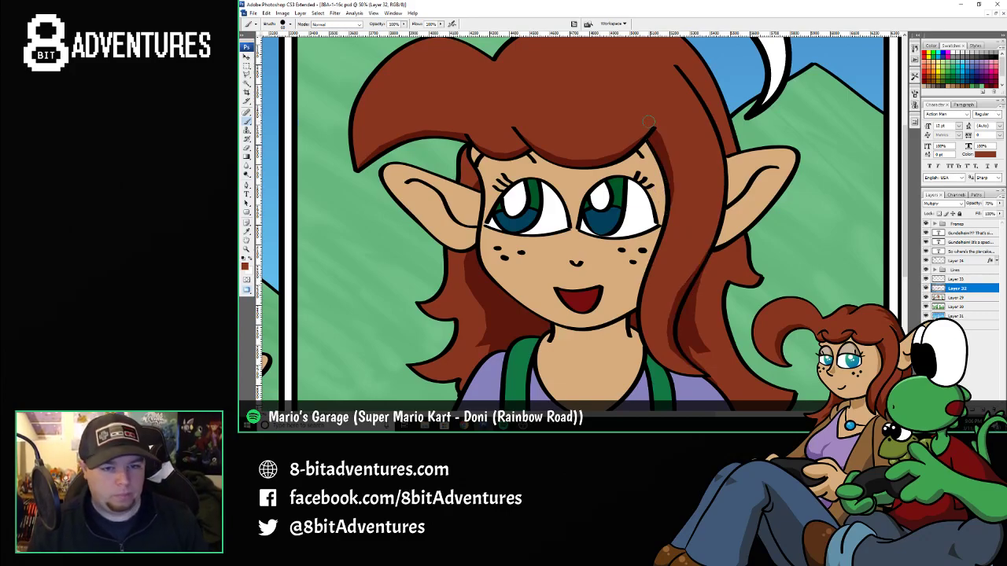
# - Sample the girl's tan skin color and lasso the inner hollow of her left-side ear
pyautogui.scroll(-2, 654, 117)
pyautogui.press('i')
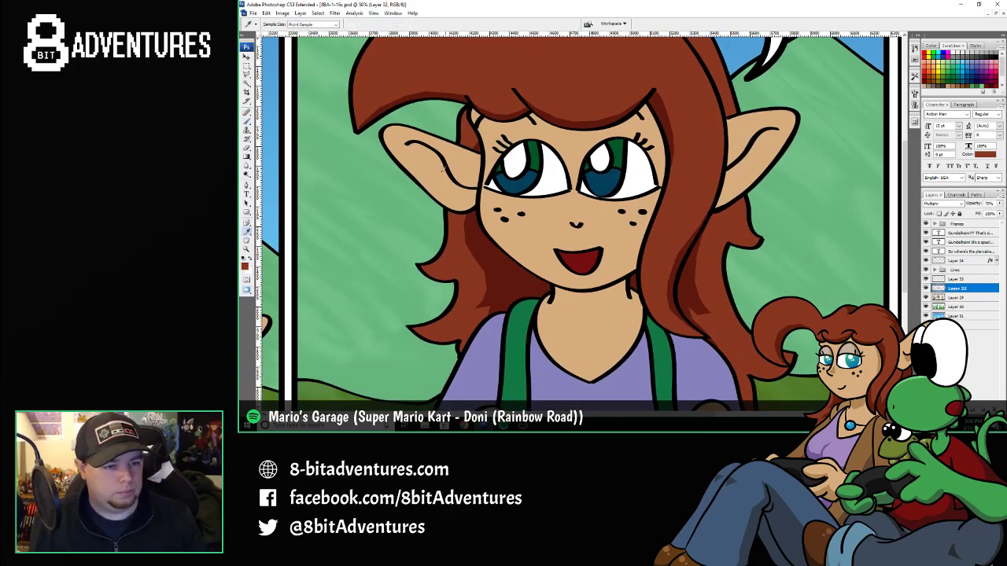
pyautogui.click(432, 164)
pyautogui.press('l')
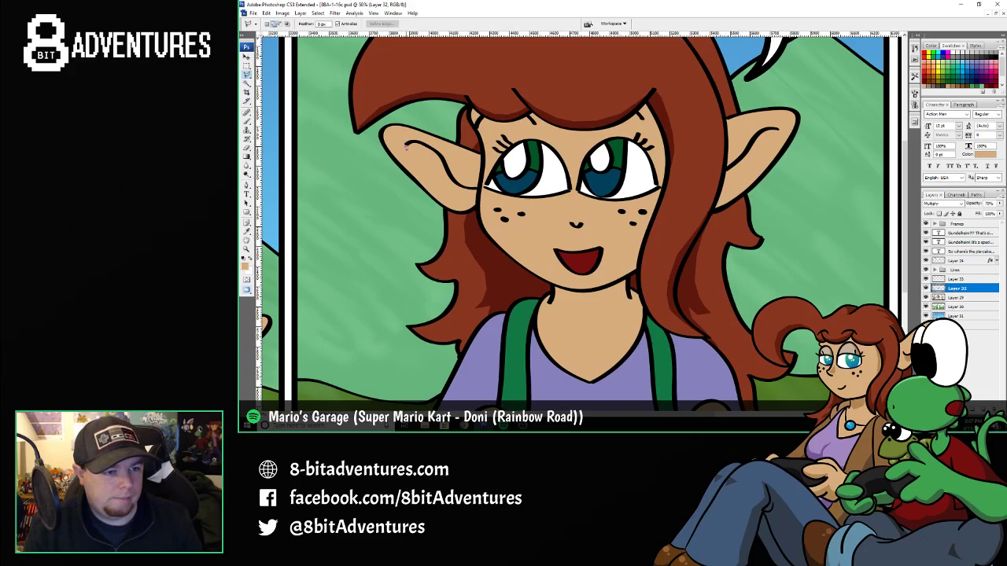
pyautogui.click(407, 150)
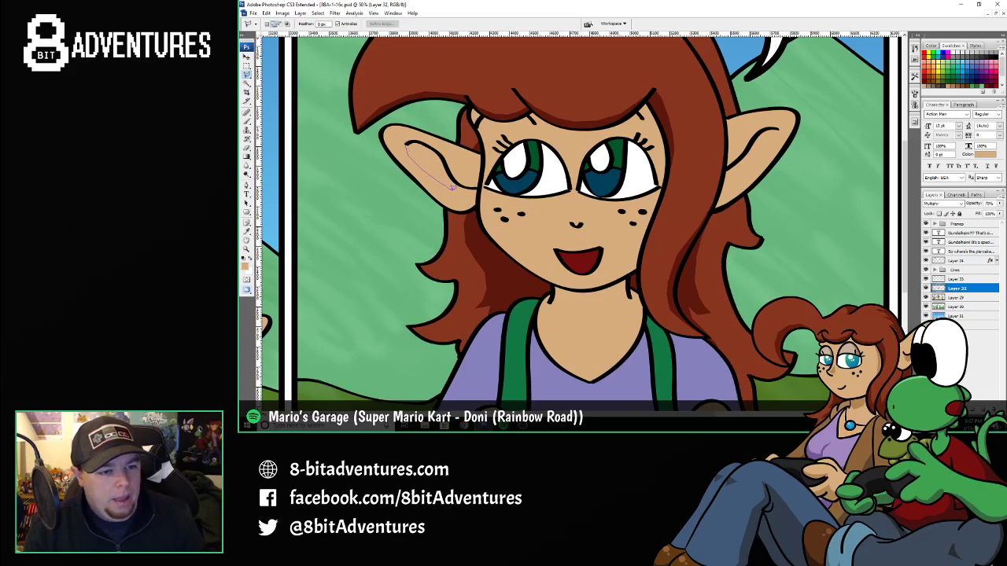
pyautogui.click(464, 187)
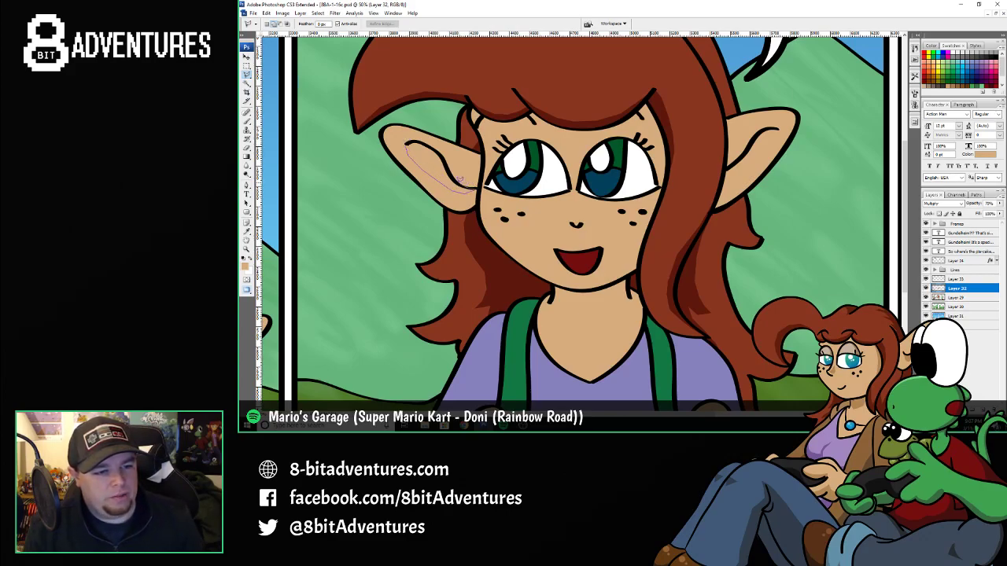
pyautogui.click(456, 183)
pyautogui.click(451, 177)
pyautogui.click(438, 150)
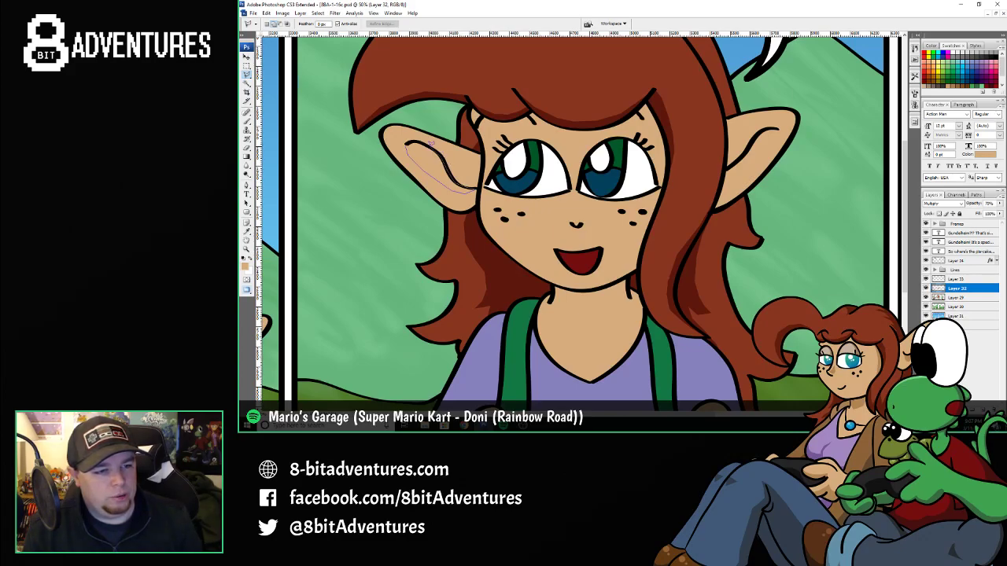
pyautogui.click(431, 144)
pyautogui.click(407, 148)
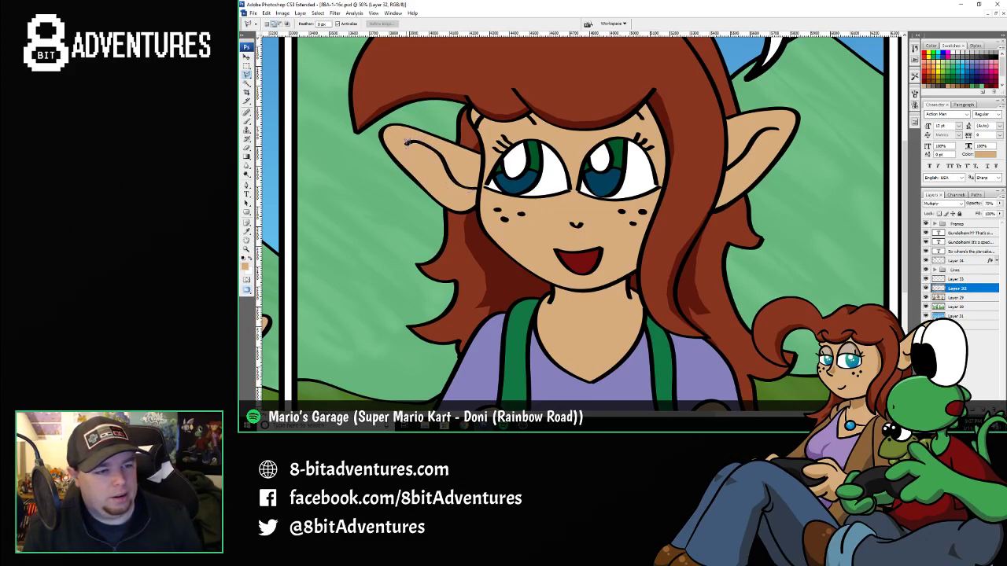
# - Paint the skin shadow into the selected hollow of the left-side ear and deselect
pyautogui.press('b')
pyautogui.moveTo(409, 146); pyautogui.dragTo(460, 187)
pyautogui.hotkey('ctrl', 'd')
# - Lasso the inner hollow of the right-side ear, paint its skin shadow and clear the selection
pyautogui.press('l')
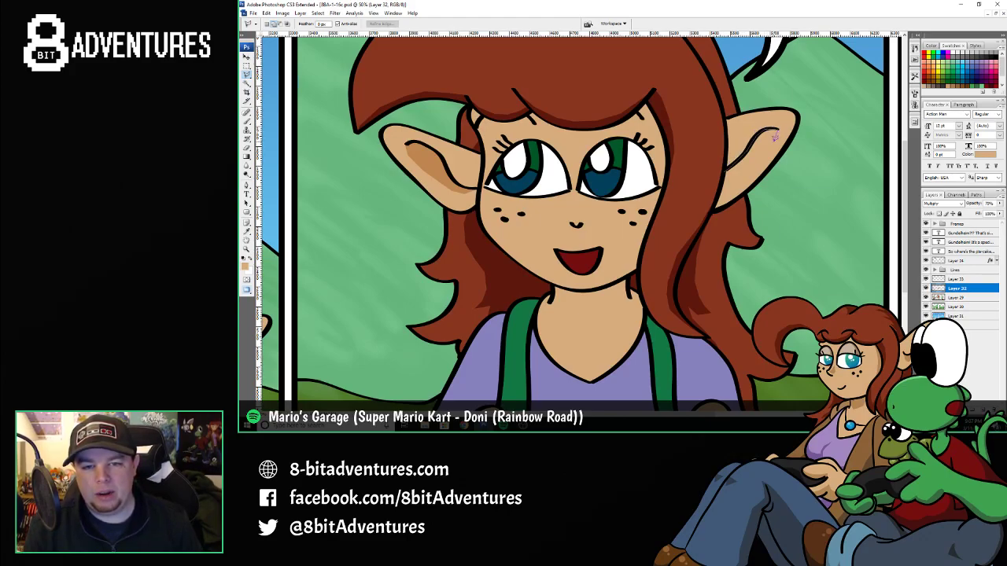
pyautogui.moveTo(775, 137)
pyautogui.mouseDown()
pyautogui.moveTo(730, 178)
pyautogui.moveTo(725, 166)
pyautogui.mouseUp()
pyautogui.press('b')
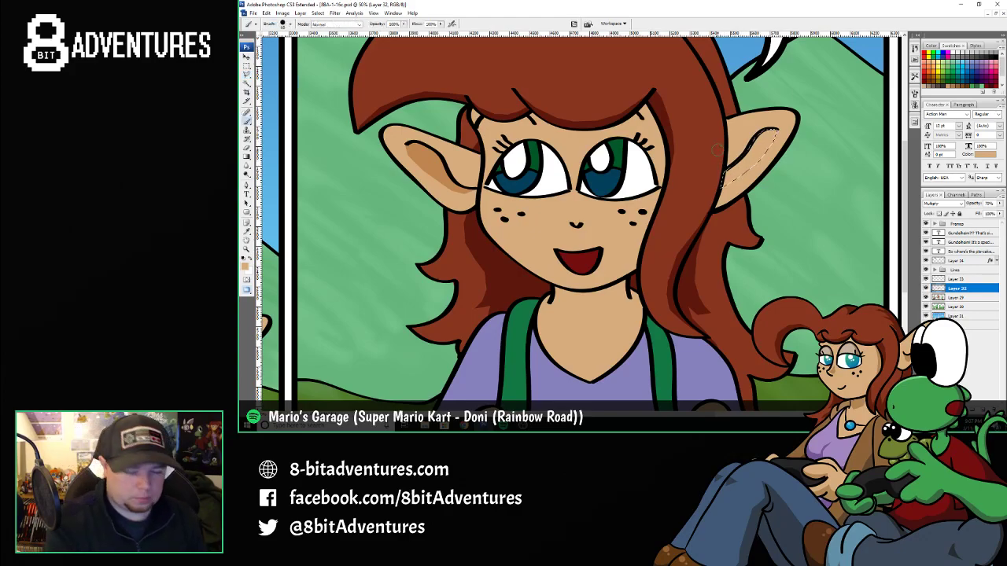
pyautogui.moveTo(771, 136)
pyautogui.mouseDown()
pyautogui.moveTo(743, 164)
pyautogui.moveTo(731, 158)
pyautogui.moveTo(718, 180)
pyautogui.mouseUp()
pyautogui.hotkey('ctrl', 'd')
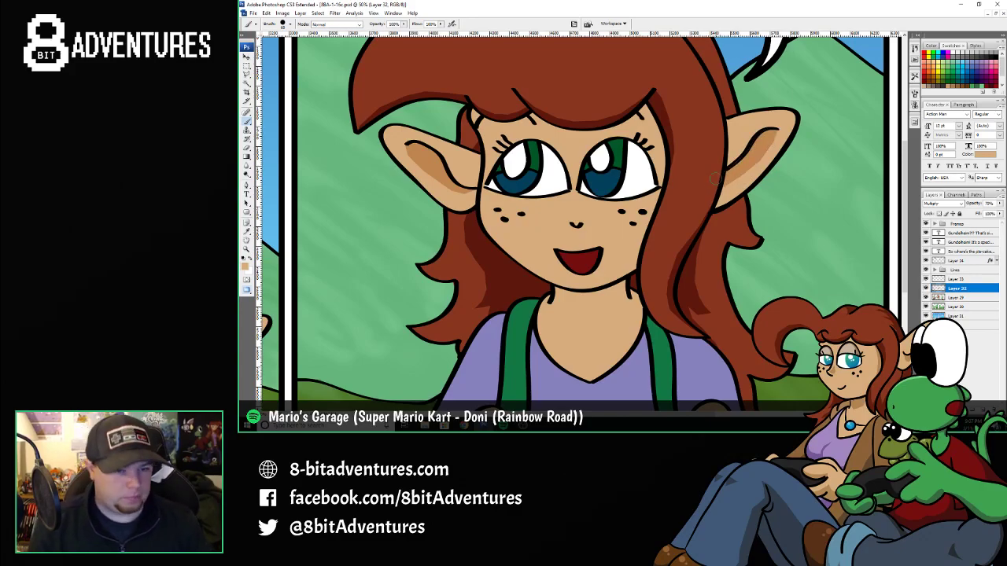
# - Lasso a band of forehead following the underside of the bangs and paint the skin shadow inside it
pyautogui.press('l')
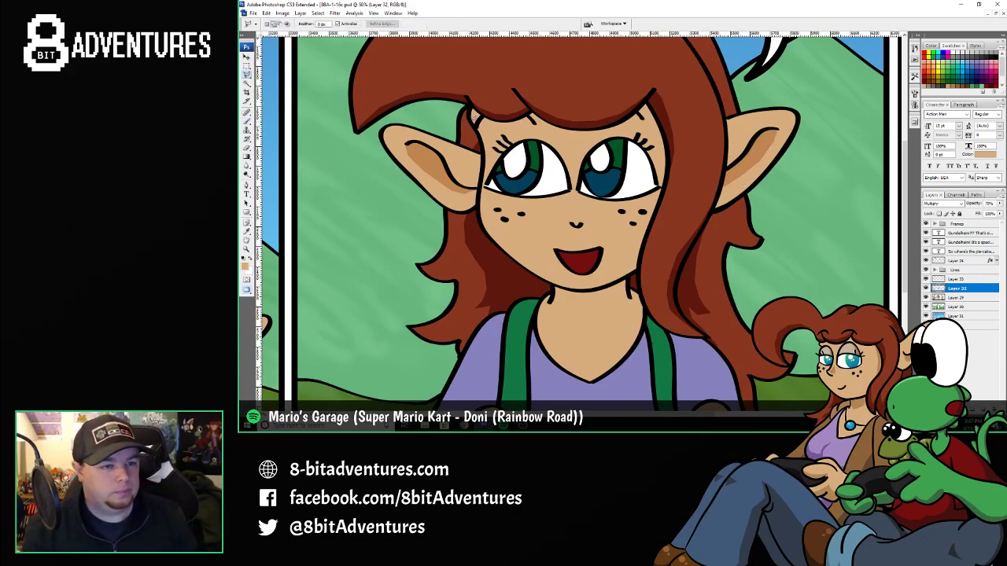
pyautogui.moveTo(477, 125)
pyautogui.mouseDown()
pyautogui.moveTo(531, 121)
pyautogui.moveTo(566, 139)
pyautogui.moveTo(595, 138)
pyautogui.moveTo(652, 101)
pyautogui.moveTo(595, 125)
pyautogui.moveTo(557, 124)
pyautogui.moveTo(532, 104)
pyautogui.moveTo(469, 116)
pyautogui.mouseUp()
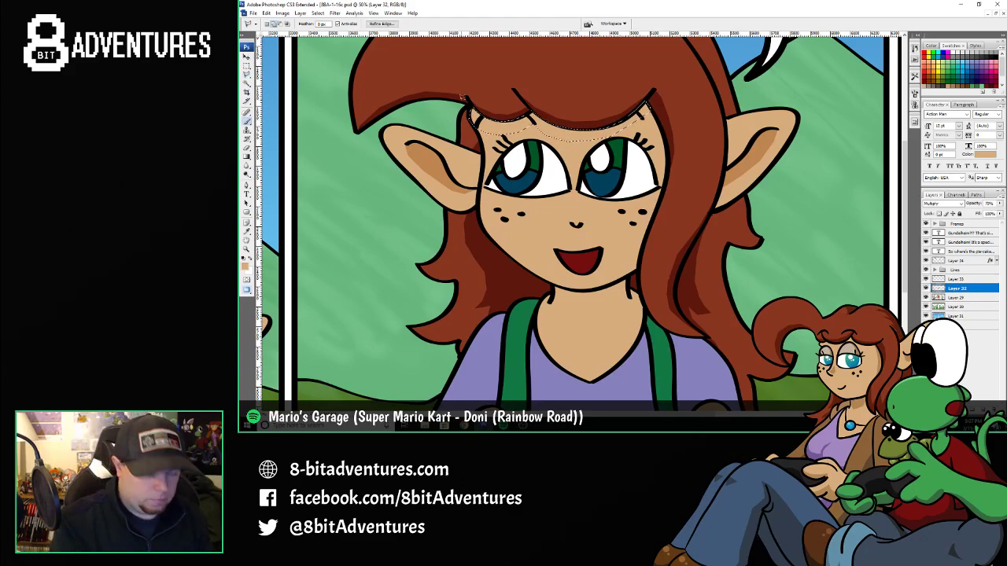
pyautogui.press('b')
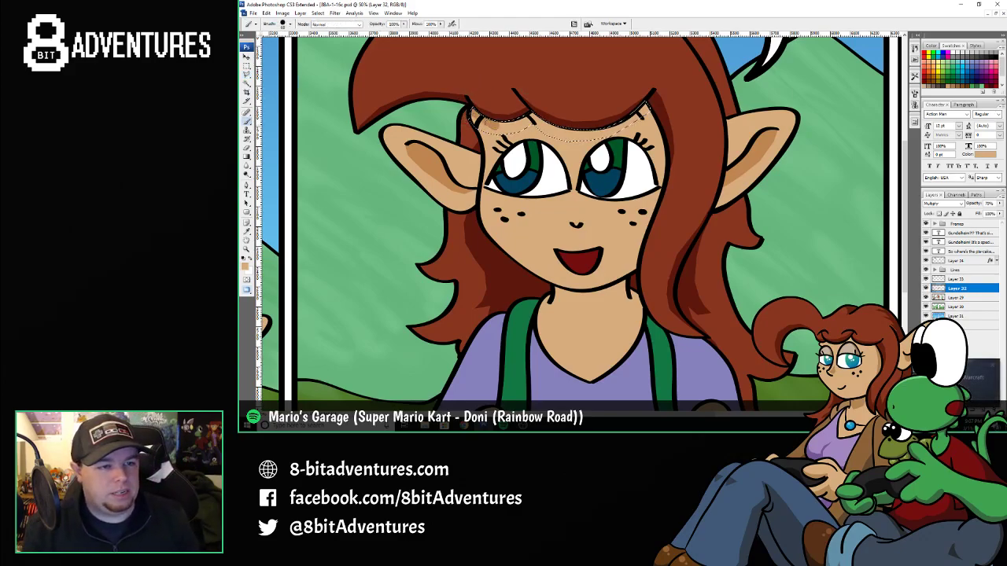
pyautogui.moveTo(489, 123)
pyautogui.mouseDown()
pyautogui.moveTo(546, 120)
pyautogui.moveTo(560, 126)
pyautogui.moveTo(512, 119)
pyautogui.moveTo(615, 140)
pyautogui.moveTo(614, 119)
pyautogui.moveTo(631, 126)
pyautogui.moveTo(637, 102)
pyautogui.mouseUp()
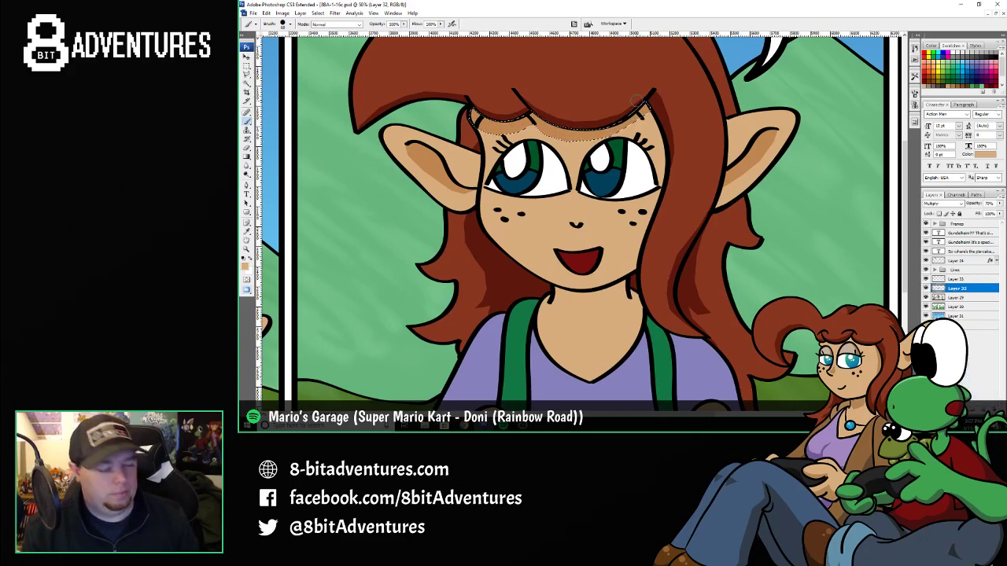
# - Deselect the forehead band, lasso a curved strip of neck beneath the chin, paint the skin shadow inside it and clear the selection
pyautogui.hotkey('ctrl', 'd')
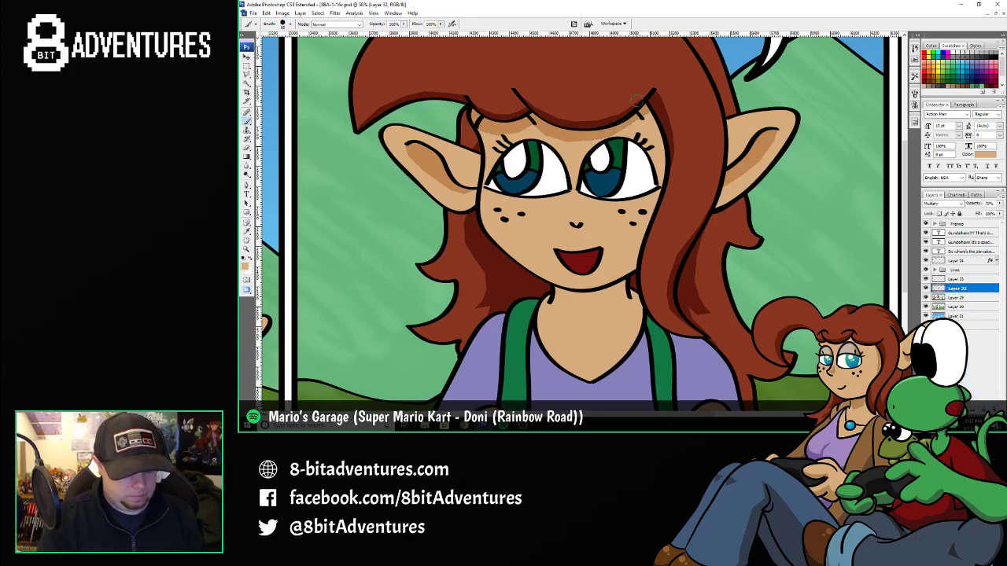
pyautogui.press('l')
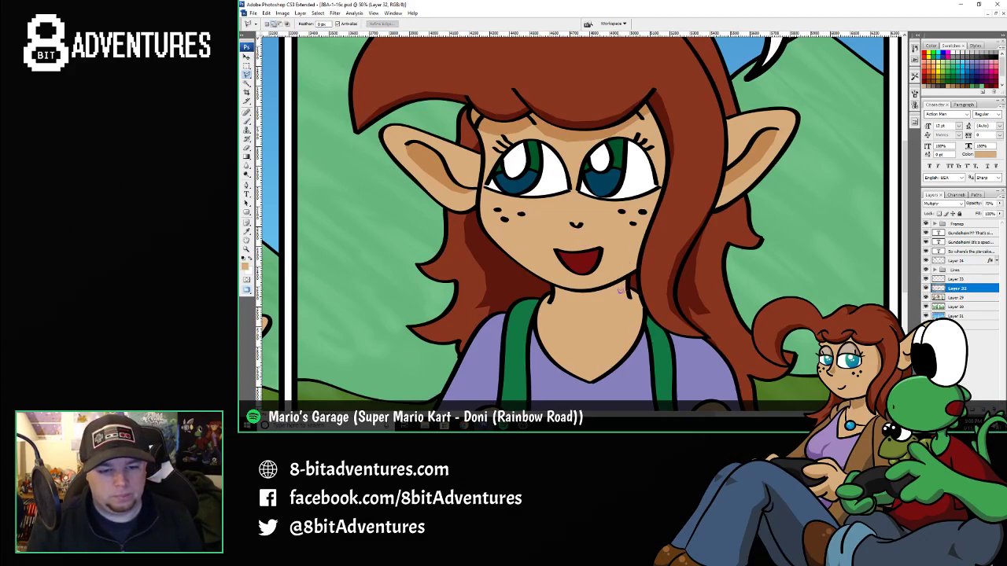
pyautogui.moveTo(604, 299)
pyautogui.mouseDown()
pyautogui.moveTo(558, 299)
pyautogui.moveTo(553, 283)
pyautogui.moveTo(604, 287)
pyautogui.moveTo(632, 273)
pyautogui.moveTo(629, 292)
pyautogui.mouseUp()
pyautogui.press('b')
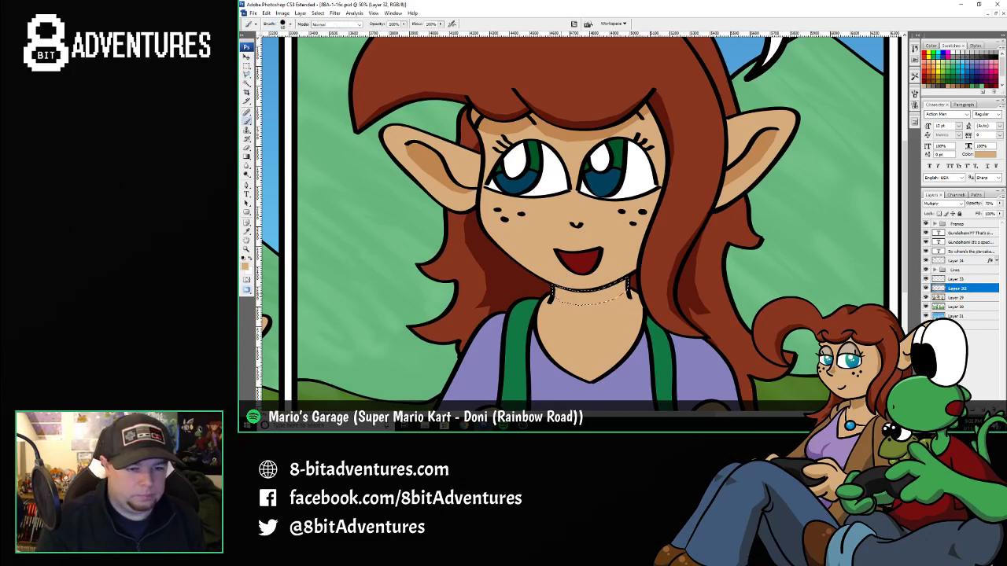
pyautogui.moveTo(554, 291); pyautogui.dragTo(619, 288)
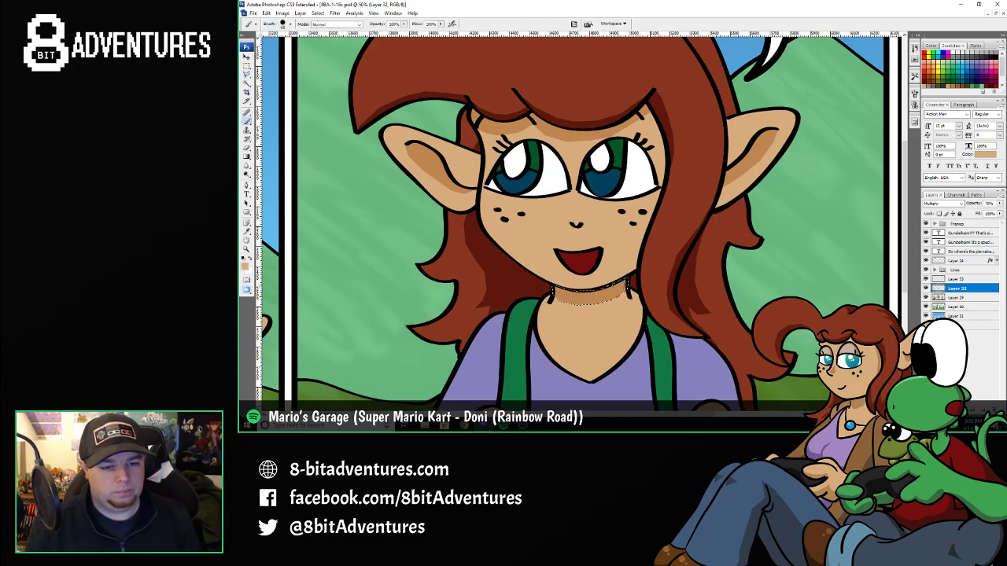
pyautogui.hotkey('ctrl', 'd')
# - Lasso the underside of the uppermost finger on the girl's left-side hand, paint the skin shadow there and deselect
pyautogui.press('l')
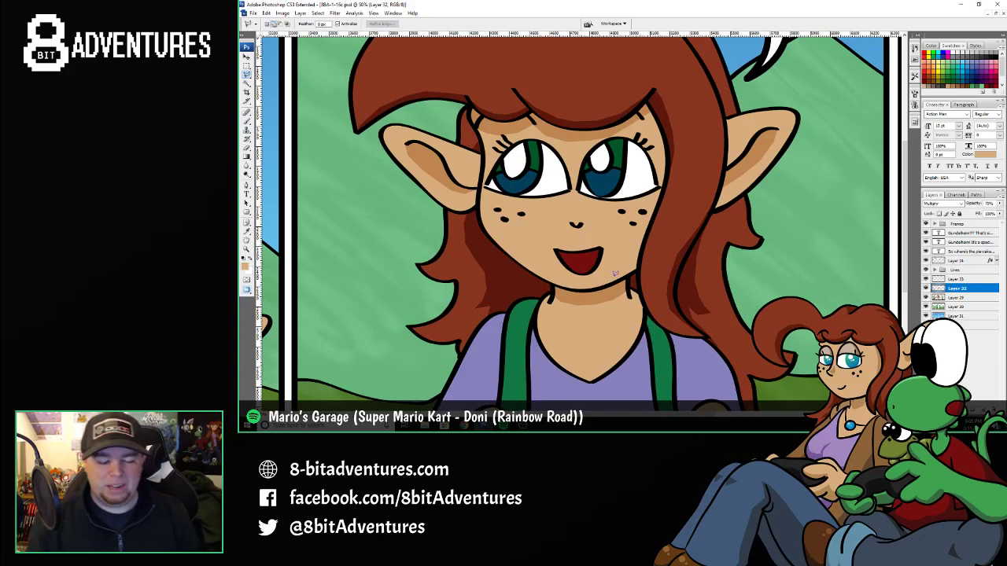
pyautogui.scroll(-5, 616, 273)
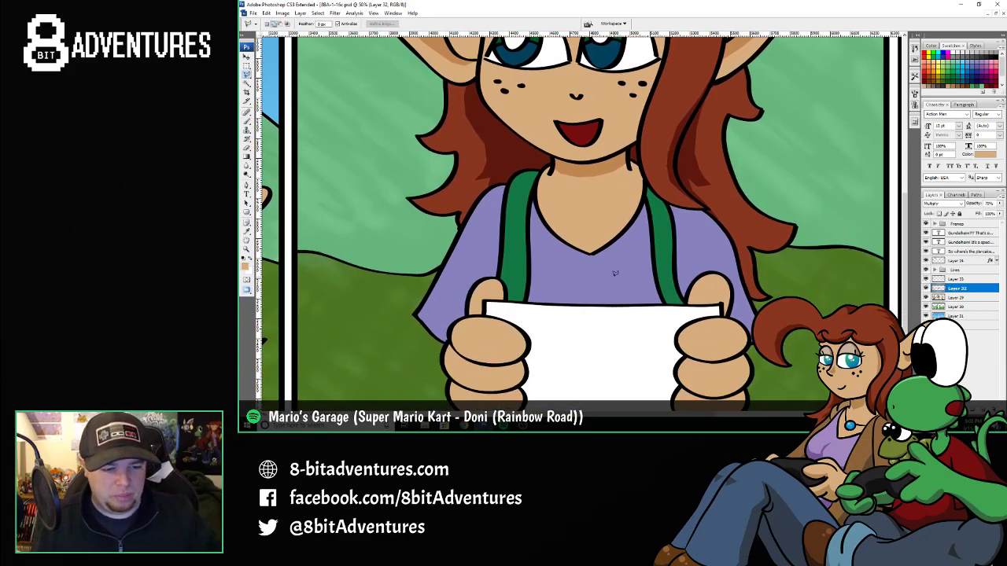
pyautogui.scroll(-2, 615, 273)
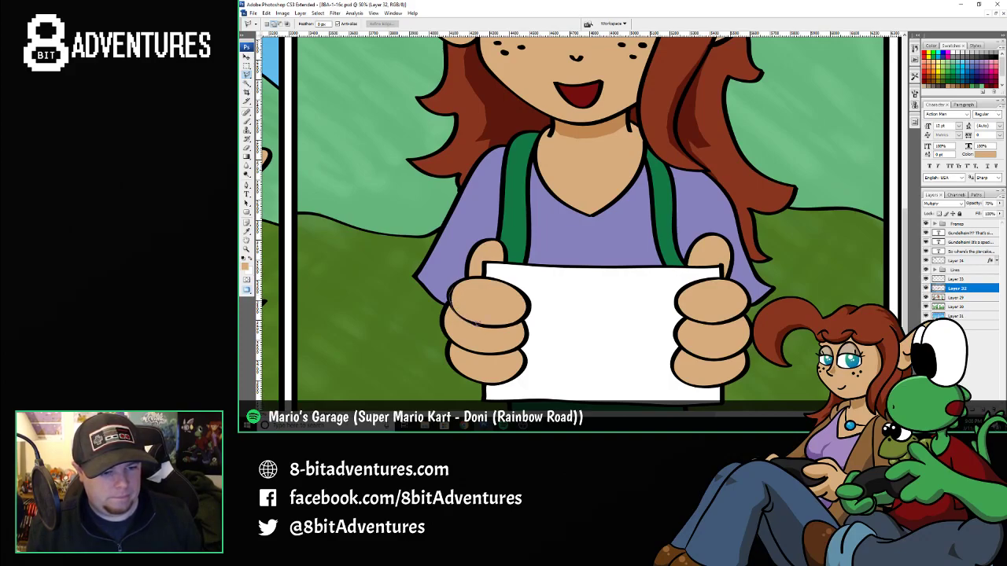
pyautogui.moveTo(480, 323); pyautogui.dragTo(526, 313)
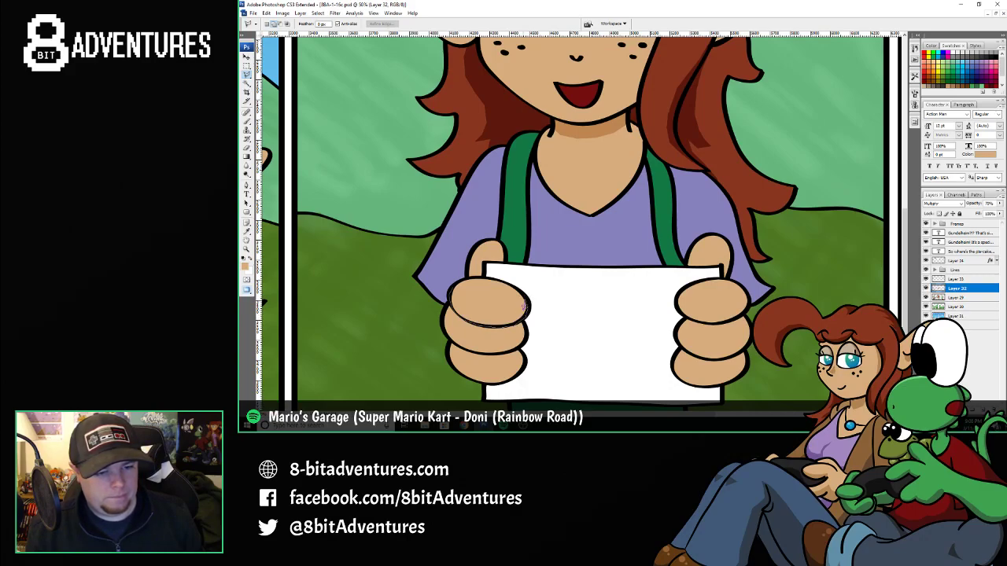
pyautogui.moveTo(513, 313)
pyautogui.mouseDown()
pyautogui.moveTo(485, 311)
pyautogui.moveTo(456, 286)
pyautogui.moveTo(464, 281)
pyautogui.moveTo(461, 306)
pyautogui.moveTo(527, 304)
pyautogui.mouseUp()
pyautogui.press('b')
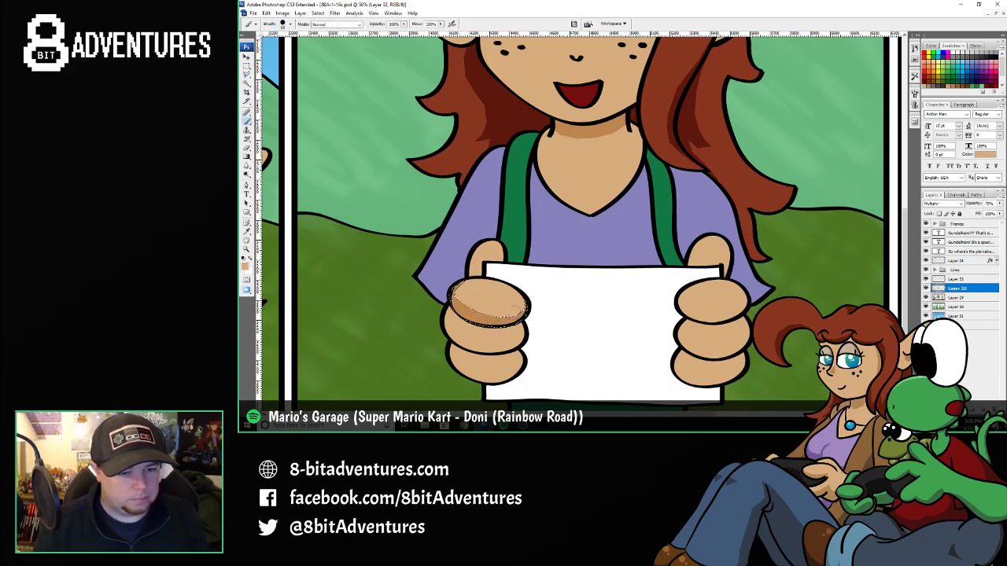
pyautogui.hotkey('ctrl', 'd')
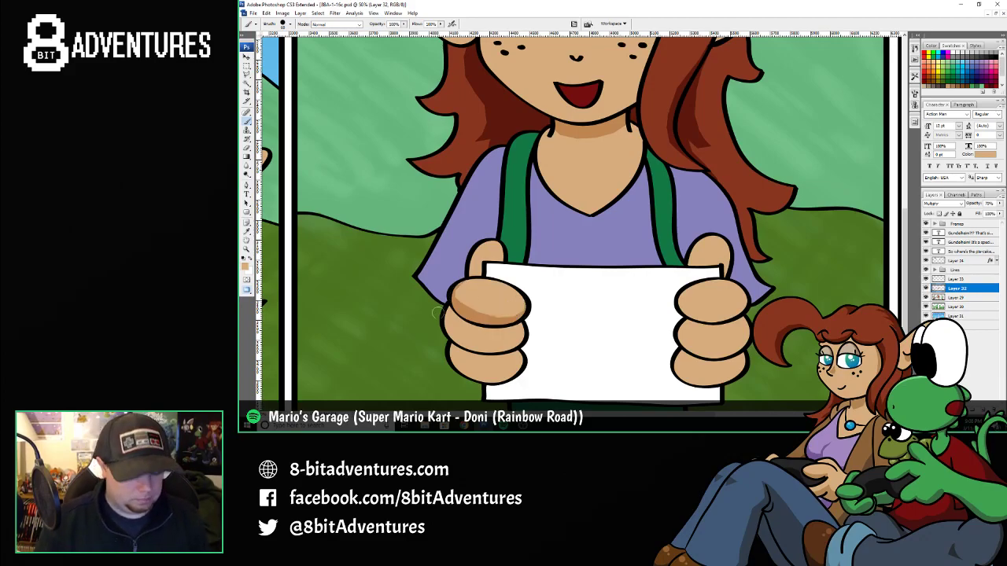
# - Lasso the lower part of the middle finger on the left-side hand, paint its skin shadow and clear the selection
pyautogui.press('l')
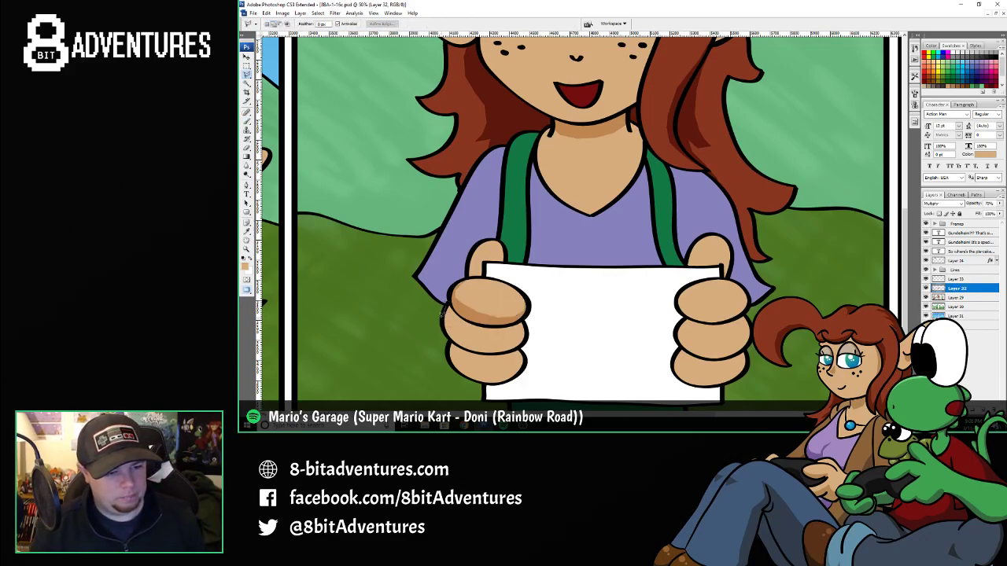
pyautogui.moveTo(443, 312)
pyautogui.mouseDown()
pyautogui.moveTo(450, 338)
pyautogui.moveTo(486, 351)
pyautogui.moveTo(519, 345)
pyautogui.moveTo(528, 329)
pyautogui.moveTo(522, 318)
pyautogui.moveTo(482, 338)
pyautogui.moveTo(455, 319)
pyautogui.mouseUp()
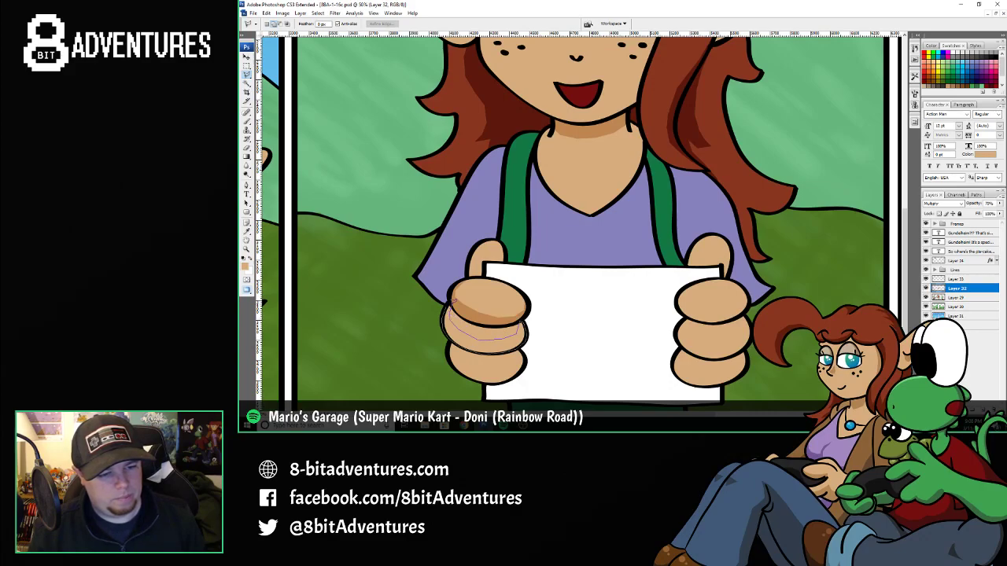
pyautogui.moveTo(445, 305)
pyautogui.mouseDown()
pyautogui.moveTo(479, 348)
pyautogui.moveTo(520, 340)
pyautogui.moveTo(524, 321)
pyautogui.moveTo(460, 346)
pyautogui.mouseUp()
pyautogui.press('b')
pyautogui.hotkey('ctrl', 'd')
# - Lasso the bottom edge of the lowest finger on the left-side hand, paint the skin shadow inside and deselect
pyautogui.press('l')
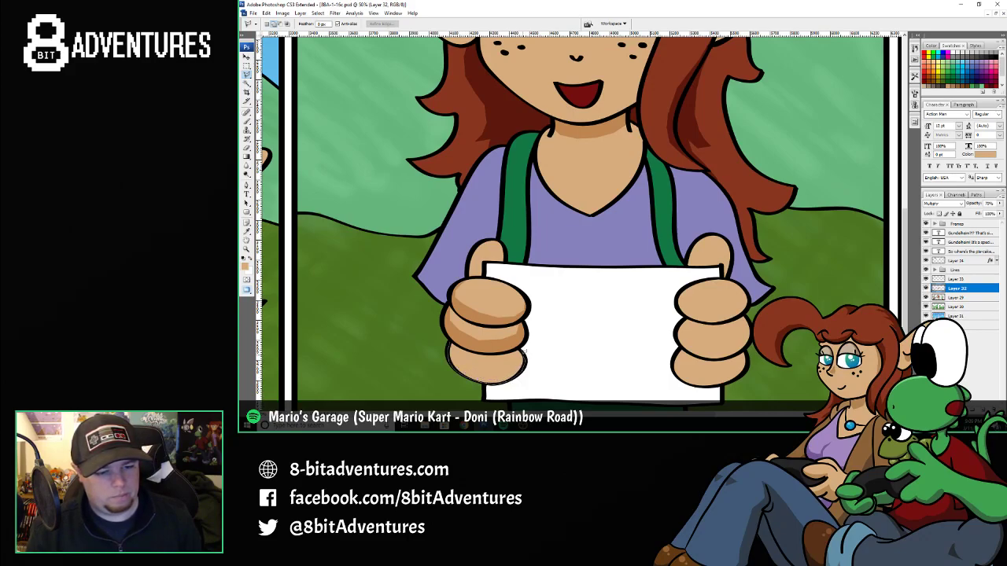
pyautogui.moveTo(525, 351)
pyautogui.mouseDown()
pyautogui.moveTo(492, 372)
pyautogui.moveTo(455, 357)
pyautogui.moveTo(449, 339)
pyautogui.mouseUp()
pyautogui.press('b')
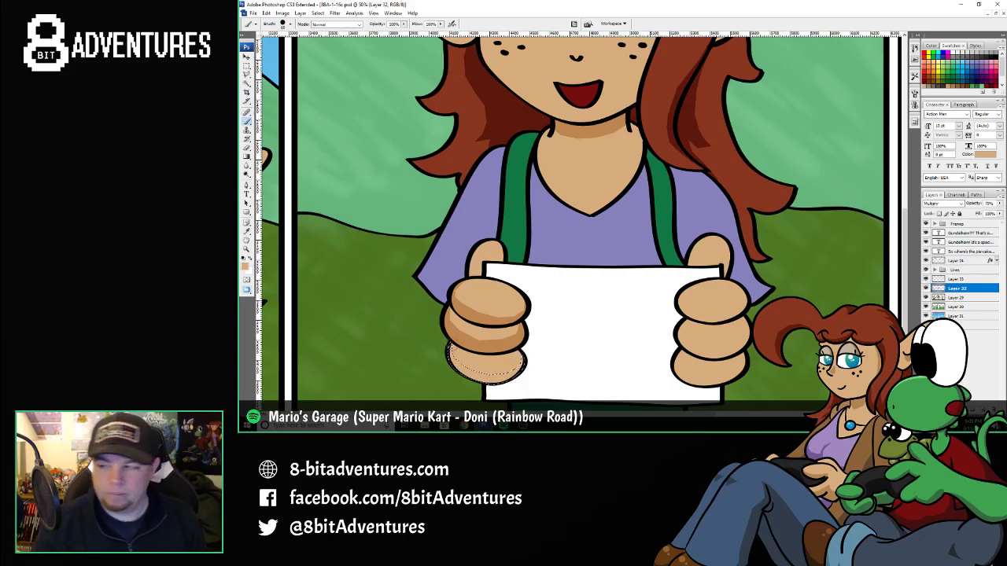
pyautogui.moveTo(448, 350)
pyautogui.mouseDown()
pyautogui.moveTo(493, 380)
pyautogui.moveTo(520, 360)
pyautogui.mouseUp()
pyautogui.hotkey('ctrl', 'd')
# - Lasso the inner area of the left-side thumb above the paper's edge and paint the skin shadow into it
pyautogui.press('l')
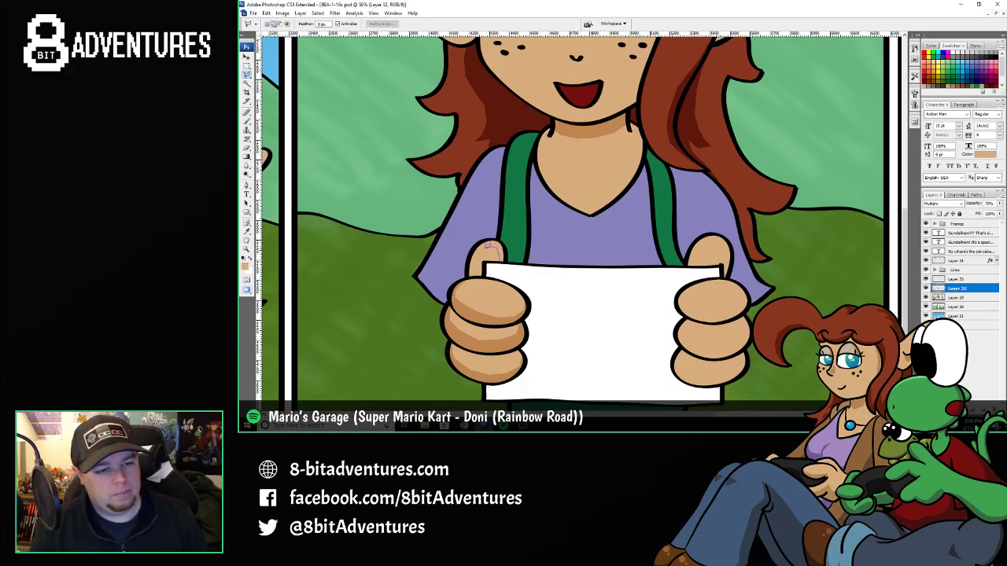
pyautogui.click(479, 267)
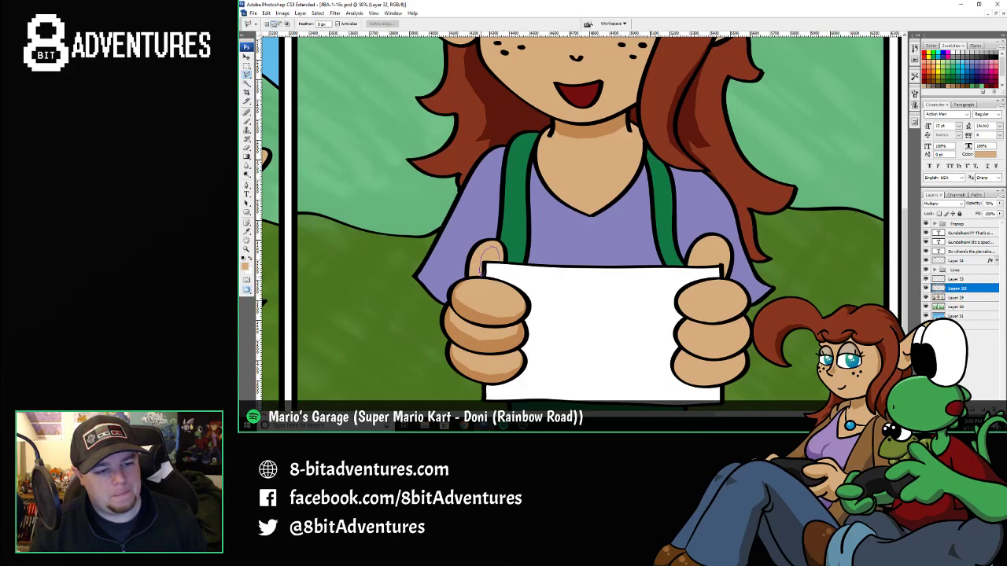
pyautogui.click(485, 263)
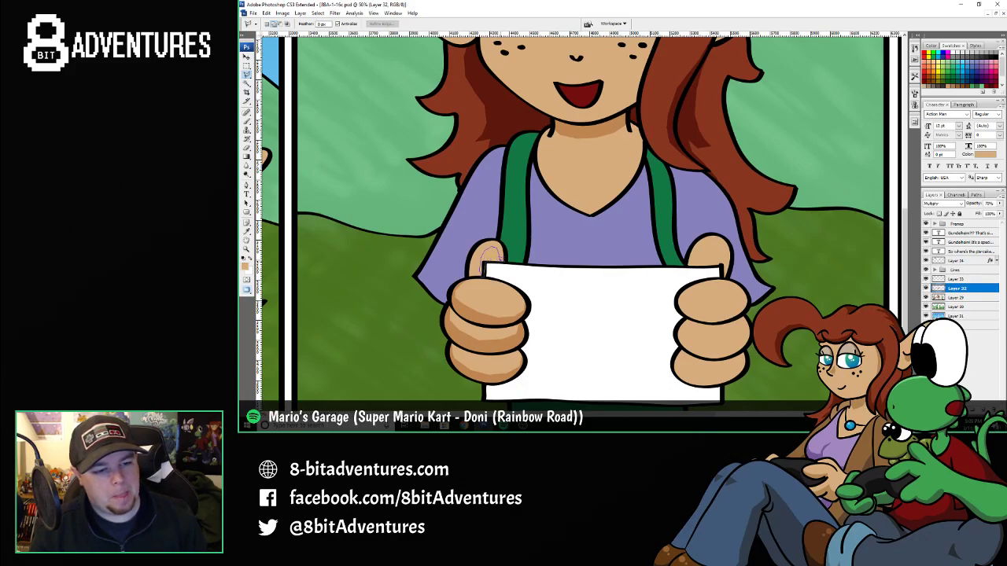
pyautogui.click(496, 261)
pyautogui.press('b')
pyautogui.moveTo(489, 253)
pyautogui.mouseDown()
pyautogui.moveTo(483, 269)
pyautogui.moveTo(487, 255)
pyautogui.mouseUp()
# - Lasso the underside of the uppermost finger on the right-side hand, paint its skin shadow and clear the selection
pyautogui.press('l')
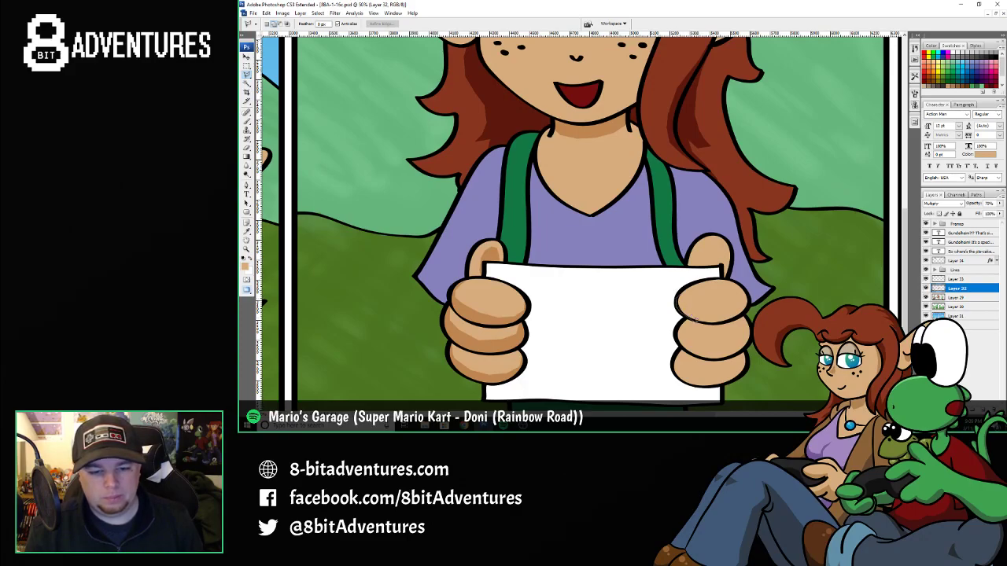
pyautogui.moveTo(697, 319)
pyautogui.mouseDown()
pyautogui.moveTo(746, 307)
pyautogui.moveTo(744, 283)
pyautogui.moveTo(739, 301)
pyautogui.moveTo(718, 307)
pyautogui.moveTo(682, 296)
pyautogui.moveTo(714, 318)
pyautogui.moveTo(742, 299)
pyautogui.mouseUp()
pyautogui.press('b')
pyautogui.press('l')
pyautogui.hotkey('ctrl', 'd')
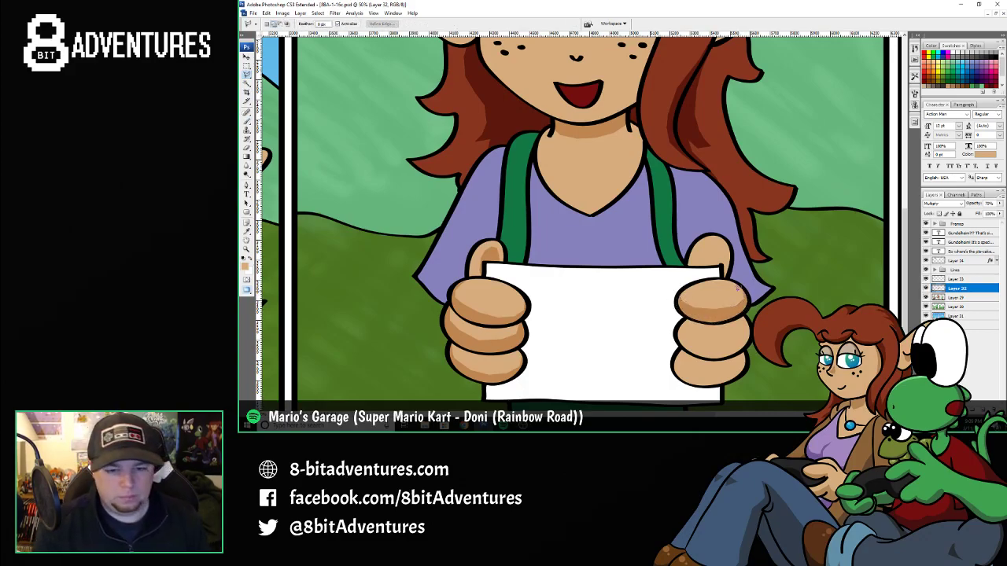
# - Lasso a rounded area inside the right-side thumb above the paper, paint the skin shadow in it and deselect
pyautogui.moveTo(690, 262); pyautogui.dragTo(711, 242)
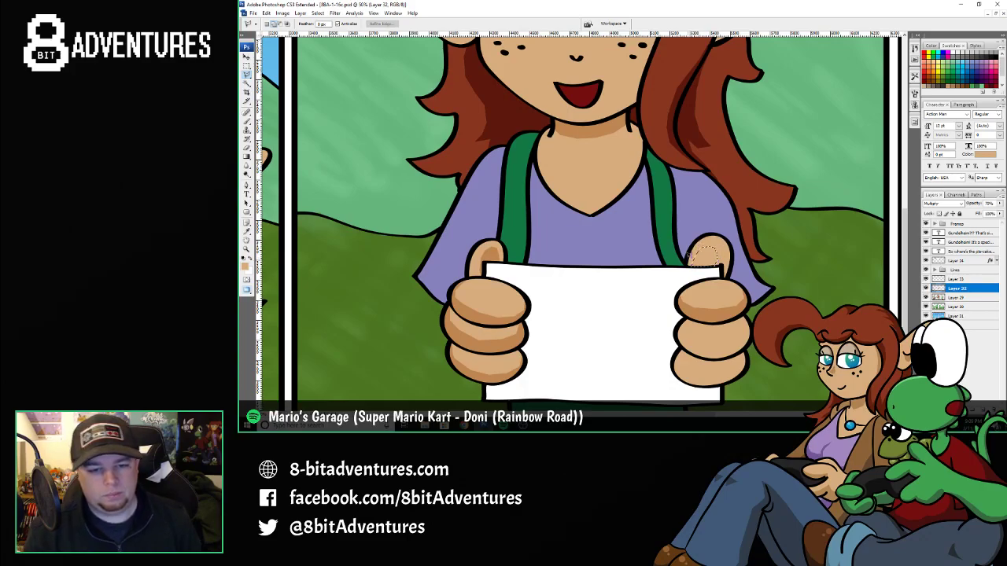
pyautogui.press('b')
pyautogui.moveTo(712, 247); pyautogui.dragTo(694, 260)
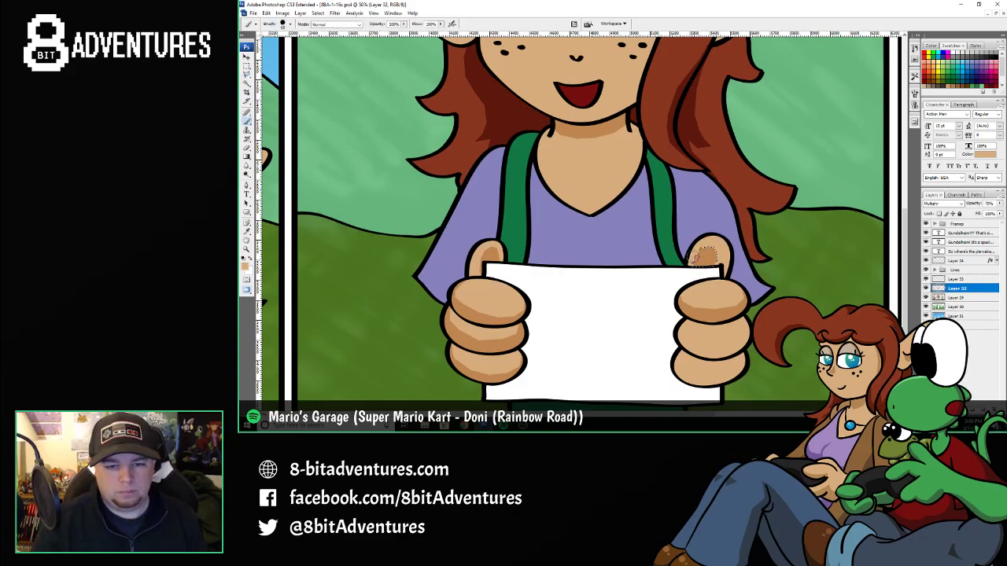
pyautogui.hotkey('ctrl', 'd')
# - Lasso the lower part of the middle finger on the right-side hand, paint the skin shadow inside and deselect
pyautogui.press('l')
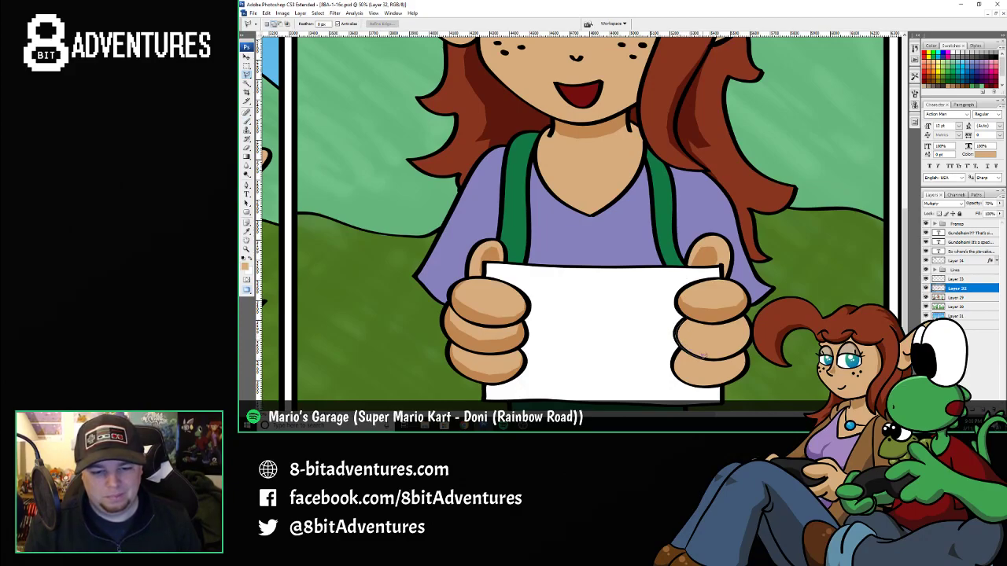
pyautogui.moveTo(702, 356); pyautogui.dragTo(739, 352)
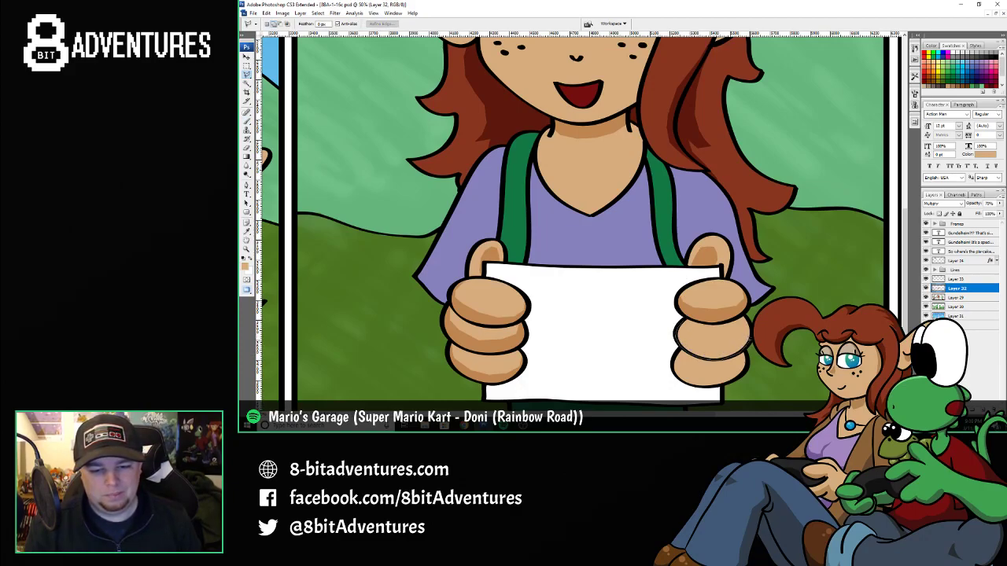
pyautogui.moveTo(748, 319)
pyautogui.mouseDown()
pyautogui.moveTo(722, 338)
pyautogui.moveTo(681, 330)
pyautogui.mouseUp()
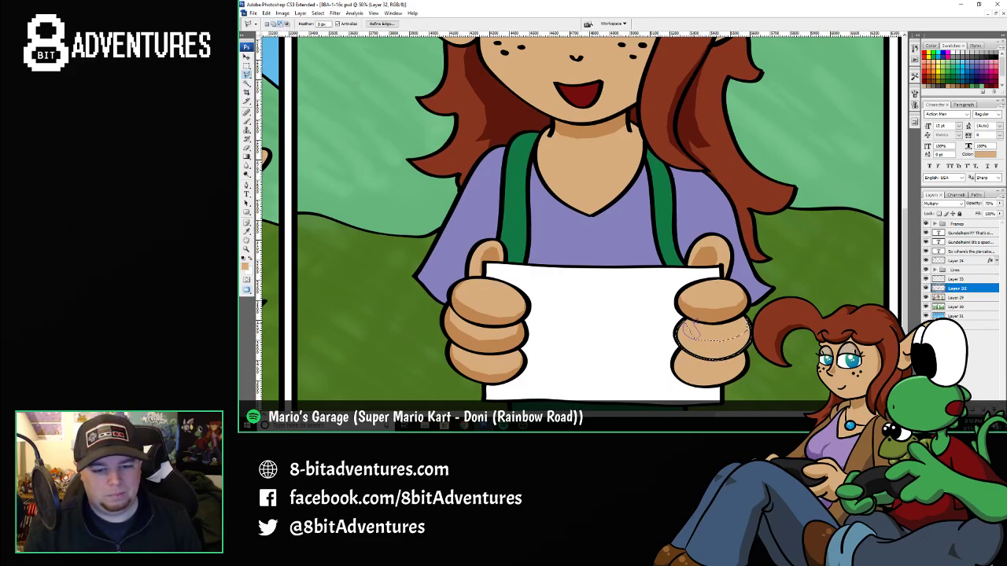
pyautogui.press('b')
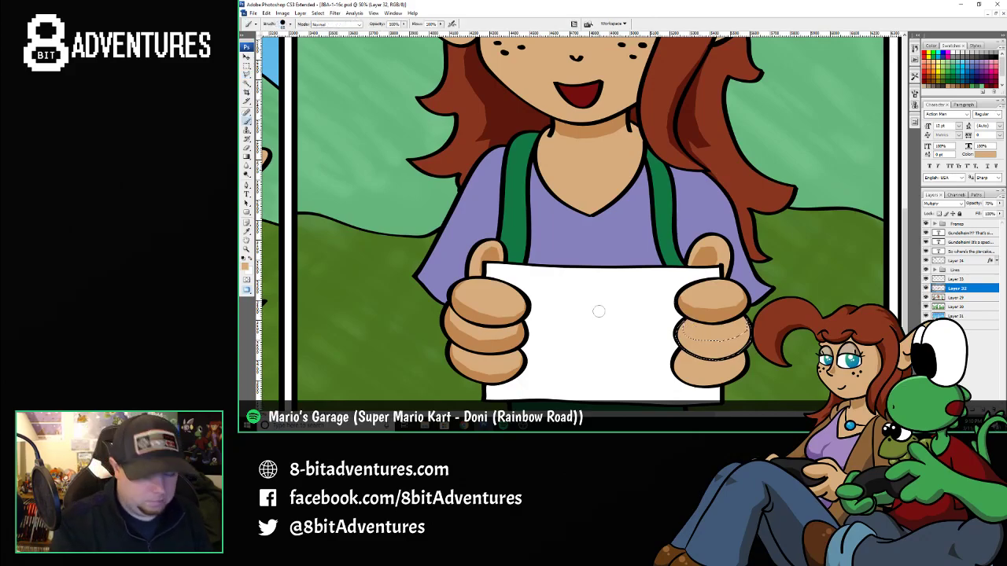
pyautogui.moveTo(678, 325)
pyautogui.mouseDown()
pyautogui.moveTo(708, 353)
pyautogui.moveTo(744, 335)
pyautogui.mouseUp()
pyautogui.hotkey('ctrl', 'd')
# - Lasso the bottom edge of the lowest finger on the right-side hand, paint its skin shadow and clear the selection
pyautogui.press('l')
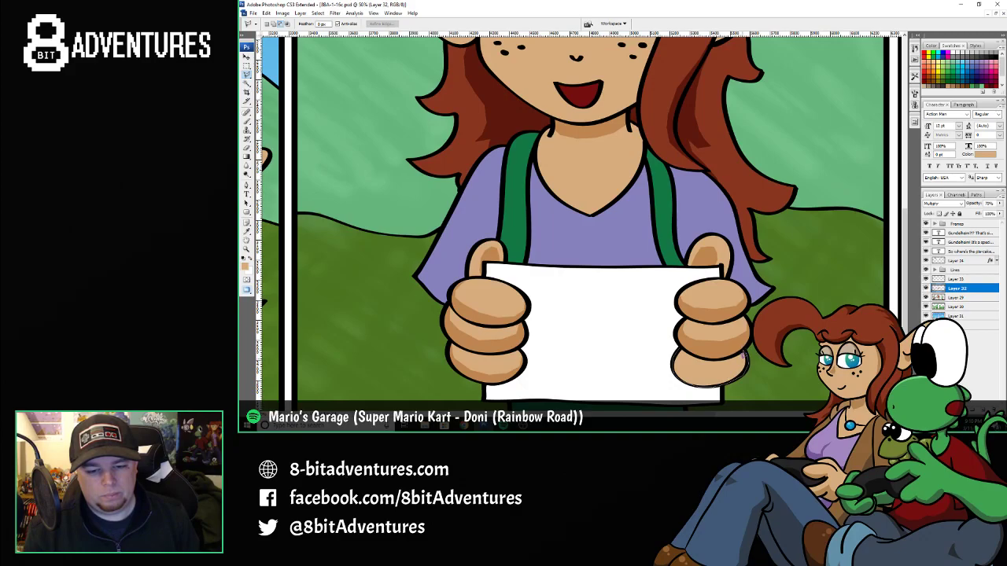
pyautogui.moveTo(741, 355)
pyautogui.mouseDown()
pyautogui.moveTo(696, 371)
pyautogui.moveTo(678, 347)
pyautogui.moveTo(713, 379)
pyautogui.moveTo(735, 358)
pyautogui.mouseUp()
pyautogui.press('b')
pyautogui.hotkey('ctrl', 'd')
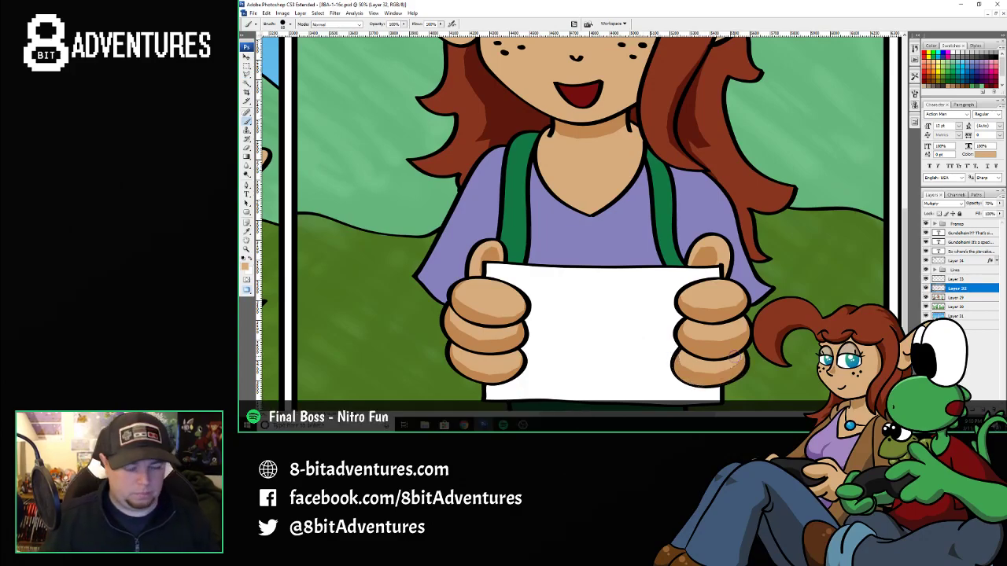
# - Sample the green of the right-side shoulder strap, lasso a strip along the strap's inner edge, paint the green shadow there and deselect
pyautogui.press('z')
pyautogui.keyDown('alt'); pyautogui.click(584, 252); pyautogui.keyUp('alt')
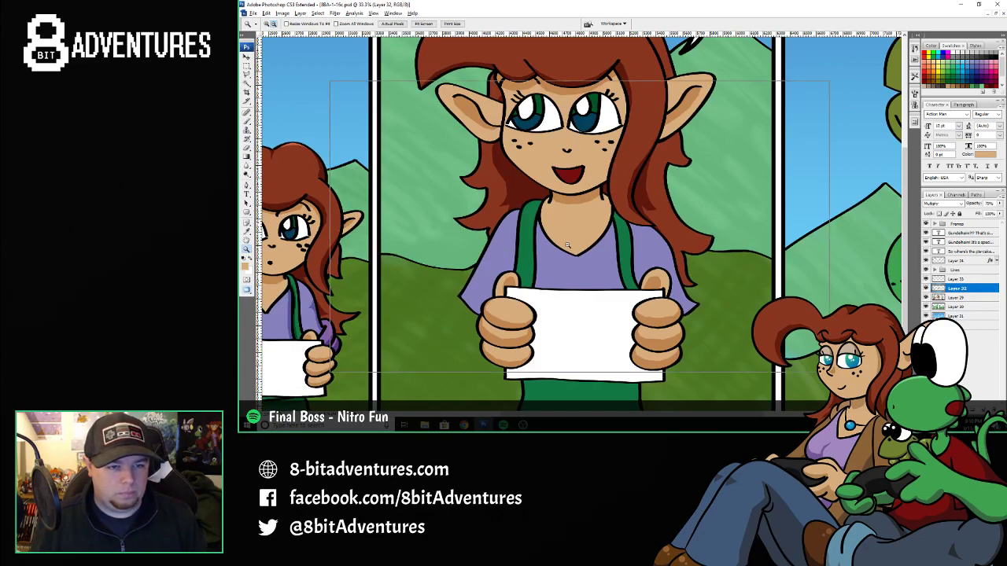
pyautogui.keyDown('alt'); pyautogui.click(567, 245); pyautogui.keyUp('alt')
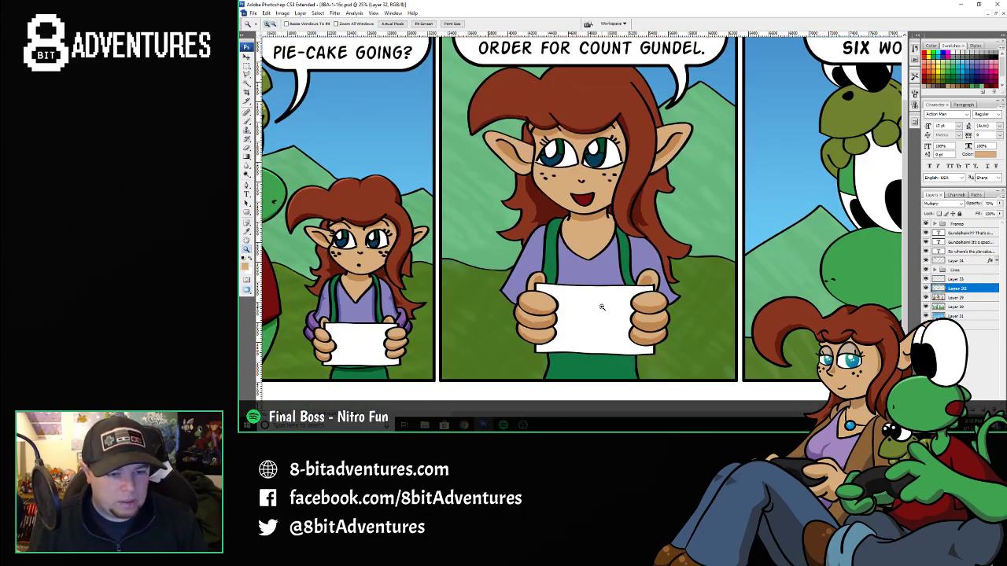
pyautogui.click(586, 255)
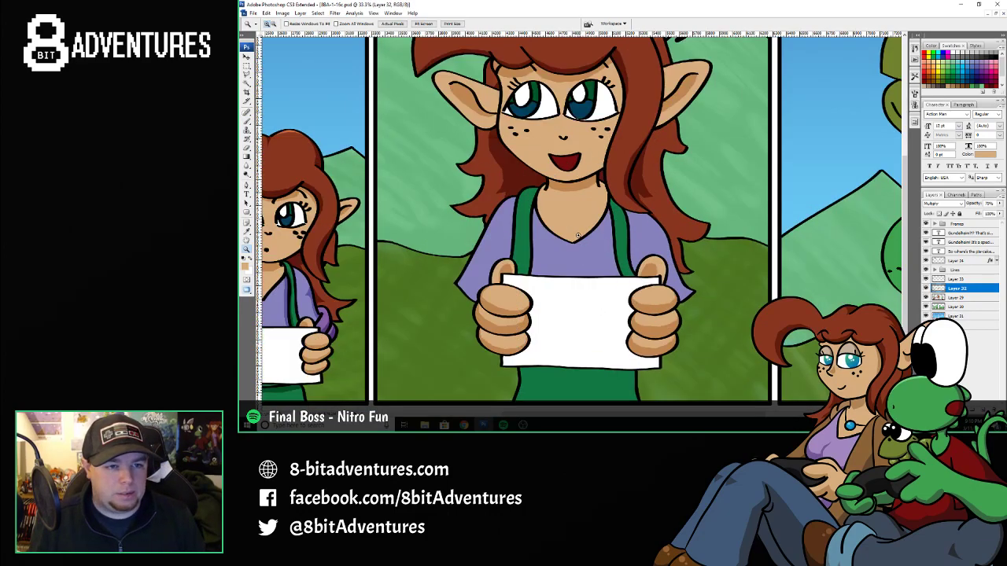
pyautogui.click(578, 235)
pyautogui.press('i')
pyautogui.click(641, 219)
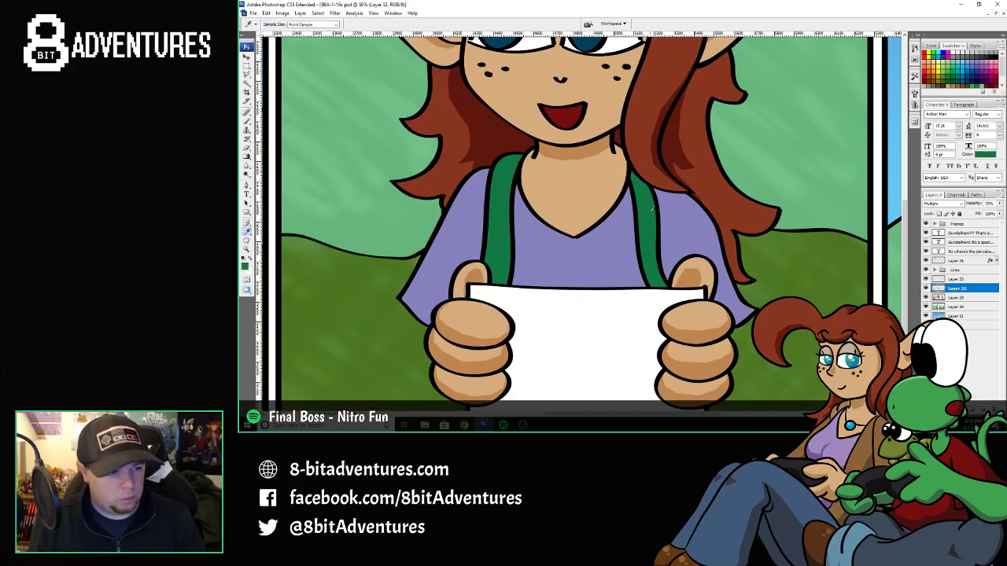
pyautogui.press('l')
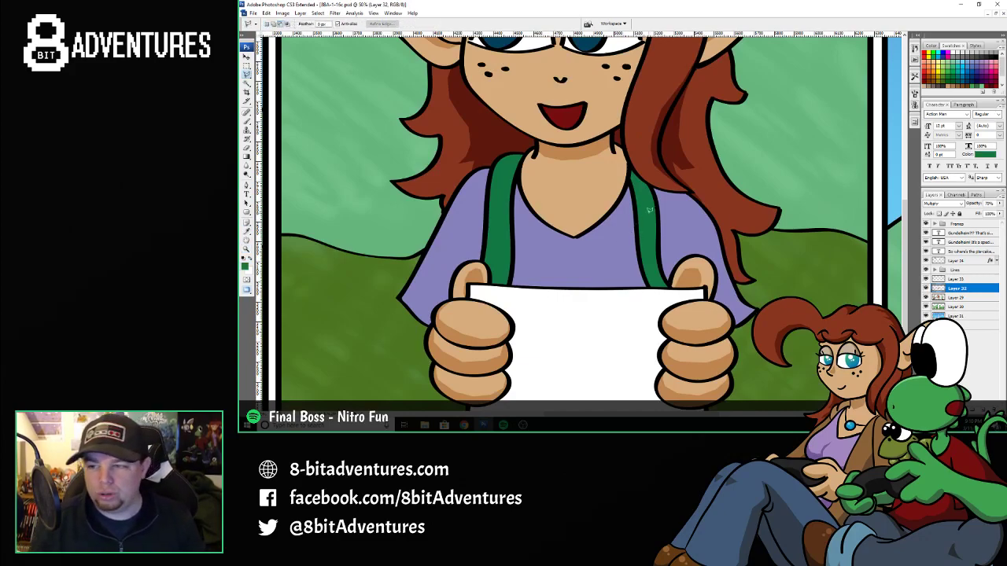
pyautogui.moveTo(630, 163); pyautogui.dragTo(646, 246)
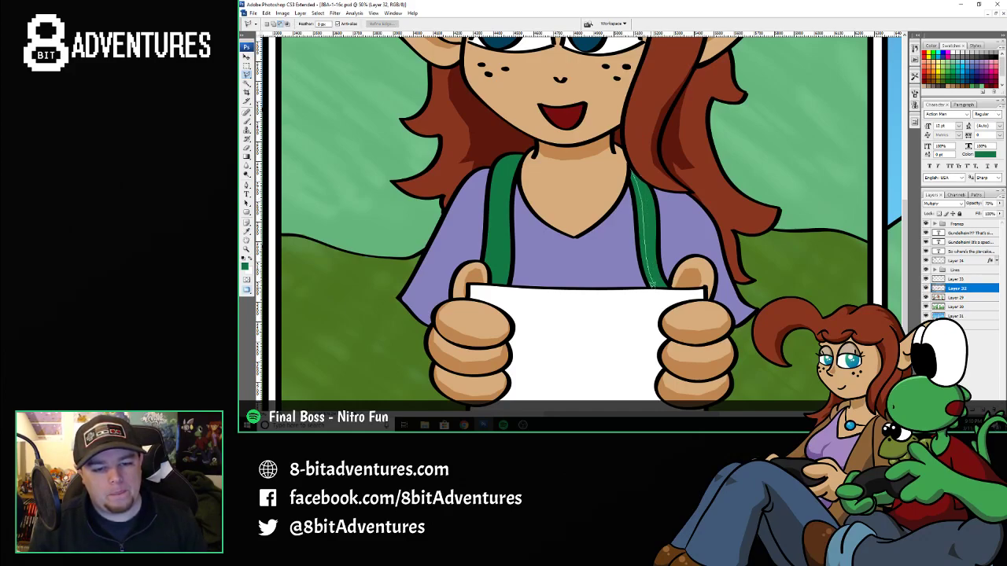
pyautogui.moveTo(645, 277)
pyautogui.mouseDown()
pyautogui.moveTo(625, 157)
pyautogui.moveTo(619, 192)
pyautogui.moveTo(630, 208)
pyautogui.moveTo(633, 180)
pyautogui.moveTo(649, 270)
pyautogui.mouseUp()
pyautogui.press('b')
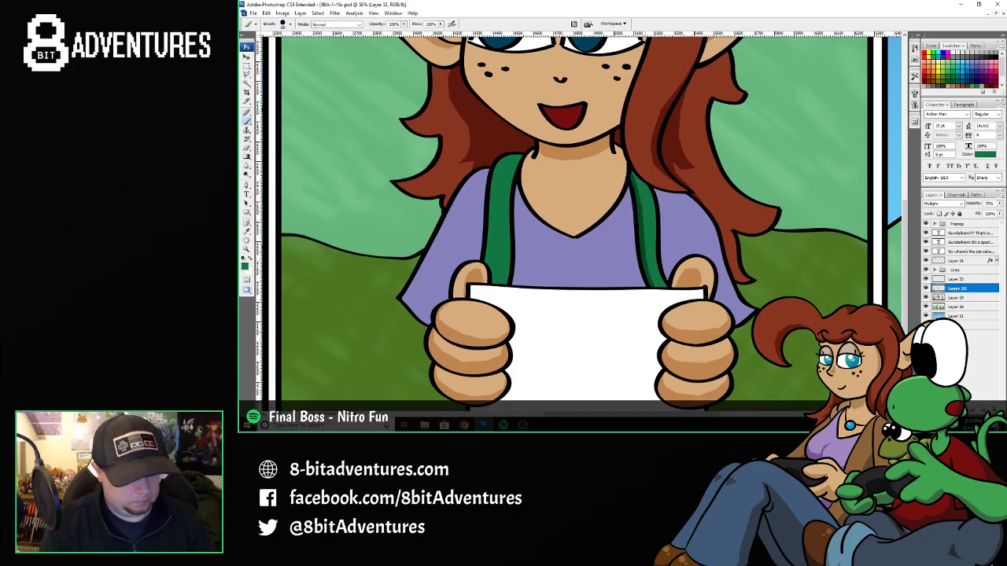
pyautogui.press('l')
pyautogui.hotkey('ctrl', 'd')
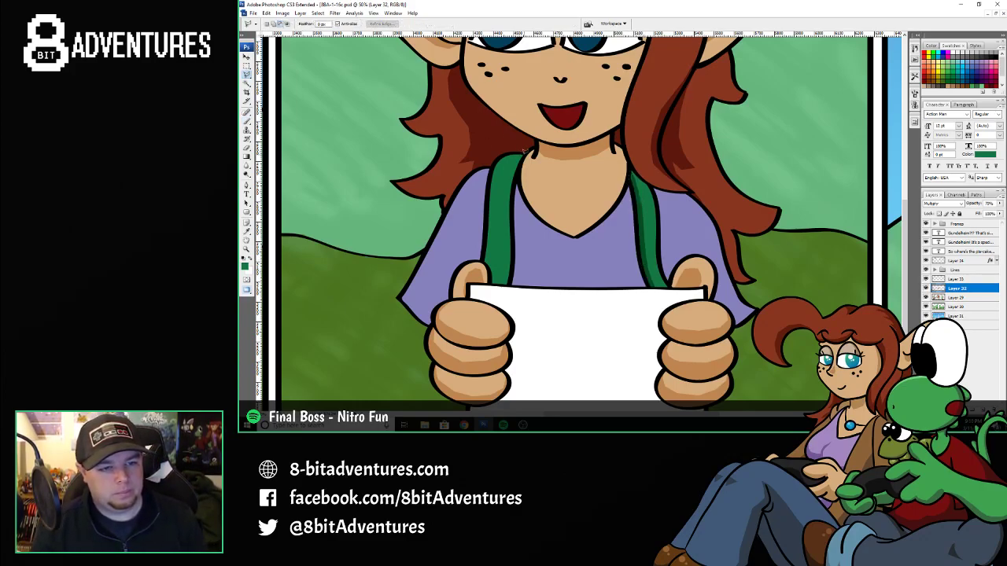
# - Lasso a strip along the inner edge of the left-side shoulder strap, paint the green shadow in it and deselect
pyautogui.moveTo(510, 170)
pyautogui.mouseDown()
pyautogui.moveTo(500, 284)
pyautogui.moveTo(512, 261)
pyautogui.moveTo(522, 153)
pyautogui.mouseUp()
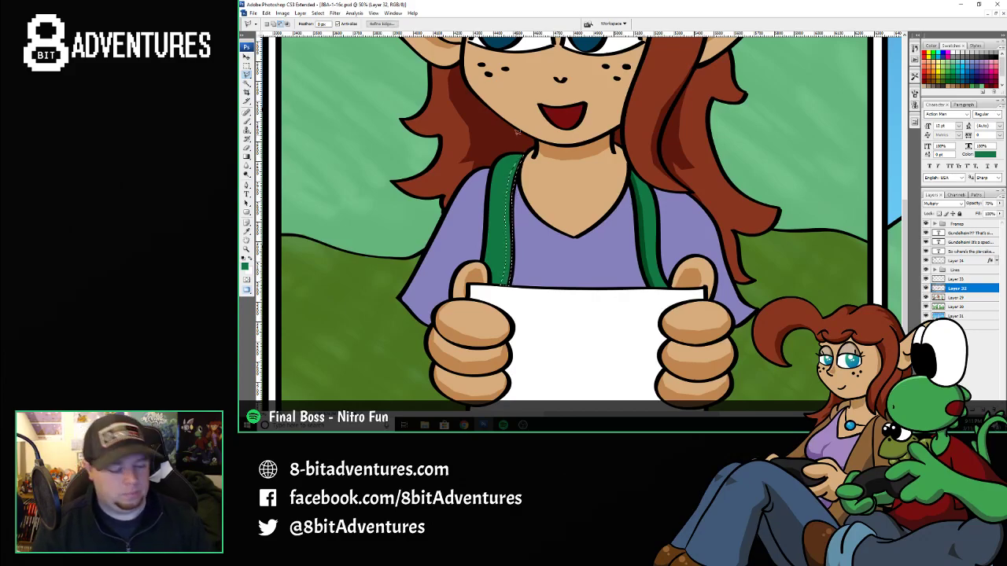
pyautogui.press('b')
pyautogui.moveTo(510, 186); pyautogui.dragTo(511, 272)
pyautogui.press('l')
pyautogui.hotkey('ctrl', 'd')
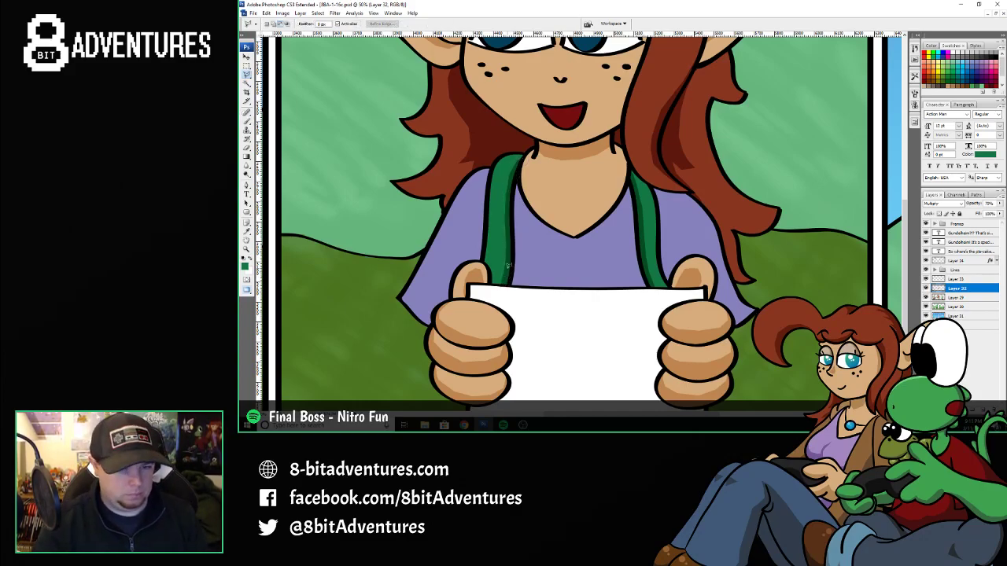
# - Sample the shirt's purple, lasso the outer part of the right-side sleeve around the thumb, paint the purple shadow there and deselect
pyautogui.click(678, 225)
pyautogui.press('l')
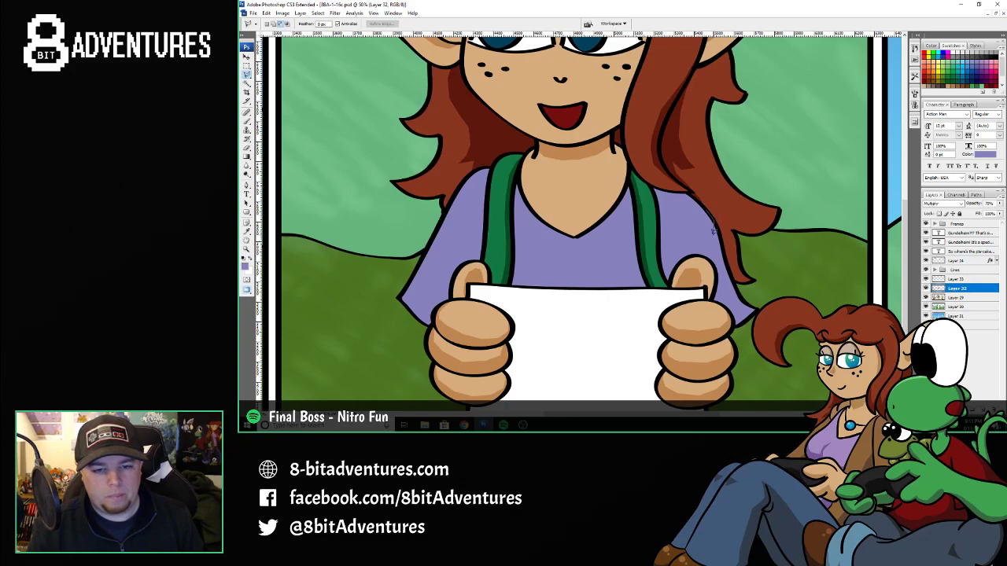
pyautogui.click(711, 235)
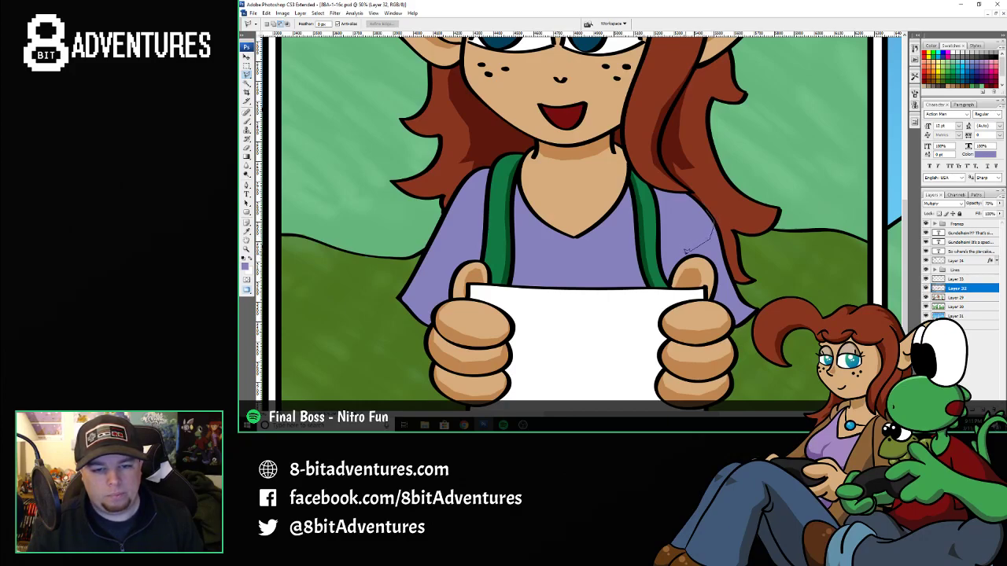
pyautogui.click(711, 253)
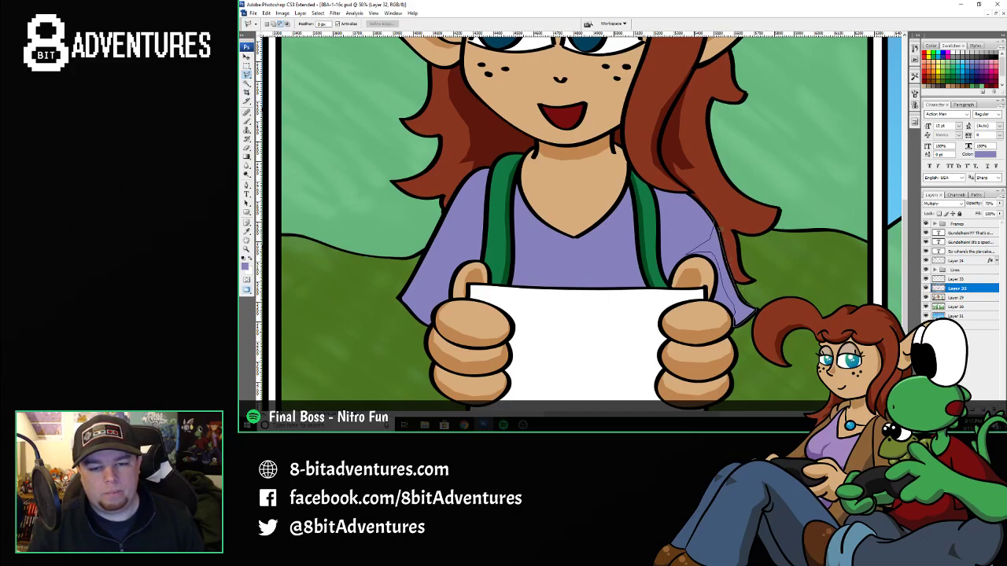
pyautogui.click(706, 207)
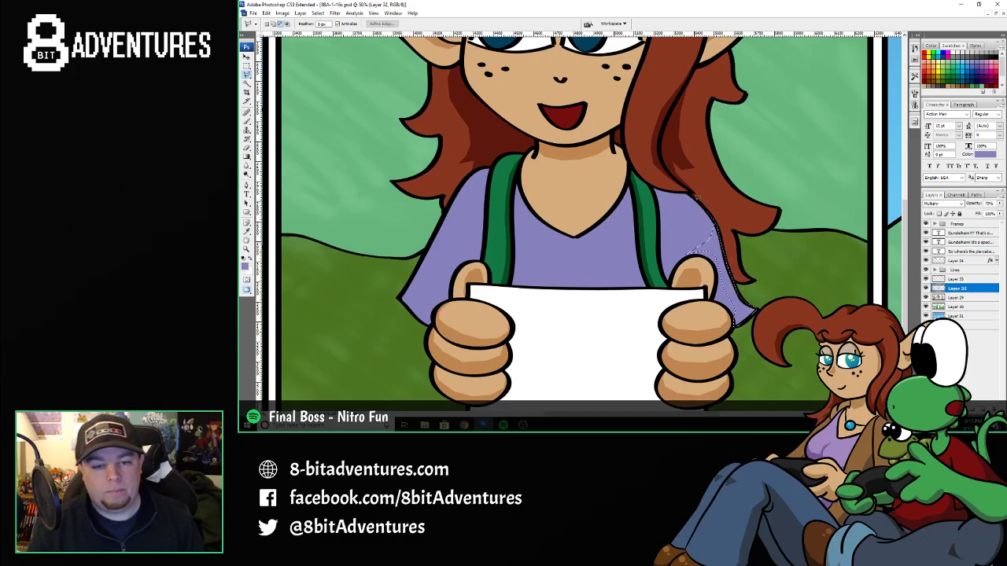
pyautogui.press('b')
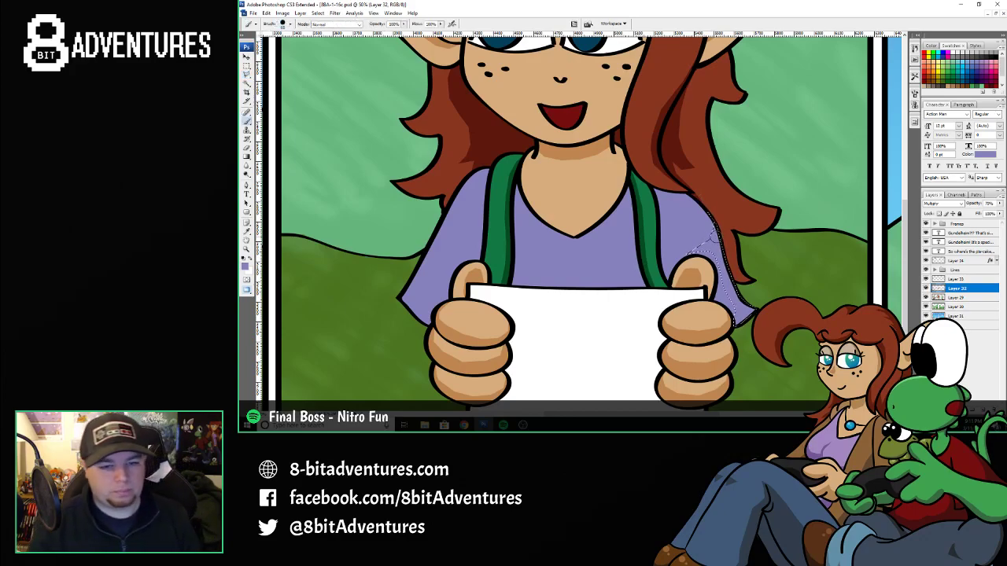
pyautogui.moveTo(714, 230)
pyautogui.mouseDown()
pyautogui.moveTo(717, 251)
pyautogui.moveTo(694, 252)
pyautogui.moveTo(737, 314)
pyautogui.moveTo(744, 307)
pyautogui.moveTo(727, 317)
pyautogui.mouseUp()
pyautogui.hotkey('ctrl', 'd')
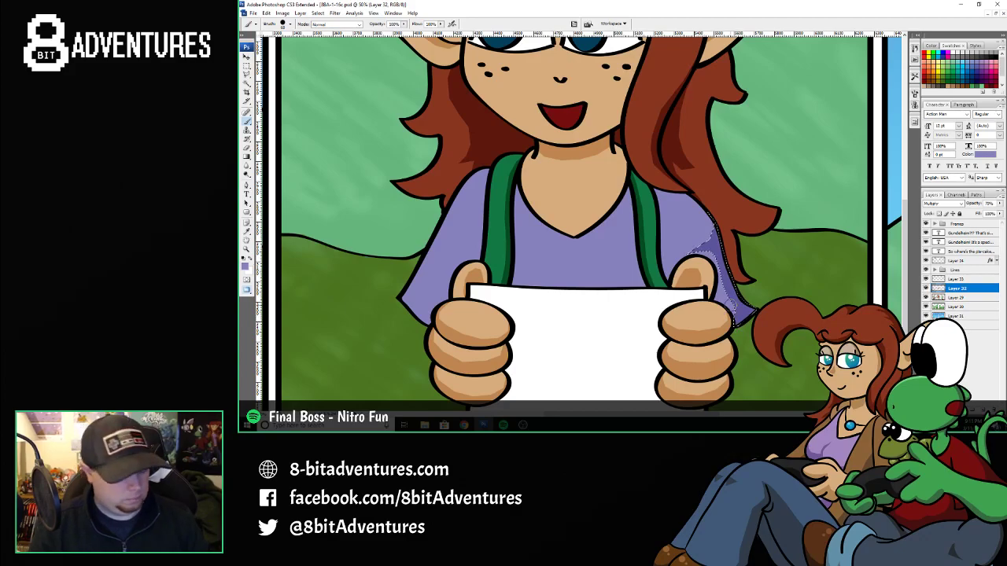
# - Lasso the outer edge and lower corner of the left-side sleeve with a small fold, paint the purple shadow inside and deselect
pyautogui.press('l')
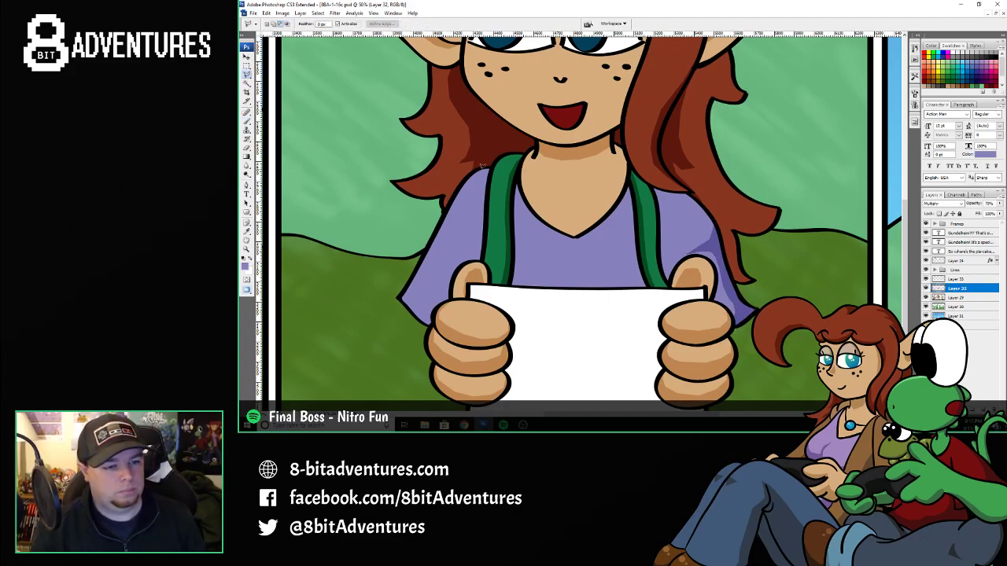
pyautogui.moveTo(481, 165)
pyautogui.mouseDown()
pyautogui.moveTo(442, 236)
pyautogui.moveTo(401, 297)
pyautogui.moveTo(432, 236)
pyautogui.moveTo(399, 295)
pyautogui.moveTo(428, 323)
pyautogui.moveTo(436, 305)
pyautogui.moveTo(418, 292)
pyautogui.moveTo(422, 261)
pyautogui.moveTo(447, 222)
pyautogui.moveTo(468, 226)
pyautogui.moveTo(446, 196)
pyautogui.moveTo(479, 167)
pyautogui.mouseUp()
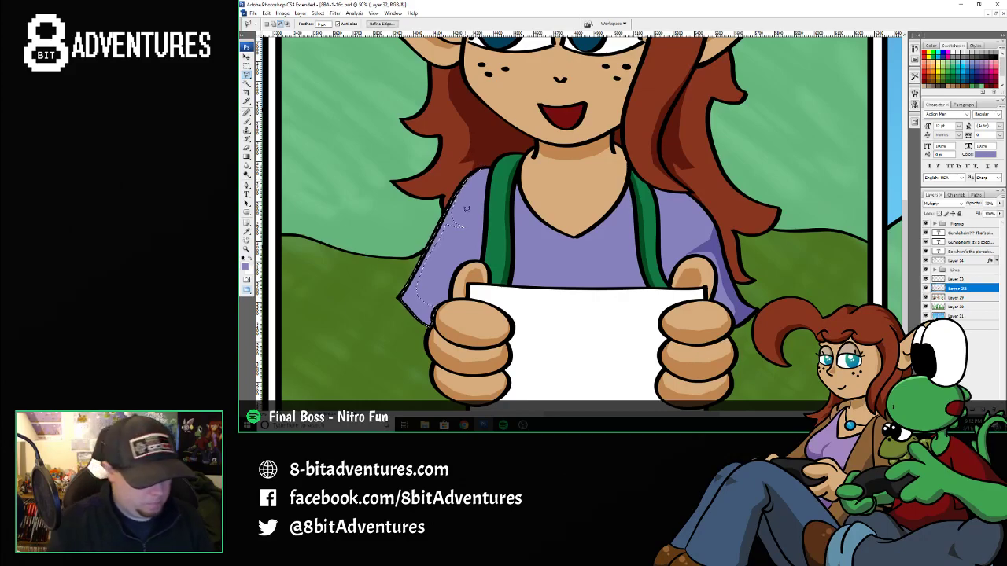
pyautogui.press('b')
pyautogui.moveTo(449, 217)
pyautogui.mouseDown()
pyautogui.moveTo(456, 225)
pyautogui.moveTo(447, 217)
pyautogui.moveTo(418, 285)
pyautogui.moveTo(421, 315)
pyautogui.moveTo(413, 297)
pyautogui.moveTo(425, 302)
pyautogui.mouseUp()
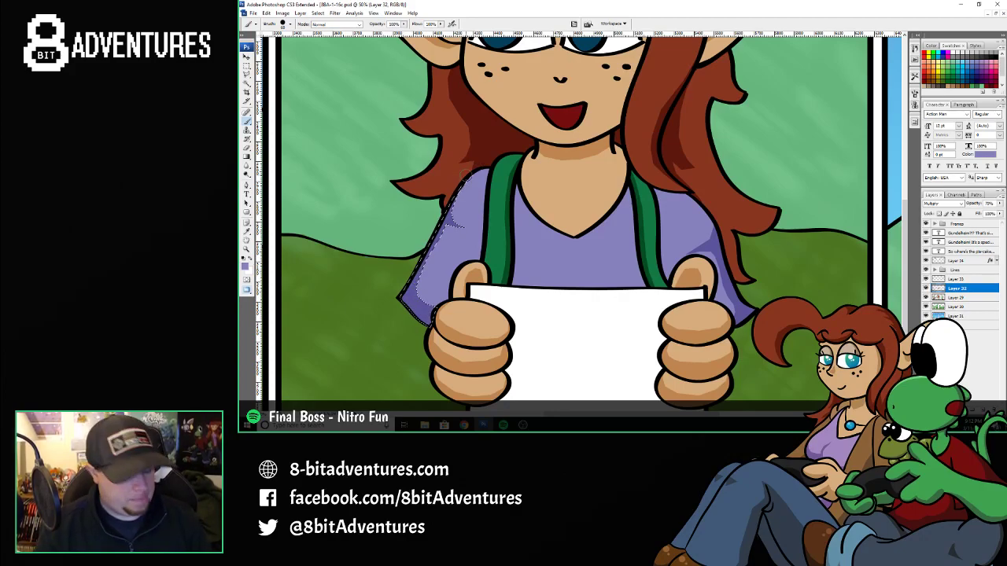
pyautogui.hotkey('ctrl', 'd')
# - Lasso a thin strip of shirt along the inner side of the left-side strap, paint the purple shadow in it and deselect
pyautogui.press('l')
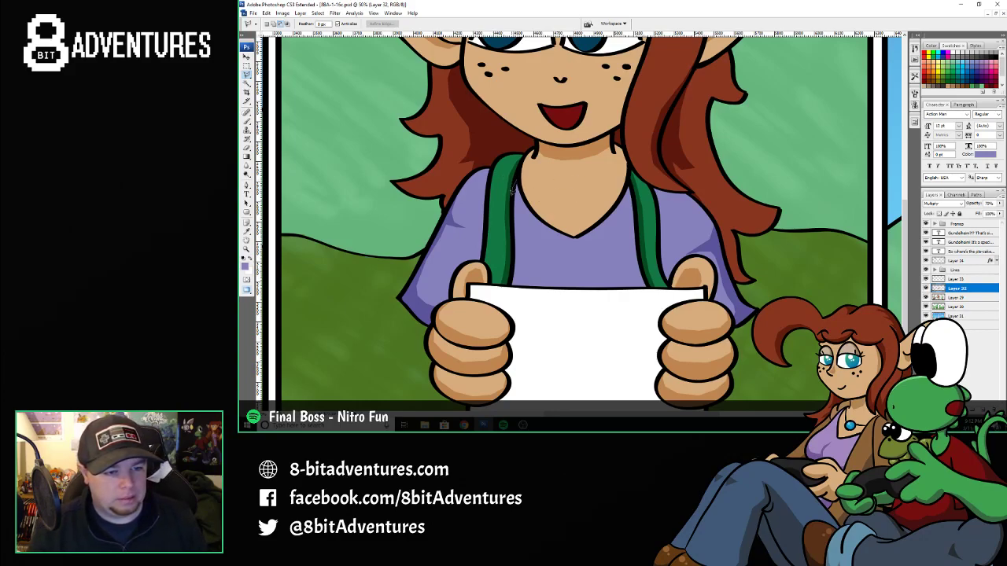
pyautogui.click(512, 224)
pyautogui.click(512, 251)
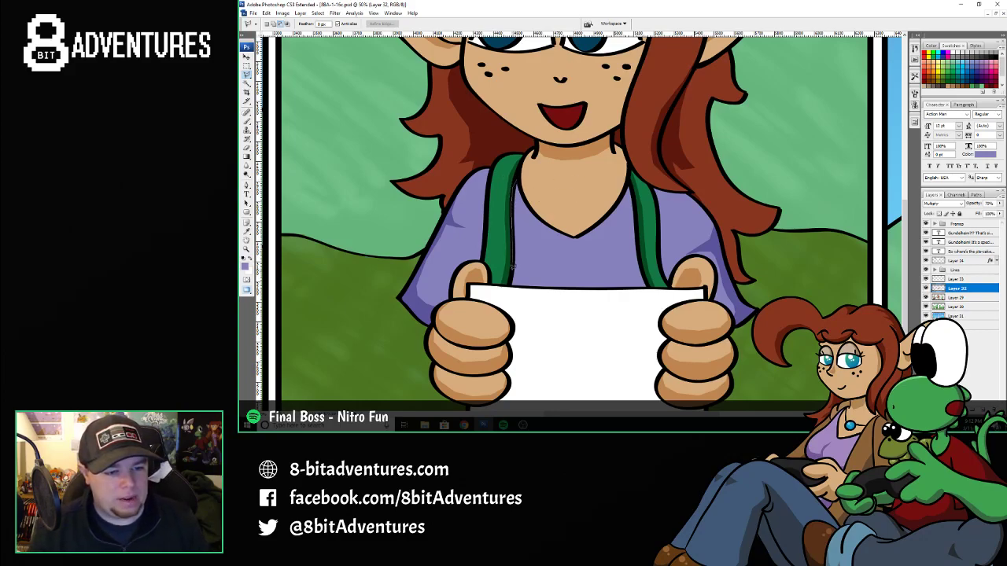
pyautogui.click(510, 273)
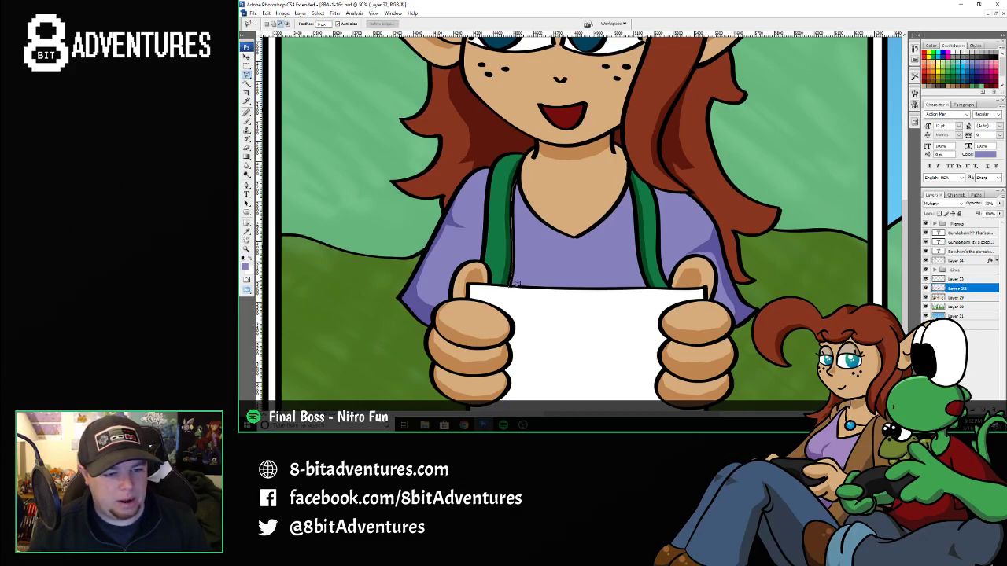
pyautogui.click(518, 286)
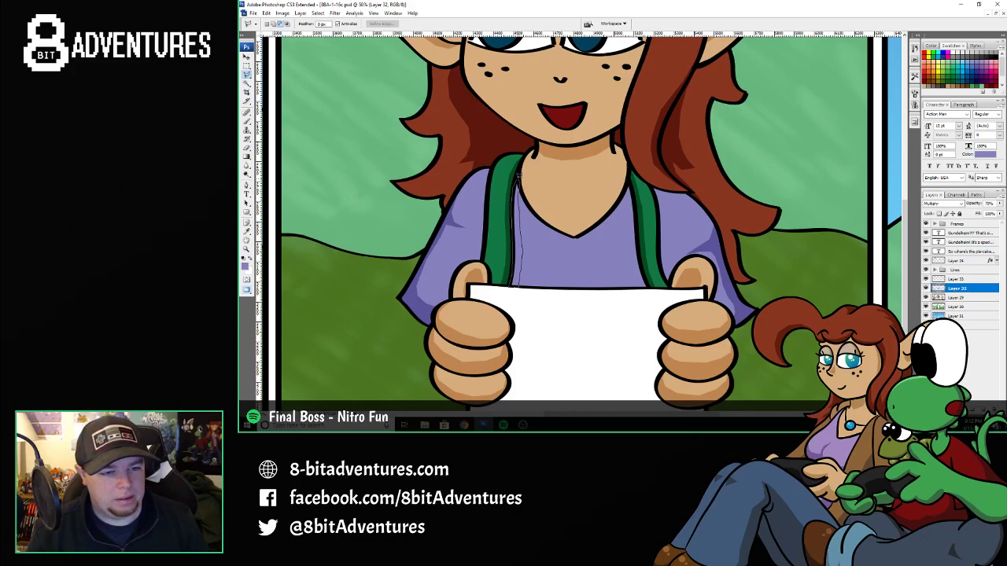
pyautogui.click(517, 175)
pyautogui.press('b')
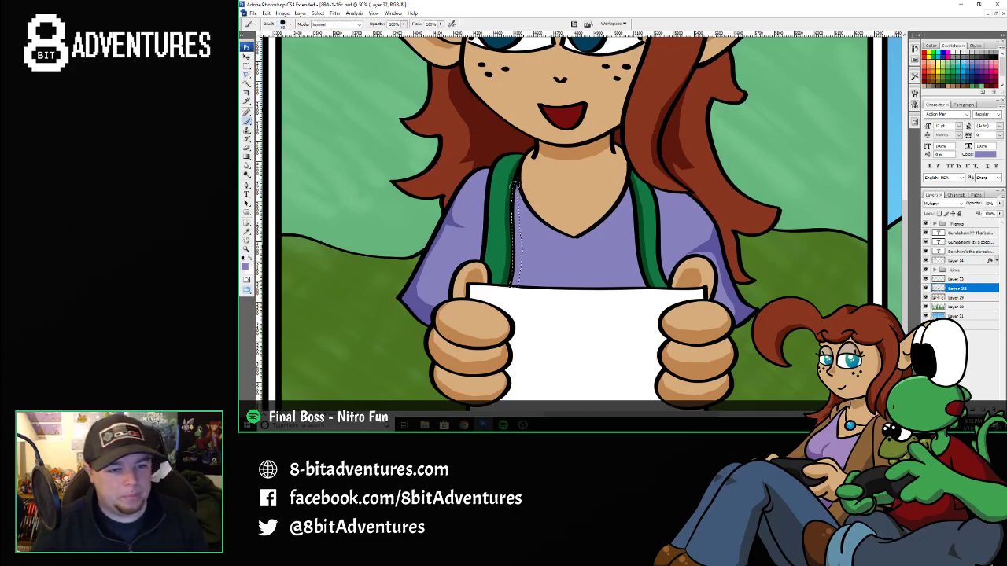
pyautogui.moveTo(516, 186); pyautogui.dragTo(513, 277)
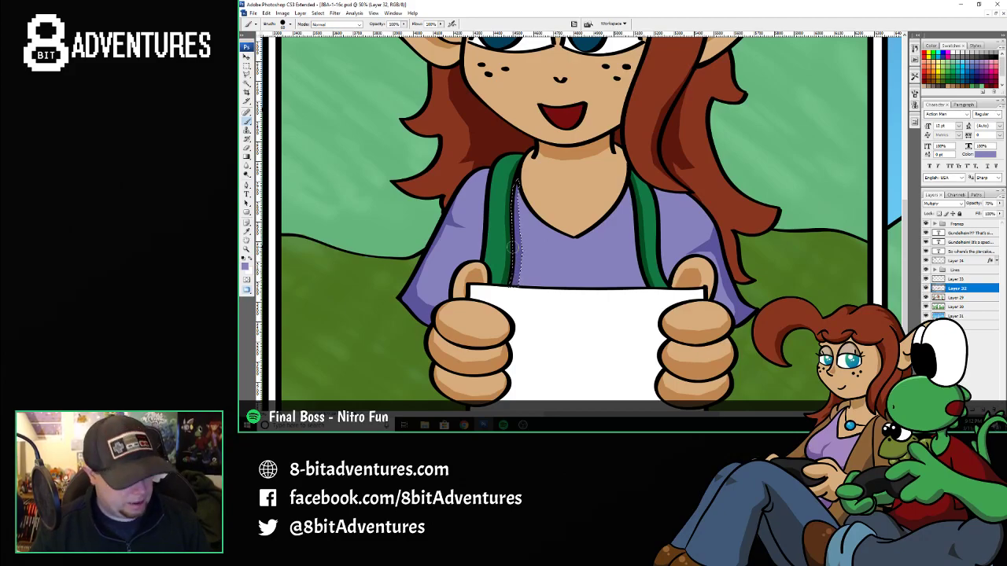
pyautogui.hotkey('ctrl', 'd')
# - Lasso a narrow strip of shirt beside the inner edge of the right-side strap and paint the purple shadow inside it
pyautogui.press('l')
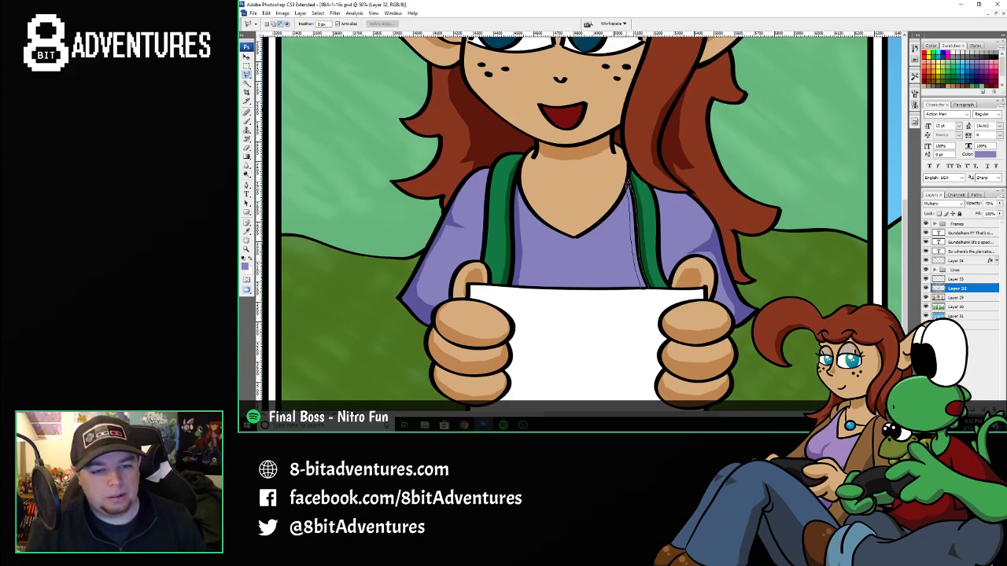
pyautogui.click(628, 184)
pyautogui.press('b')
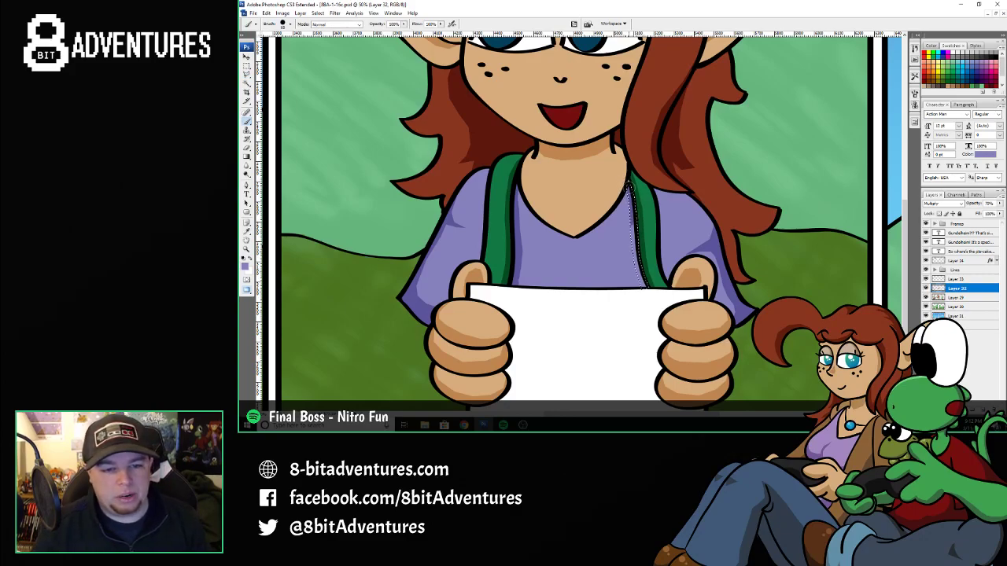
pyautogui.moveTo(629, 188)
pyautogui.mouseDown()
pyautogui.moveTo(646, 285)
pyautogui.moveTo(643, 272)
pyautogui.mouseUp()
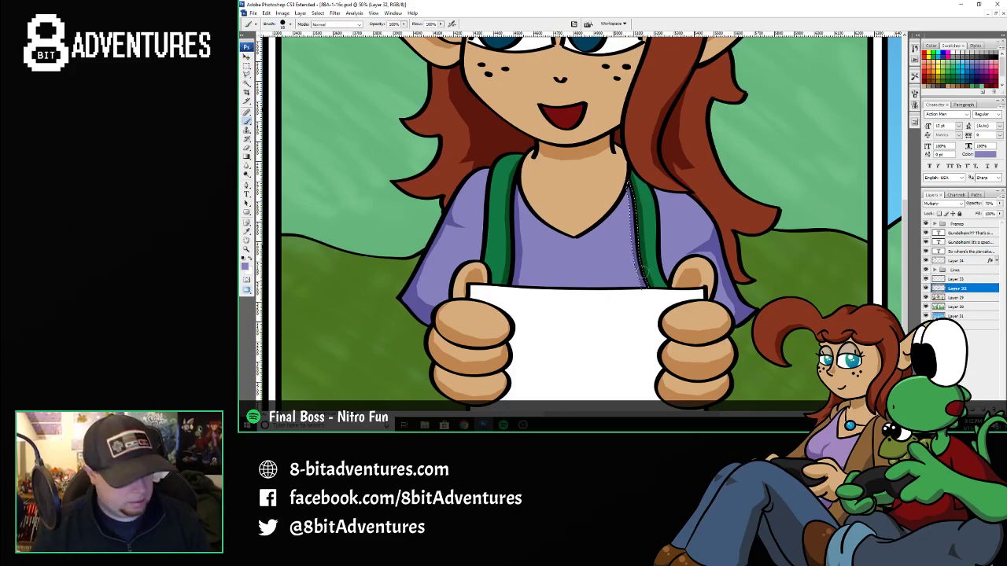
# - Sample the mouth's dark red, lasso the upper part of the open mouth above the tongue and paint the red shadow there
pyautogui.scroll(-3, 638, 275)
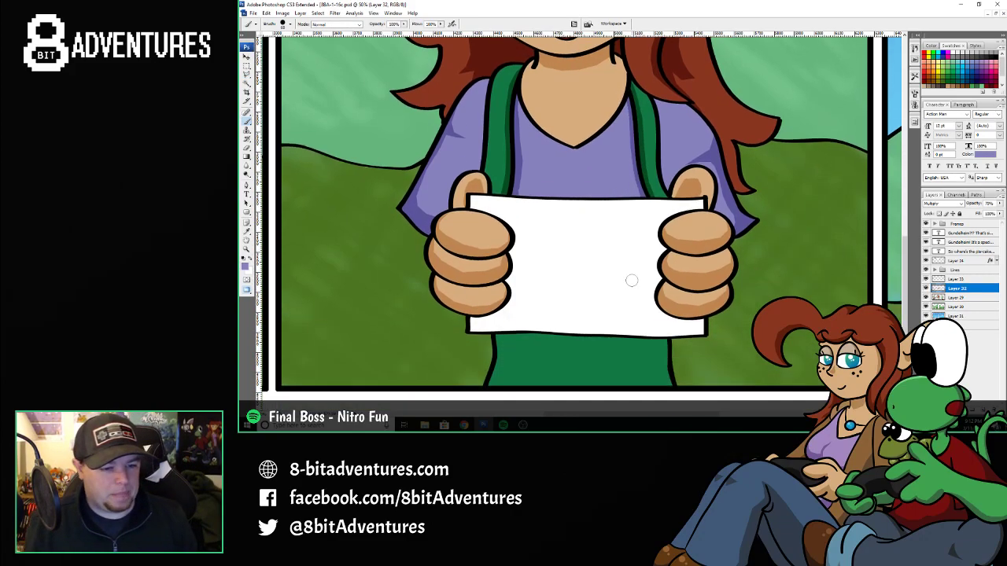
pyautogui.scroll(5, 631, 281)
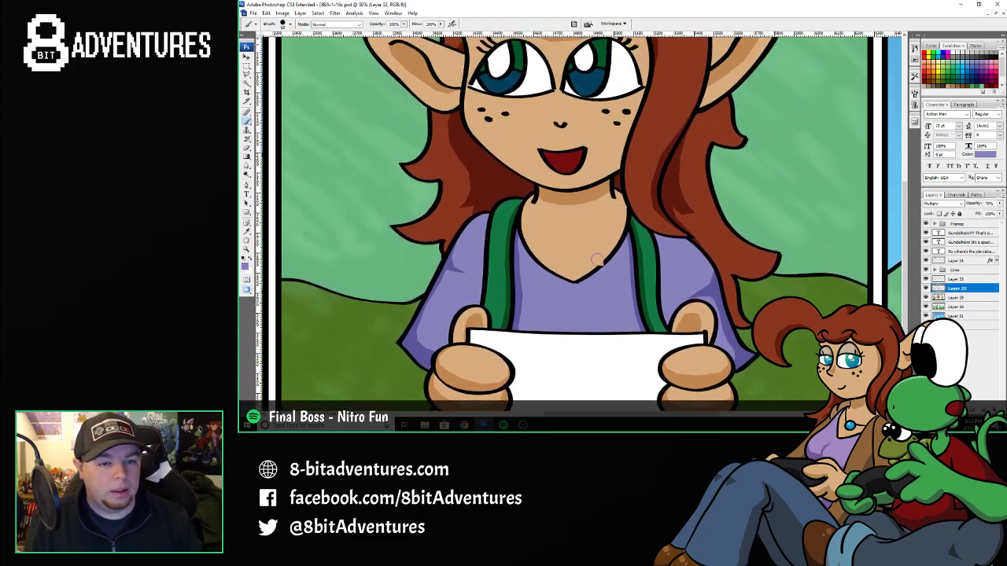
pyautogui.scroll(-1, 597, 260)
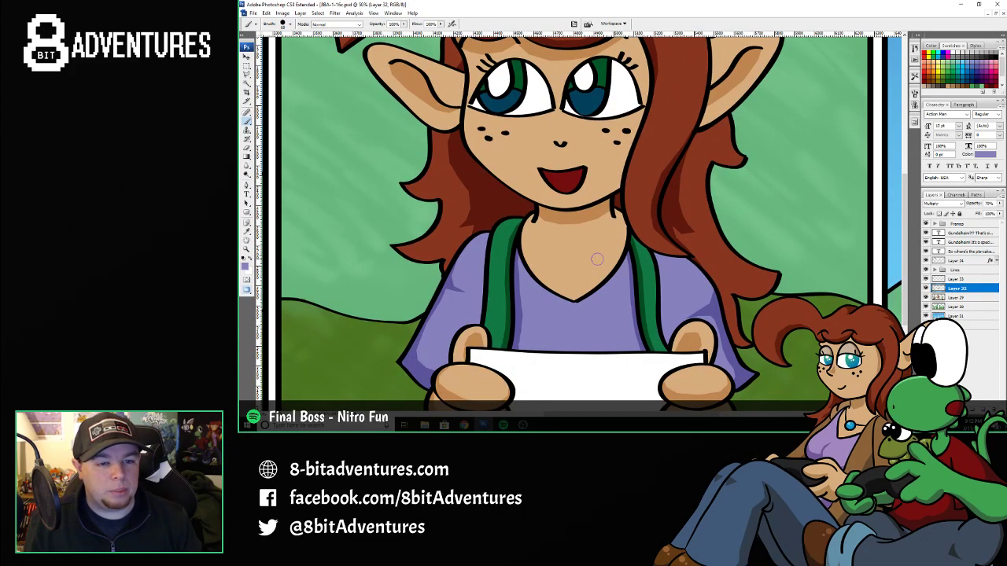
pyautogui.press('i')
pyautogui.click(569, 176)
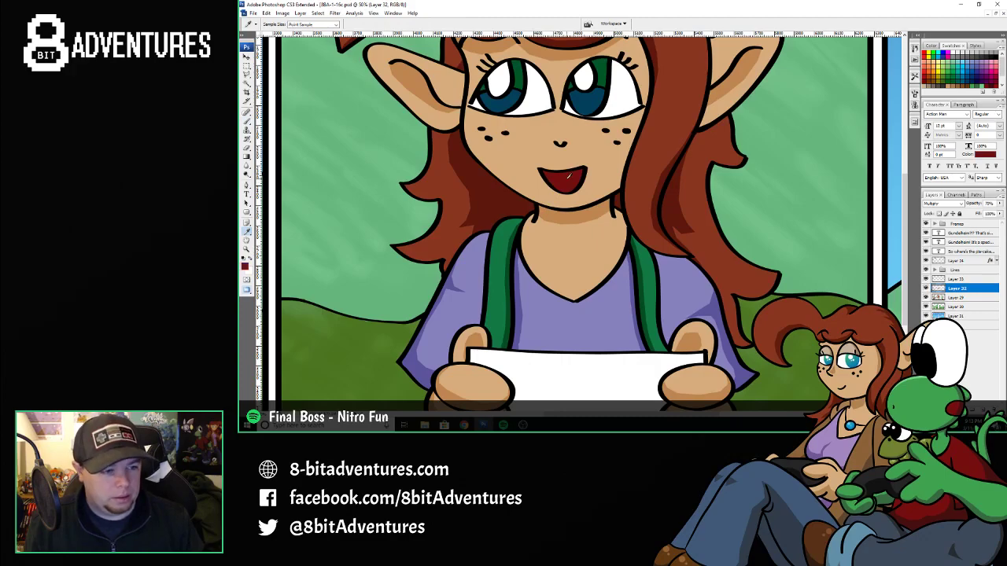
pyautogui.press('l')
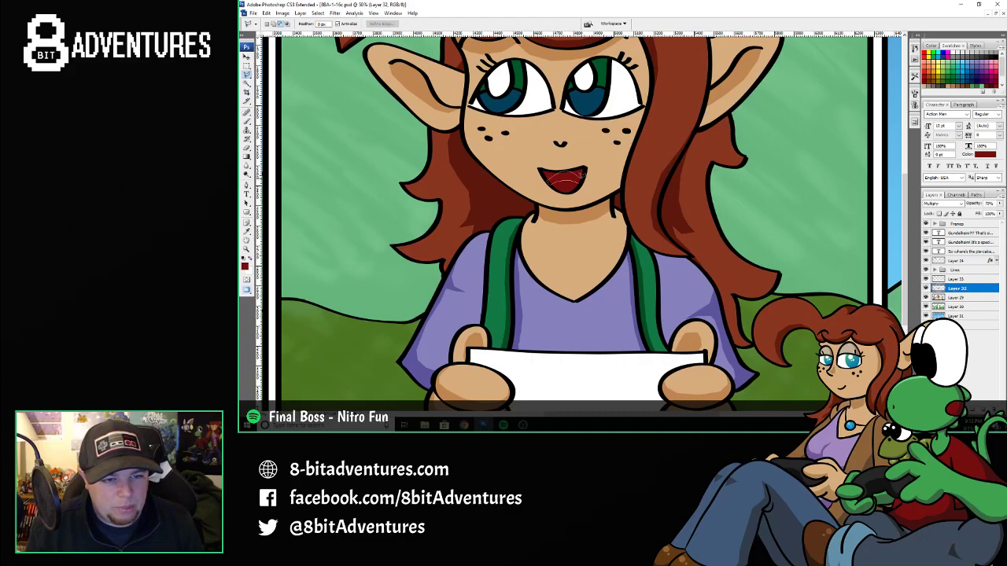
pyautogui.press('b')
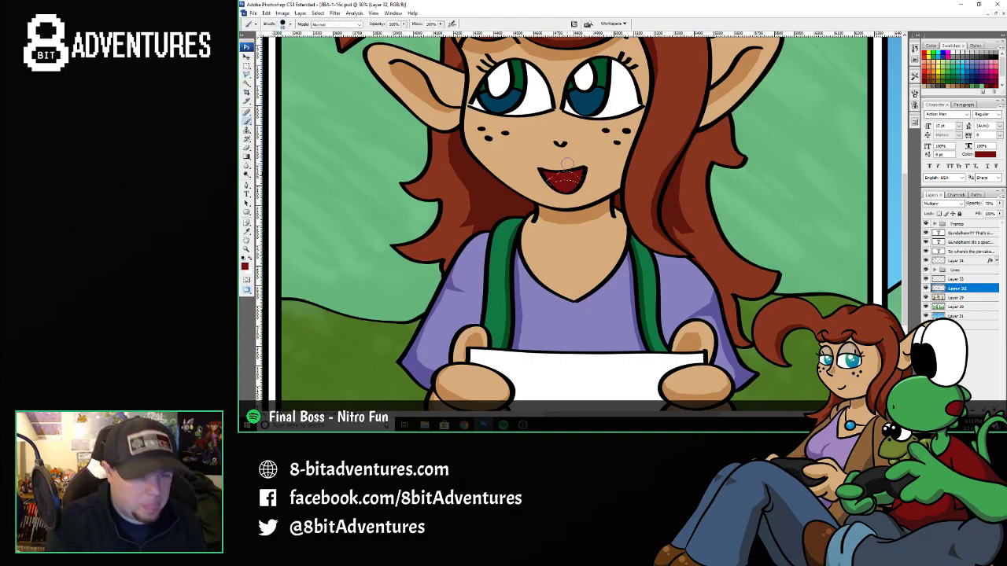
pyautogui.moveTo(563, 174); pyautogui.dragTo(548, 176)
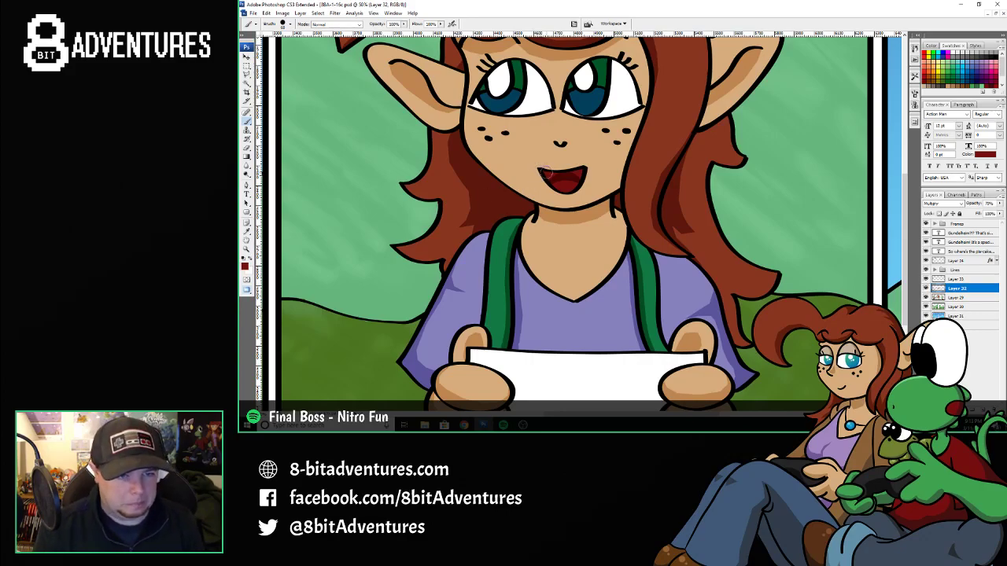
pyautogui.moveTo(548, 180)
pyautogui.mouseDown()
pyautogui.moveTo(579, 175)
pyautogui.moveTo(573, 168)
pyautogui.mouseUp()
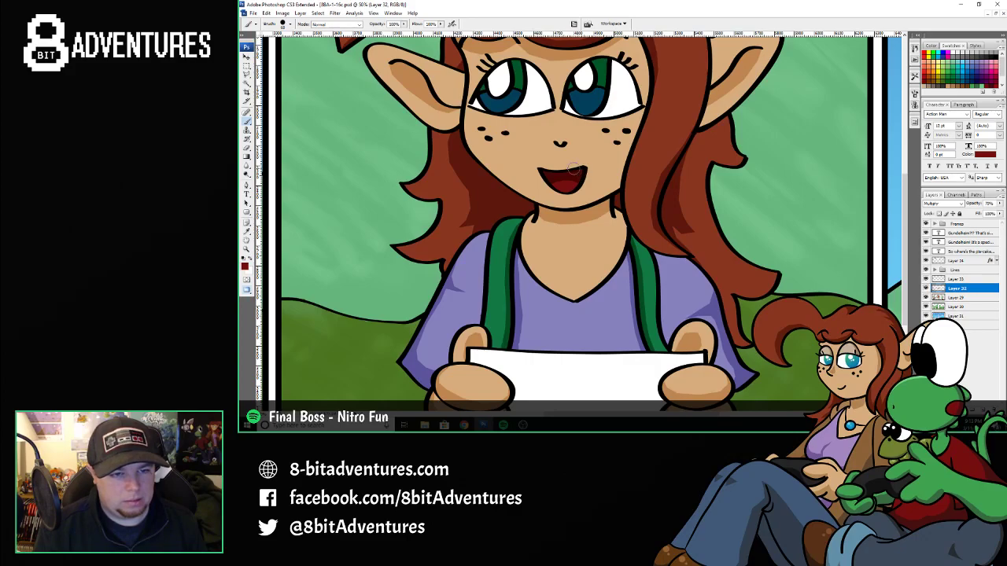
# - Sample the green of the clothing below the paper, lasso a band along the paper's lower edge, paint the green shadow and deselect
pyautogui.scroll(-5, 573, 168)
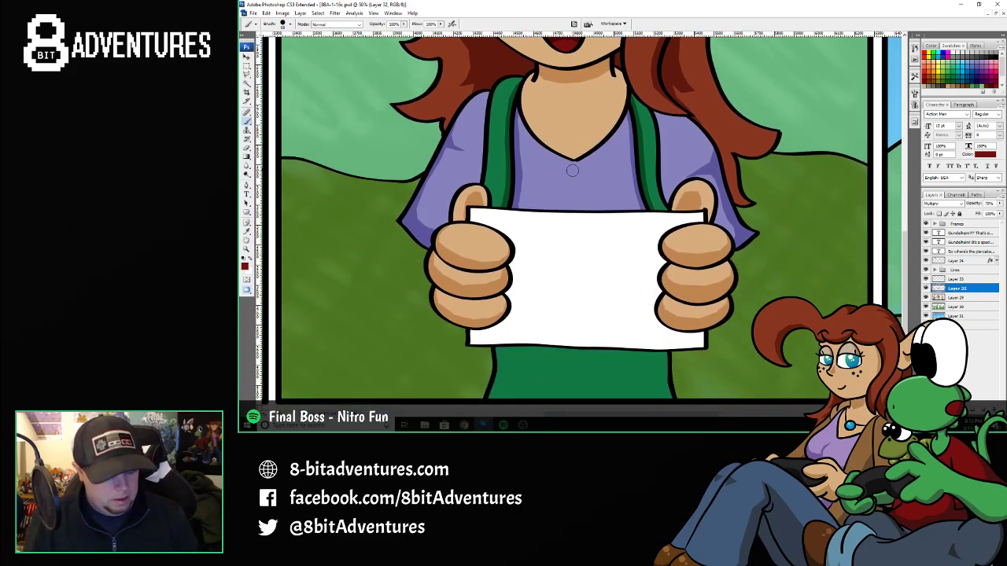
pyautogui.keyDown('alt'); pyautogui.click(580, 372); pyautogui.keyUp('alt')
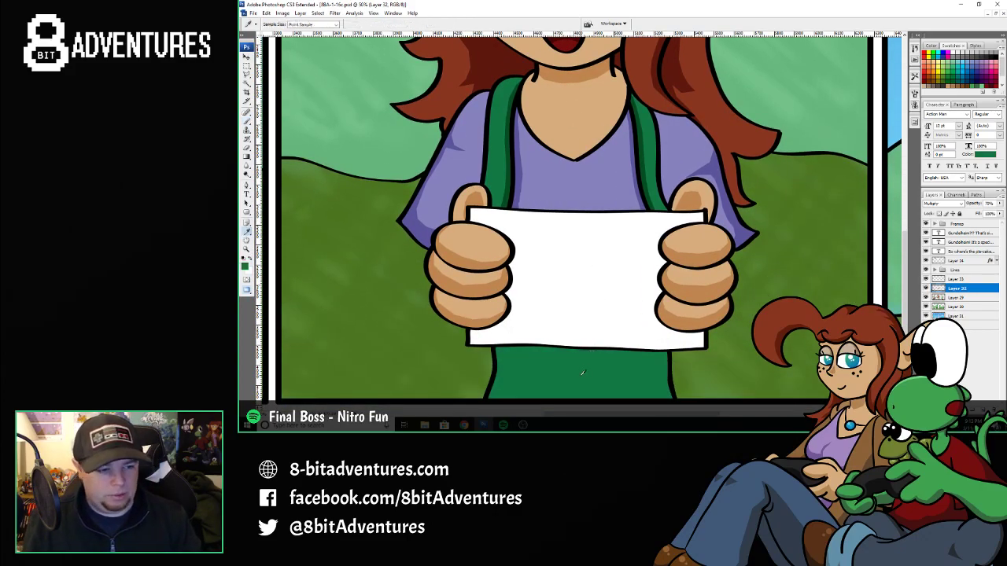
pyautogui.press('l')
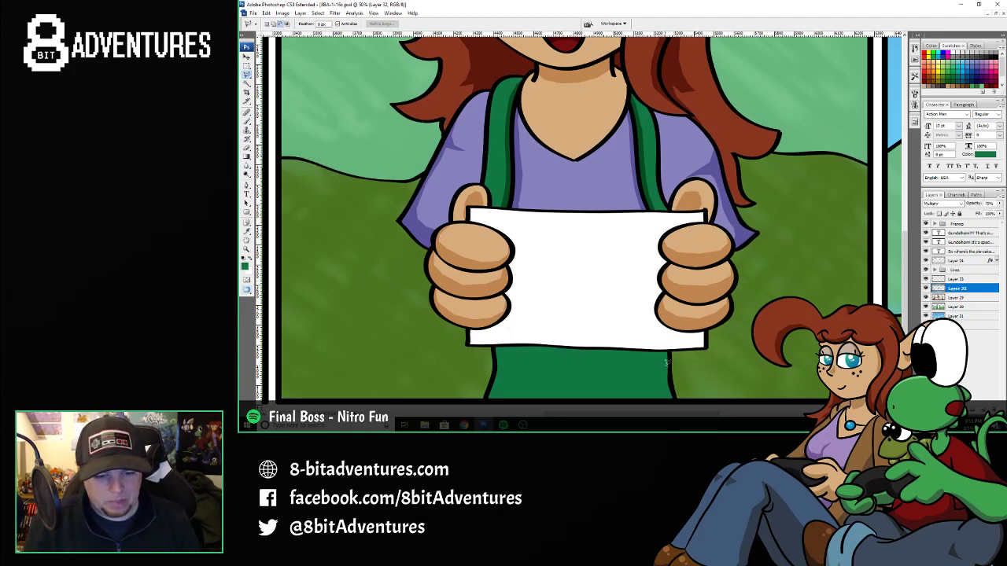
pyautogui.moveTo(667, 363)
pyautogui.mouseDown()
pyautogui.moveTo(493, 357)
pyautogui.moveTo(493, 342)
pyautogui.moveTo(531, 335)
pyautogui.moveTo(670, 360)
pyautogui.mouseUp()
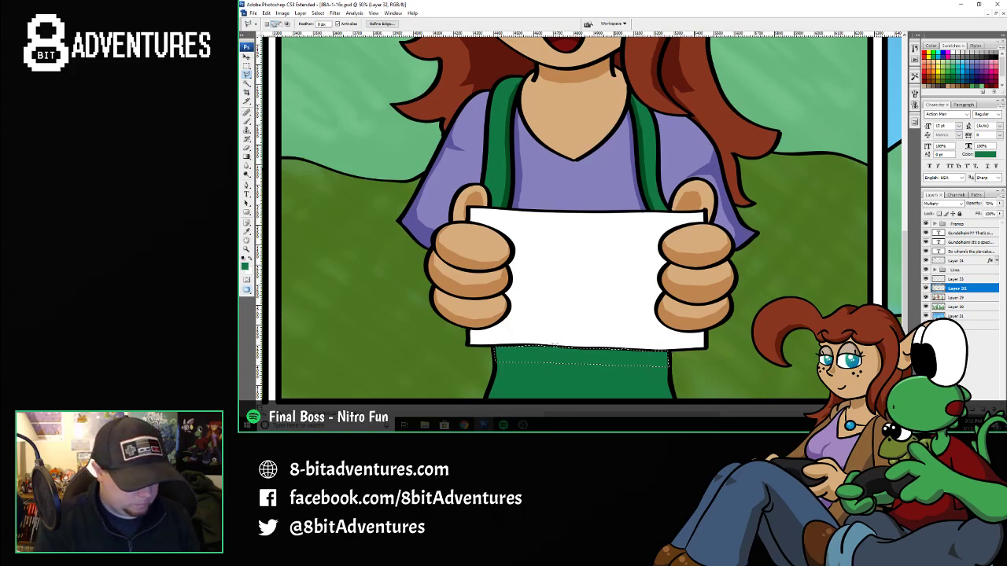
pyautogui.press('b')
pyautogui.moveTo(551, 356)
pyautogui.mouseDown()
pyautogui.moveTo(489, 354)
pyautogui.moveTo(677, 362)
pyautogui.mouseUp()
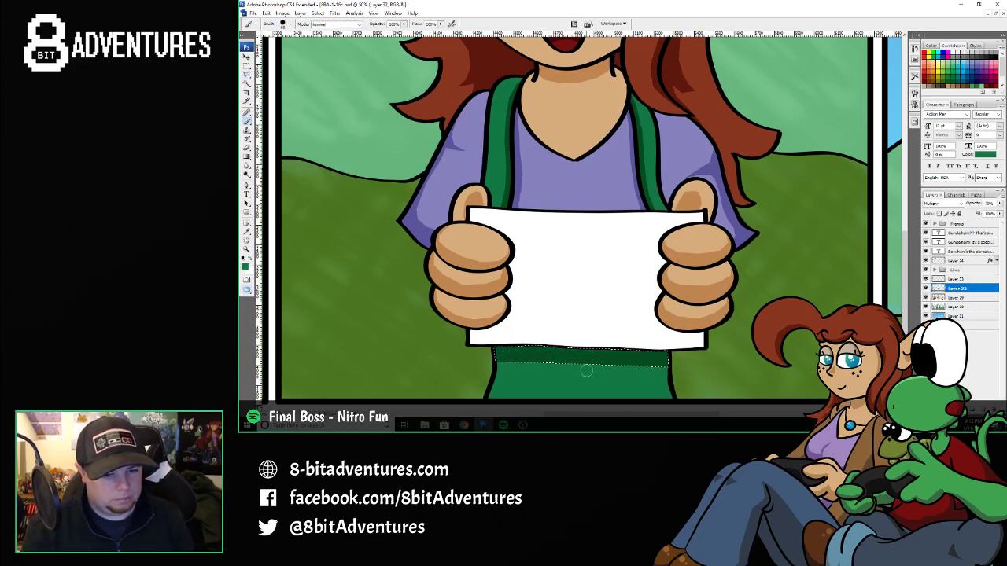
pyautogui.hotkey('ctrl', 'd')
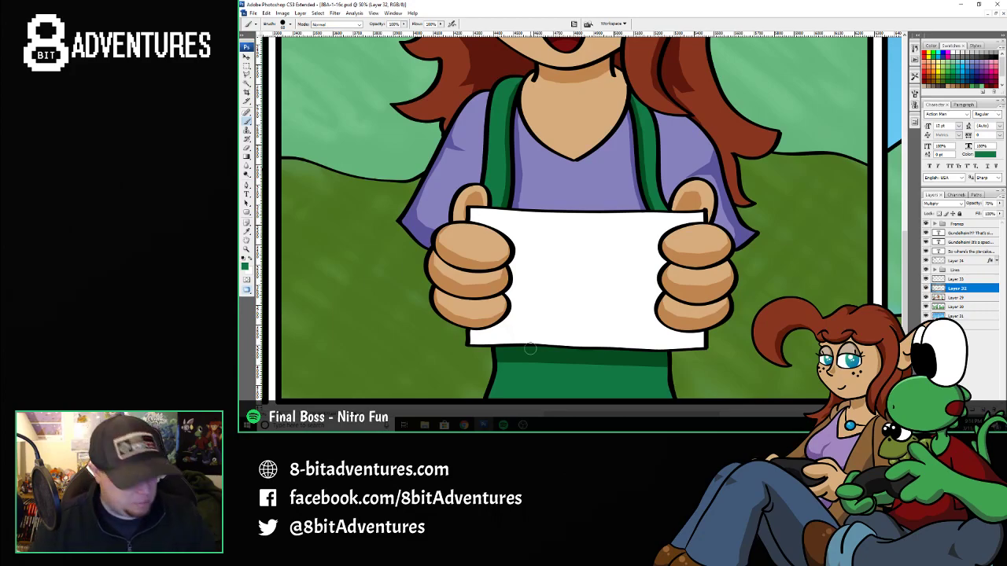
pyautogui.press('z')
pyautogui.keyDown('alt'); pyautogui.click(577, 199); pyautogui.keyUp('alt')
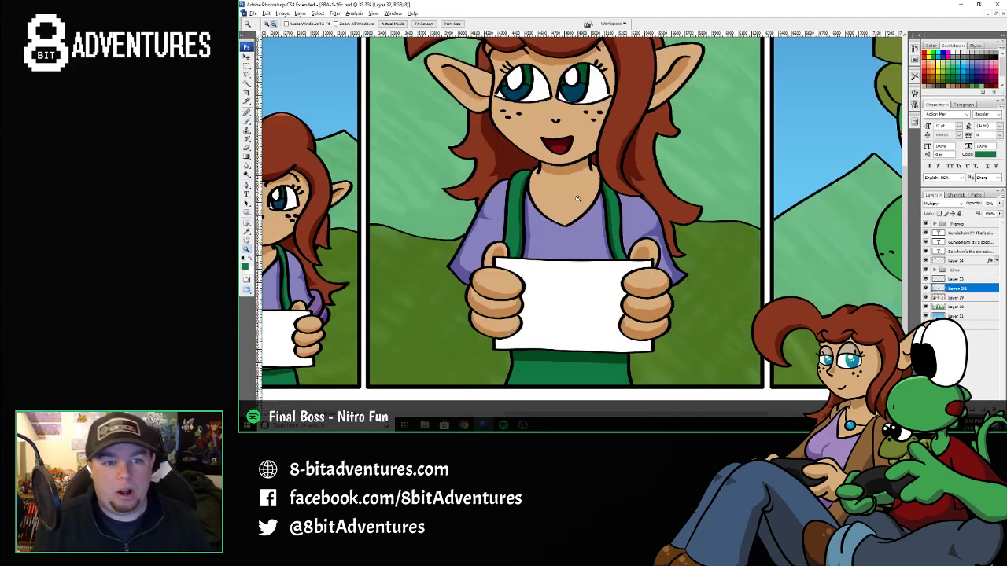
# - Sample the reddish-brown of the elf girl's hair in the middle panel and make the highlight layer, Layer 33, active
pyautogui.keyDown('alt'); pyautogui.click(560, 239); pyautogui.keyUp('alt')
pyautogui.scroll(3, 580, 237)
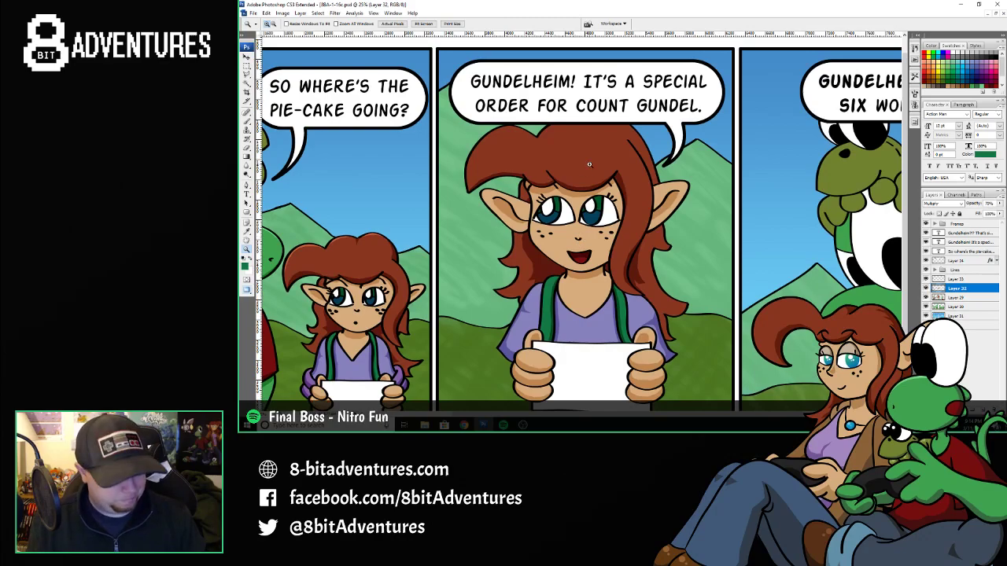
pyautogui.press('i')
pyautogui.click(591, 162)
pyautogui.press('z')
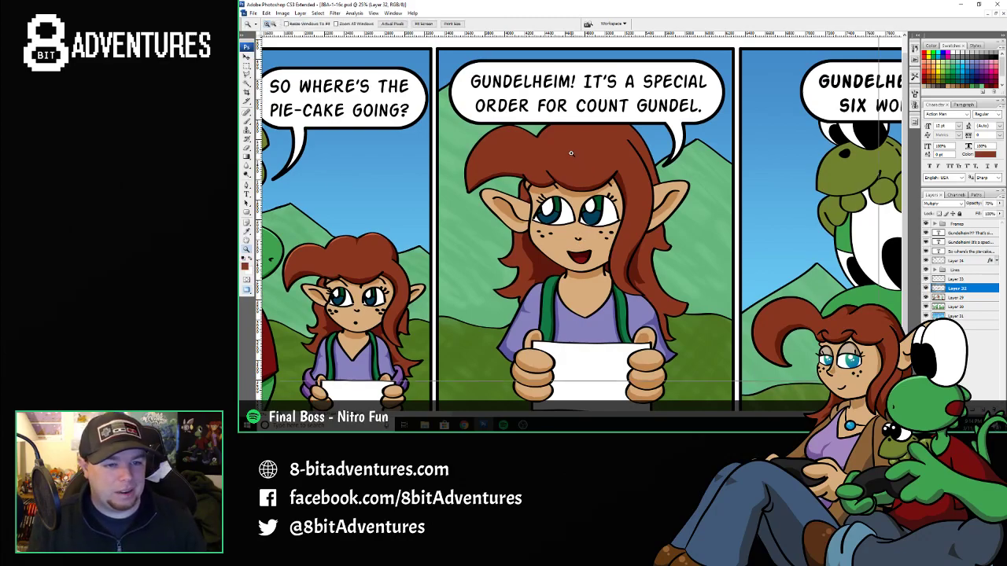
pyautogui.click(598, 161)
pyautogui.click(503, 231)
pyautogui.click(957, 279)
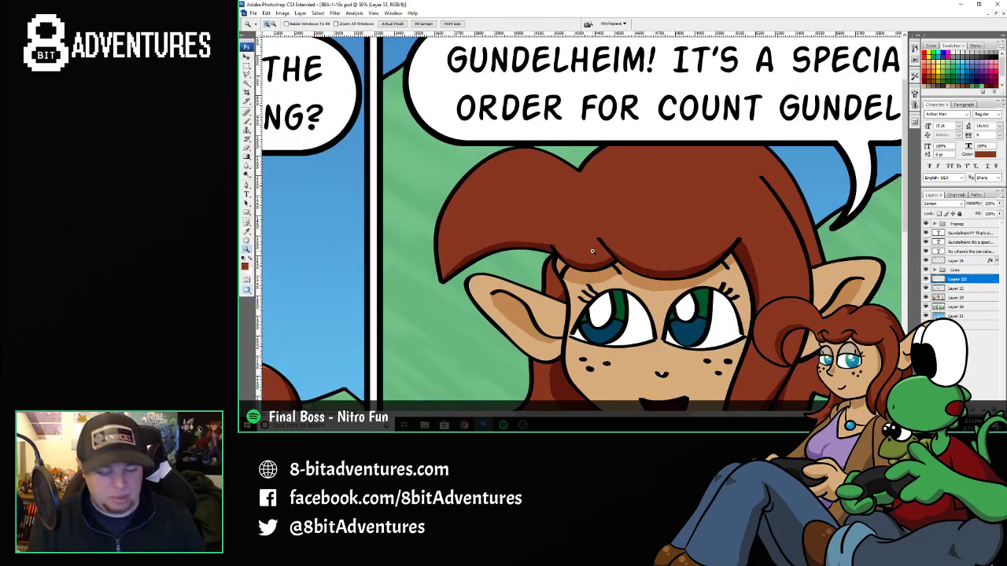
# - Lasso a thin strip along the upper outer edge of the girl's swooping hair flip, paint the hair highlight in it and deselect
pyautogui.press('l')
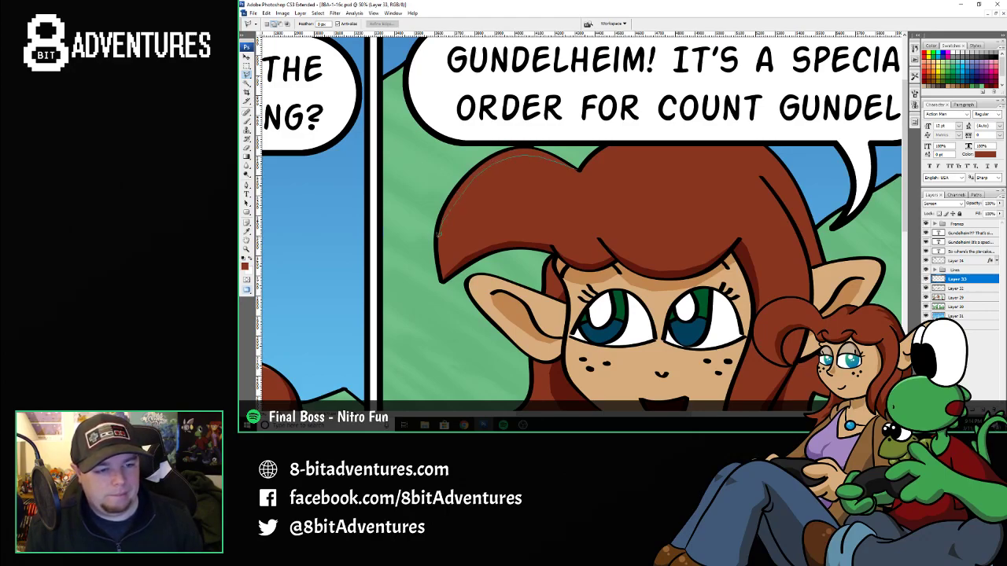
pyautogui.click(440, 234)
pyautogui.click(437, 252)
pyautogui.click(437, 237)
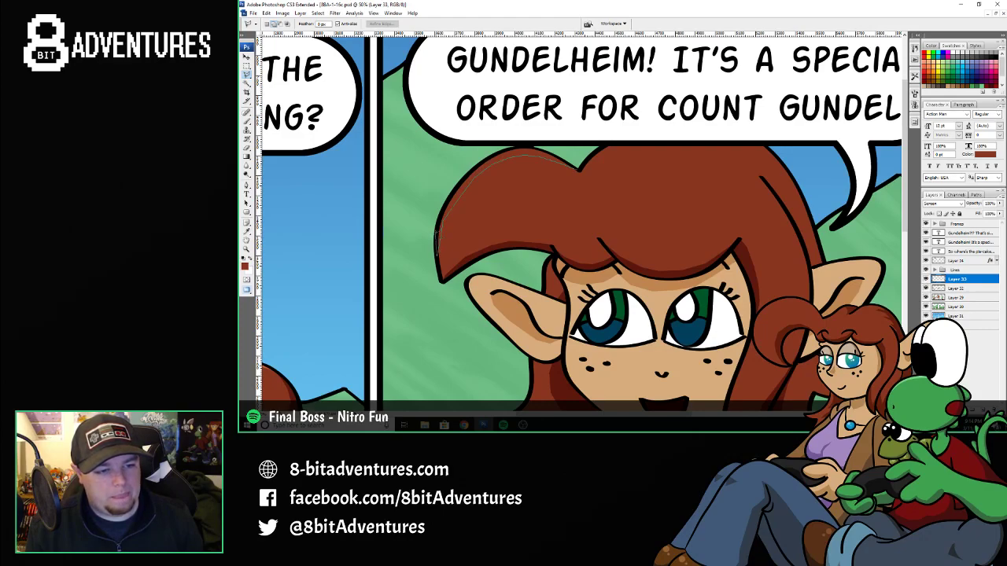
pyautogui.click(442, 213)
pyautogui.click(458, 182)
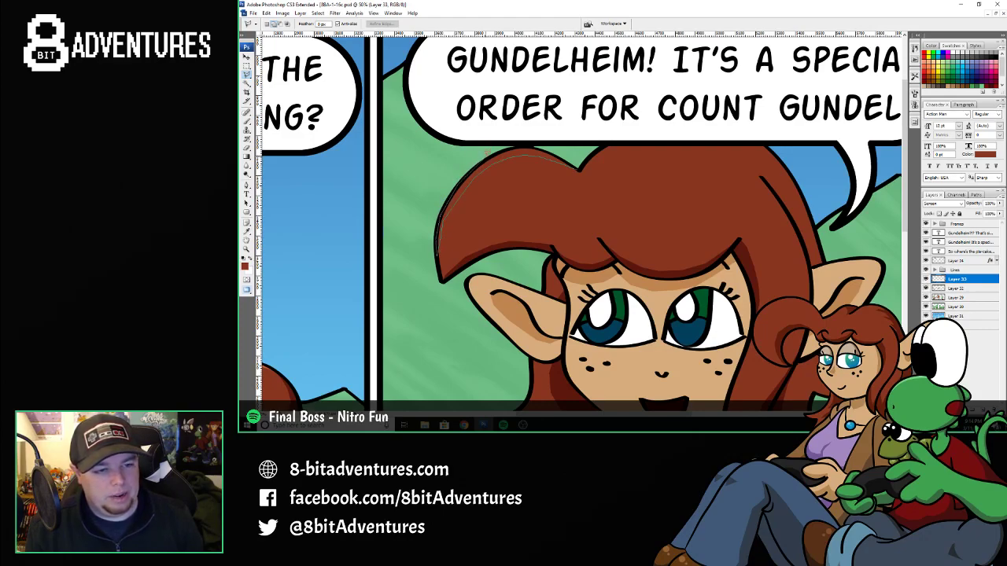
pyautogui.click(481, 161)
pyautogui.click(502, 151)
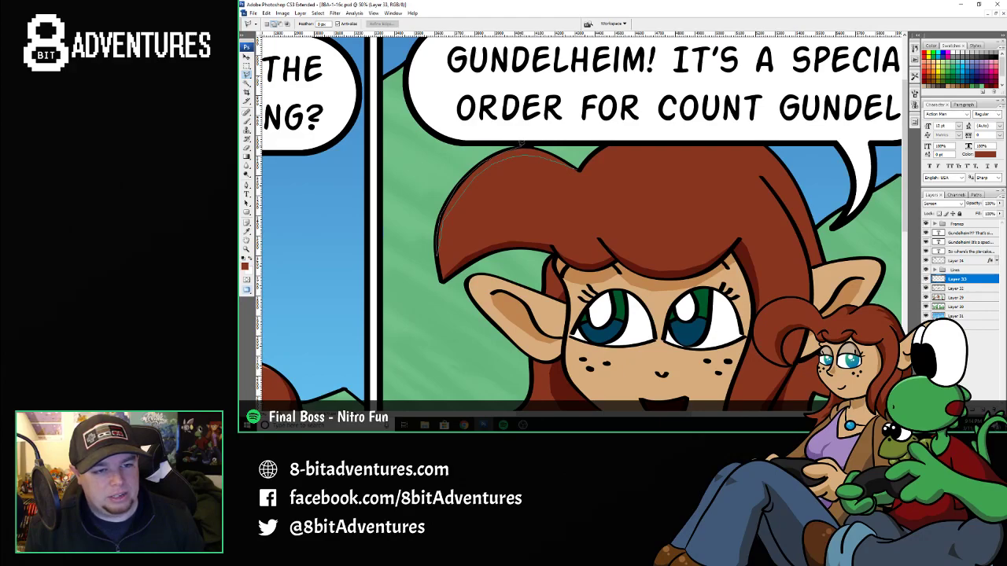
pyautogui.click(520, 147)
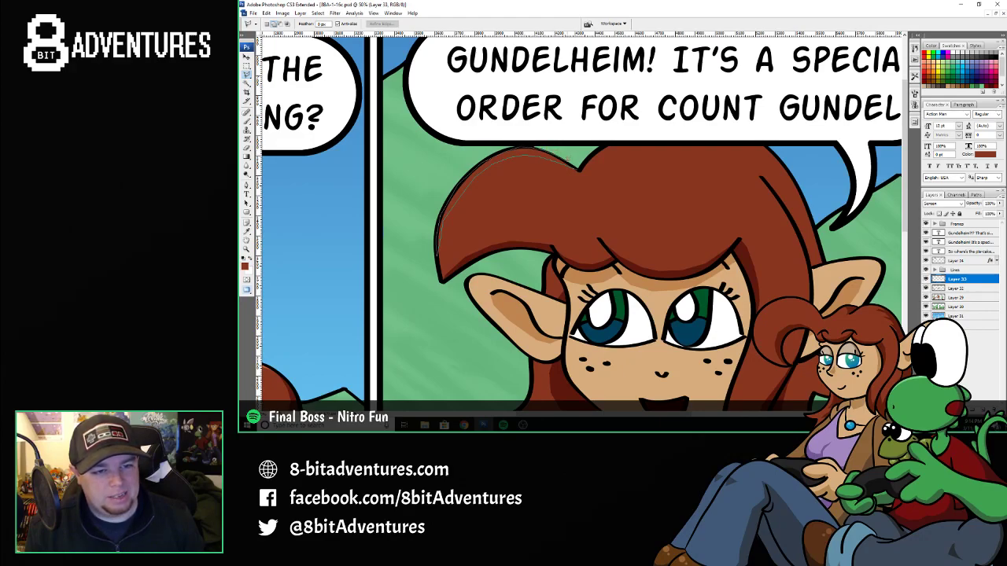
pyautogui.doubleClick(575, 165)
pyautogui.press('b')
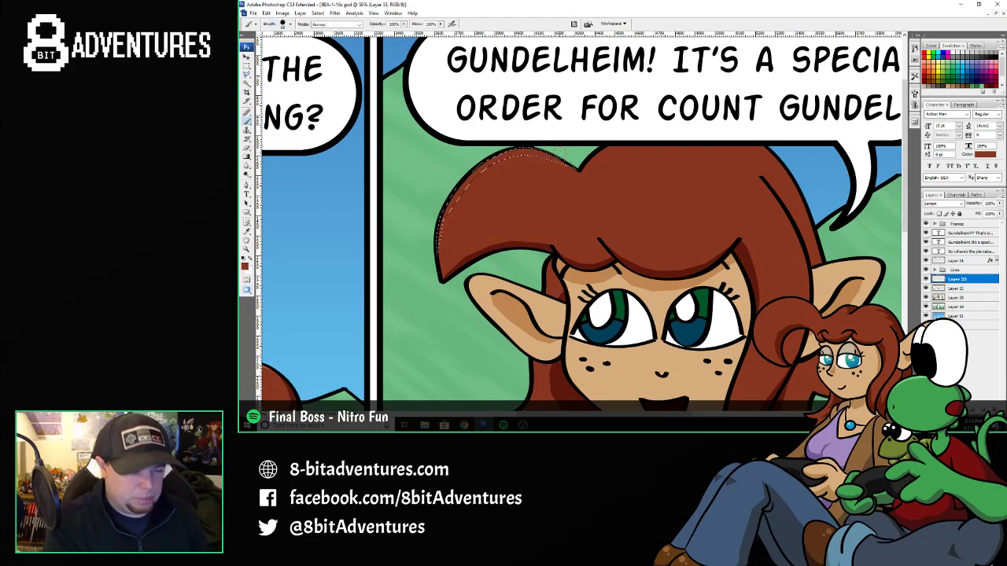
pyautogui.moveTo(568, 163)
pyautogui.mouseDown()
pyautogui.moveTo(500, 157)
pyautogui.moveTo(445, 206)
pyautogui.mouseUp()
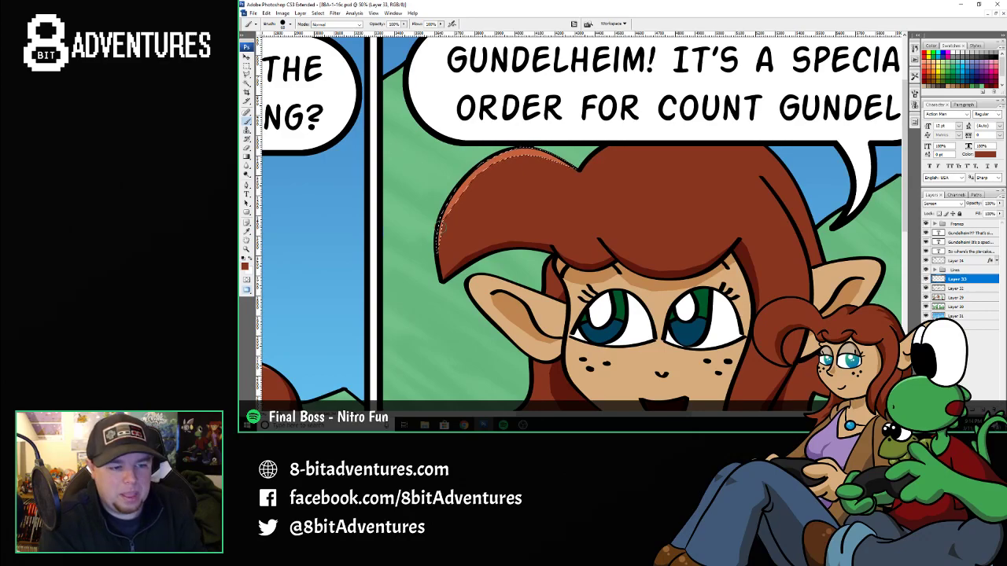
pyautogui.hotkey('ctrl', 'd')
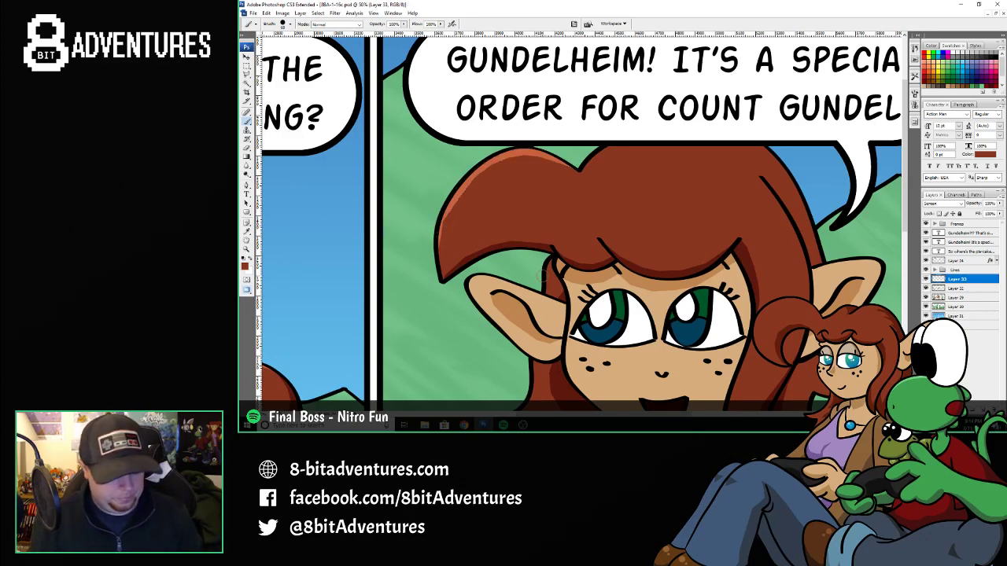
# - Lasso a thin strip along the crown of the girl's hair below the speech bubble, paint the highlight inside it and deselect
pyautogui.scroll(-2, 645, 224)
pyautogui.scroll(-1, 348, 135)
pyautogui.press('l')
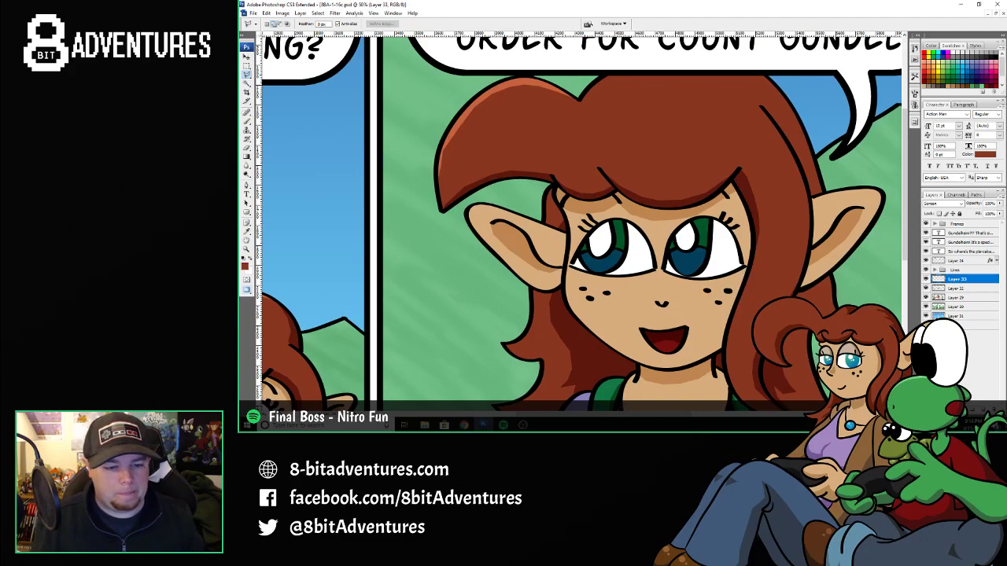
pyautogui.moveTo(617, 417); pyautogui.dragTo(649, 418)
pyautogui.scroll(2, 580, 171)
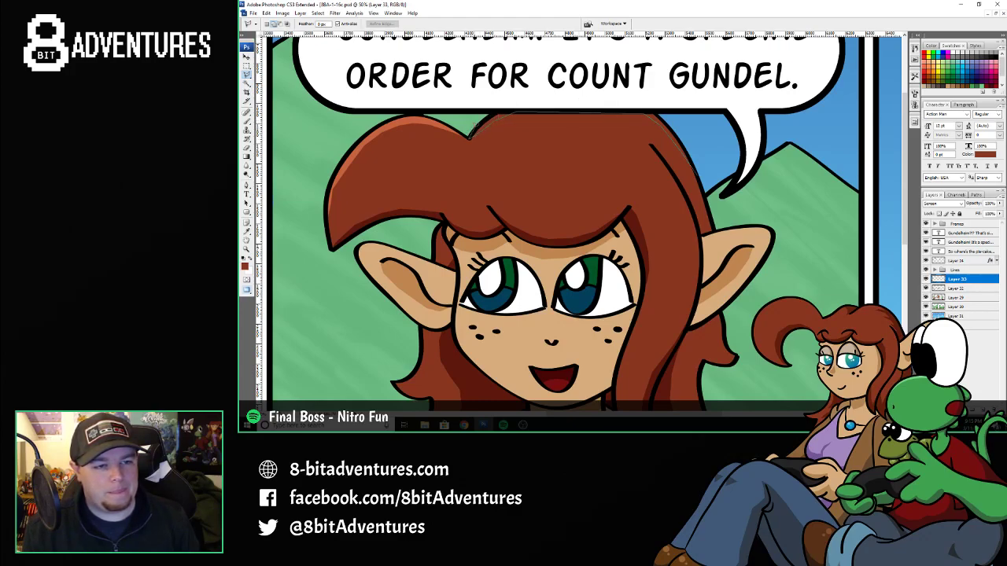
pyautogui.moveTo(499, 103)
pyautogui.mouseDown()
pyautogui.moveTo(557, 80)
pyautogui.moveTo(659, 112)
pyautogui.mouseUp()
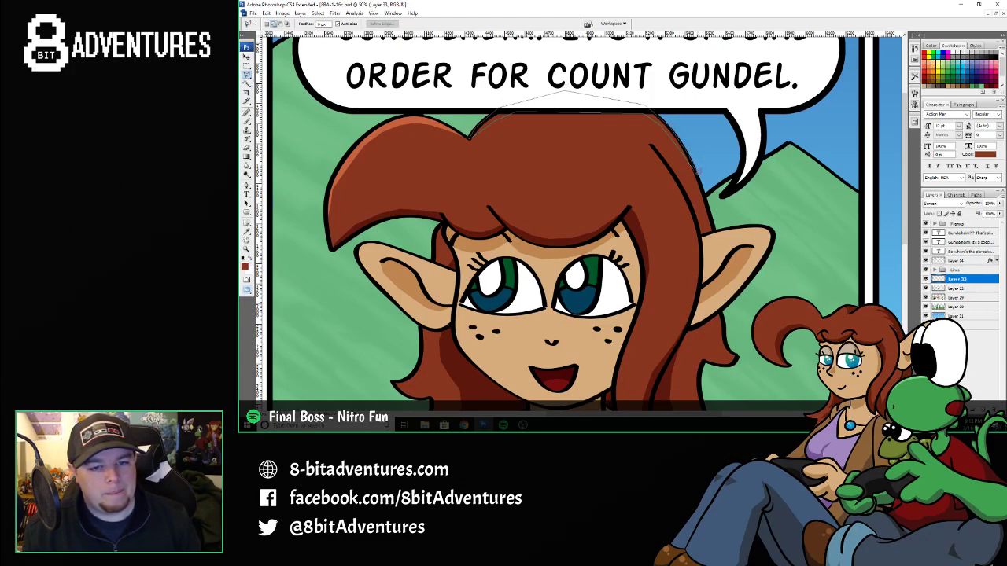
pyautogui.doubleClick(695, 166)
pyautogui.press('b')
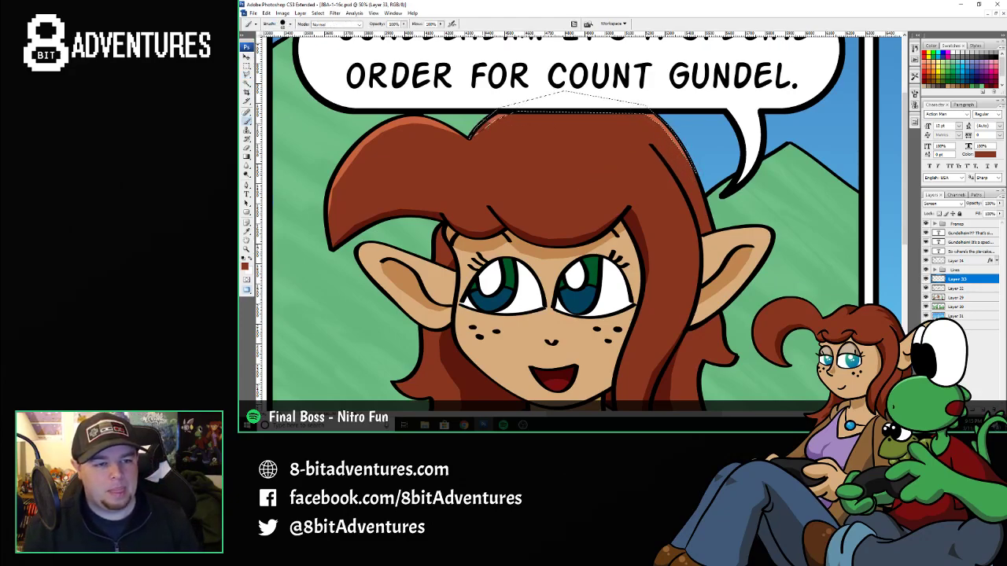
pyautogui.moveTo(480, 129); pyautogui.dragTo(505, 114)
pyautogui.hotkey('ctrl', 'd')
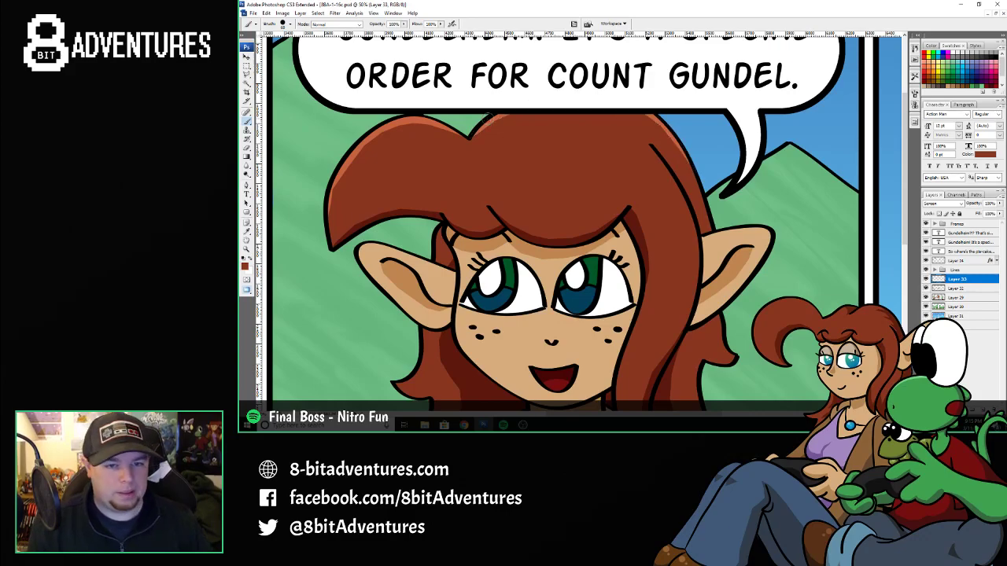
# - Make the shading layer, Layer 32, active and sample the olive green of the small creature's face in the third panel
pyautogui.scroll(-5, 488, 118)
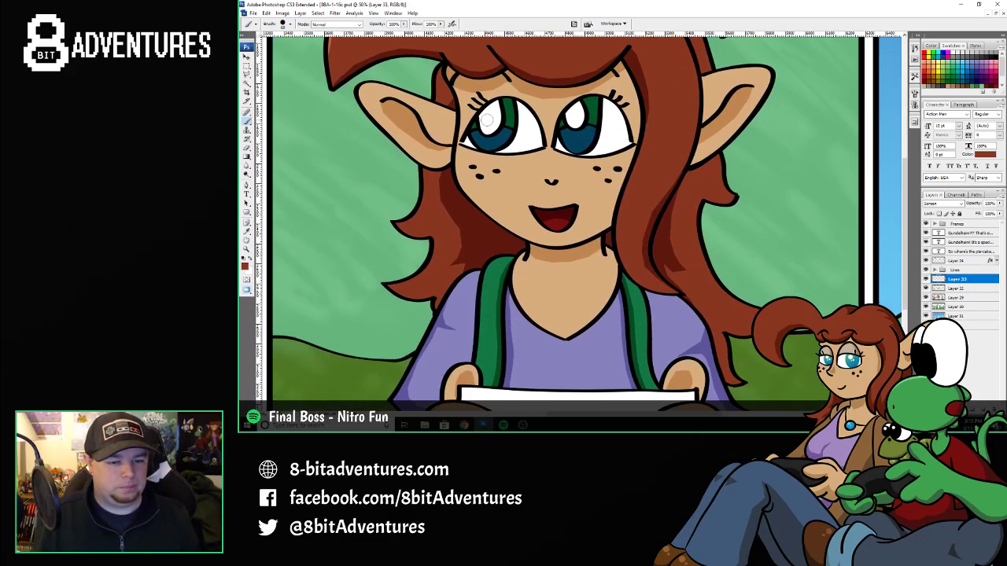
pyautogui.press('z')
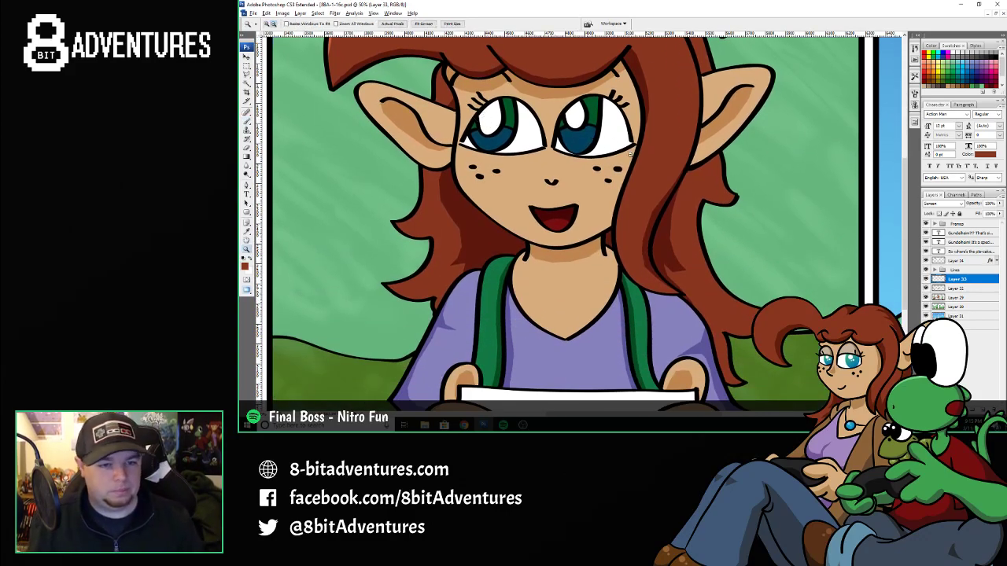
pyautogui.keyDown('alt'); pyautogui.click(483, 118); pyautogui.keyUp('alt')
pyautogui.keyDown('alt'); pyautogui.click(538, 214); pyautogui.keyUp('alt')
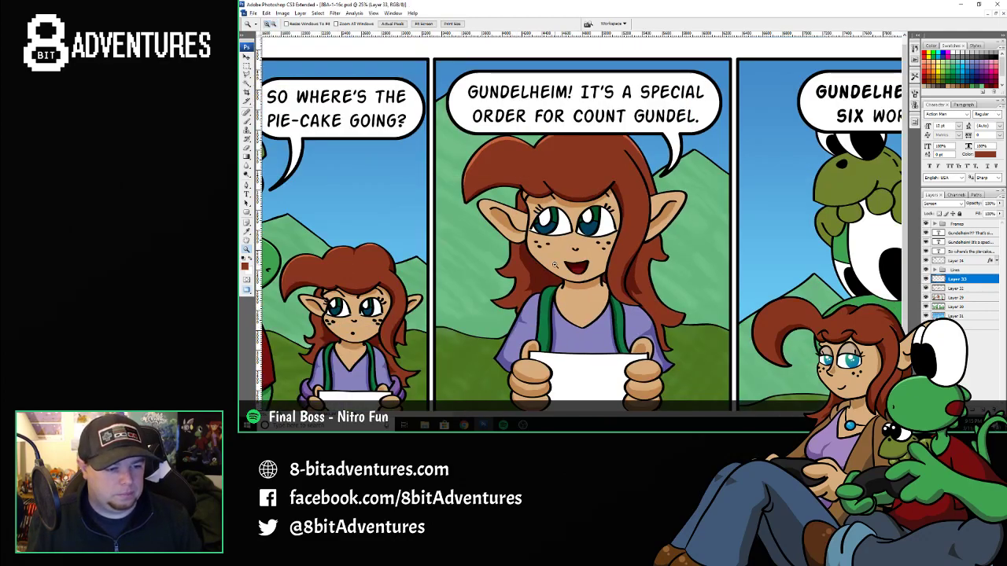
pyautogui.scroll(-3, 542, 236)
pyautogui.keyDown('alt'); pyautogui.click(575, 236); pyautogui.keyUp('alt')
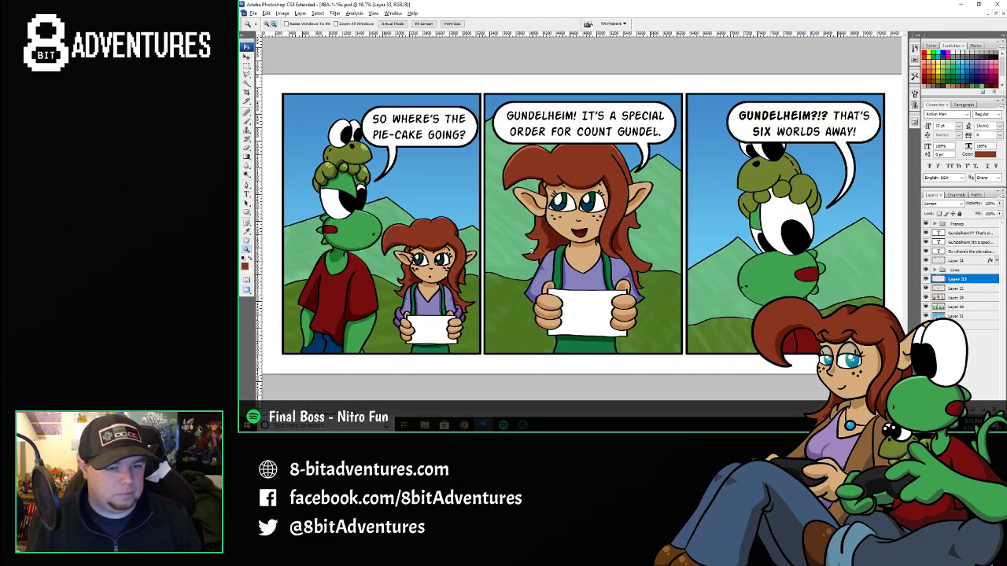
pyautogui.keyDown('alt'); pyautogui.click(583, 251); pyautogui.keyUp('alt')
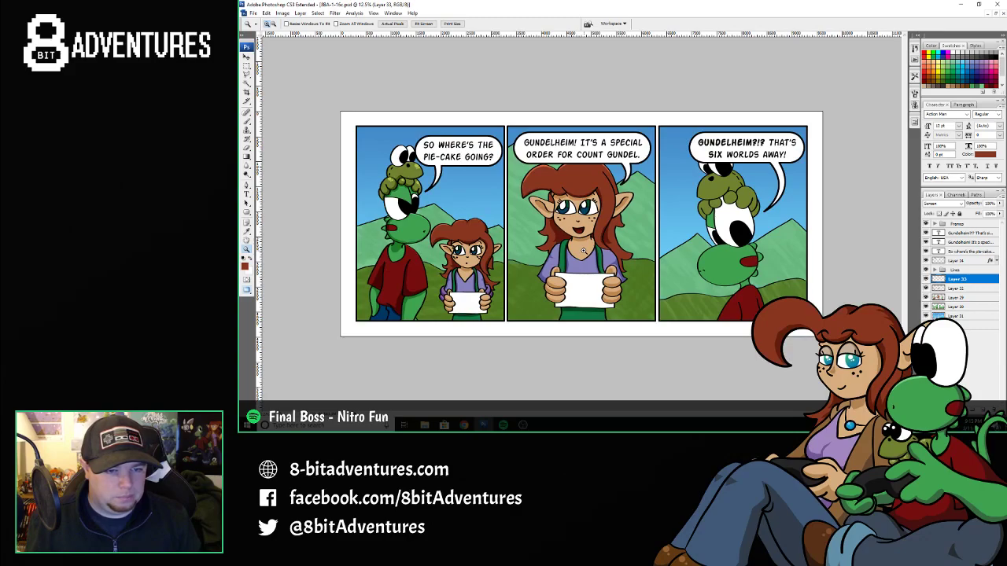
pyautogui.click(767, 243)
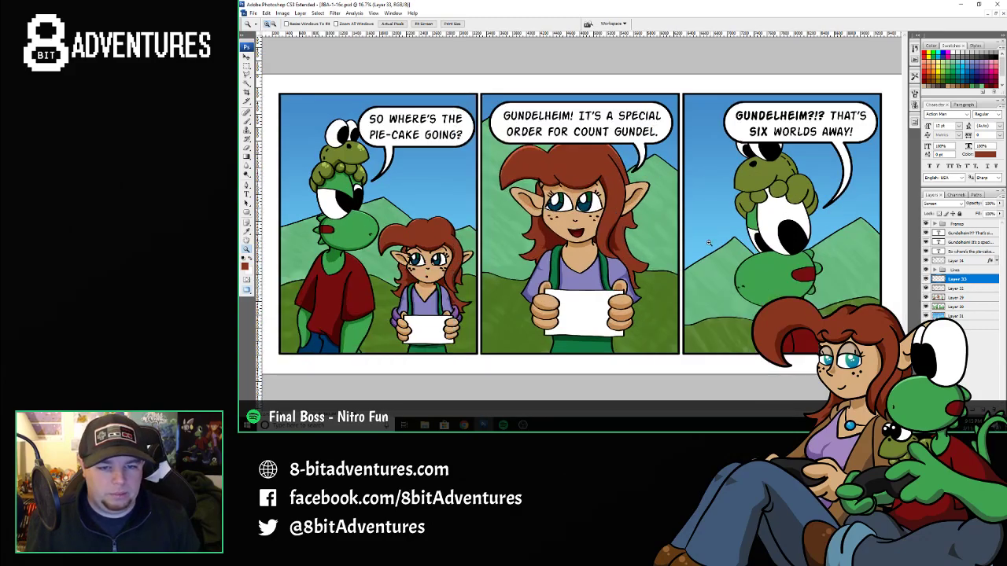
pyautogui.click(756, 244)
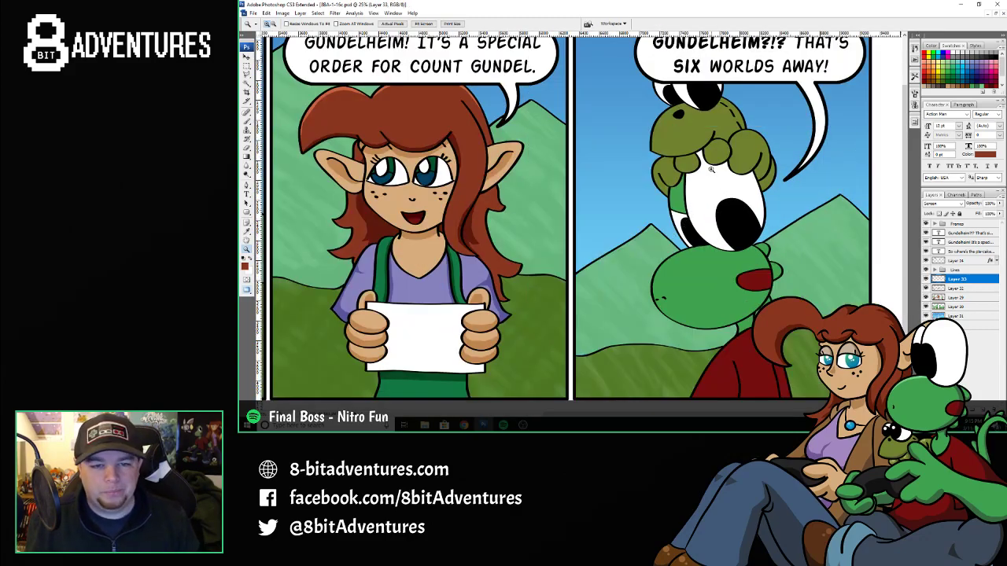
pyautogui.click(899, 272)
pyautogui.click(955, 290)
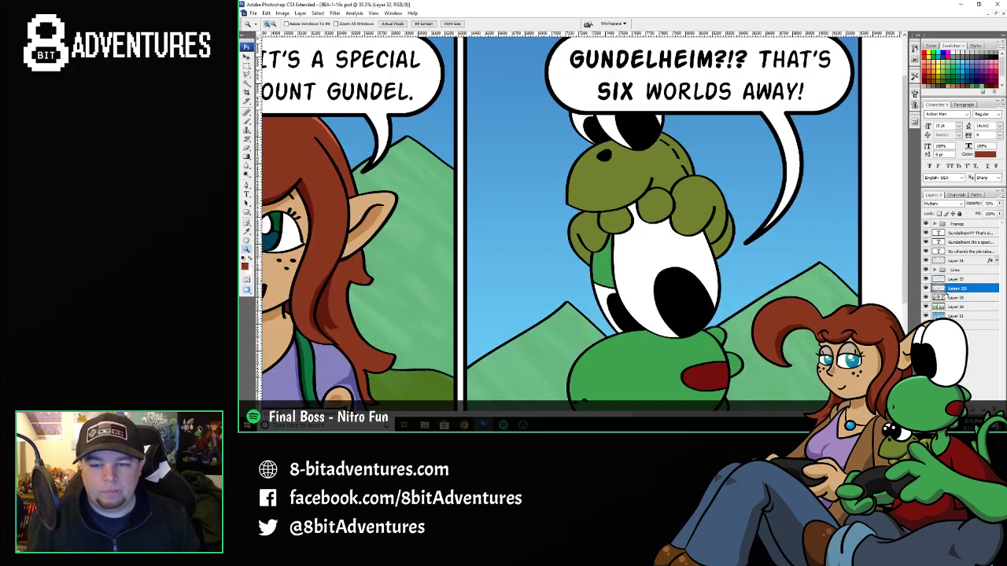
pyautogui.press('i')
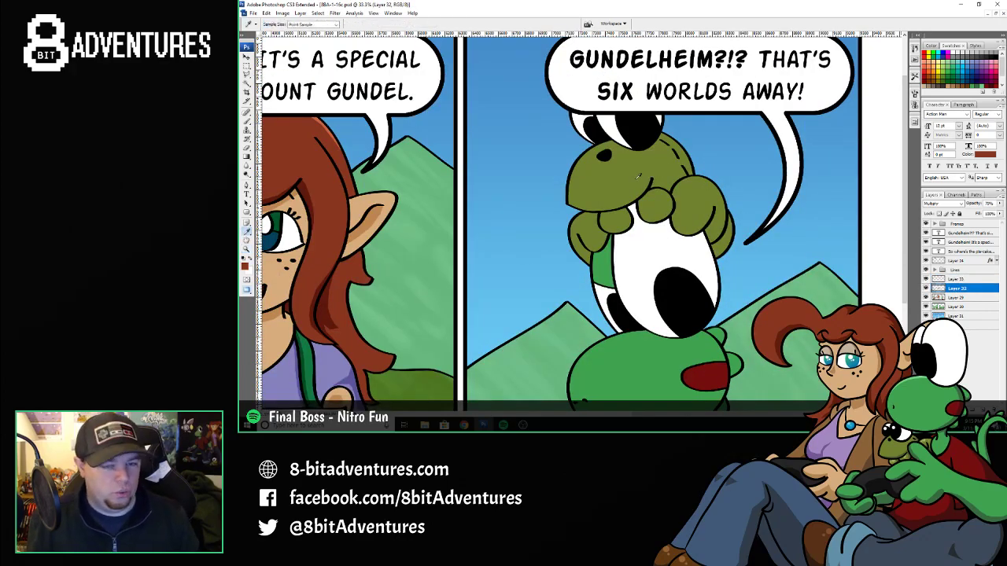
pyautogui.click(638, 178)
pyautogui.press('z')
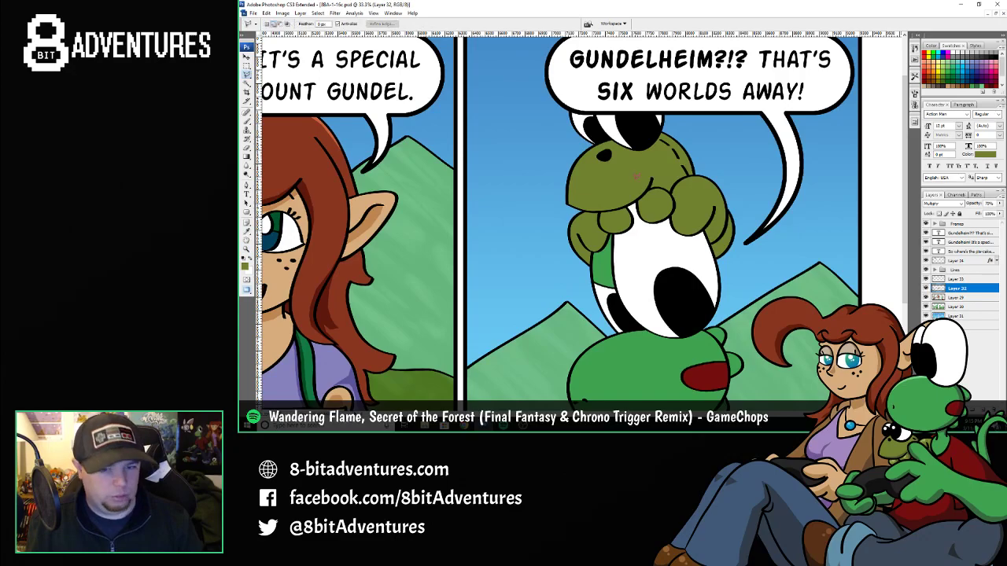
# - Lasso a crescent along the lower edge of the round paw beside the olive creature's mouth, paint the green shadow and deselect
pyautogui.scroll(1, 649, 205)
pyautogui.click(654, 210)
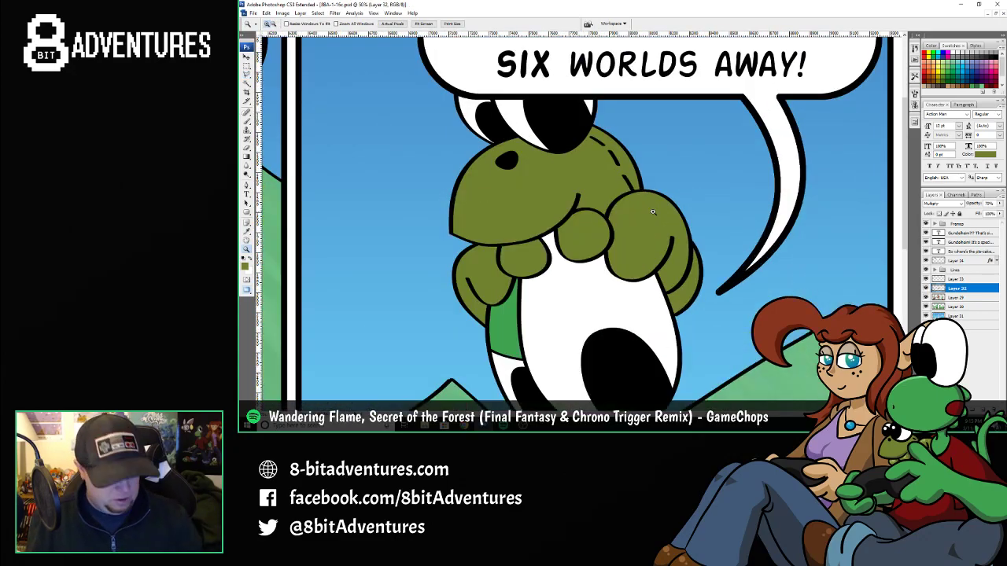
pyautogui.press('l')
pyautogui.scroll(1, 621, 206)
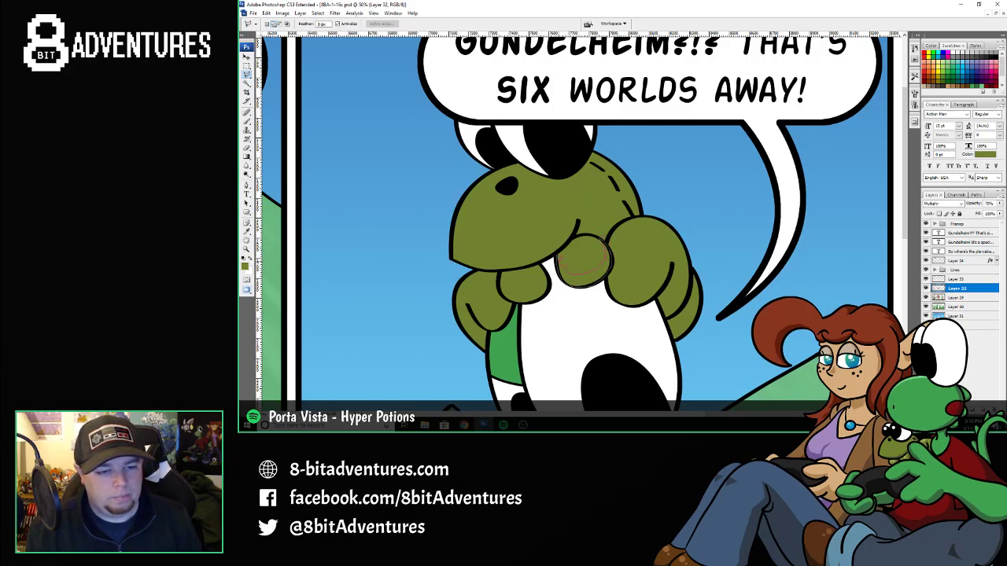
pyautogui.moveTo(557, 253); pyautogui.dragTo(605, 245)
pyautogui.press('b')
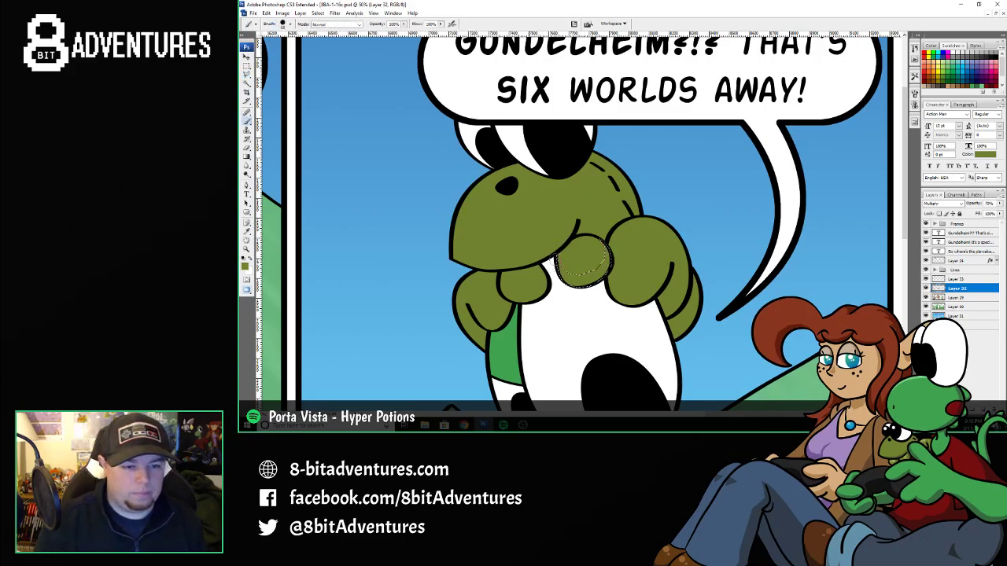
pyautogui.moveTo(556, 266)
pyautogui.mouseDown()
pyautogui.moveTo(582, 279)
pyautogui.moveTo(605, 263)
pyautogui.moveTo(601, 240)
pyautogui.mouseUp()
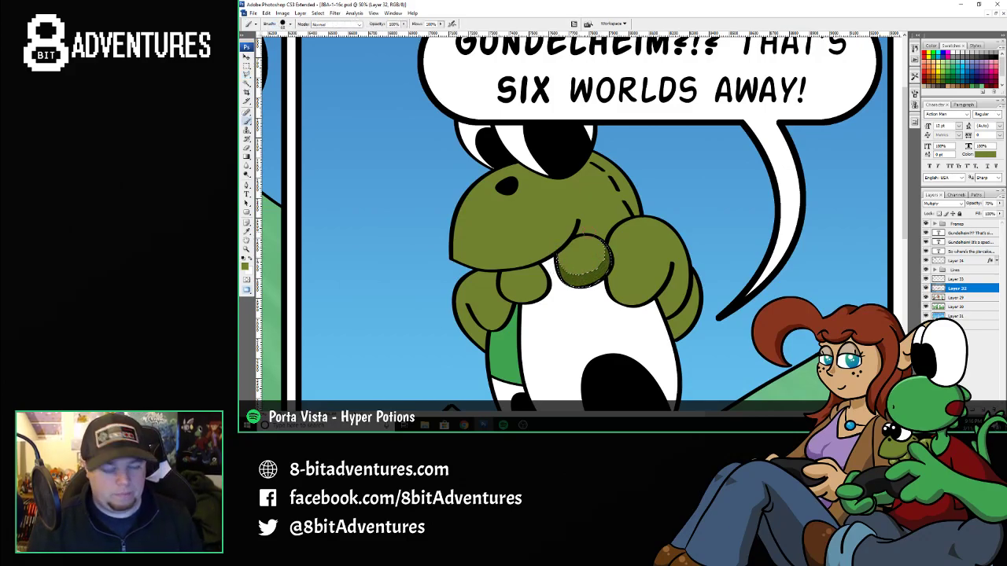
pyautogui.hotkey('ctrl', 'd')
# - Lasso a crescent along the lower edge of the small paw under the olive creature's jaw and paint the green shadow inside it
pyautogui.press('l')
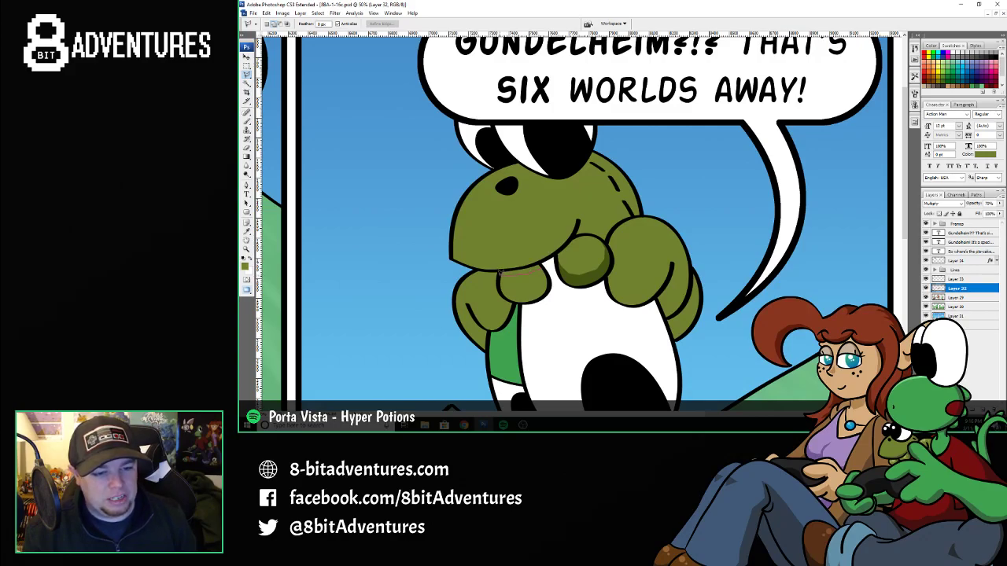
pyautogui.moveTo(510, 267)
pyautogui.mouseDown()
pyautogui.moveTo(546, 265)
pyautogui.moveTo(527, 269)
pyautogui.mouseUp()
pyautogui.hotkey('ctrl', 'd')
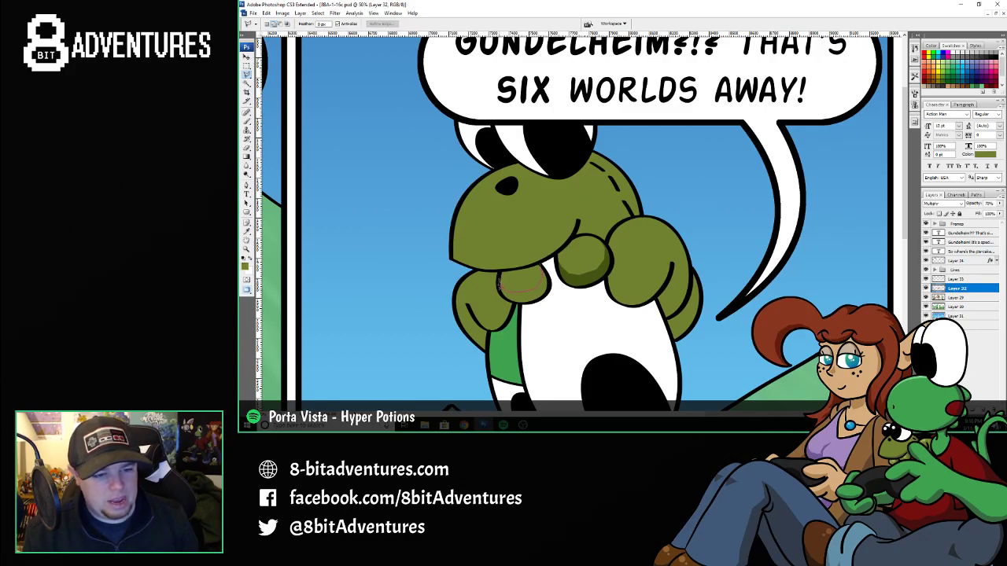
pyautogui.moveTo(519, 304); pyautogui.dragTo(552, 279)
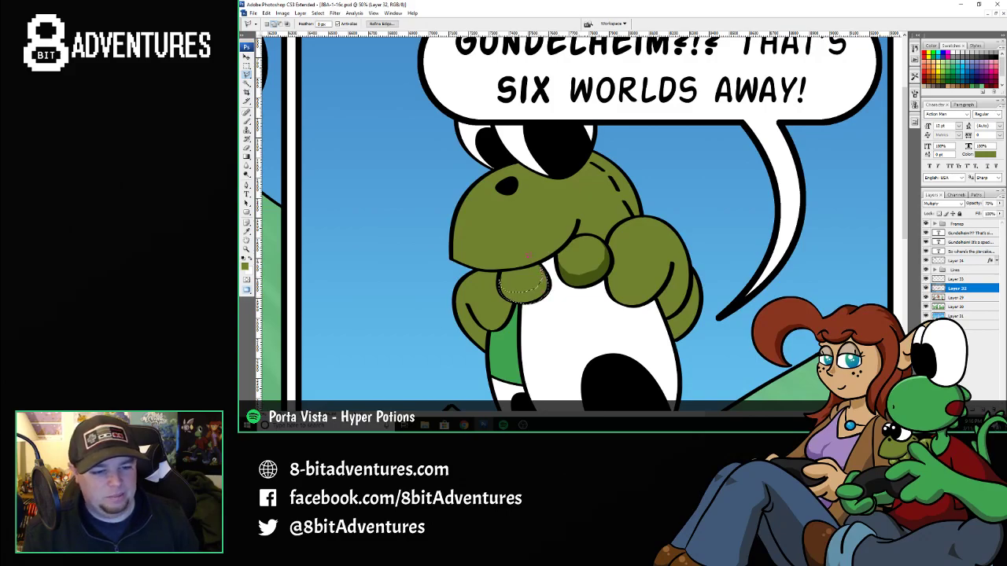
pyautogui.press('b')
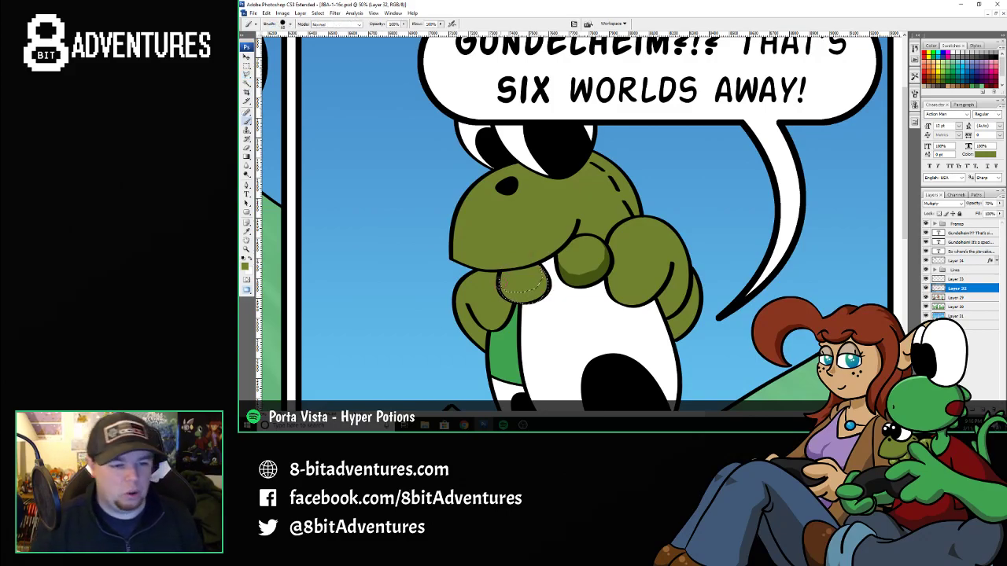
pyautogui.moveTo(535, 300); pyautogui.dragTo(544, 275)
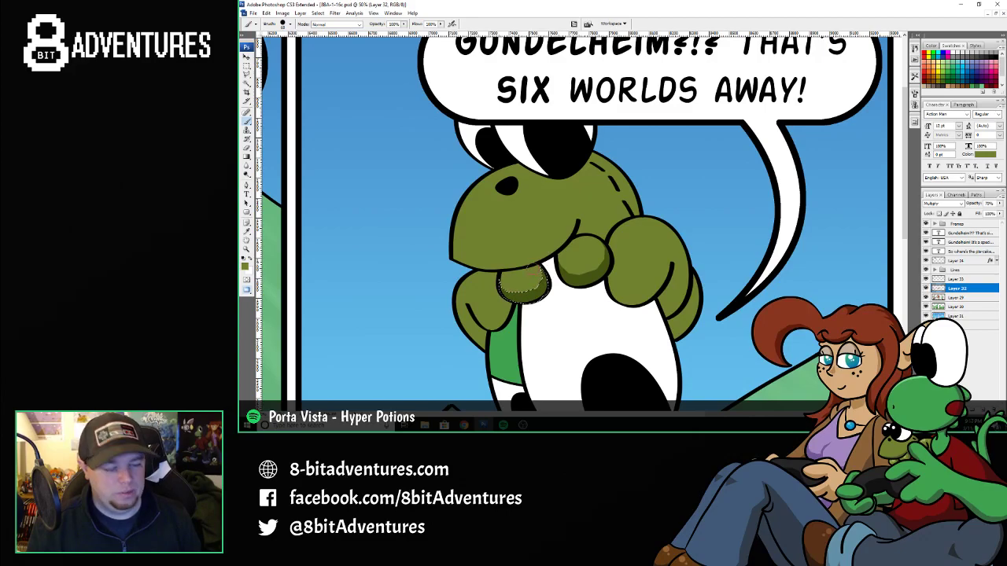
# - Deselect the shaded paw, lasso the lower part of the bent arm under the olive creature's snout, paint the green shadow and deselect
pyautogui.hotkey('ctrl', 'd')
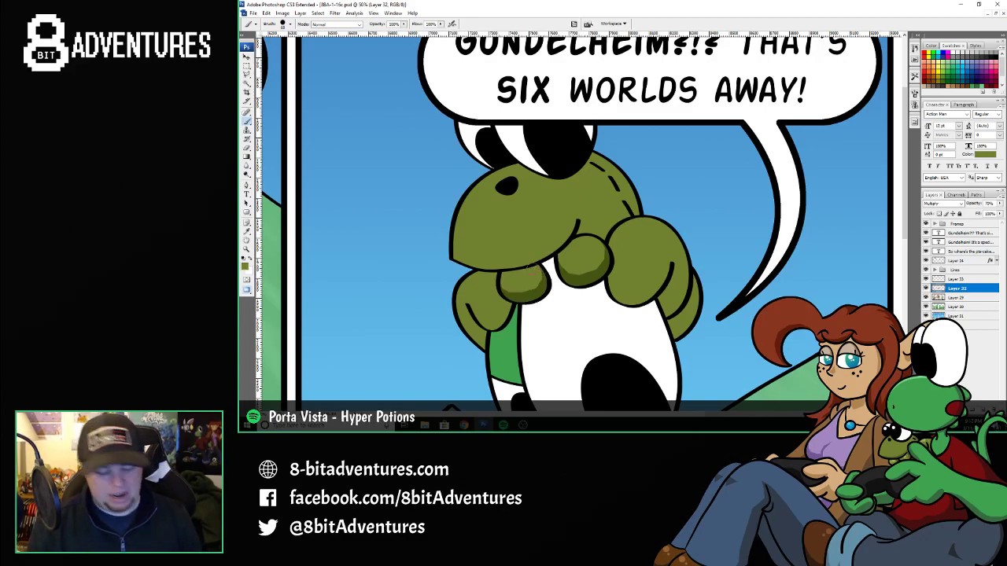
pyautogui.press('l')
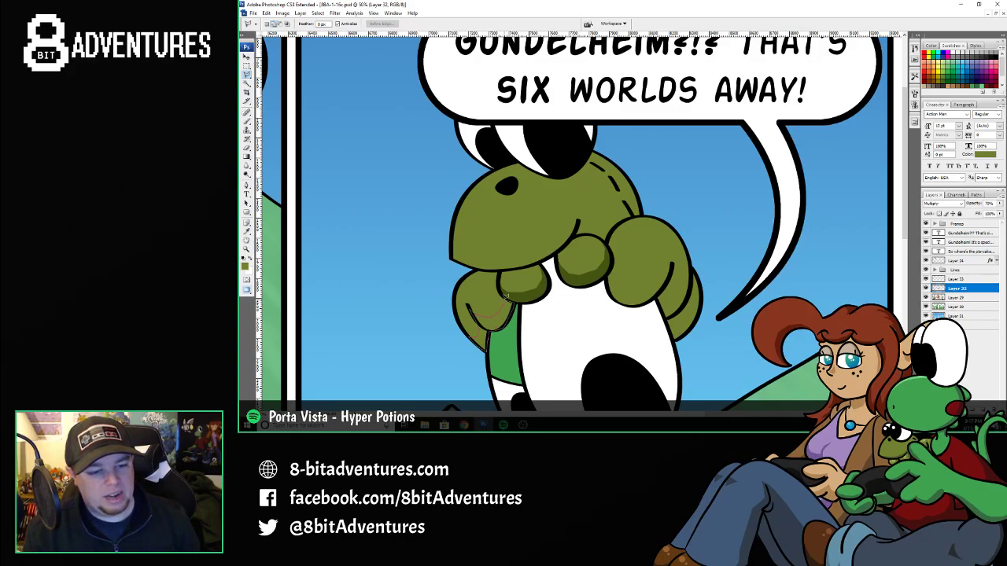
pyautogui.click(510, 296)
pyautogui.press('b')
pyautogui.moveTo(510, 296)
pyautogui.mouseDown()
pyautogui.moveTo(506, 313)
pyautogui.moveTo(472, 338)
pyautogui.moveTo(478, 349)
pyautogui.moveTo(507, 303)
pyautogui.moveTo(481, 347)
pyautogui.mouseUp()
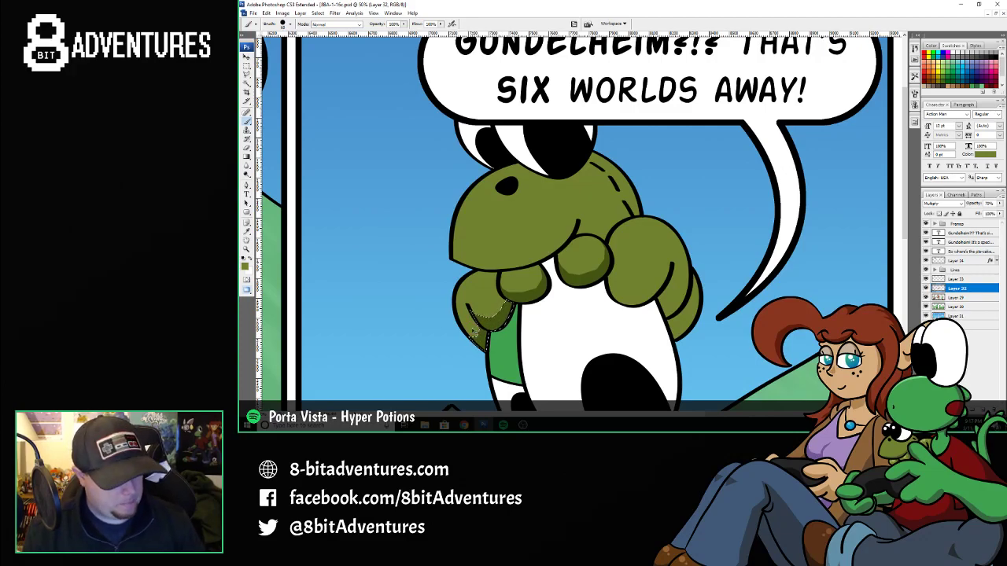
pyautogui.hotkey('ctrl', 'd')
# - Lasso the lower edges of the olive creature's larger arm beside the round paw and paint the green shadow inside the selection
pyautogui.press('l')
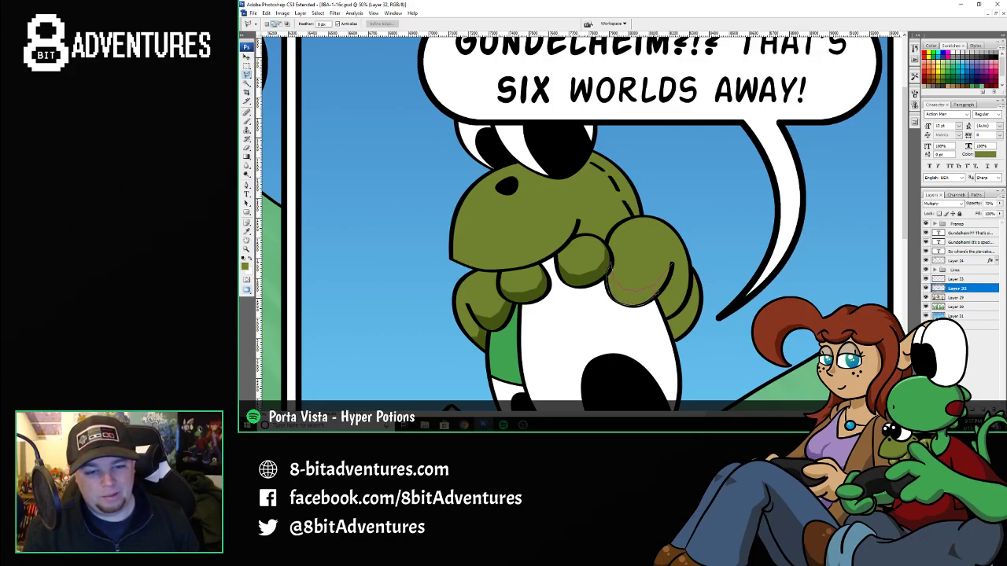
pyautogui.doubleClick(664, 315)
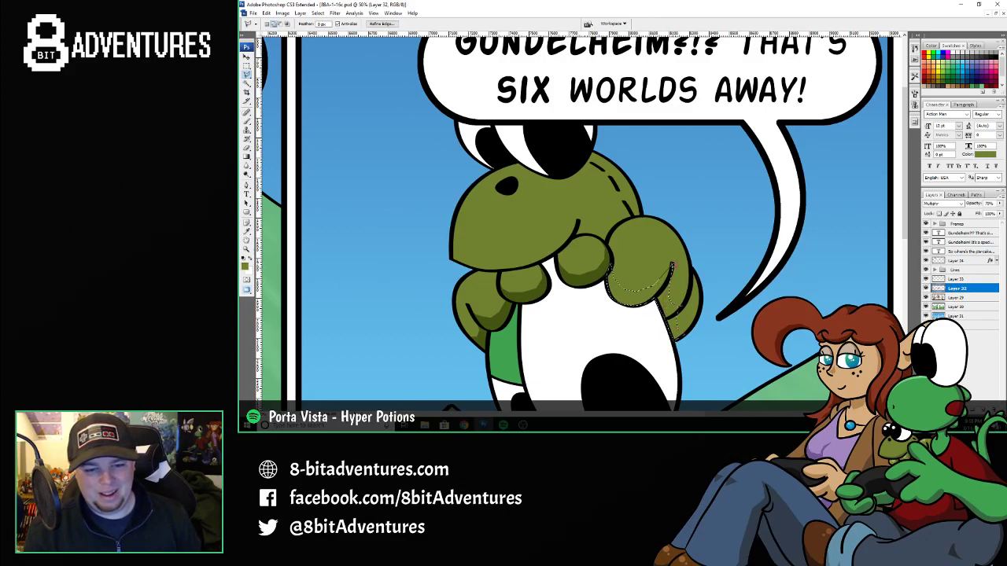
pyautogui.press('b')
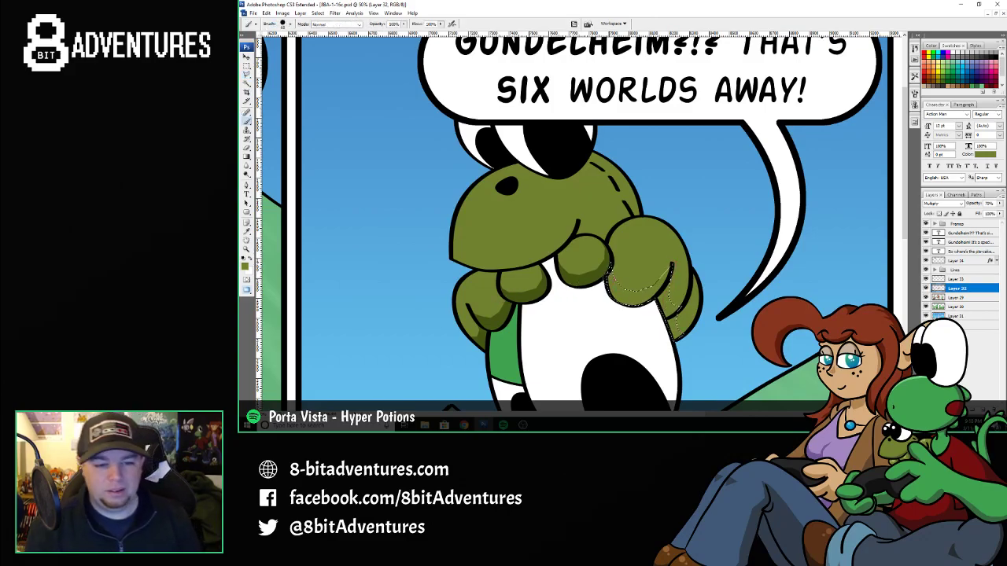
pyautogui.moveTo(608, 269)
pyautogui.mouseDown()
pyautogui.moveTo(632, 299)
pyautogui.moveTo(665, 276)
pyautogui.moveTo(662, 296)
pyautogui.moveTo(678, 334)
pyautogui.moveTo(665, 287)
pyautogui.moveTo(665, 297)
pyautogui.mouseUp()
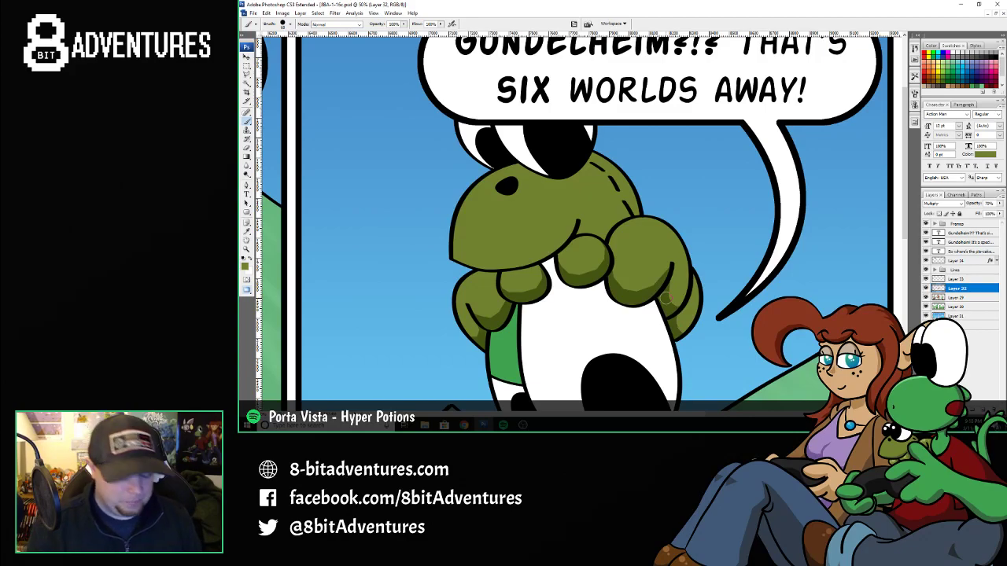
# - Lasso a thin strip along the olive creature's jaw and above the round paw, paint the green shadow and deselect
pyautogui.press('l')
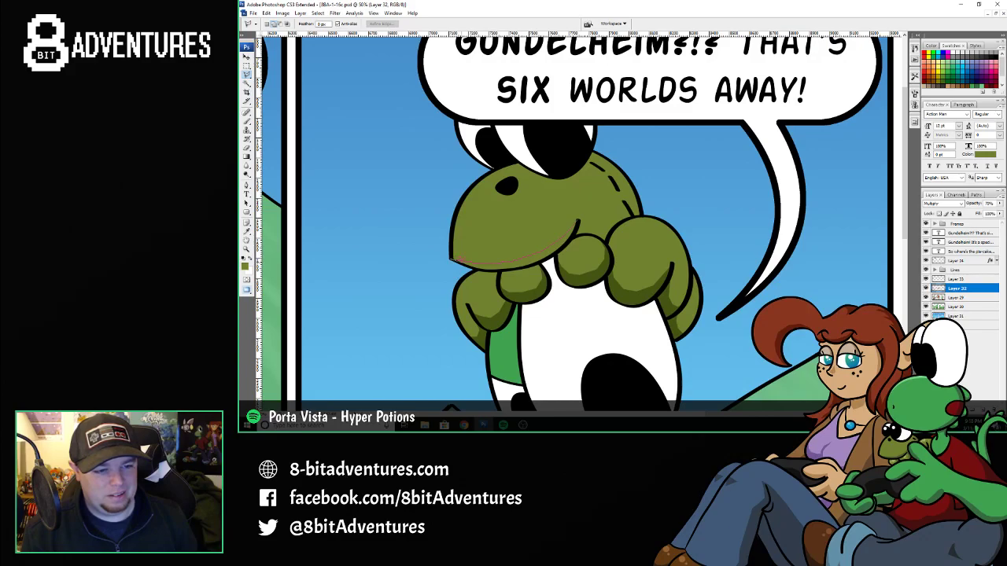
pyautogui.click(461, 263)
pyautogui.click(476, 267)
pyautogui.click(487, 270)
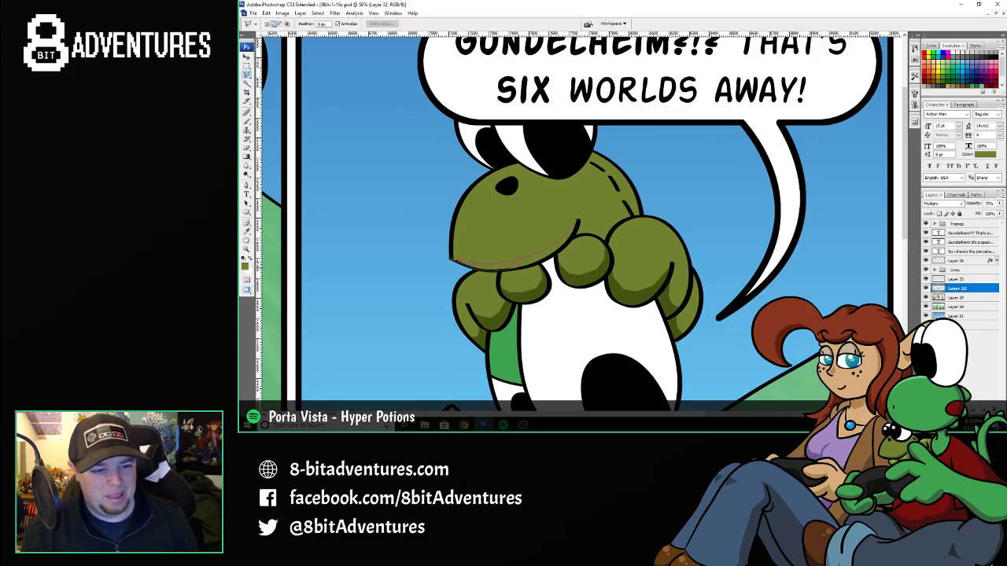
pyautogui.click(516, 268)
pyautogui.click(532, 264)
pyautogui.click(547, 257)
pyautogui.doubleClick(560, 247)
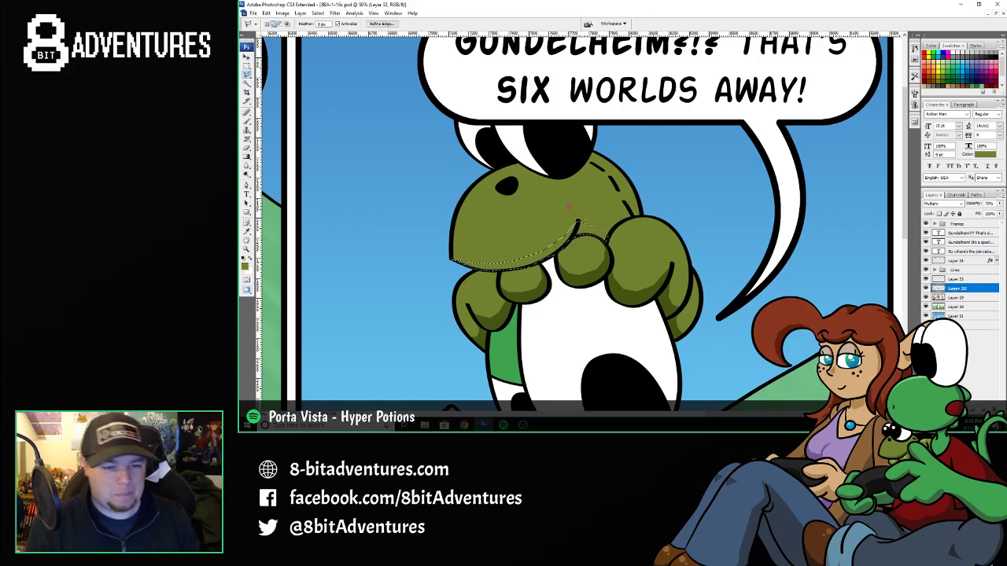
pyautogui.press('b')
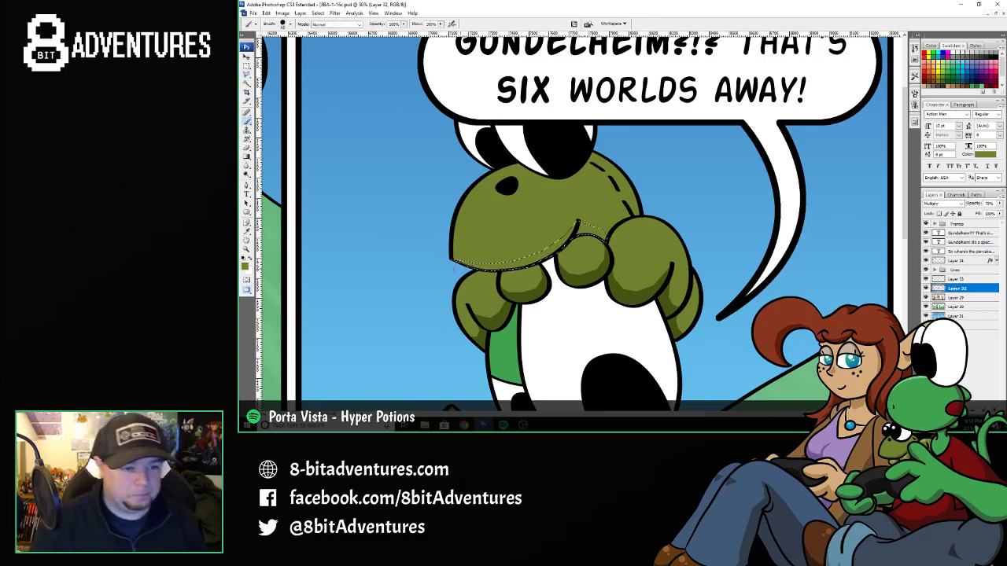
pyautogui.moveTo(525, 260)
pyautogui.mouseDown()
pyautogui.moveTo(584, 229)
pyautogui.moveTo(600, 234)
pyautogui.mouseUp()
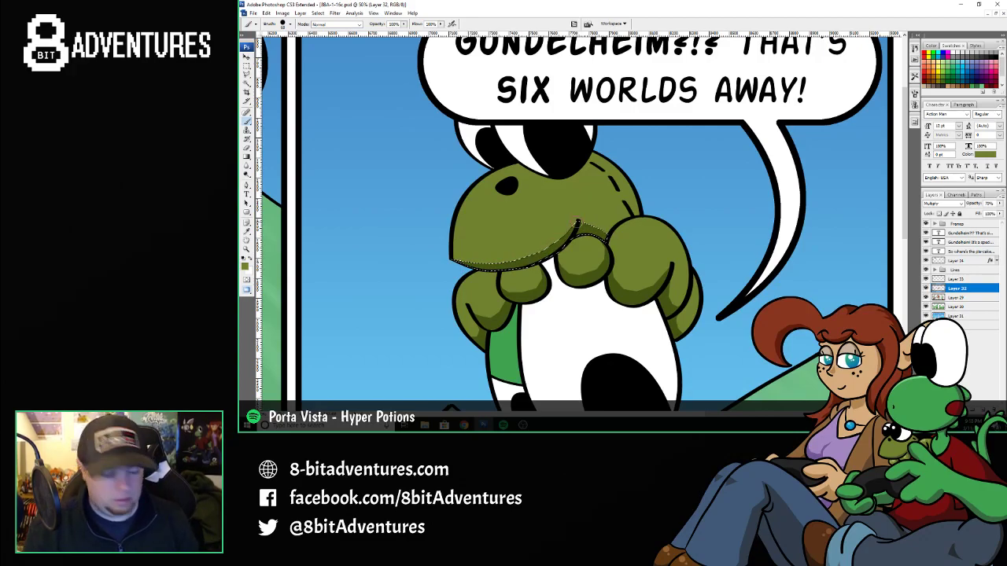
pyautogui.hotkey('ctrl', 'd')
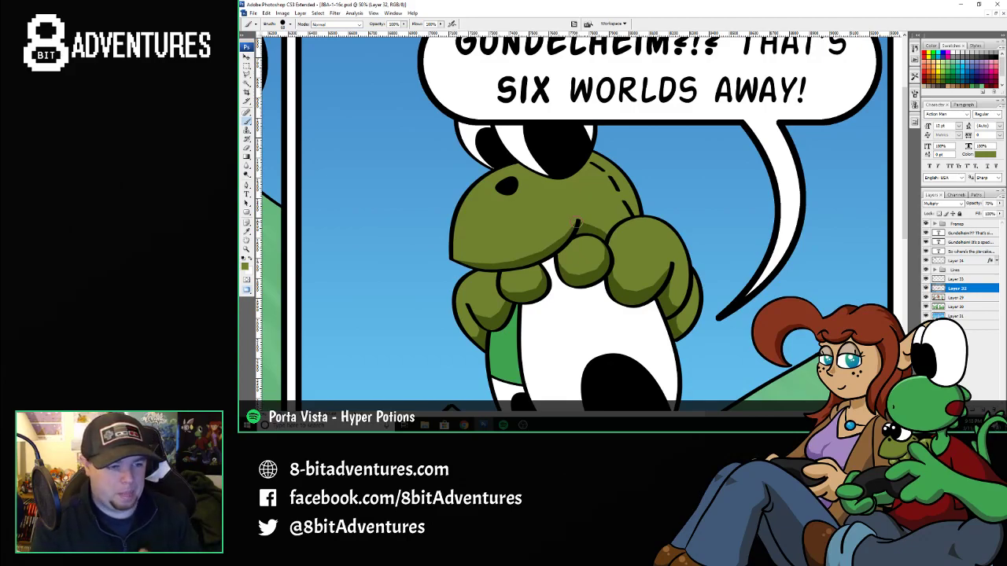
# - Make the highlight layer, Layer 33, active and dab highlight spots on top of the olive creature's round paw and larger arm
pyautogui.press('i')
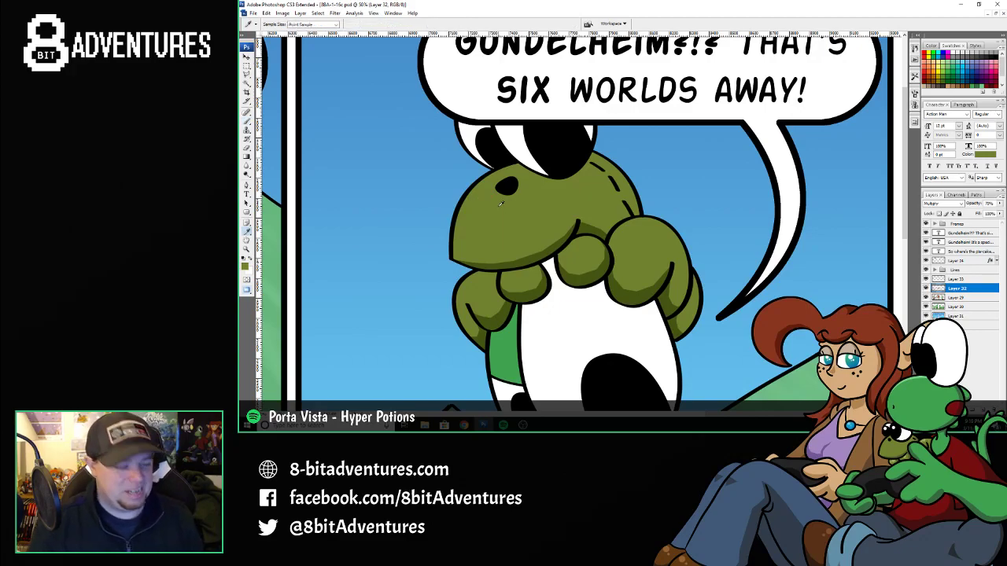
pyautogui.click(967, 279)
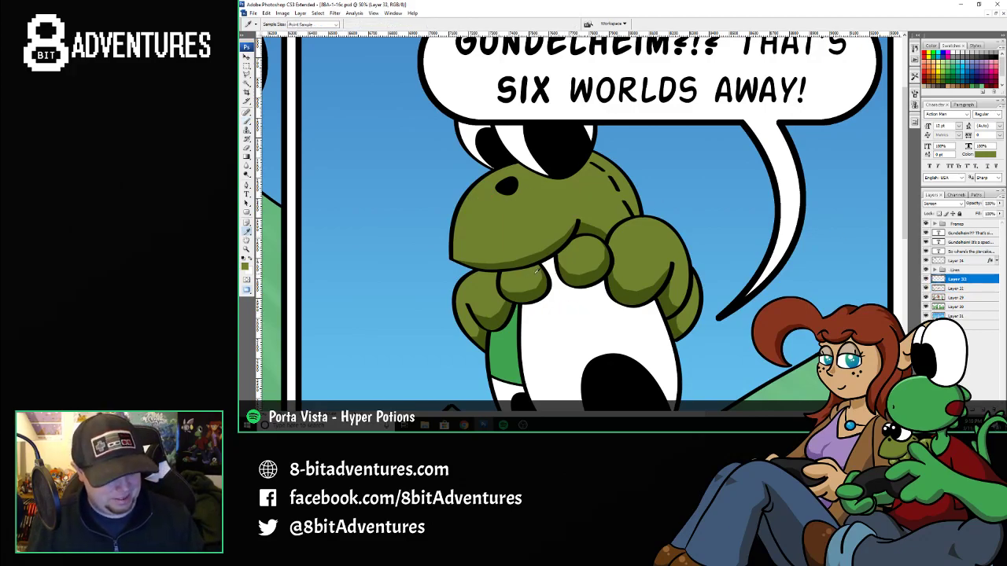
pyautogui.press('b')
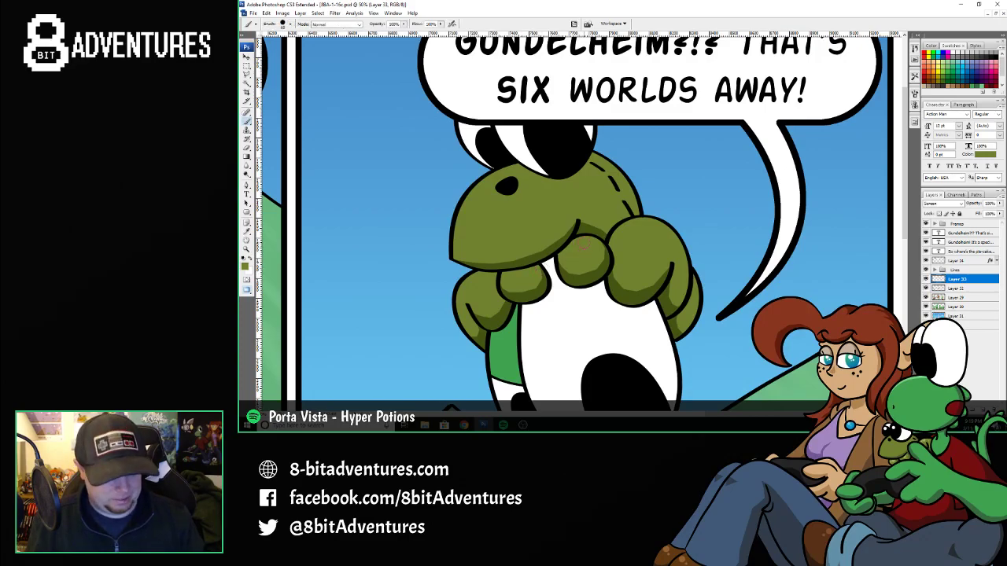
pyautogui.moveTo(584, 239); pyautogui.dragTo(572, 249)
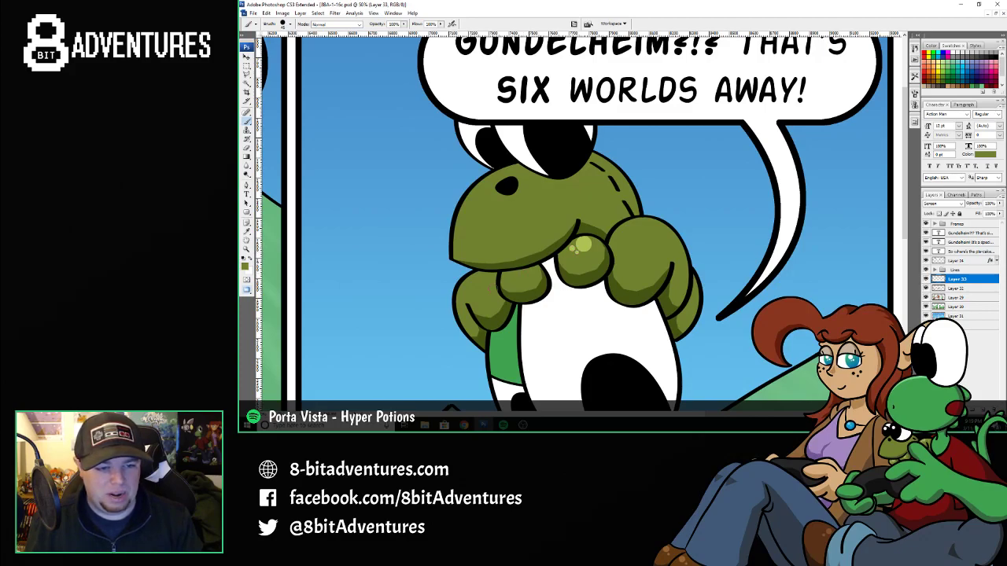
pyautogui.click(639, 230)
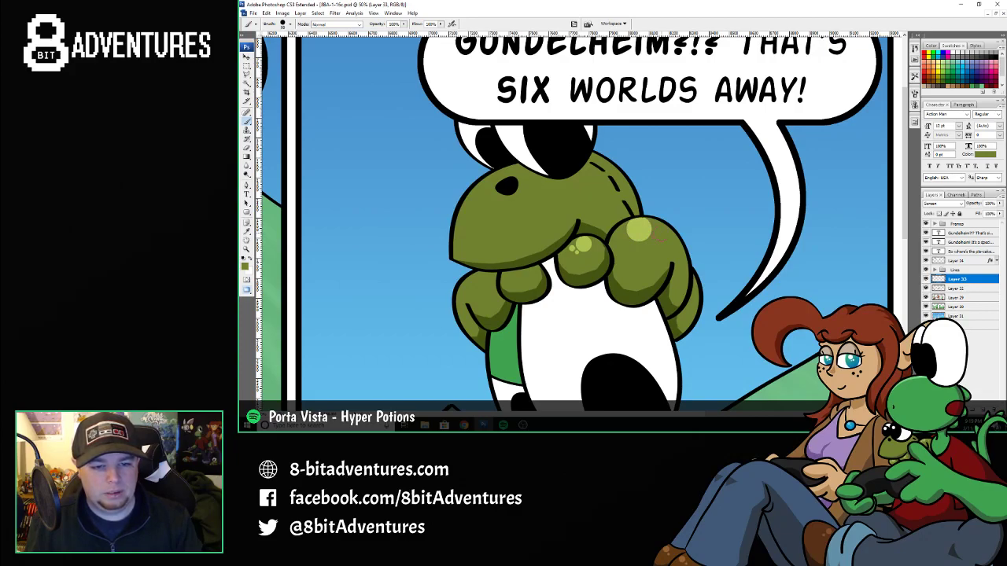
pyautogui.click(661, 233)
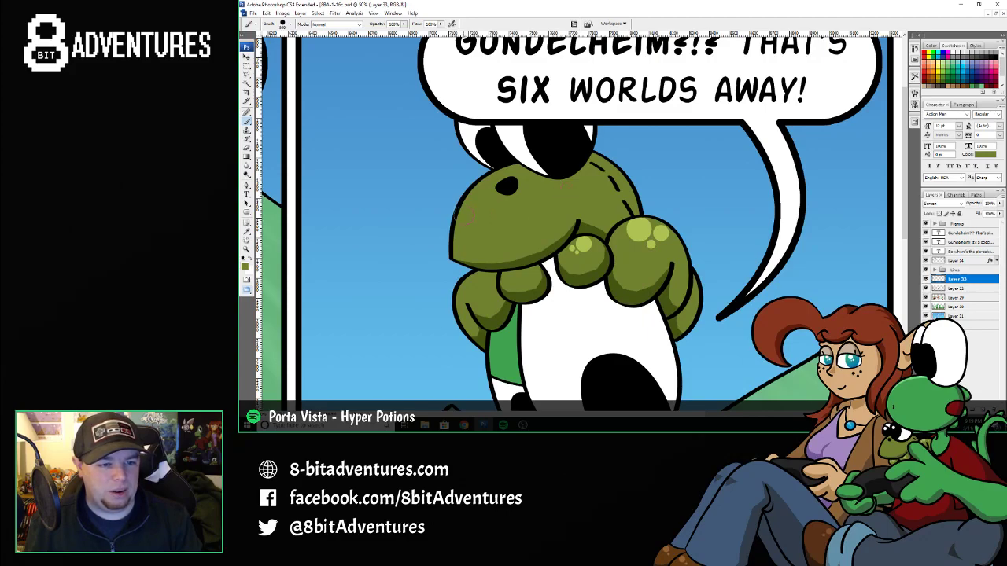
# - Dab highlight spots of varying sizes on the olive creature's snout and on the smaller arm below it
pyautogui.click(479, 194)
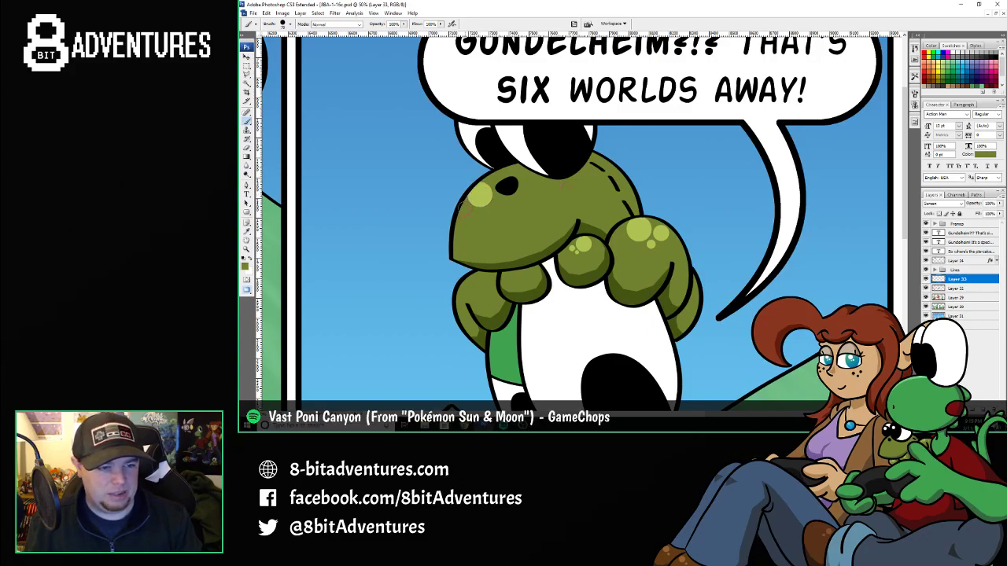
pyautogui.click(464, 207)
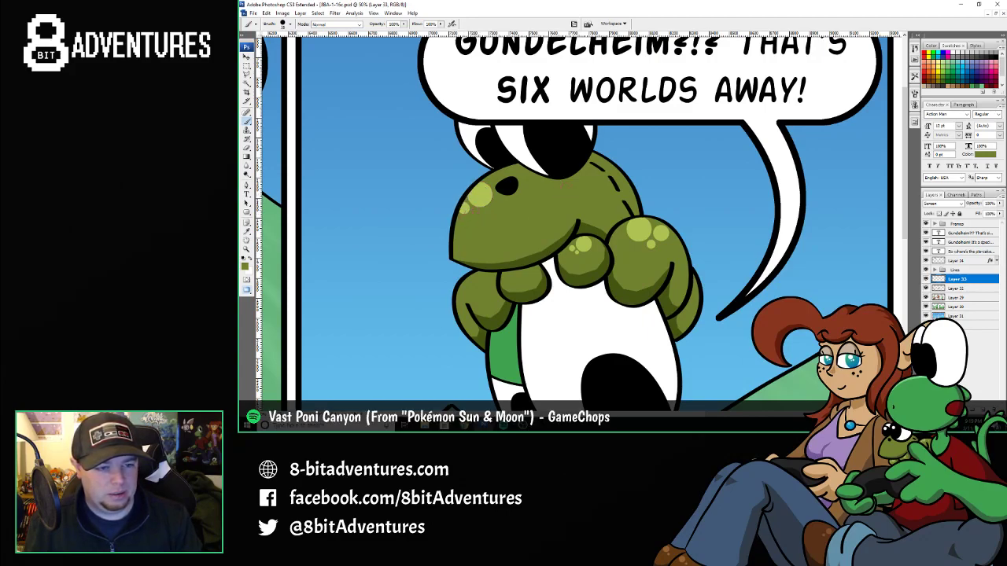
pyautogui.click(476, 210)
pyautogui.click(474, 280)
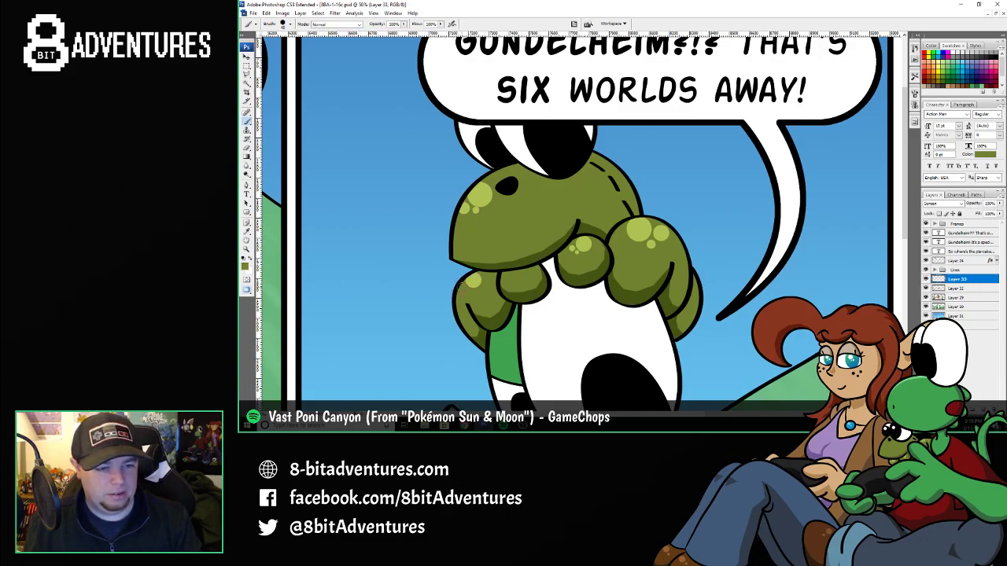
pyautogui.click(463, 287)
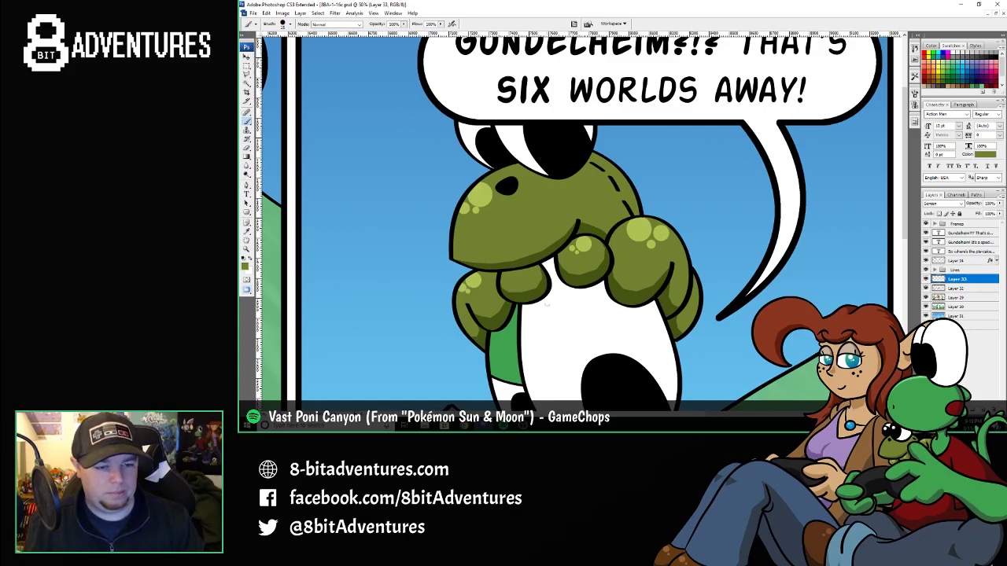
# - Sample the green of the large character's face in the third panel and make Layer 32 active with the lasso ready
pyautogui.press('z')
pyautogui.keyDown('alt'); pyautogui.click(536, 328); pyautogui.keyUp('alt')
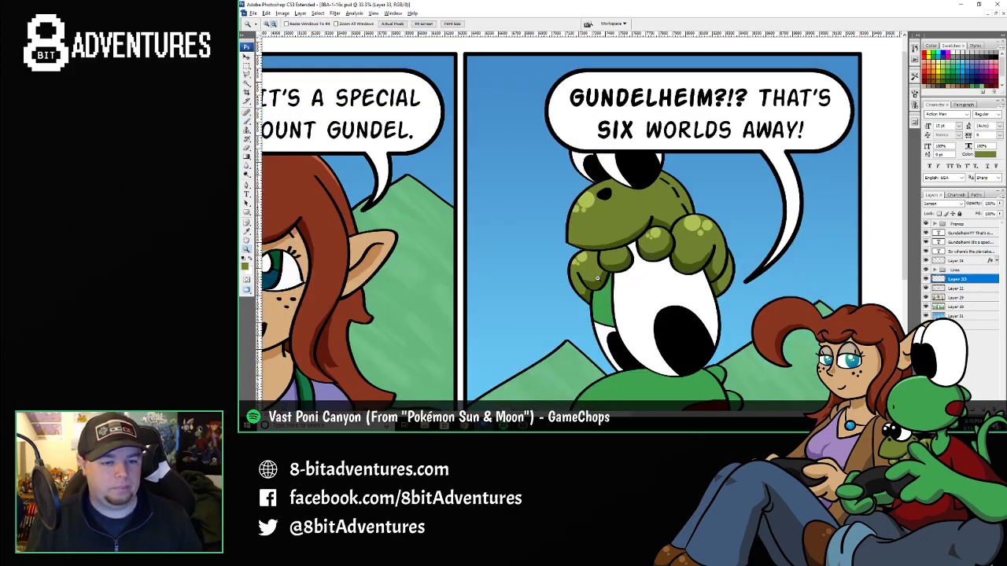
pyautogui.click(681, 354)
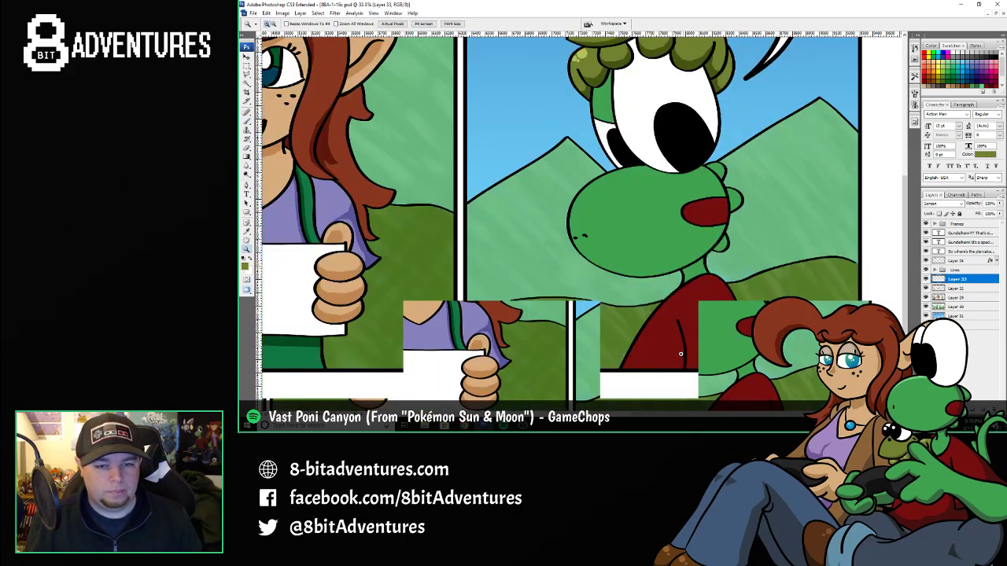
pyautogui.click(656, 219)
pyautogui.press('i')
pyautogui.click(569, 246)
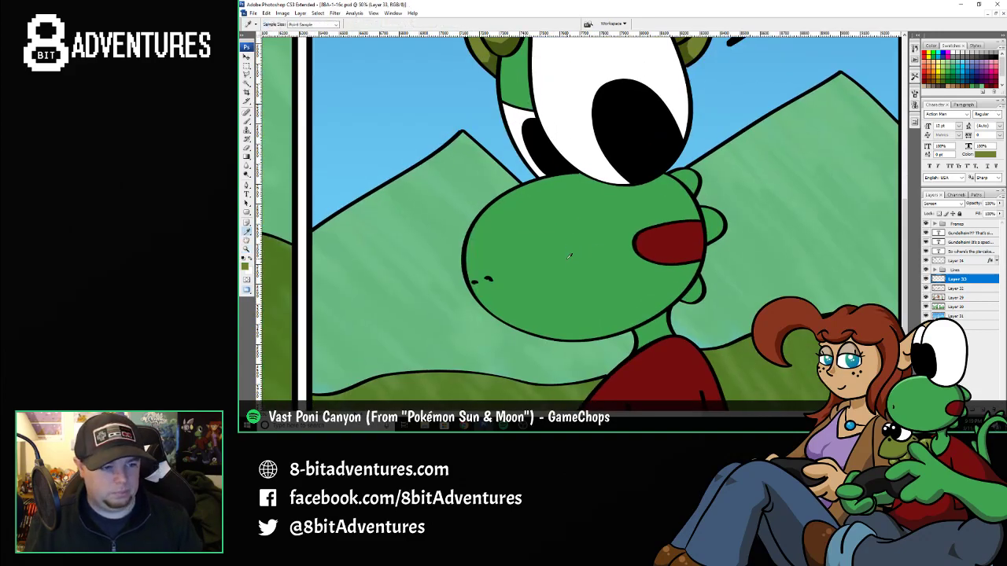
pyautogui.click(966, 289)
pyautogui.press('l')
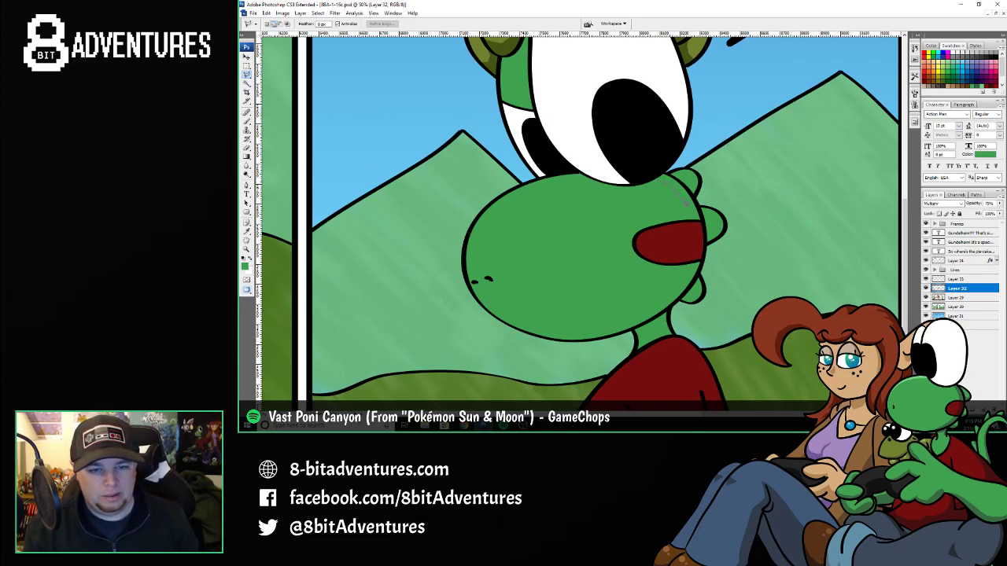
pyautogui.moveTo(689, 218); pyautogui.dragTo(688, 268)
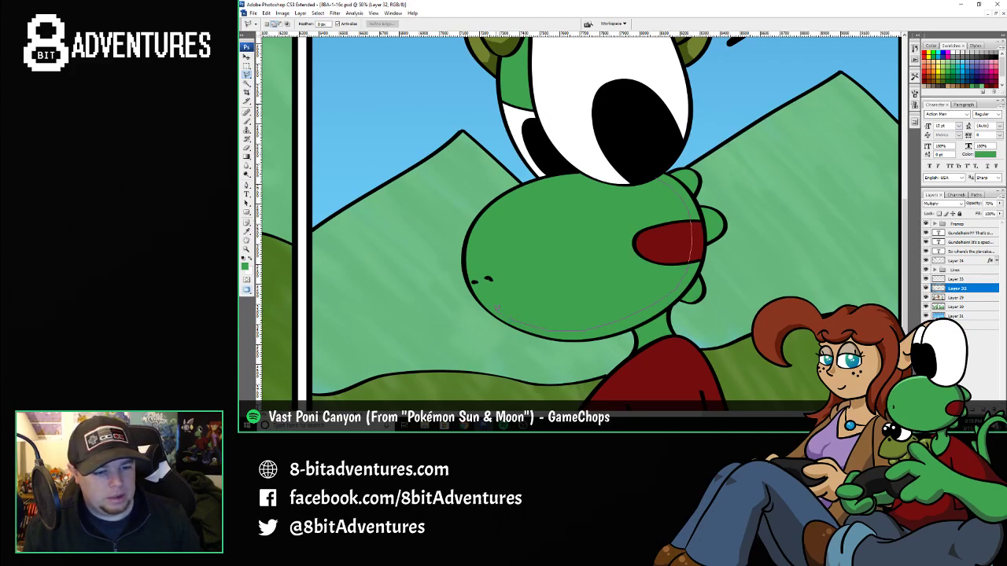
pyautogui.moveTo(476, 295)
pyautogui.mouseDown()
pyautogui.moveTo(573, 339)
pyautogui.moveTo(626, 318)
pyautogui.moveTo(671, 286)
pyautogui.moveTo(679, 263)
pyautogui.mouseUp()
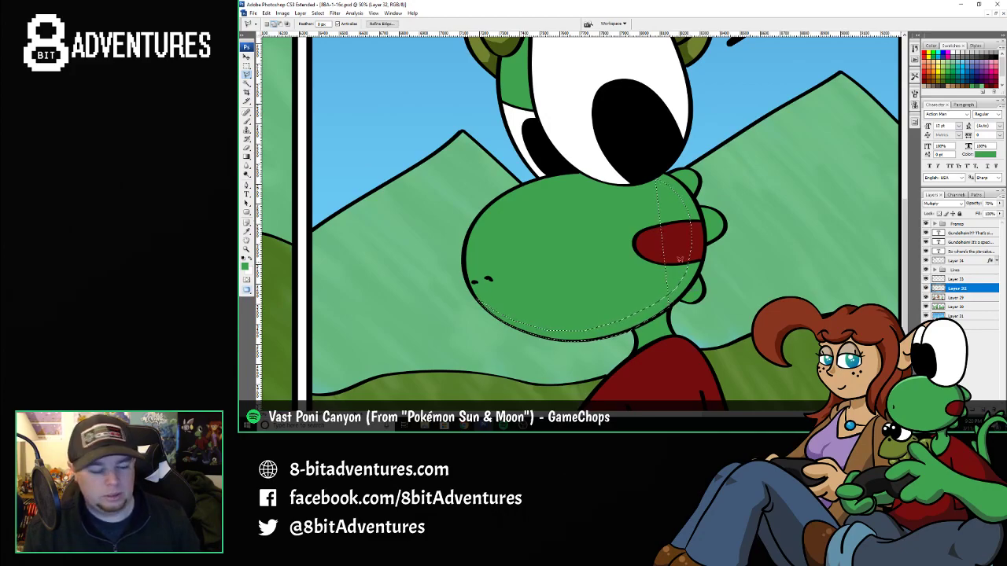
pyautogui.hotkey('ctrl', 'd')
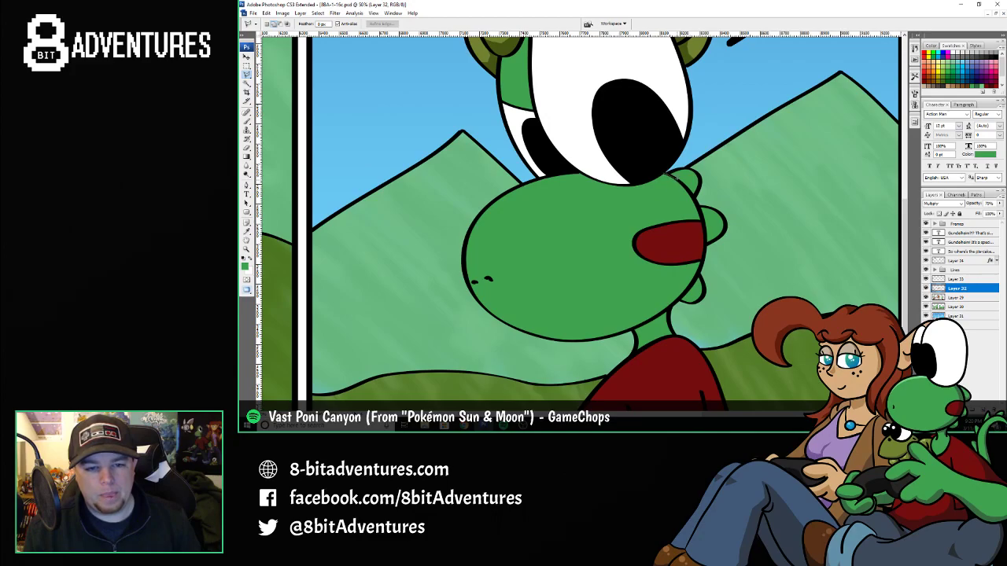
# - Lasso a crescent along the back and underside of the large green head, reshaping its inner edge into a smooth curve
pyautogui.moveTo(684, 183)
pyautogui.mouseDown()
pyautogui.moveTo(705, 249)
pyautogui.moveTo(696, 288)
pyautogui.moveTo(665, 308)
pyautogui.moveTo(665, 176)
pyautogui.mouseUp()
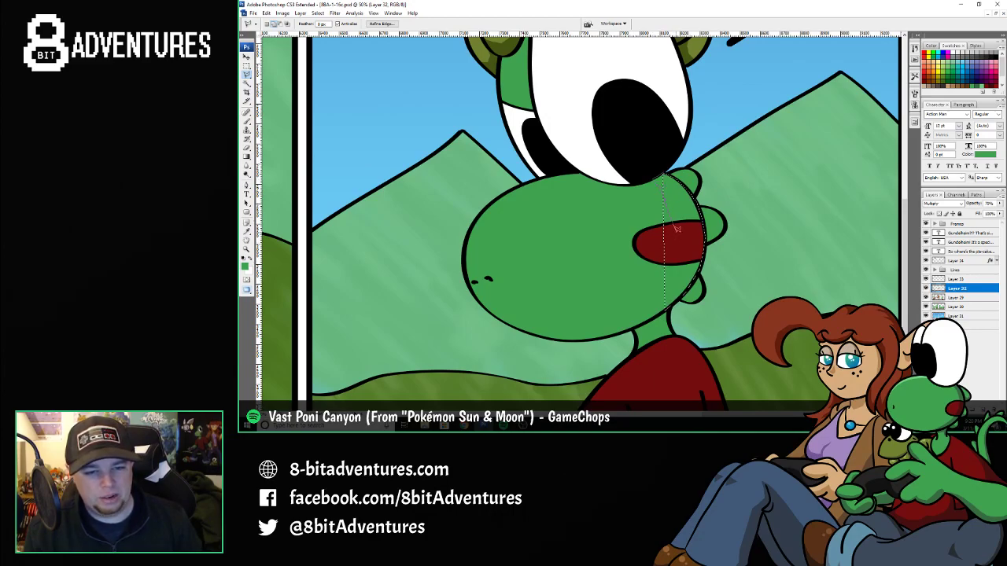
pyautogui.moveTo(679, 228); pyautogui.dragTo(682, 264)
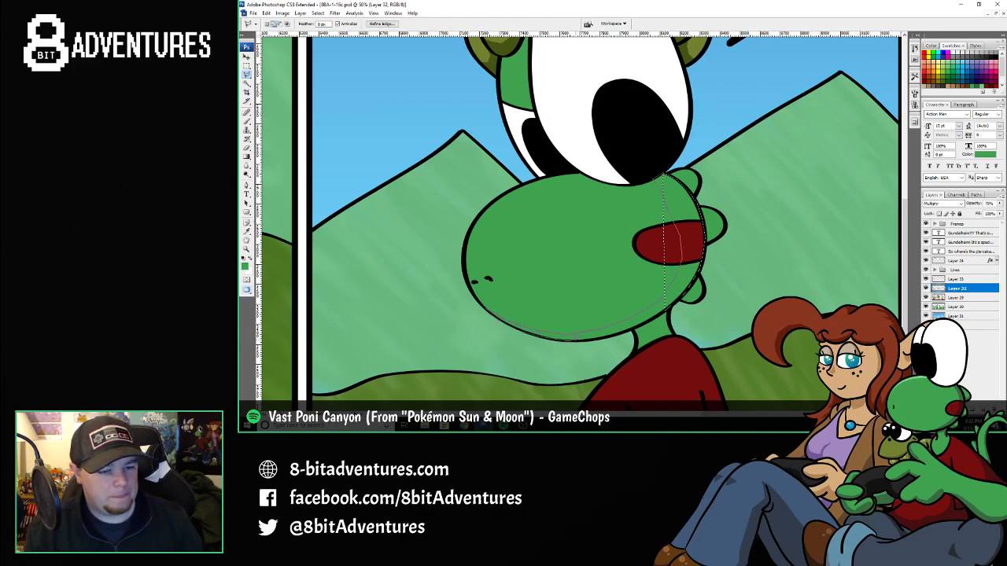
pyautogui.click(584, 339)
pyautogui.click(617, 333)
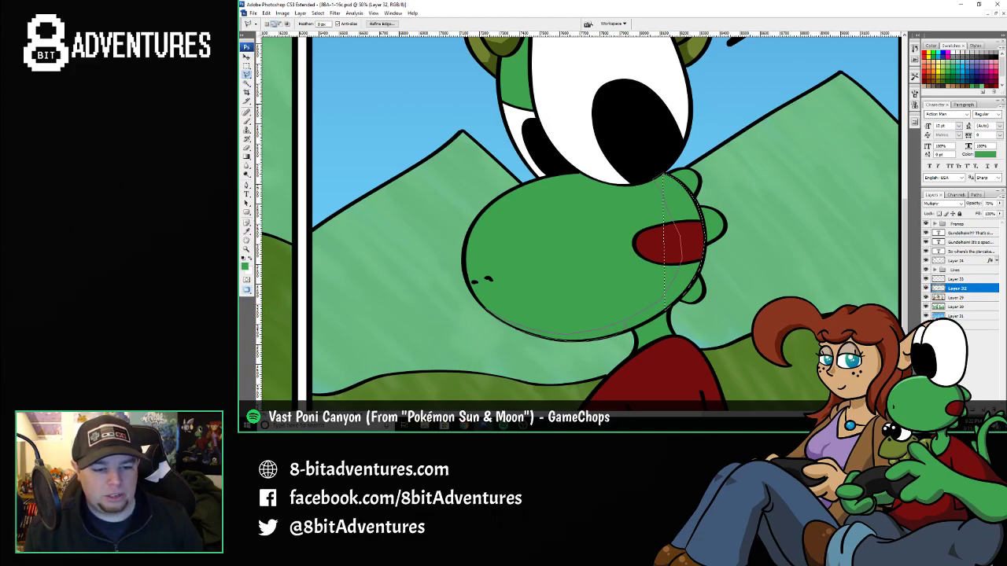
pyautogui.click(663, 310)
pyautogui.click(680, 282)
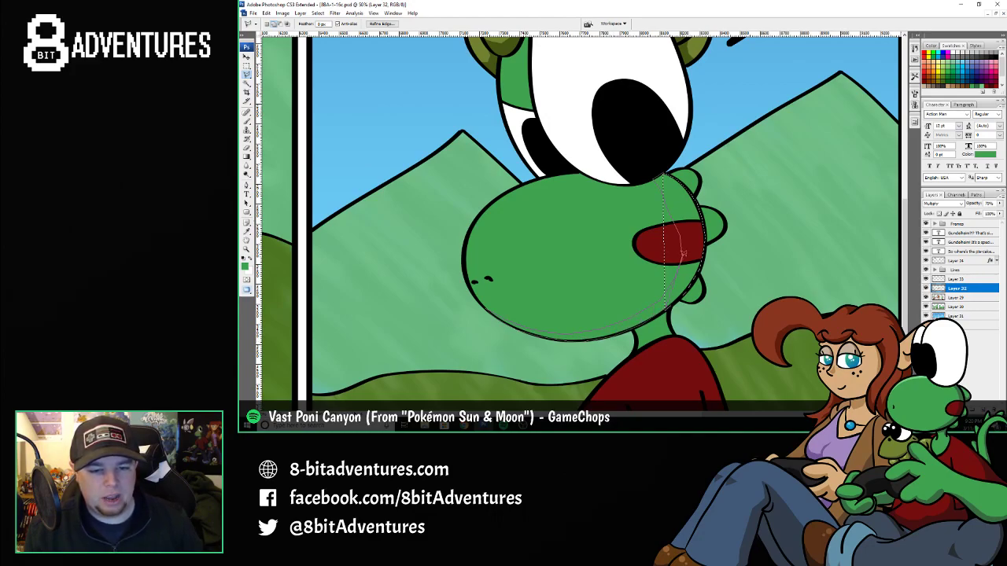
pyautogui.click(692, 251)
pyautogui.click(686, 222)
pyautogui.click(664, 173)
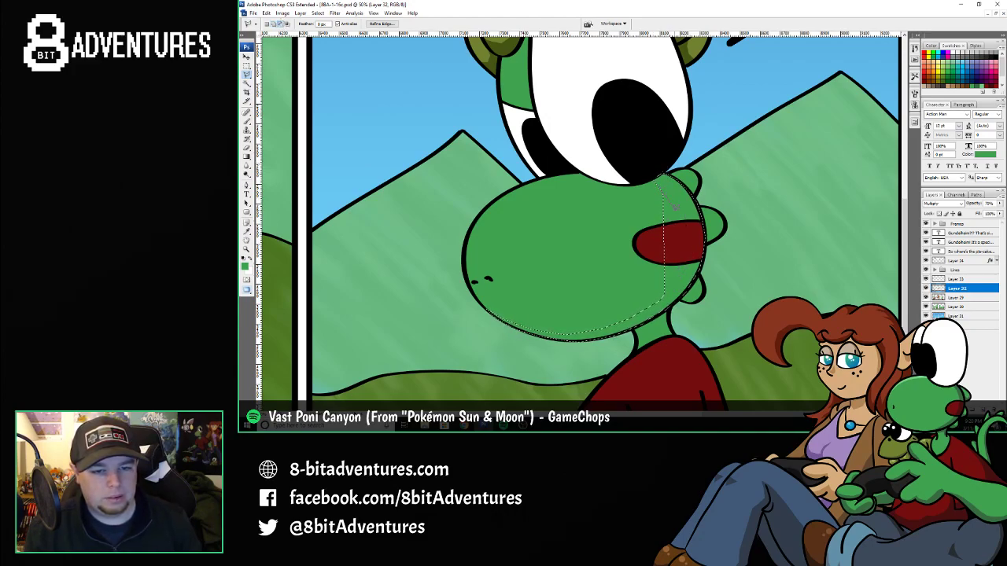
pyautogui.click(680, 221)
pyautogui.click(684, 240)
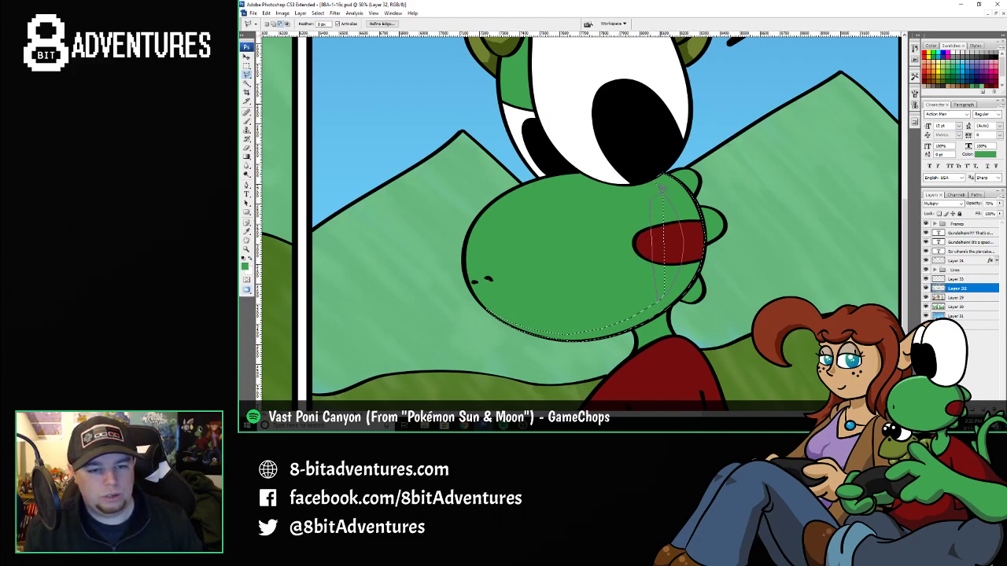
pyautogui.click(662, 189)
# - Add the head spikes and the neck area under the jaw to the selection and paint the green shadow inside it
pyautogui.press('b')
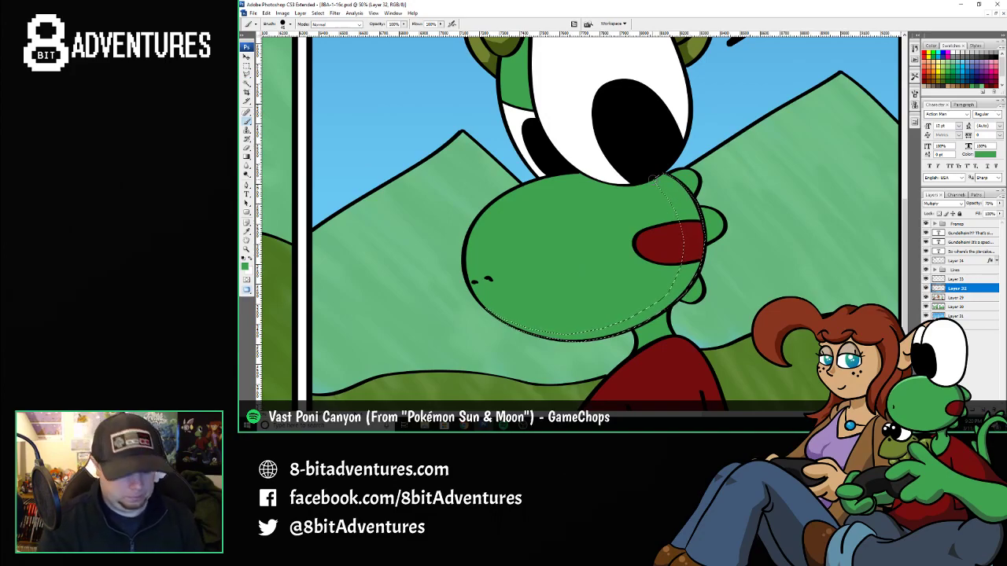
pyautogui.press('l')
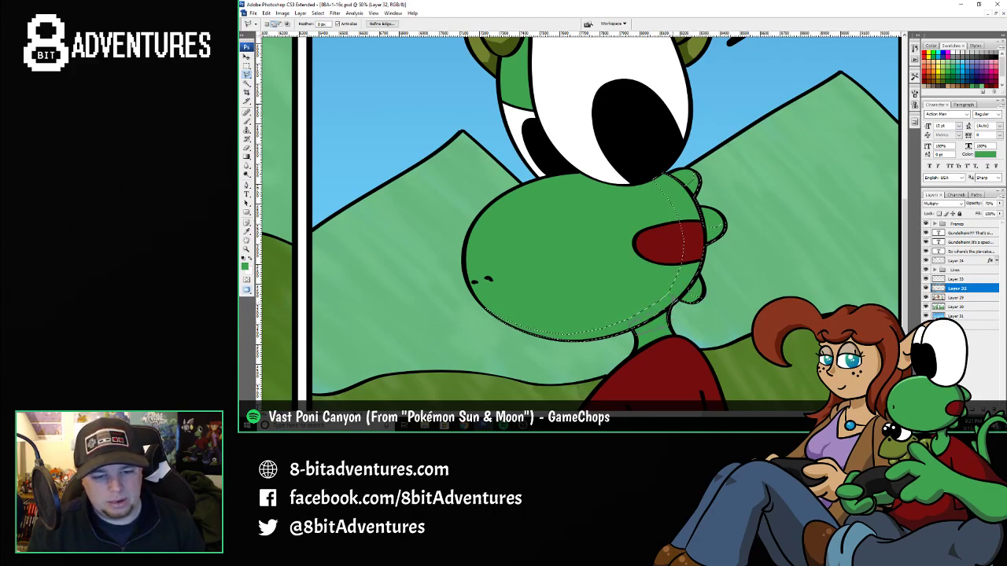
pyautogui.press('b')
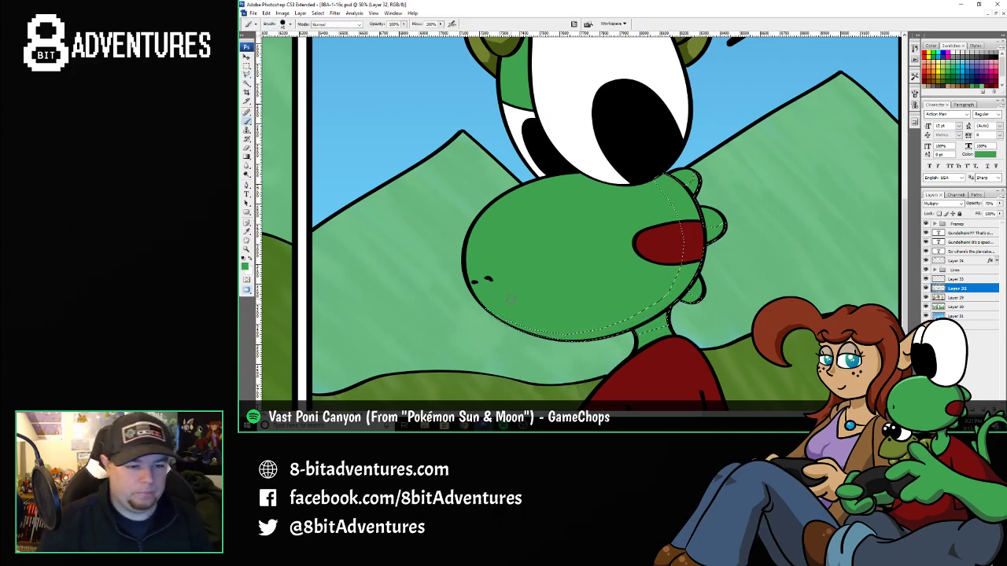
pyautogui.moveTo(496, 319); pyautogui.dragTo(554, 337)
pyautogui.moveTo(596, 331)
pyautogui.mouseDown()
pyautogui.moveTo(659, 324)
pyautogui.moveTo(661, 303)
pyautogui.moveTo(691, 297)
pyautogui.moveTo(686, 267)
pyautogui.mouseUp()
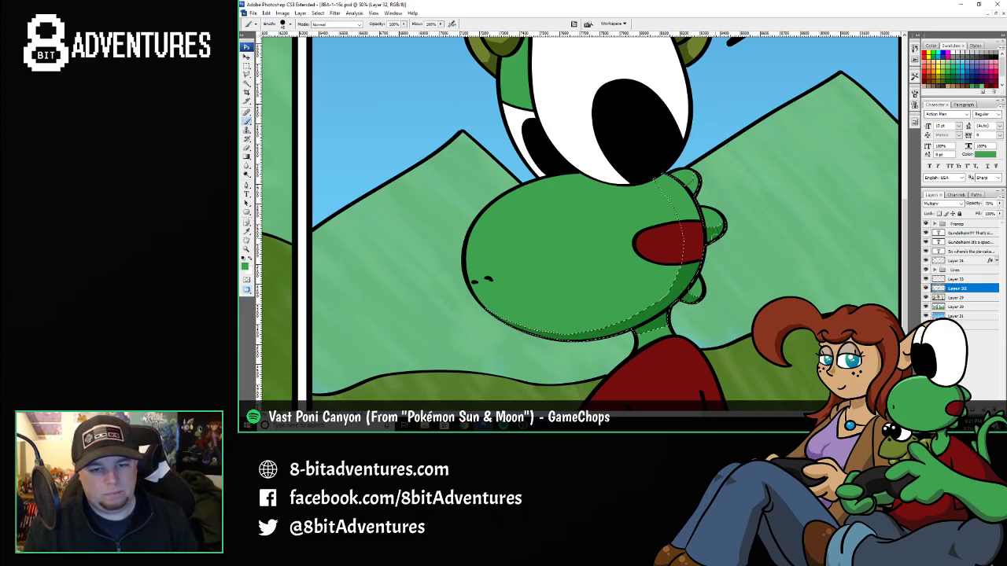
pyautogui.moveTo(675, 182); pyautogui.dragTo(678, 211)
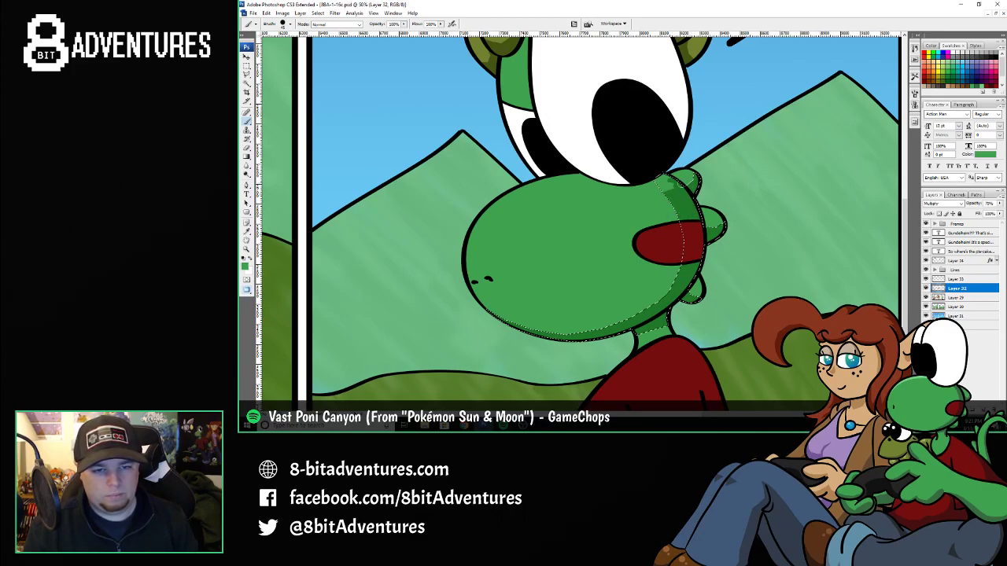
pyautogui.moveTo(675, 185); pyautogui.dragTo(664, 181)
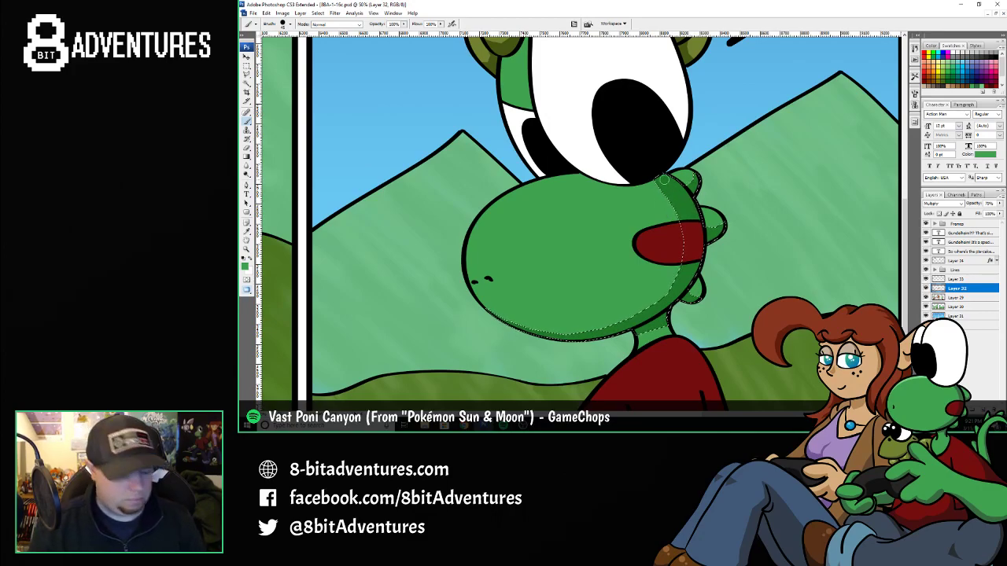
# - Sample the dark red of the cheek patch, paint its shadow within the selected crescent and deselect
pyautogui.keyDown('alt'); pyautogui.click(696, 228); pyautogui.keyUp('alt')
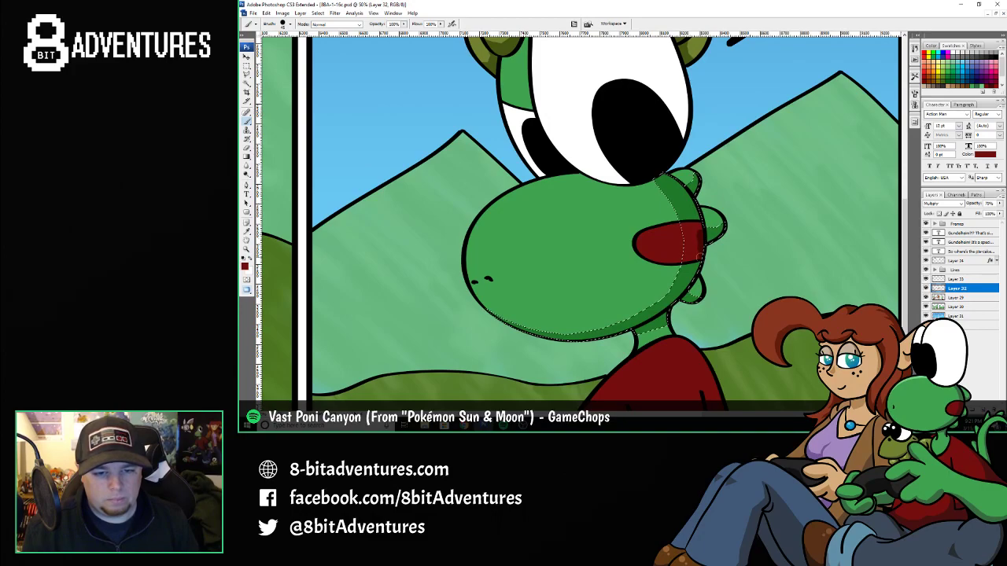
pyautogui.moveTo(684, 259)
pyautogui.mouseDown()
pyautogui.moveTo(690, 239)
pyautogui.moveTo(680, 236)
pyautogui.moveTo(699, 228)
pyautogui.moveTo(681, 229)
pyautogui.mouseUp()
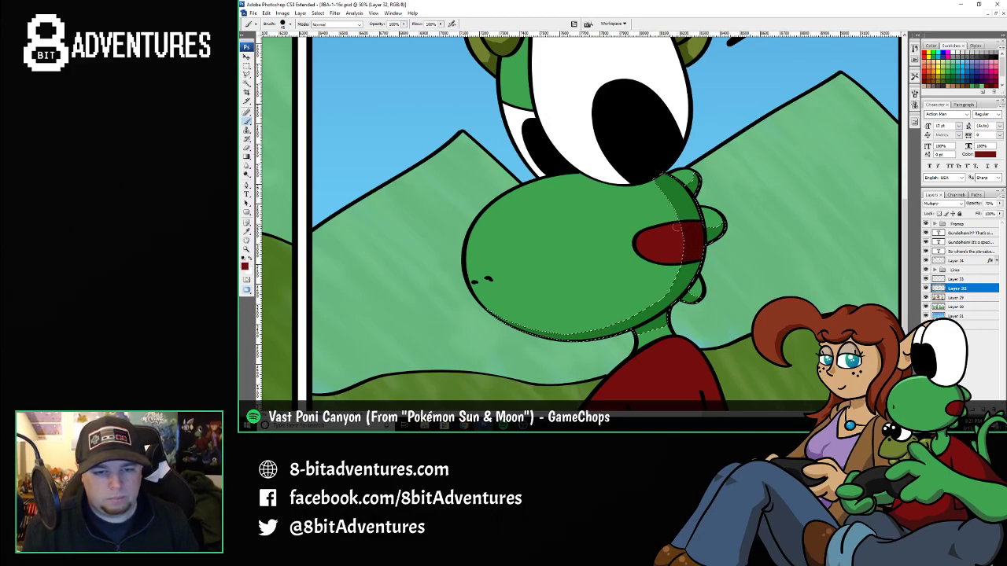
pyautogui.hotkey('ctrl', 'd')
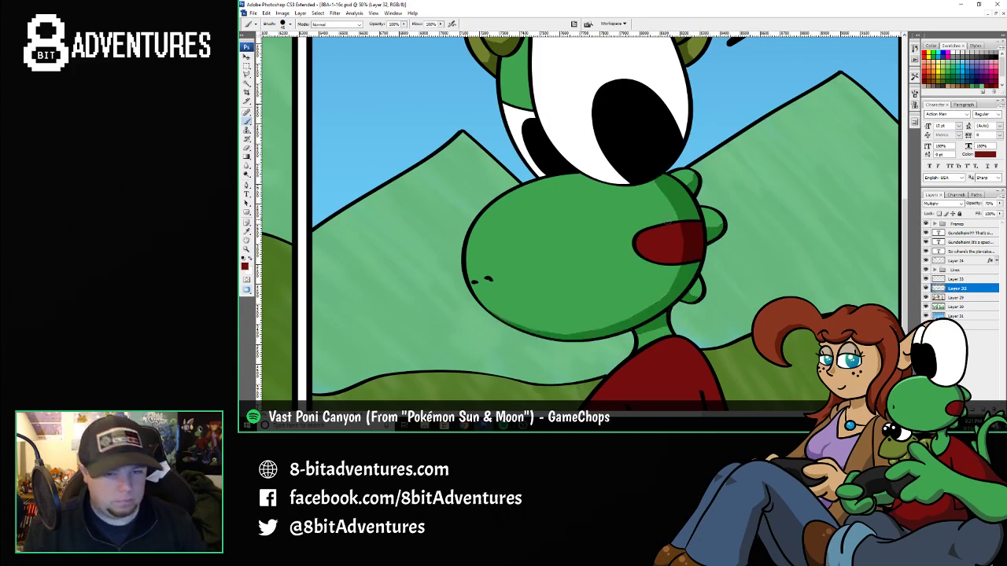
# - Lasso a strip of the green forehead beneath the olive creature's paw, sample the green, paint the shadow and deselect
pyautogui.scroll(5, 668, 220)
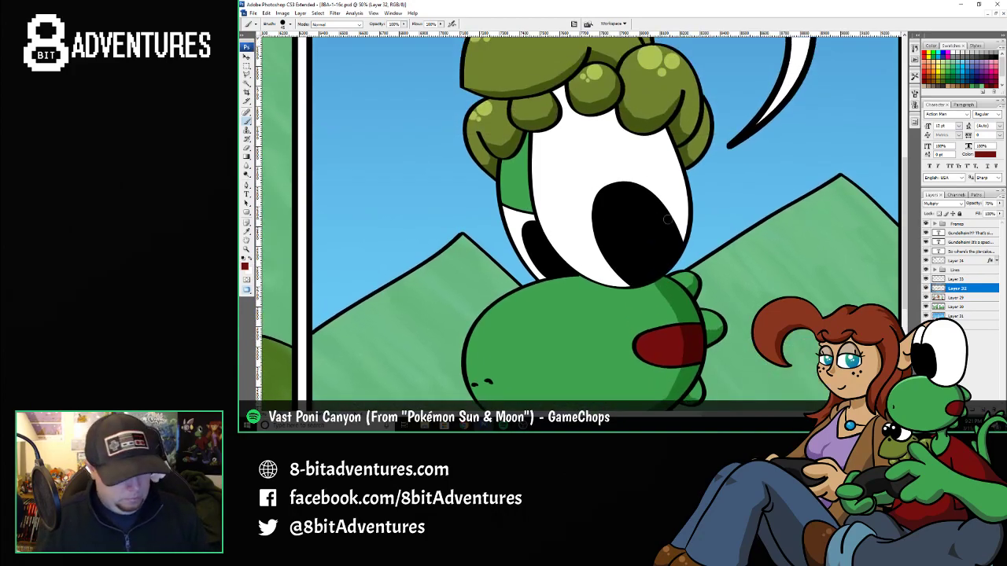
pyautogui.scroll(1, 567, 167)
pyautogui.press('l')
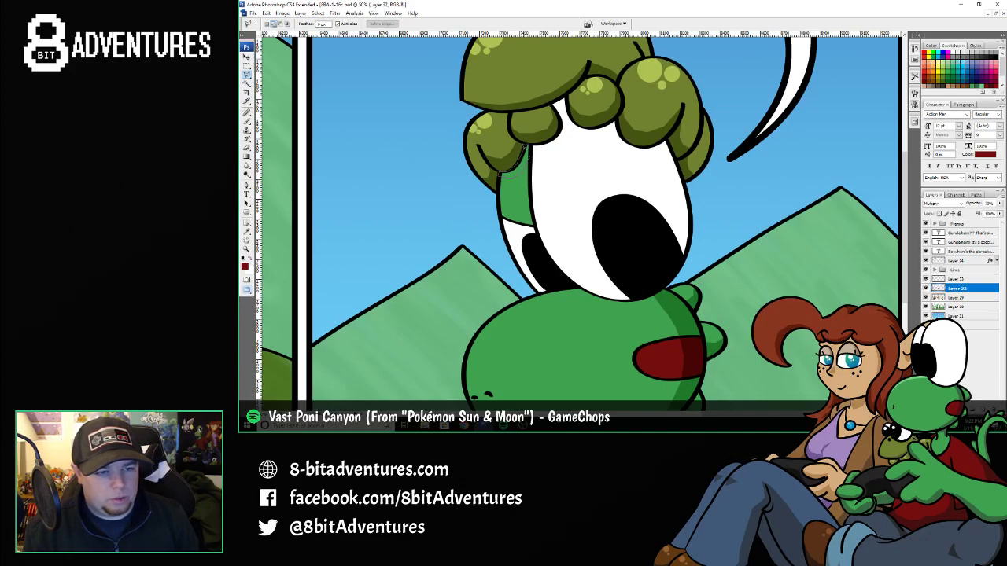
pyautogui.moveTo(531, 142)
pyautogui.mouseDown()
pyautogui.moveTo(533, 154)
pyautogui.moveTo(501, 177)
pyautogui.mouseUp()
pyautogui.press('i')
pyautogui.click(511, 198)
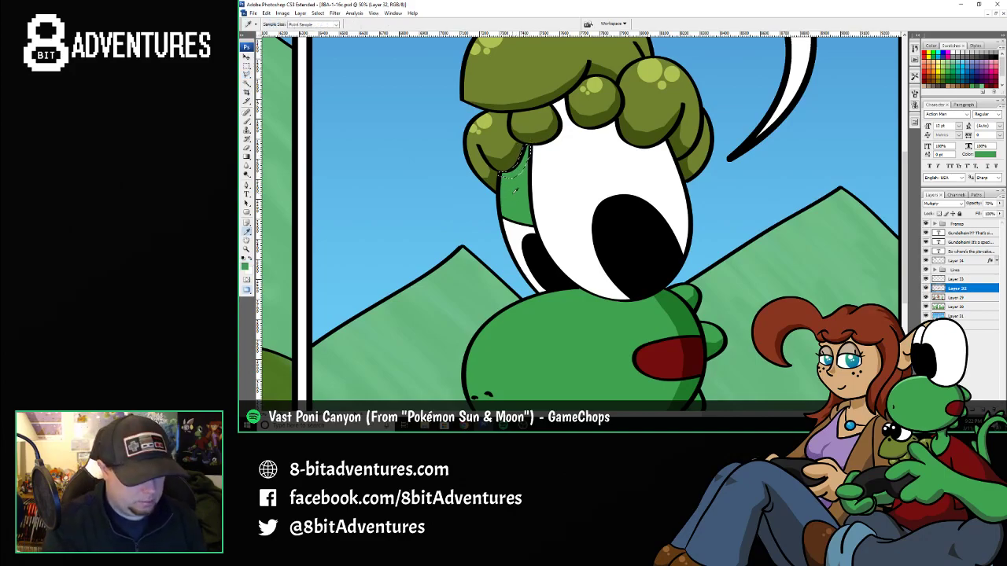
pyautogui.press('b')
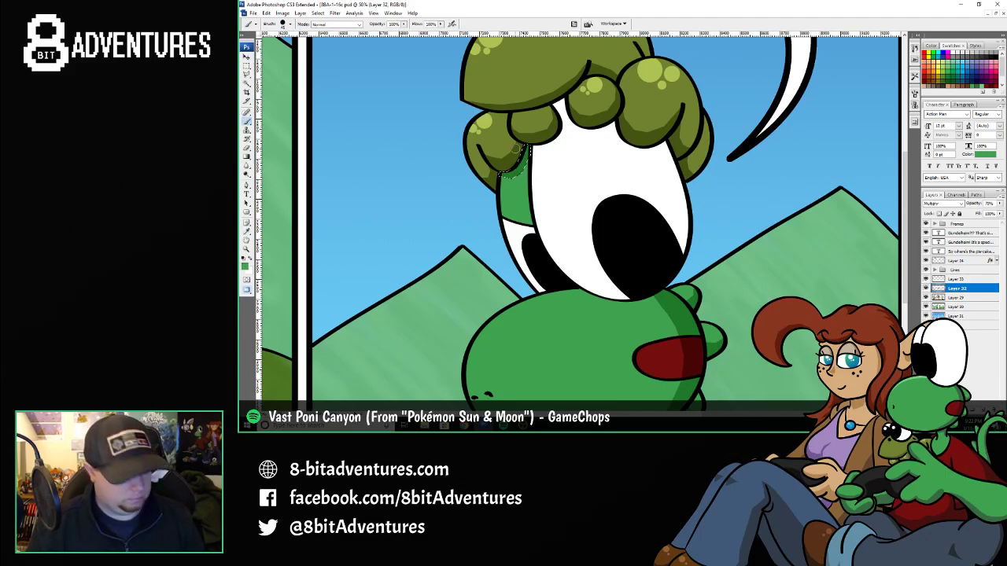
# - Sample the shirt's dark red, lasso a sliver beside the fold line nearest the back, paint its shadow and deselect
pyautogui.scroll(-3, 605, 223)
pyautogui.scroll(-4, 543, 225)
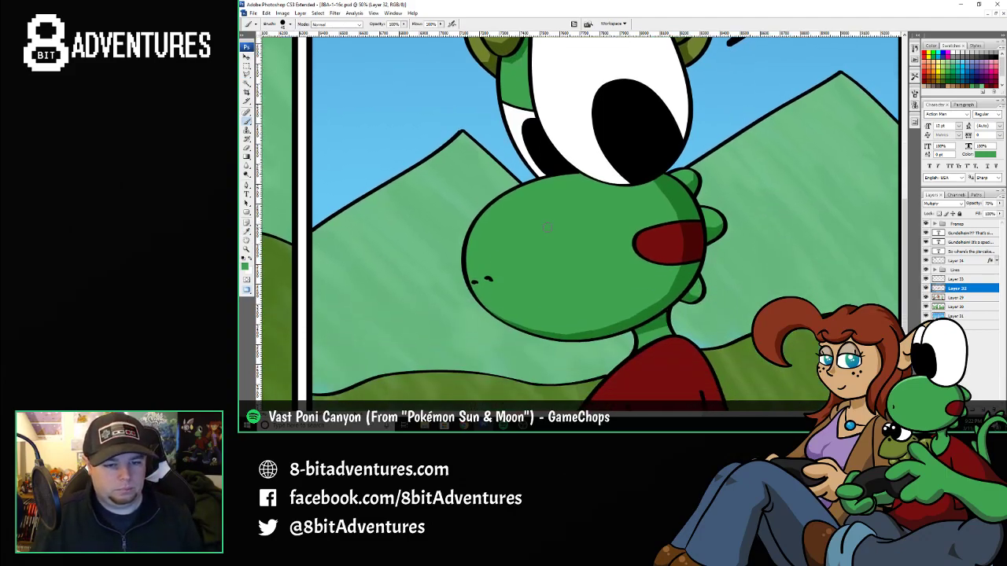
pyautogui.scroll(-2, 540, 228)
pyautogui.scroll(1, 541, 225)
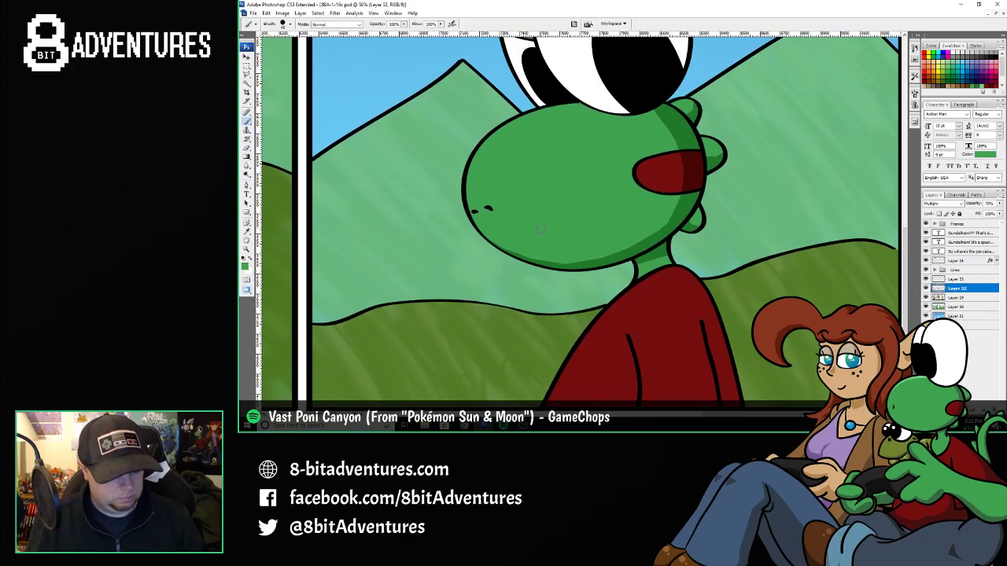
pyautogui.press('i')
pyautogui.click(670, 332)
pyautogui.press('l')
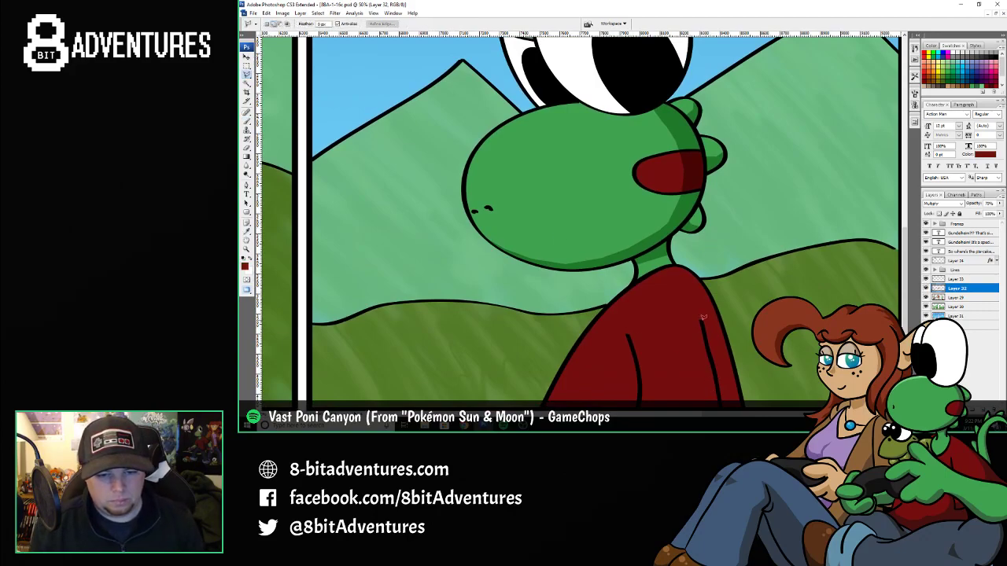
pyautogui.moveTo(704, 326)
pyautogui.mouseDown()
pyautogui.moveTo(704, 398)
pyautogui.moveTo(703, 374)
pyautogui.moveTo(721, 373)
pyautogui.moveTo(721, 363)
pyautogui.moveTo(704, 287)
pyautogui.moveTo(711, 375)
pyautogui.mouseUp()
pyautogui.press('b')
pyautogui.hotkey('ctrl', 'd')
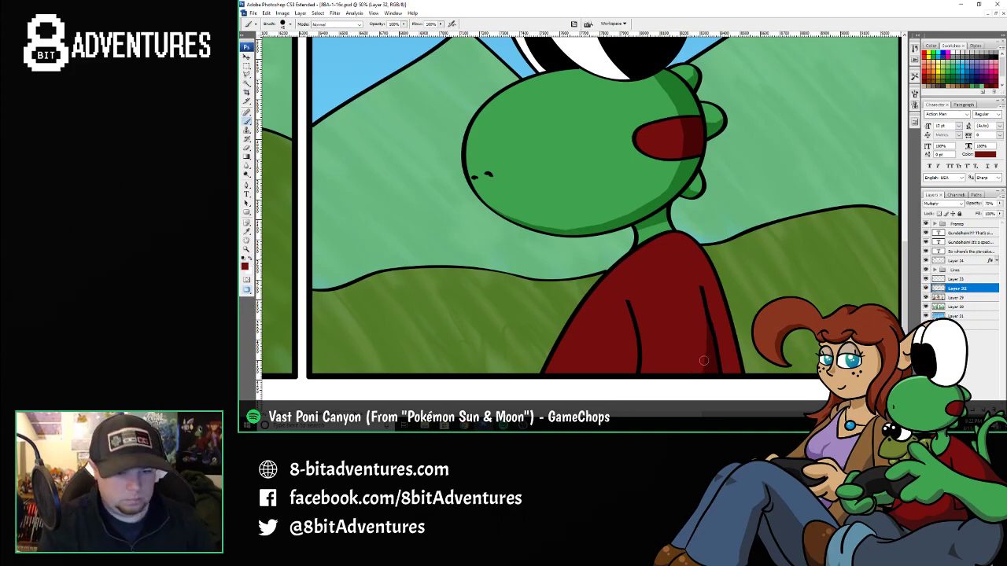
# - Lasso a triangular area inside the shirt's front fold line, paint the dark red shadow and deselect
pyautogui.press('l')
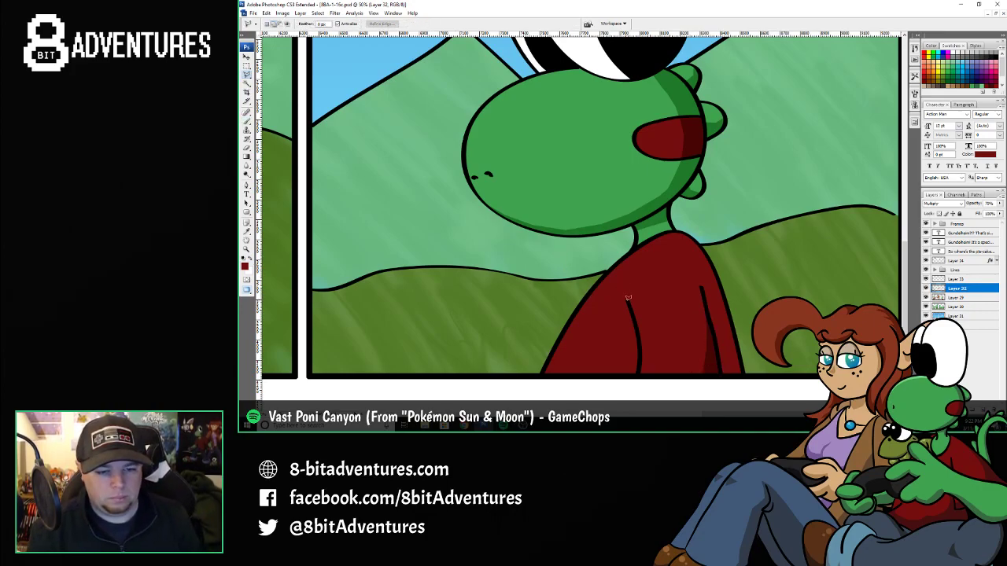
pyautogui.moveTo(628, 300)
pyautogui.mouseDown()
pyautogui.moveTo(597, 374)
pyautogui.moveTo(638, 373)
pyautogui.moveTo(627, 300)
pyautogui.mouseUp()
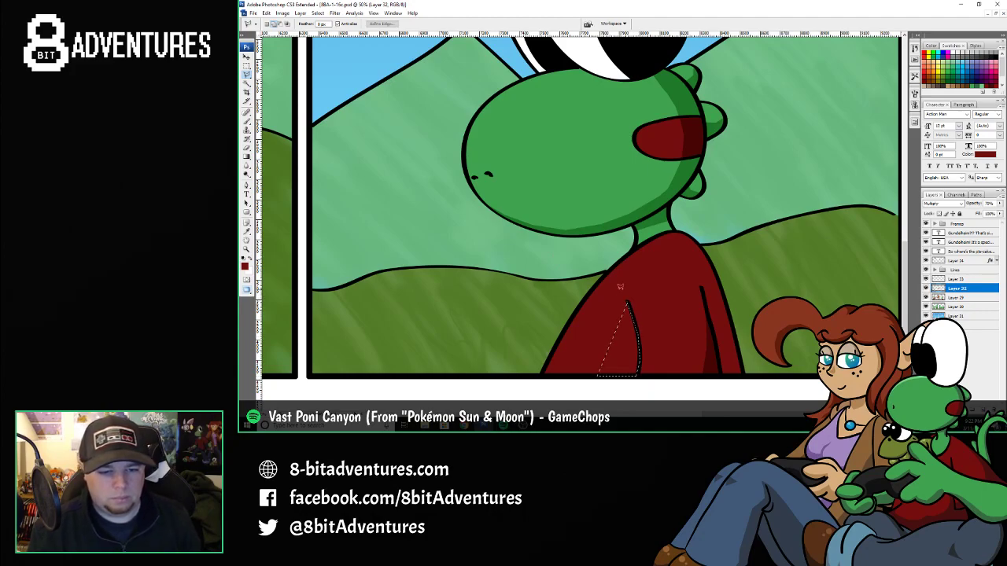
pyautogui.press('b')
pyautogui.moveTo(643, 337)
pyautogui.mouseDown()
pyautogui.moveTo(623, 338)
pyautogui.moveTo(618, 365)
pyautogui.moveTo(605, 369)
pyautogui.moveTo(632, 350)
pyautogui.mouseUp()
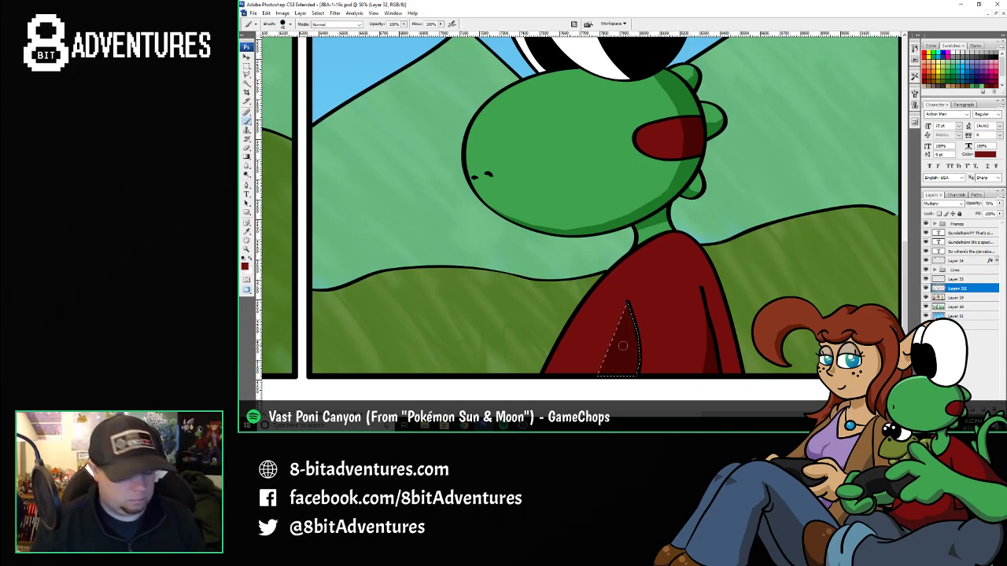
pyautogui.hotkey('ctrl', 'd')
# - Lasso a thin strip along the shirt's shoulder, make Layer 33 active, paint the red highlight and deselect
pyautogui.press('l')
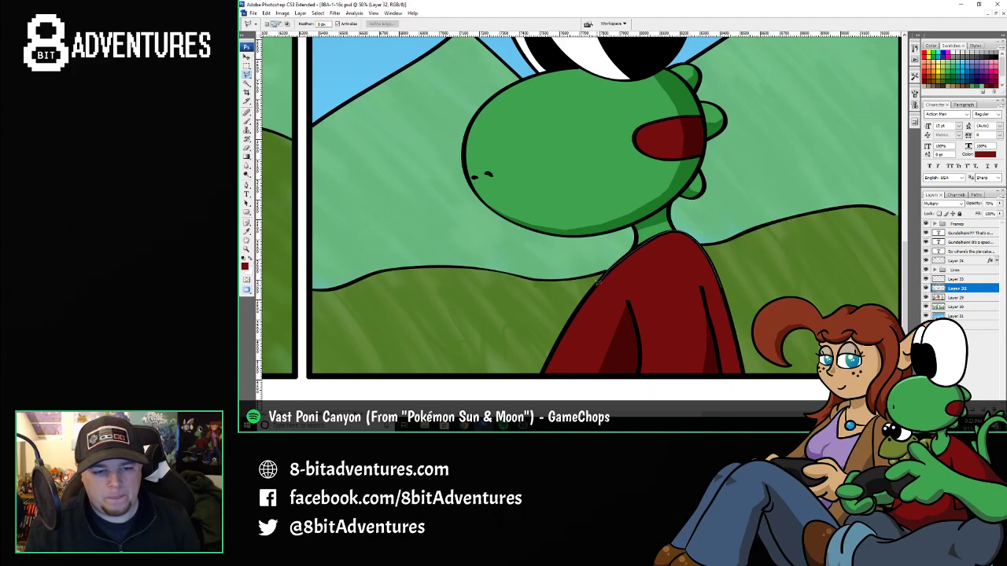
pyautogui.moveTo(618, 266)
pyautogui.mouseDown()
pyautogui.moveTo(678, 238)
pyautogui.moveTo(697, 246)
pyautogui.moveTo(722, 286)
pyautogui.mouseUp()
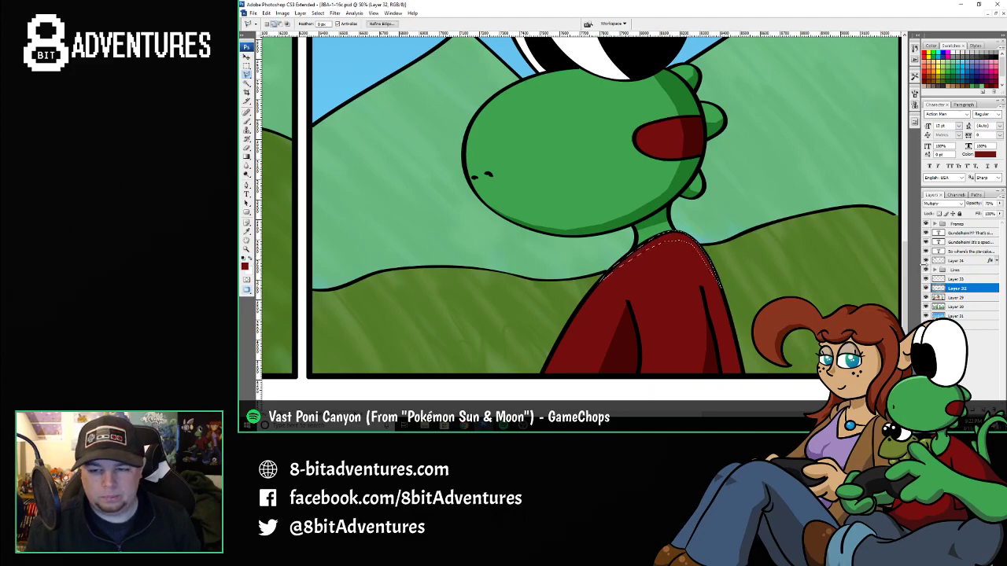
pyautogui.click(955, 279)
pyautogui.press('b')
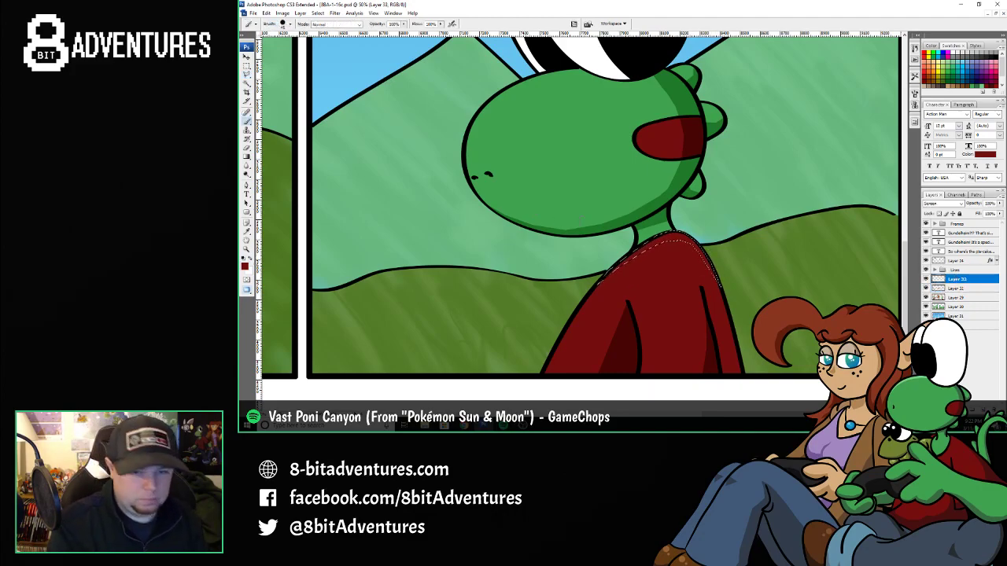
pyautogui.moveTo(685, 236)
pyautogui.mouseDown()
pyautogui.moveTo(652, 242)
pyautogui.moveTo(604, 280)
pyautogui.mouseUp()
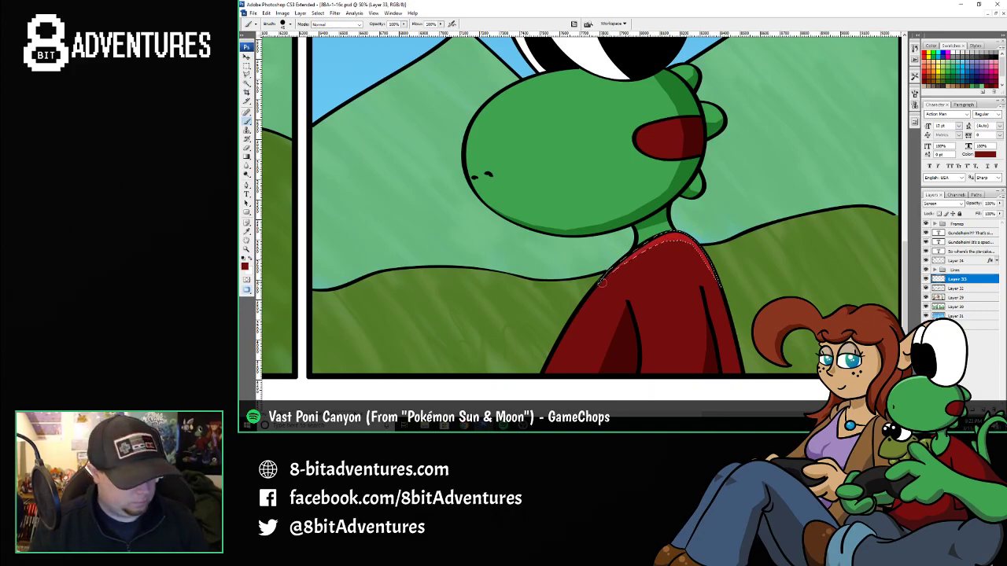
pyautogui.hotkey('ctrl', 'd')
# - Lasso a thin strip along the upper front edge of the green snout, sample the face green and paint the highlight
pyautogui.scroll(2, 602, 282)
pyautogui.scroll(3, 600, 282)
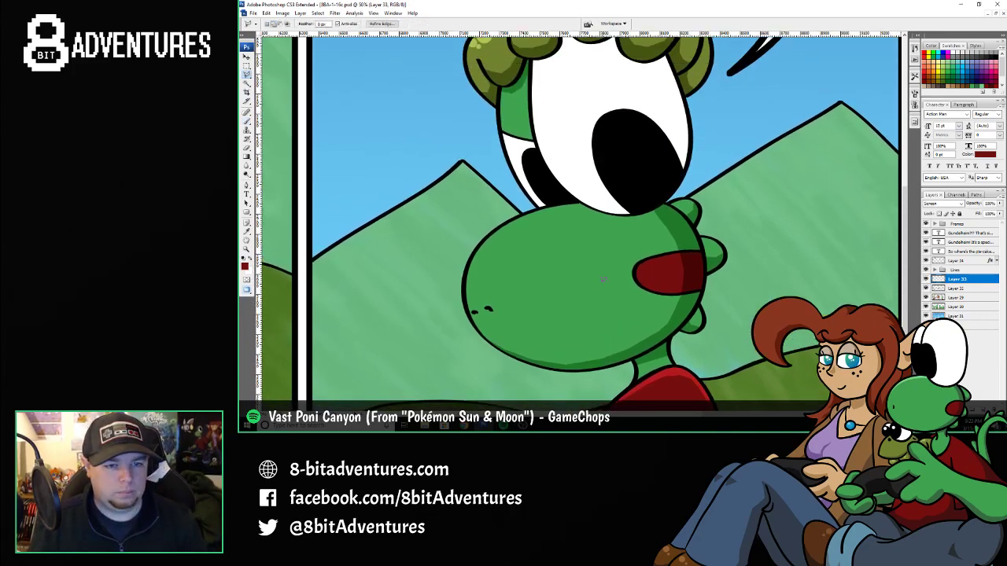
pyautogui.press('l')
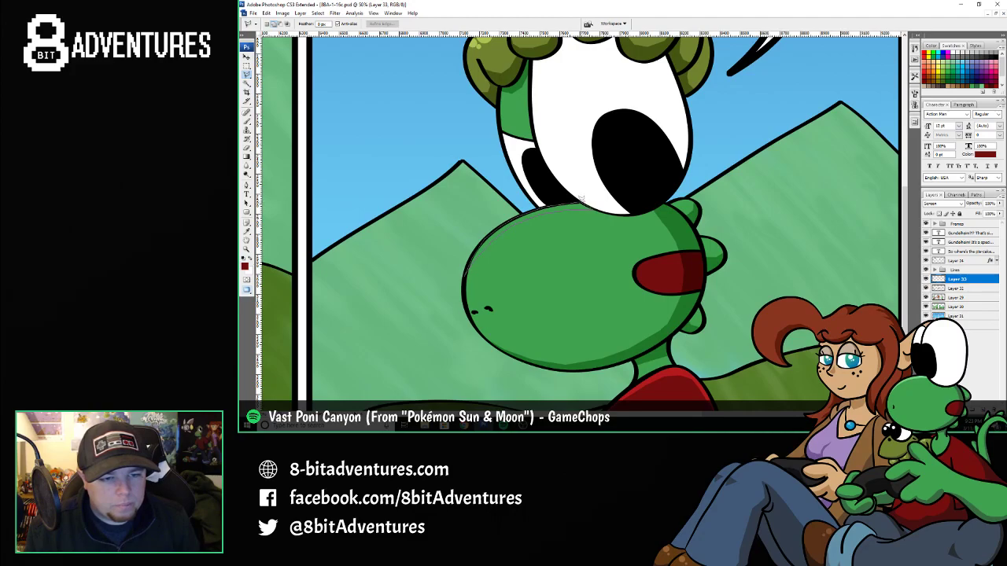
pyautogui.moveTo(580, 200); pyautogui.dragTo(583, 204)
pyautogui.press('i')
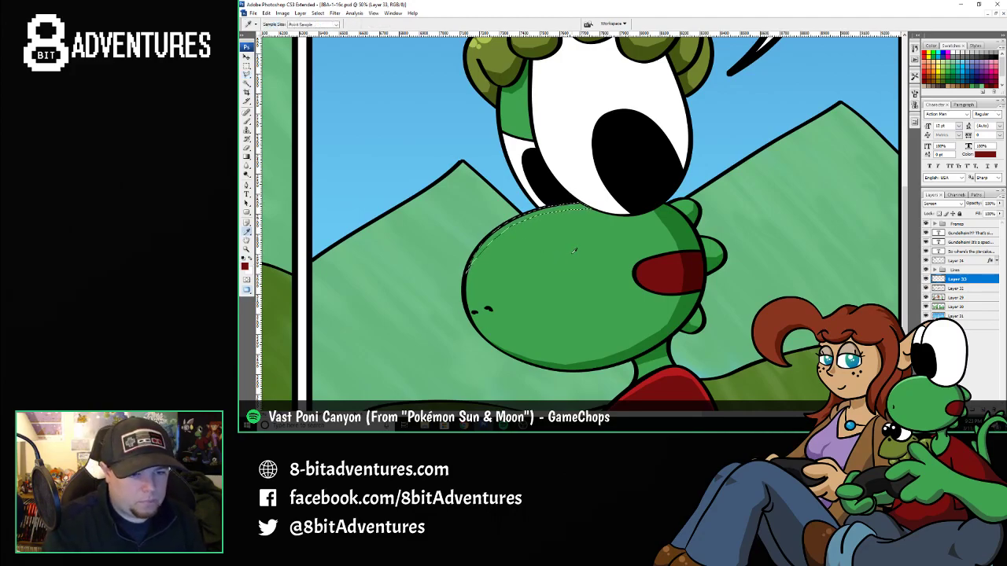
pyautogui.click(574, 250)
pyautogui.press('b')
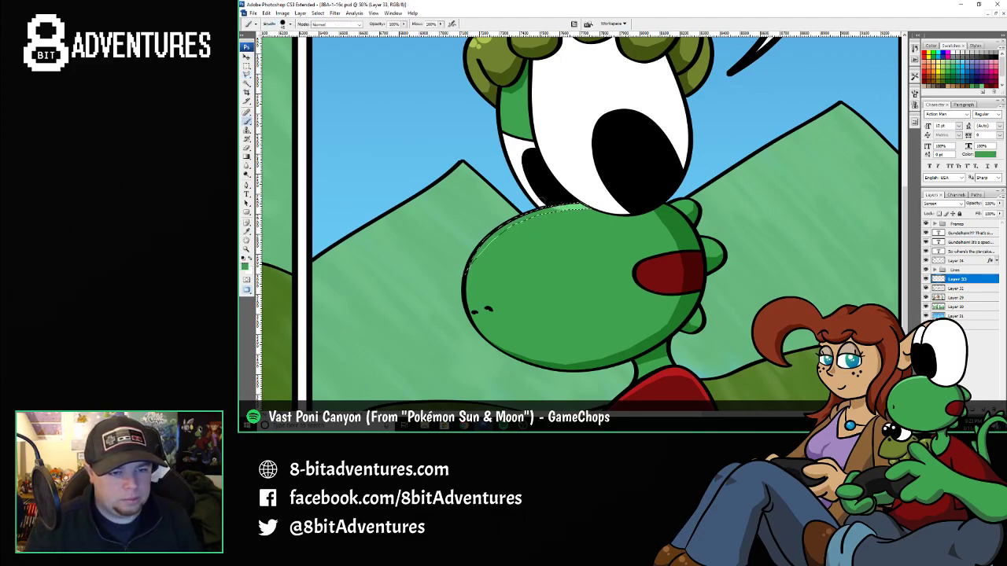
pyautogui.moveTo(555, 203)
pyautogui.mouseDown()
pyautogui.moveTo(510, 225)
pyautogui.moveTo(469, 269)
pyautogui.mouseUp()
# - Bring the whole three-panel strip into view and save the document under its existing file name
pyautogui.press('z')
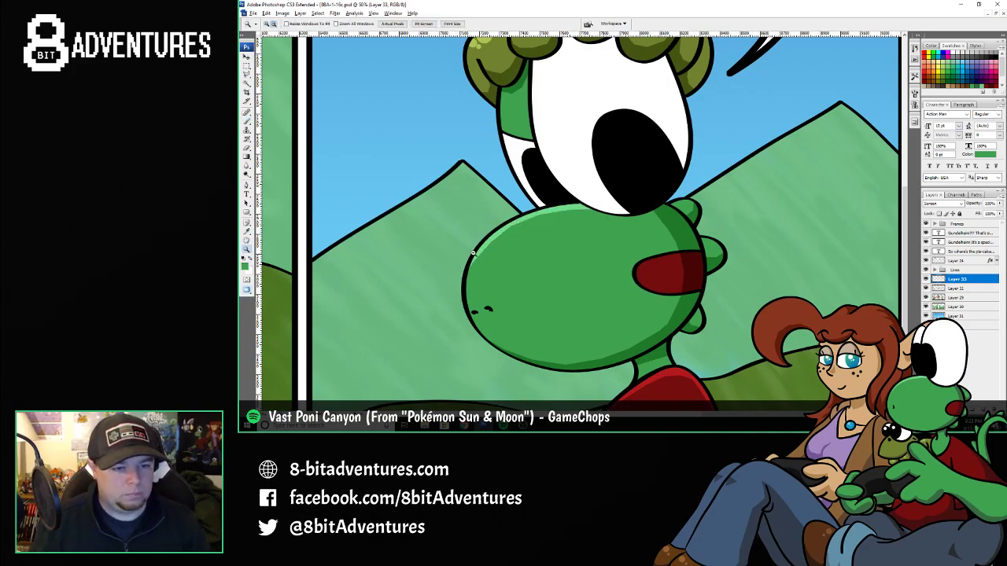
pyautogui.keyDown('alt'); pyautogui.click(618, 234); pyautogui.keyUp('alt')
pyautogui.keyDown('alt'); pyautogui.click(647, 241); pyautogui.keyUp('alt')
pyautogui.keyDown('alt'); pyautogui.click(672, 215); pyautogui.keyUp('alt')
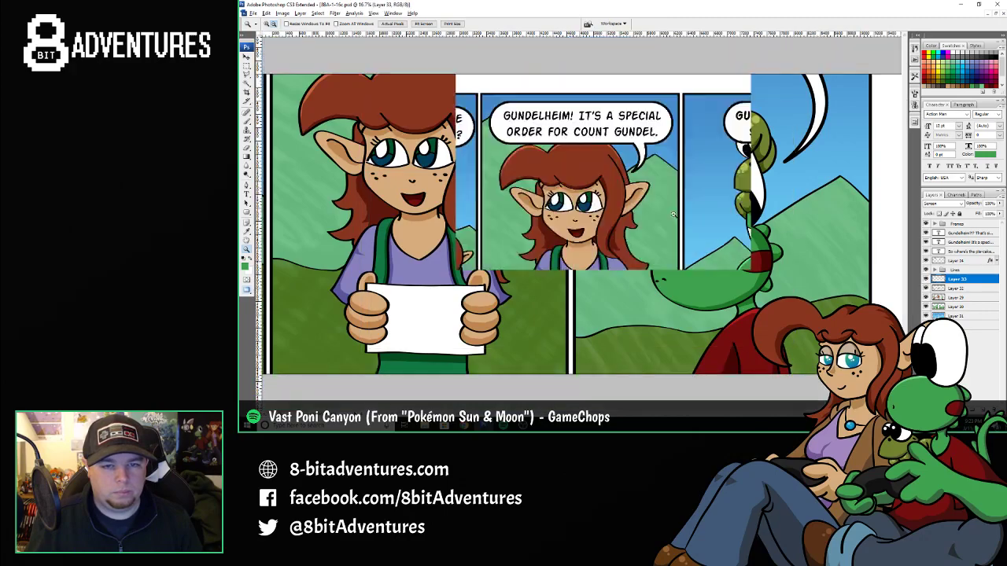
pyautogui.keyDown('alt'); pyautogui.click(673, 213); pyautogui.keyUp('alt')
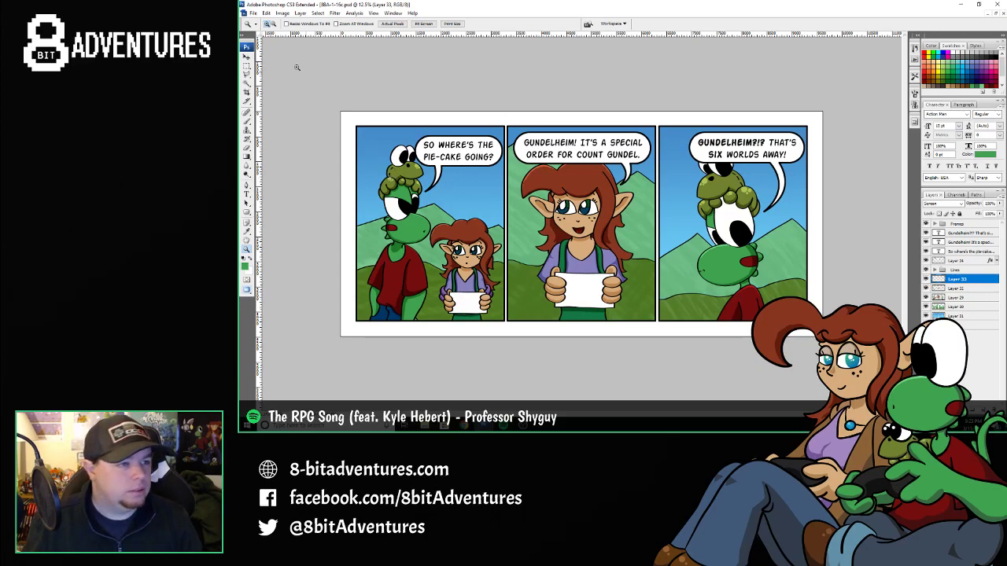
pyautogui.click(254, 13)
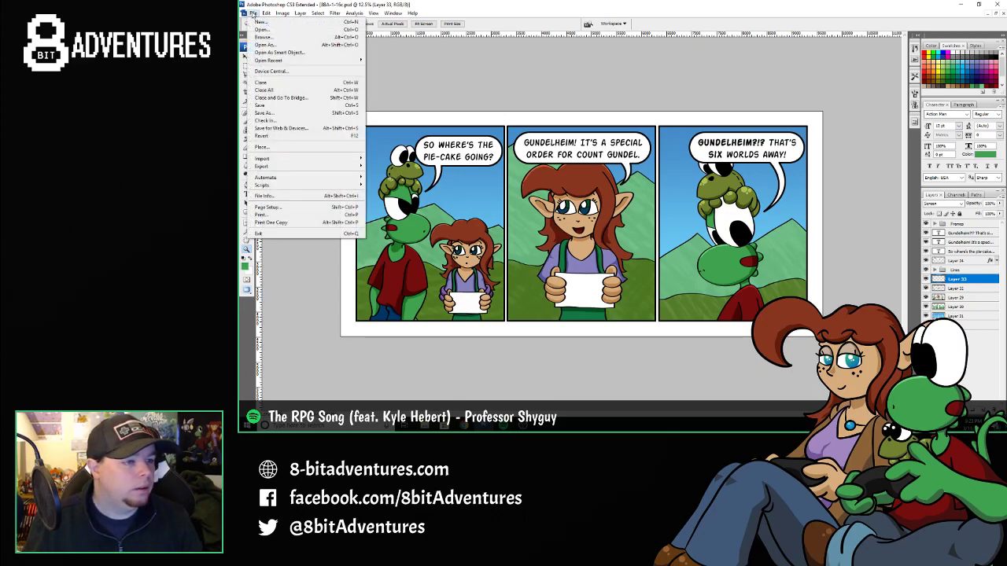
pyautogui.click(268, 106)
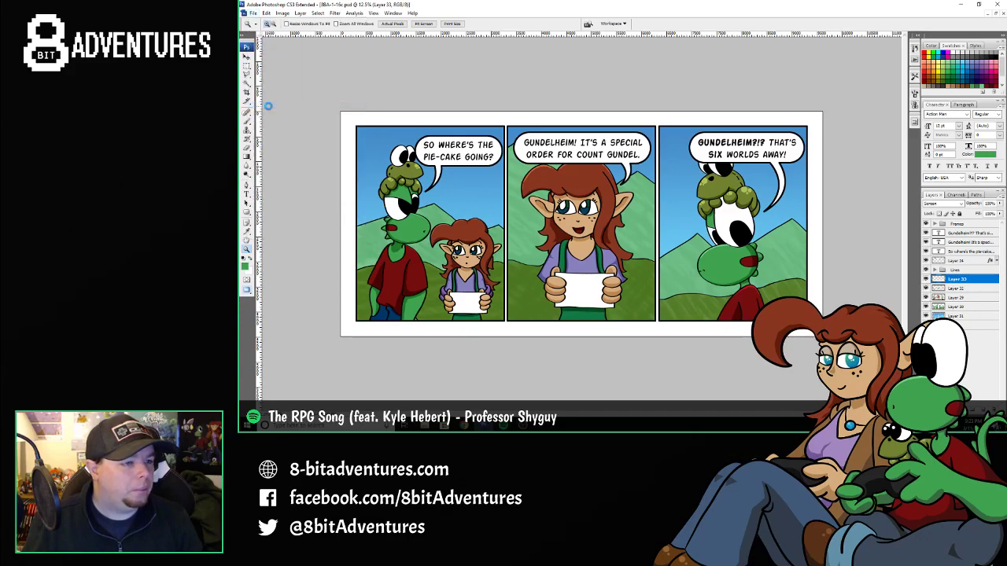